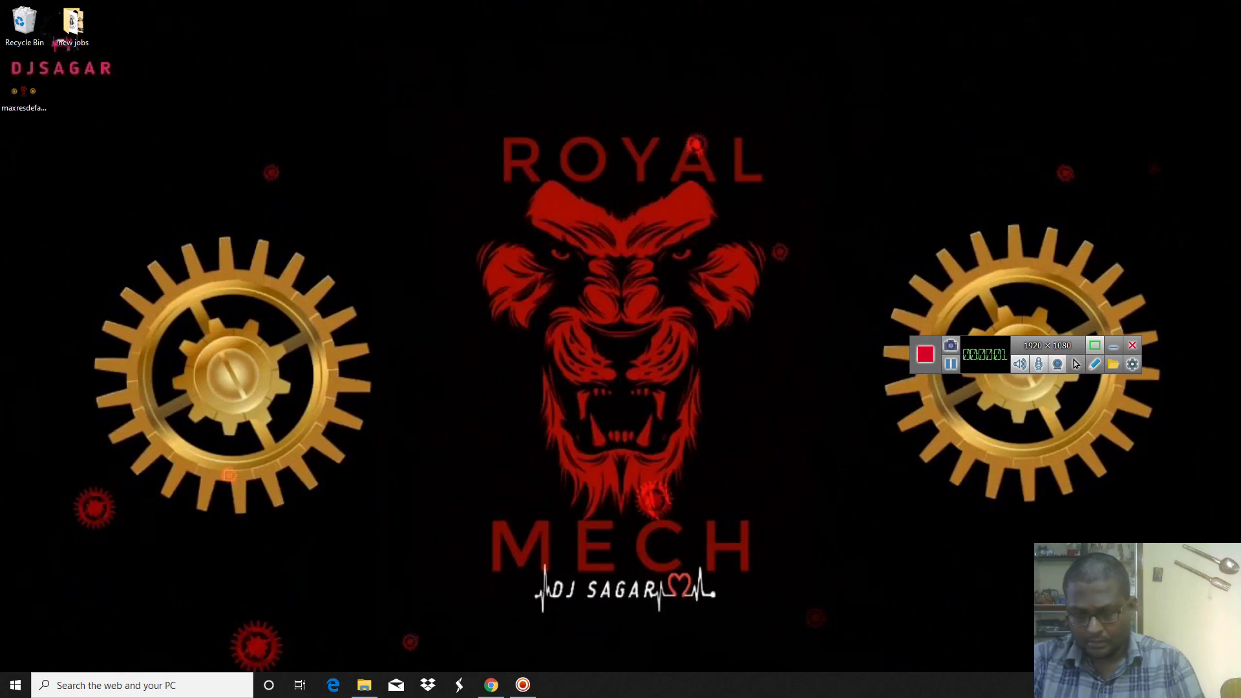
Open the new jobs folder from the desktop in File Explorer
left_click_drag(1048, 345, 1199, 467)
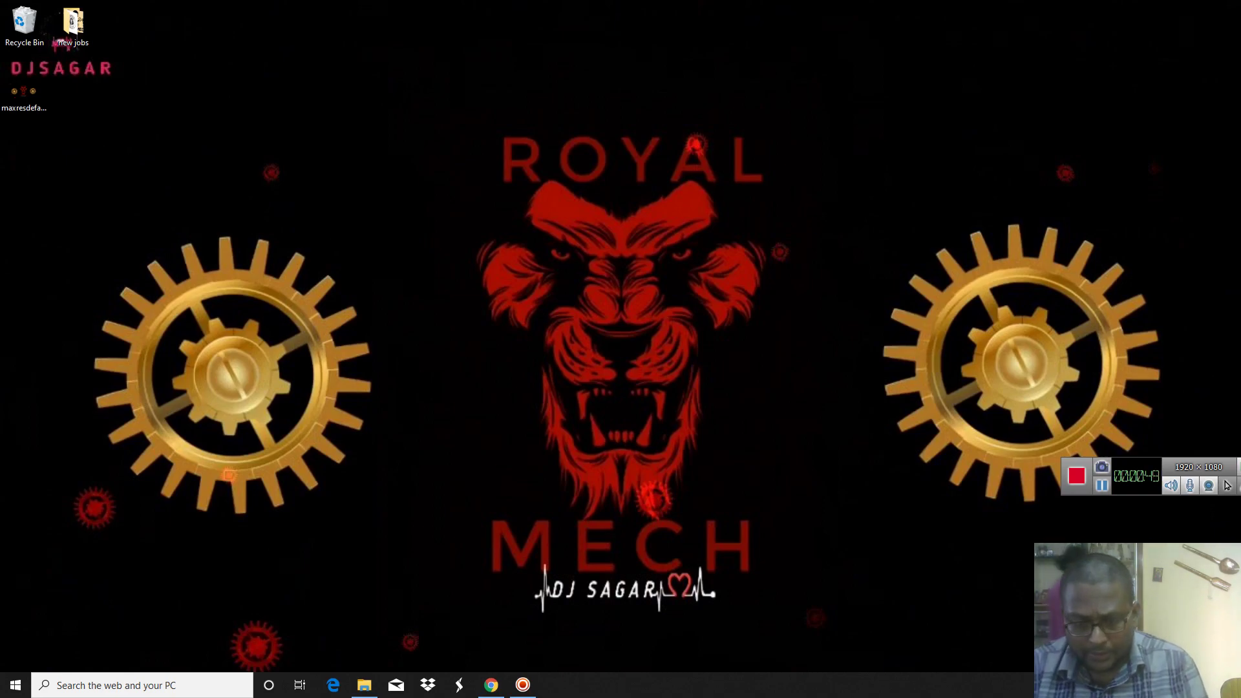
key("Return")
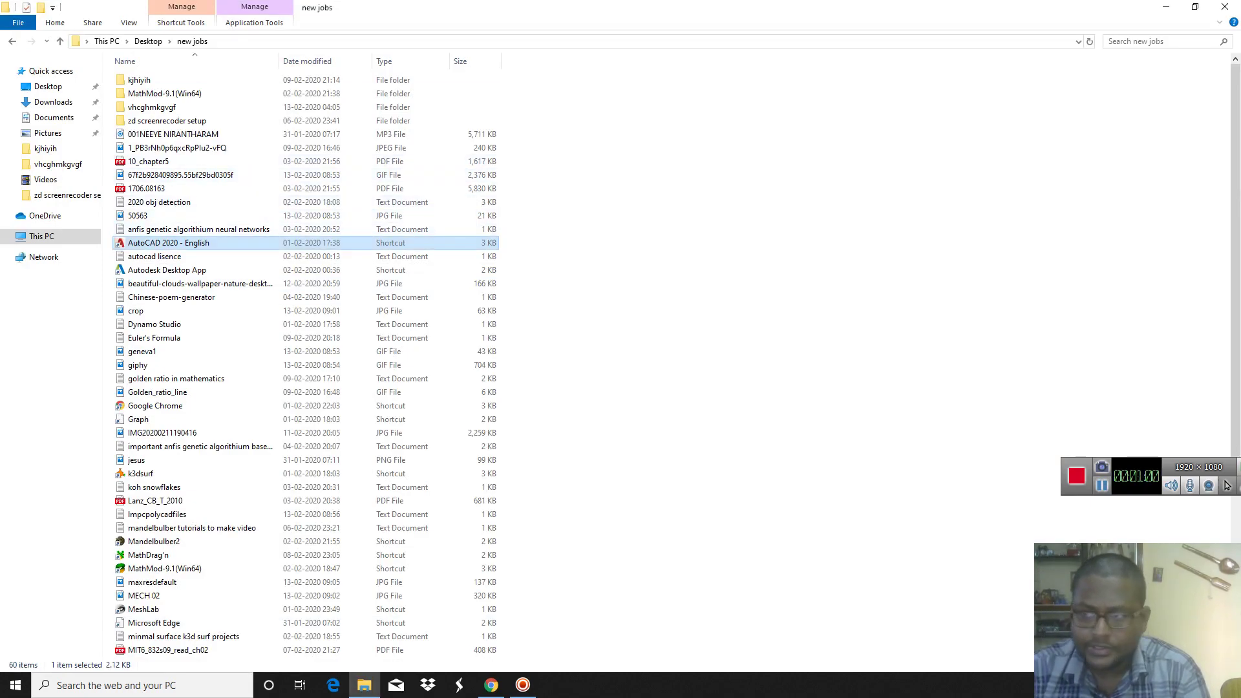
Start the AutoCAD 2020 - English shortcut and refresh the desktop while it loads
left_click(1165, 6)
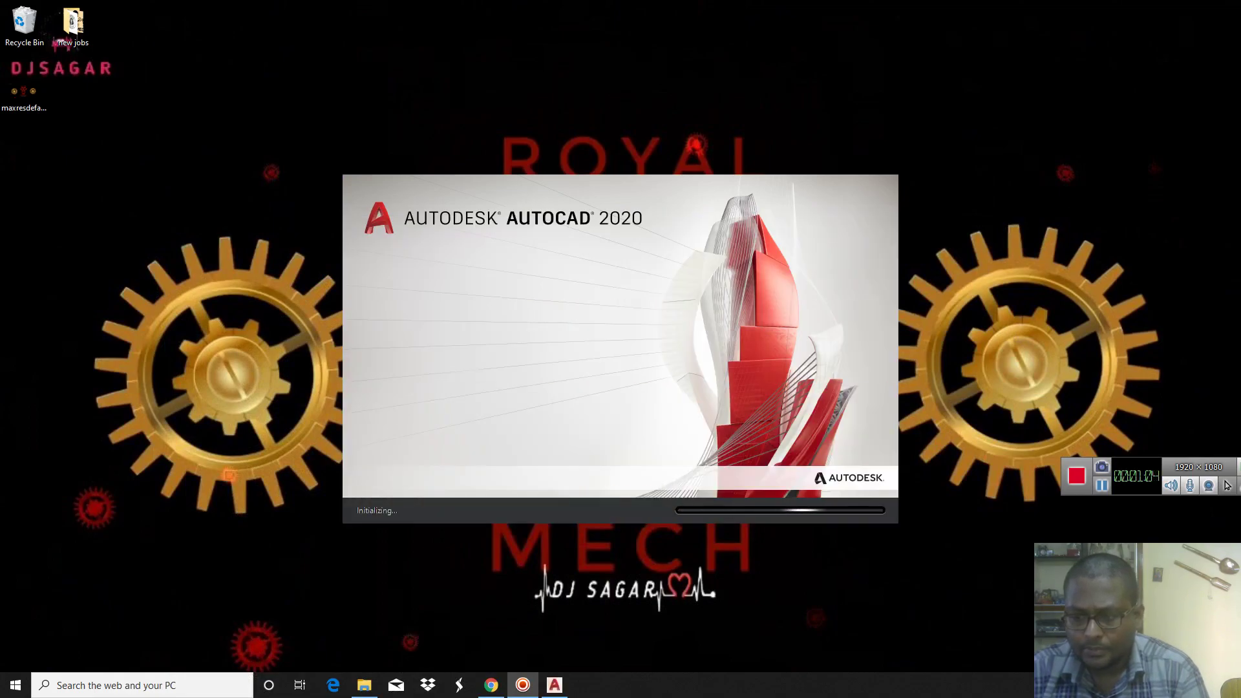
right_click(632, 59)
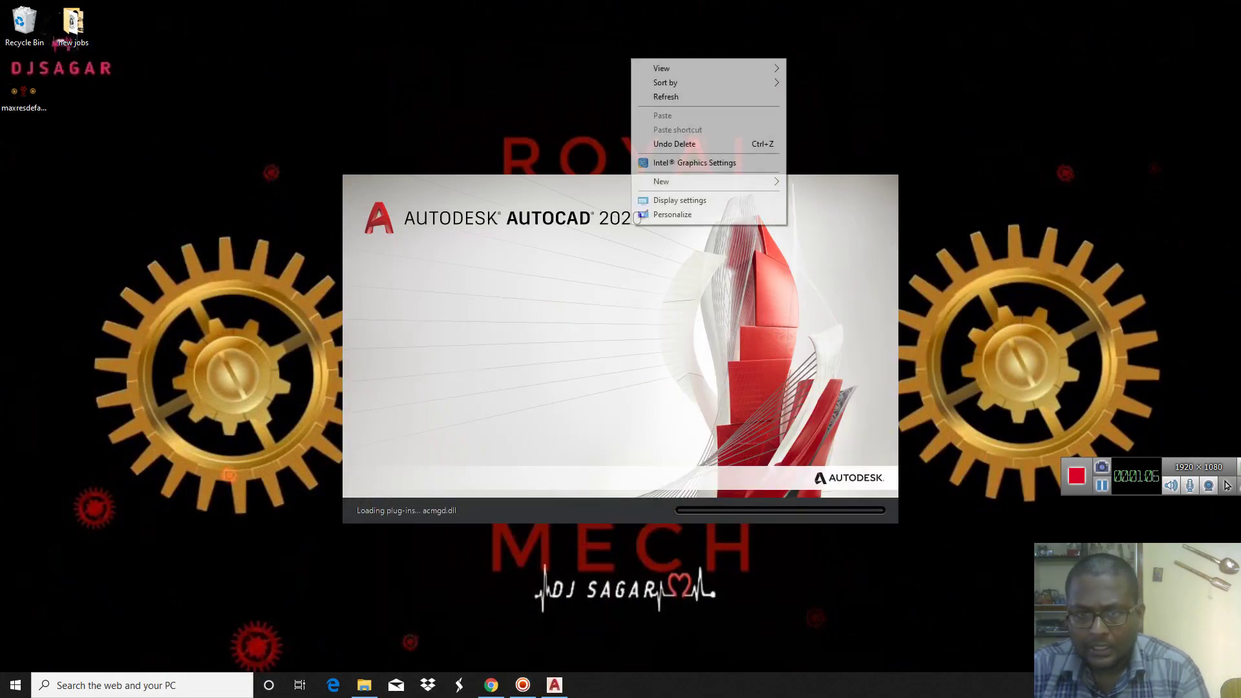
left_click(666, 97)
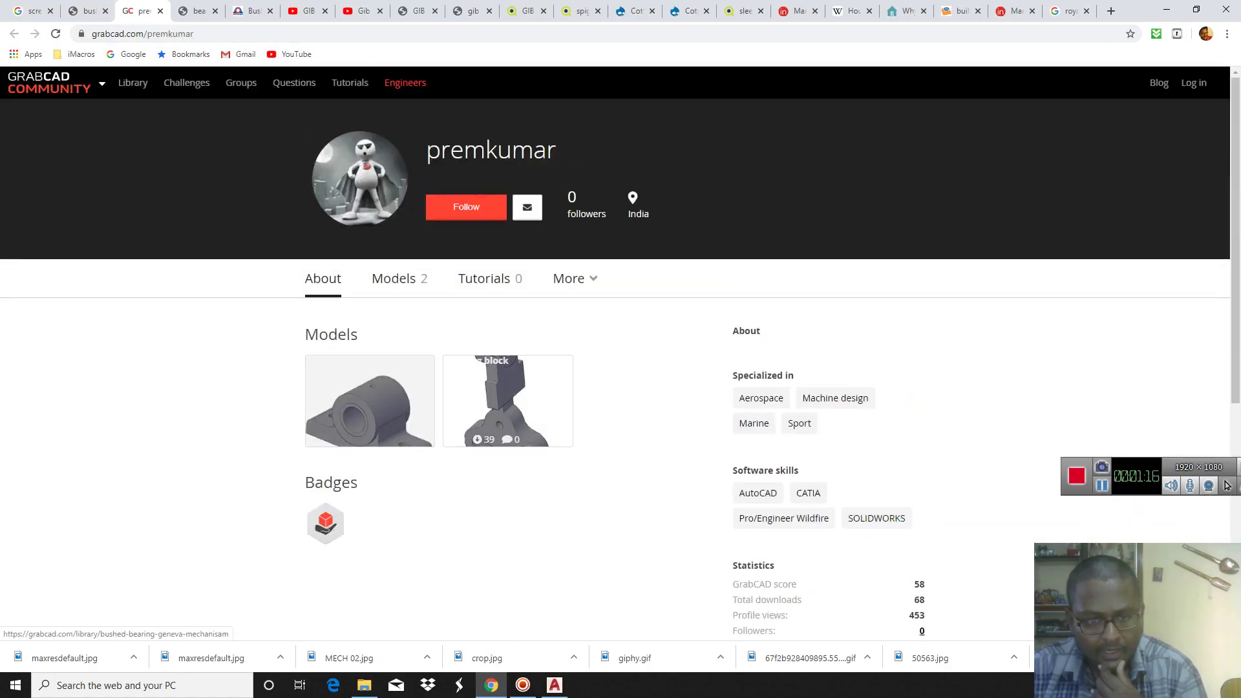
Browse the Brimac bearing housing, GrabCAD and STLFinder gib and cotter joint pages, then return to AutoCAD
key("ctrl+5")
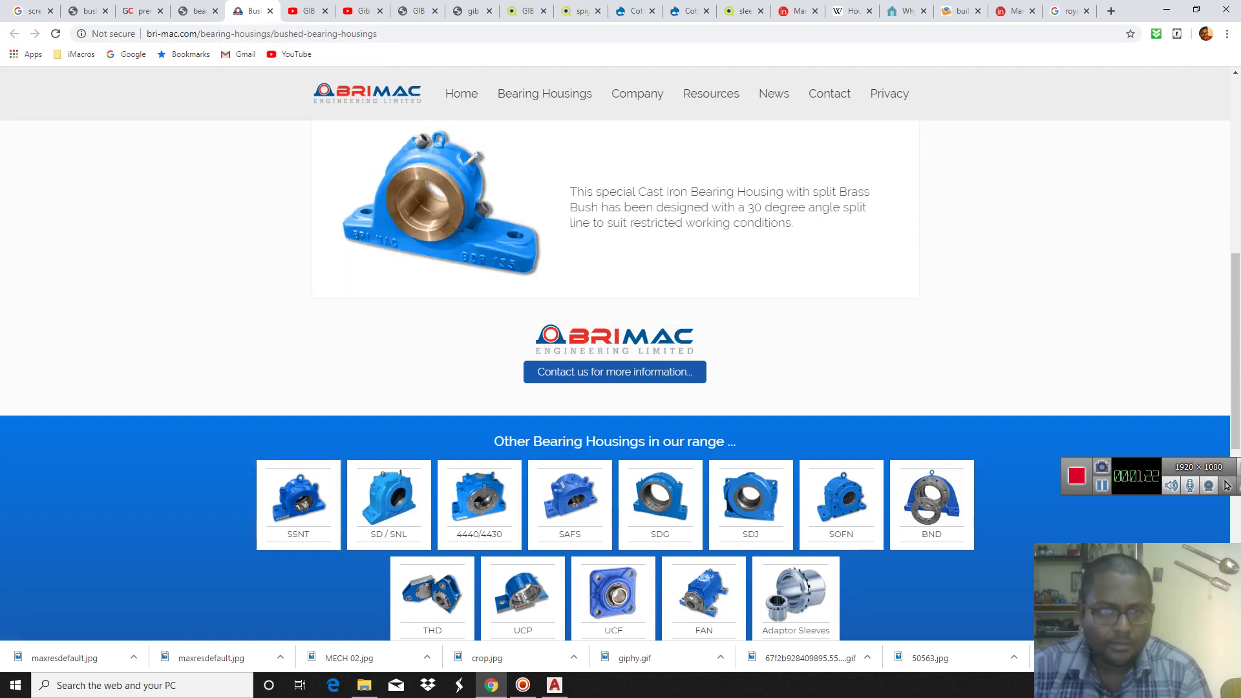
left_click(472, 11)
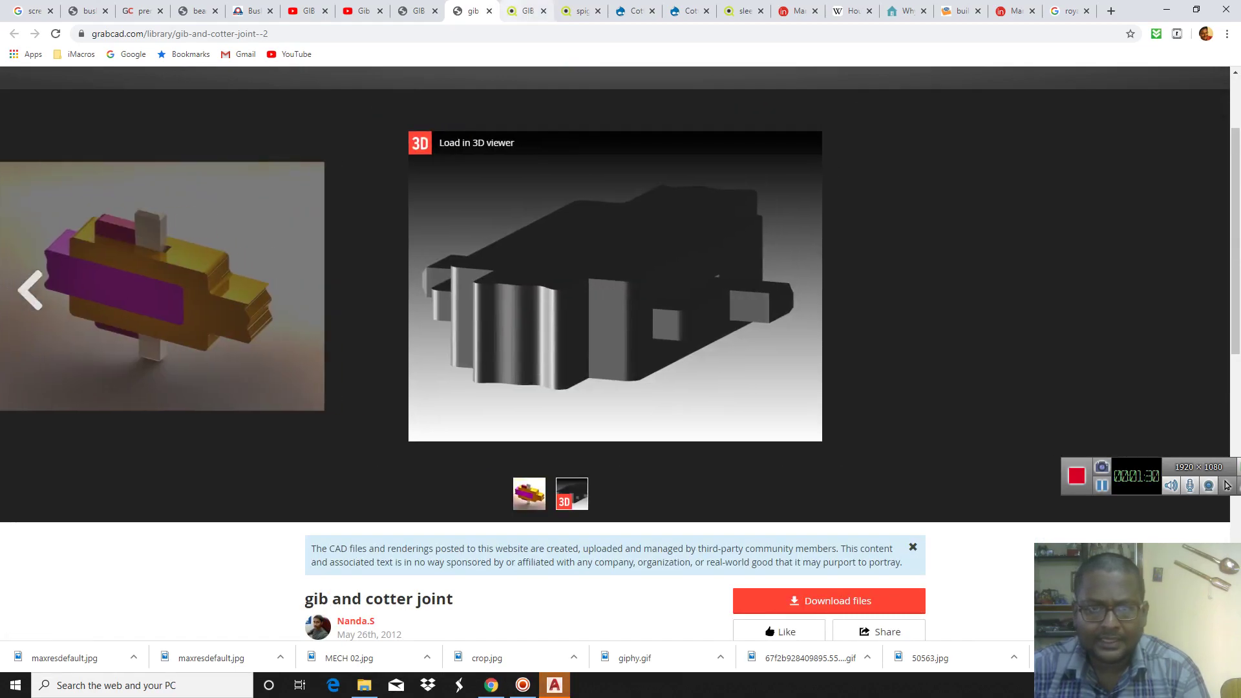
key("ctrl+Tab")
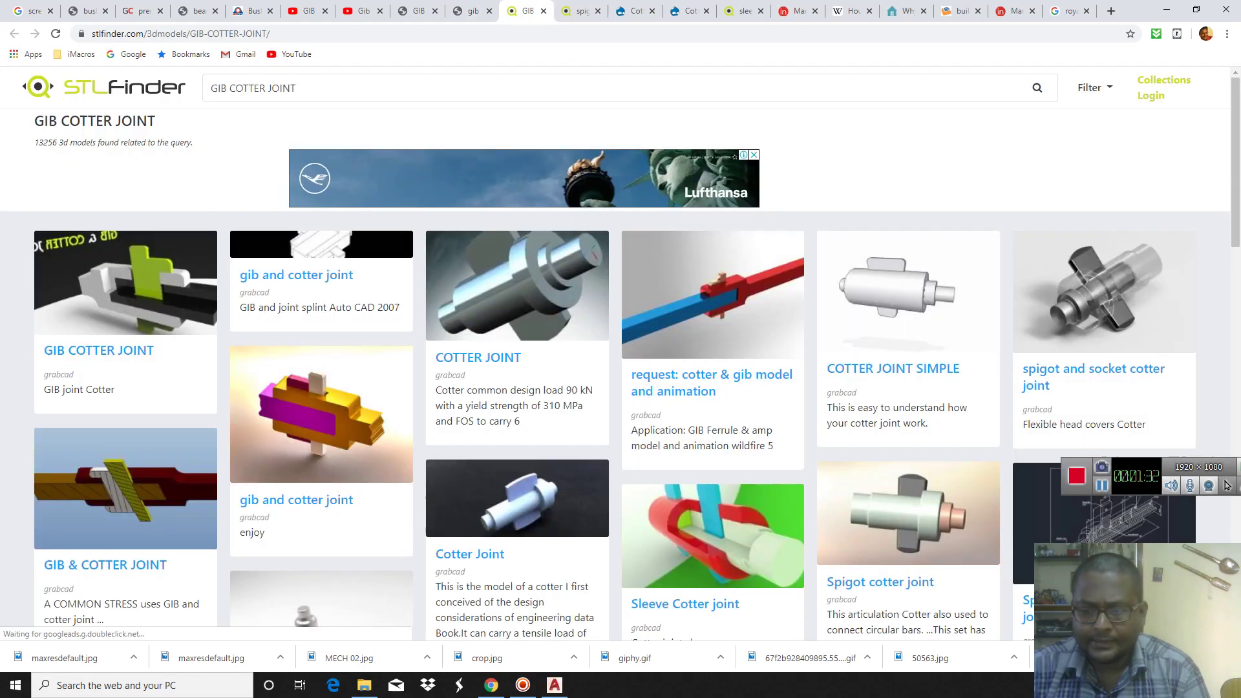
key("Page_Down")
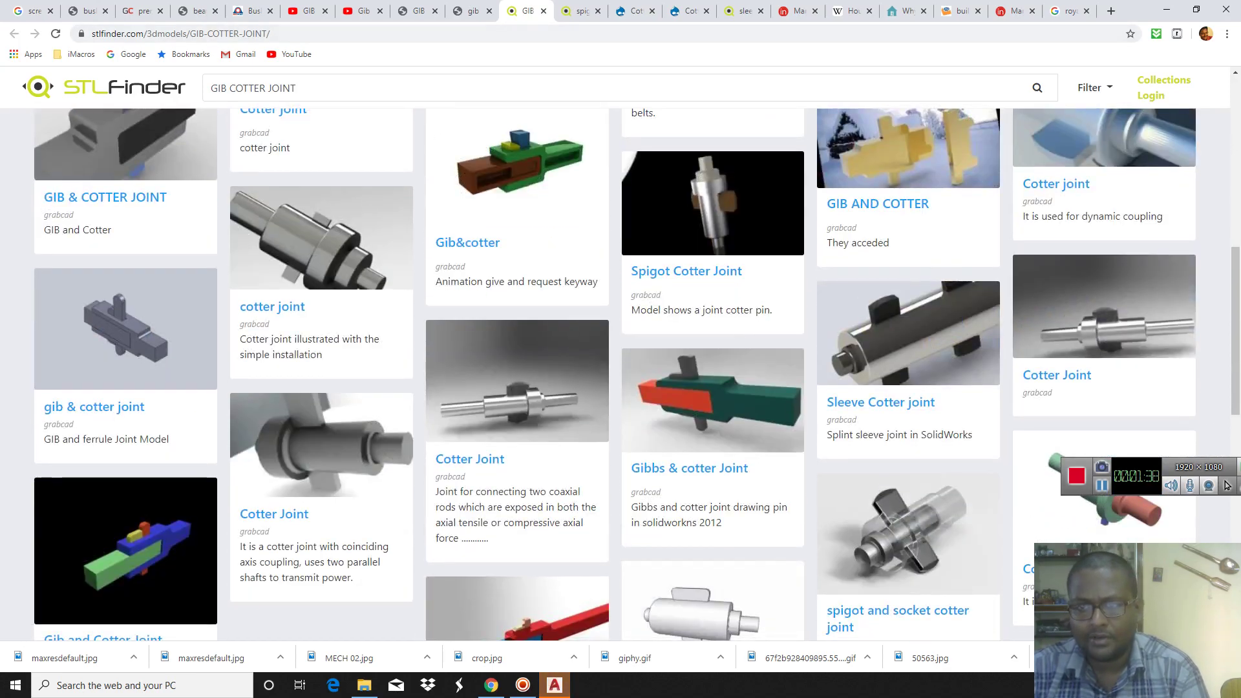
key("alt+Tab")
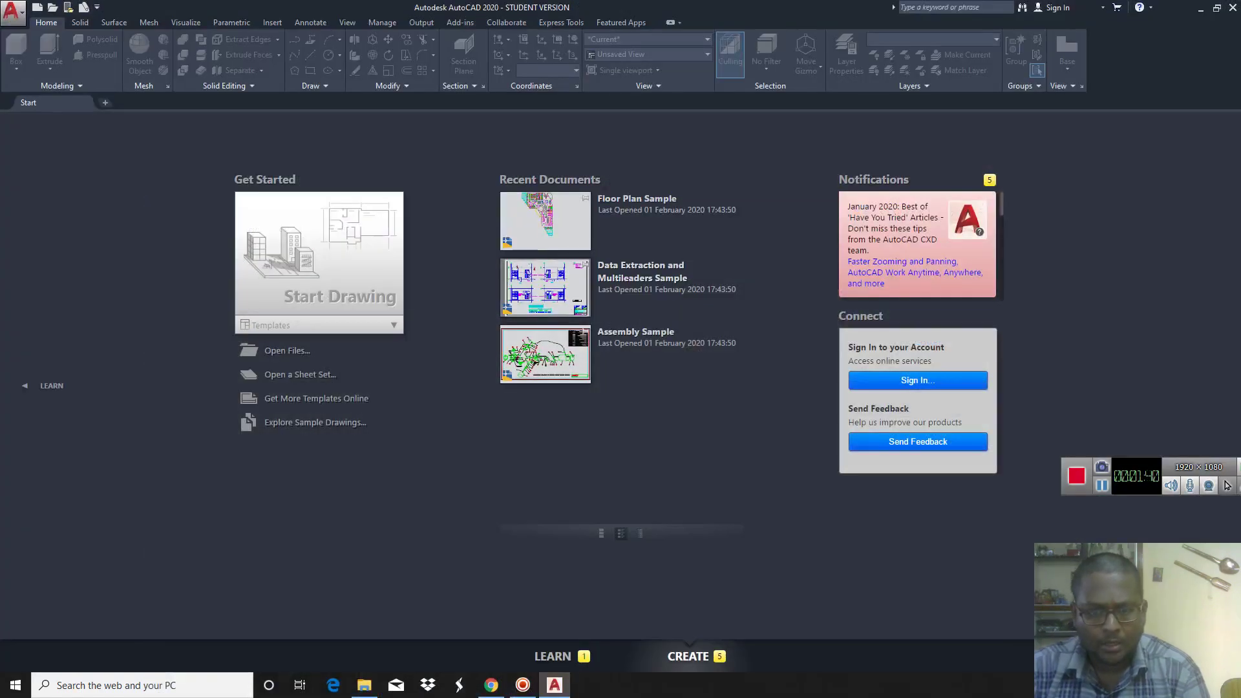
Preview the giphy animation in Photos and close it
key("alt+Tab")
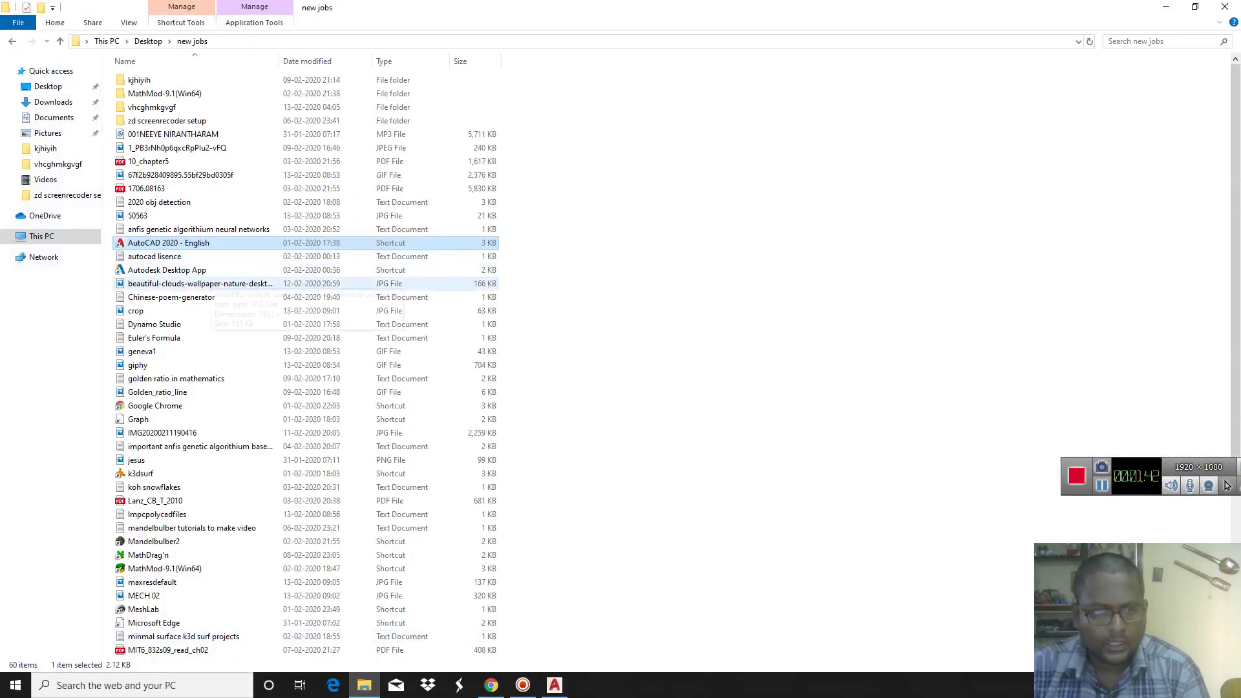
left_click(187, 365)
key("Return")
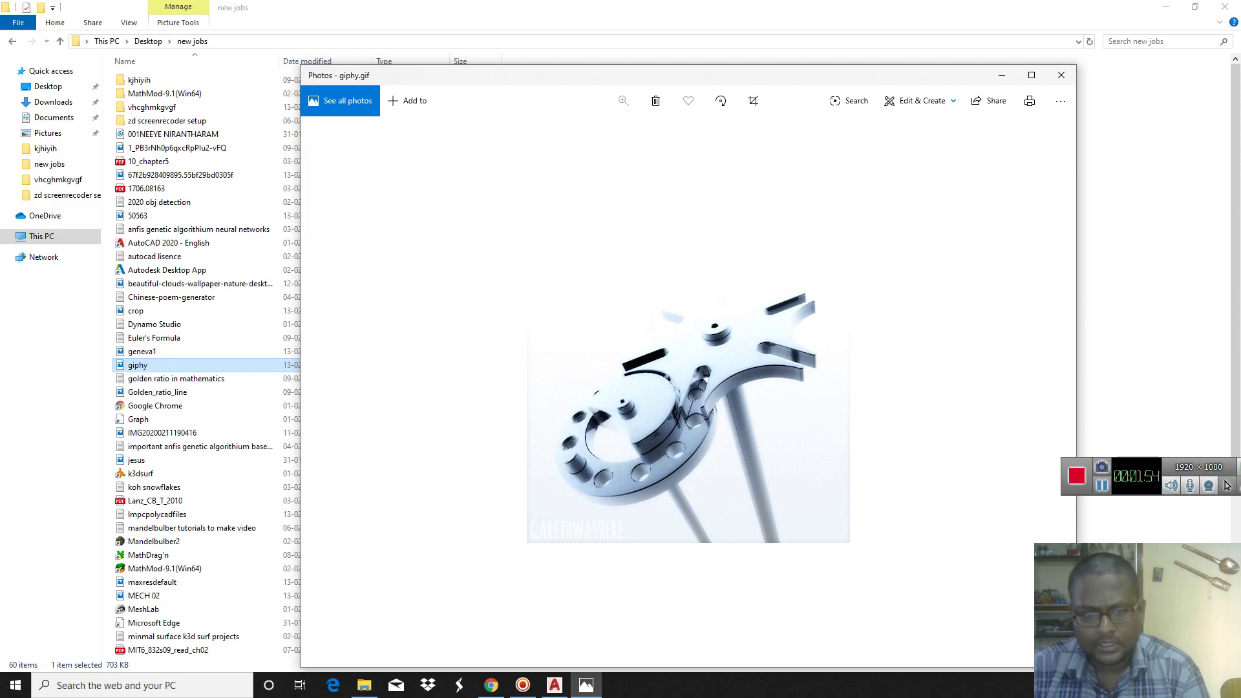
key("alt+F4")
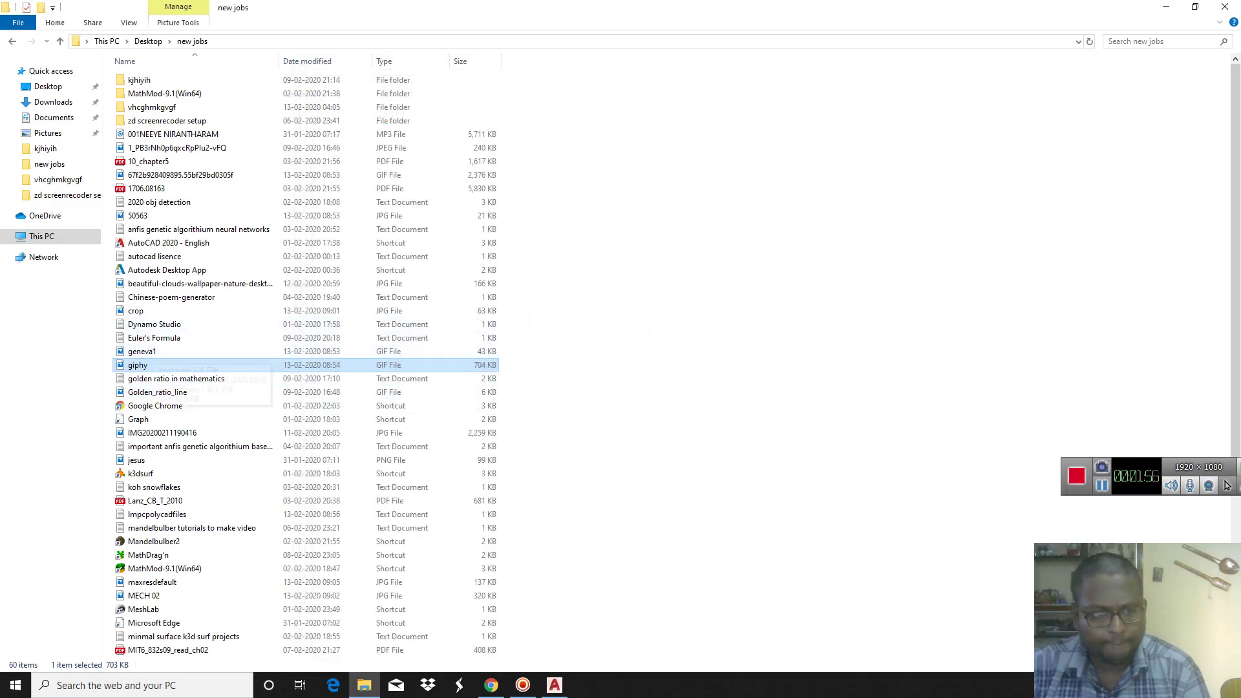
Preview the geneva1 Geneva mechanism animation in Photos and close it
key("Up")
key("Return")
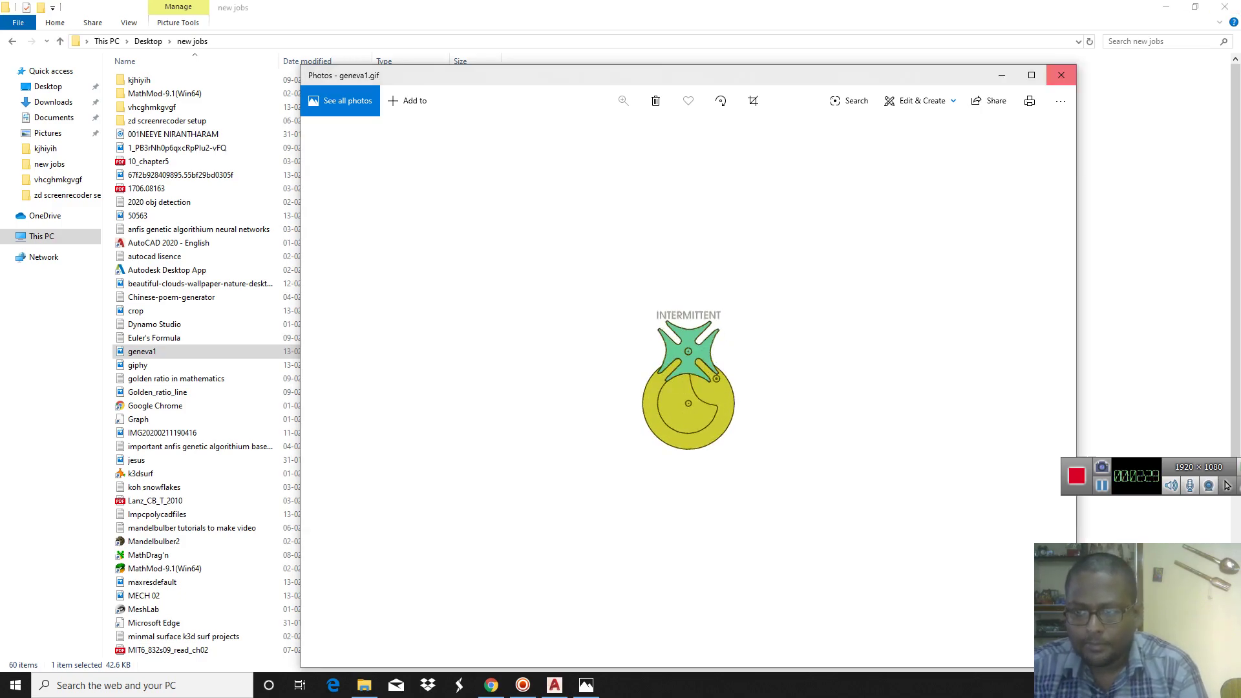
key("alt+F4")
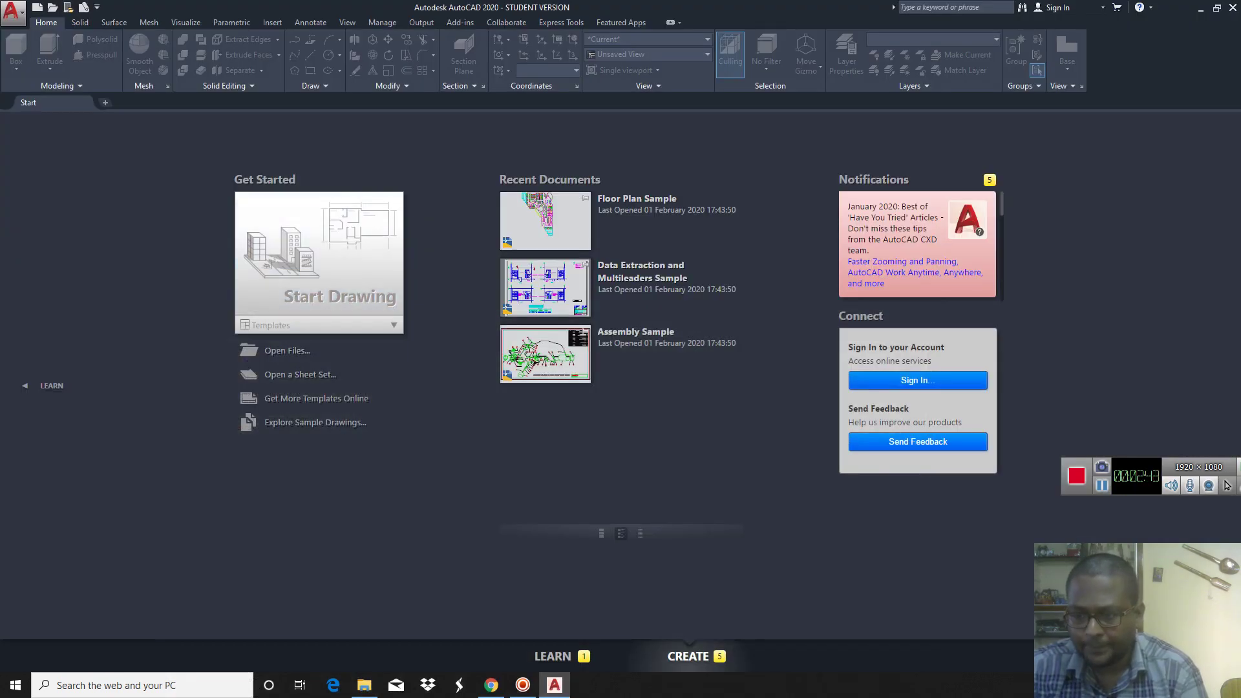
Review the screen recorder's general settings and webcam preview
mouse_move(1227, 485)
left_mouse_down()
mouse_move(1011, 365)
mouse_move(910, 343)
left_mouse_up()
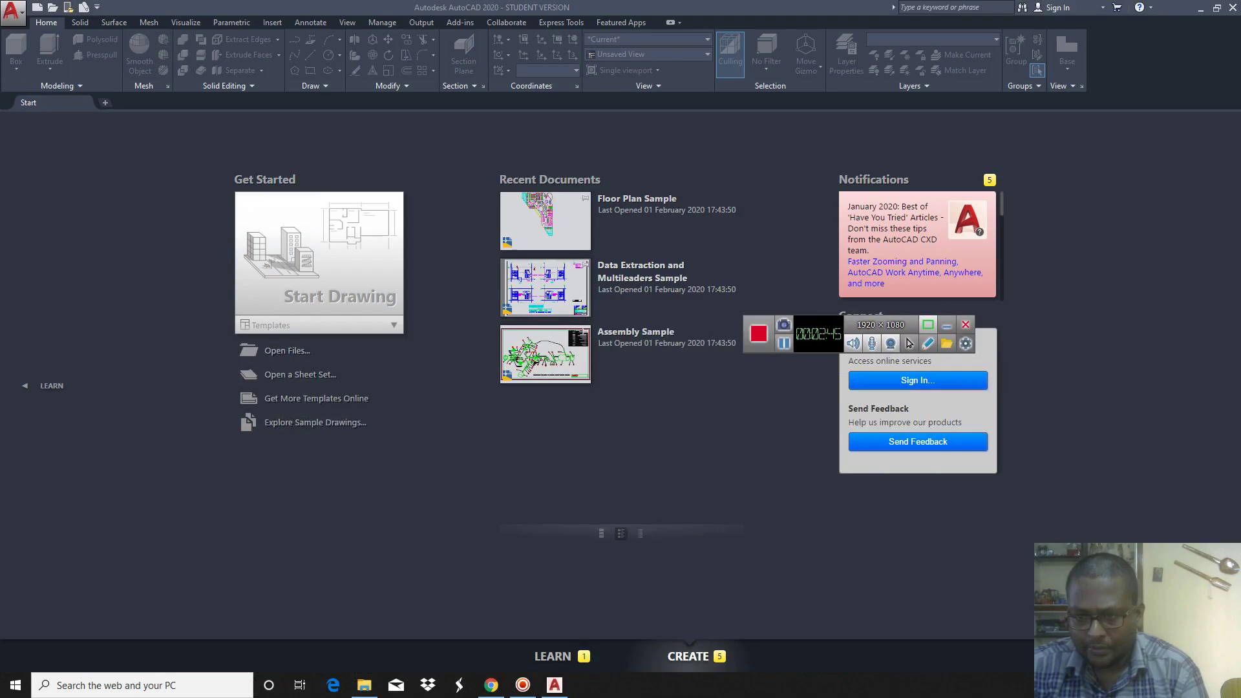
left_click(966, 343)
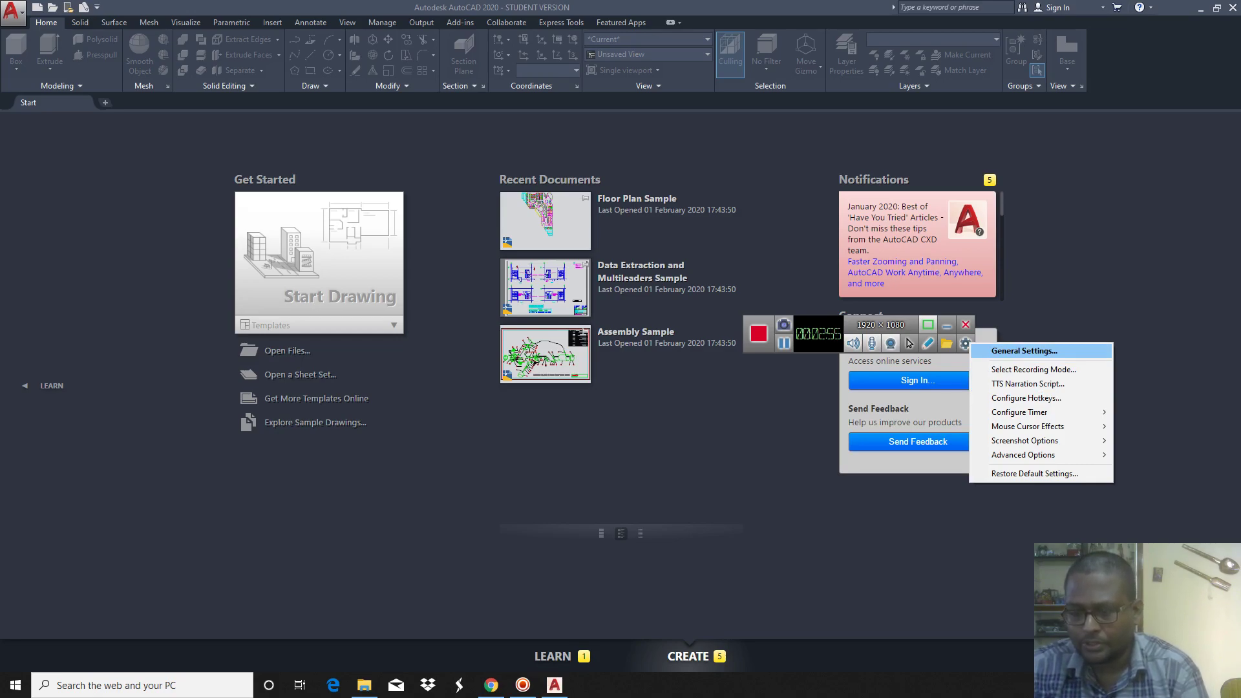
left_click(1025, 350)
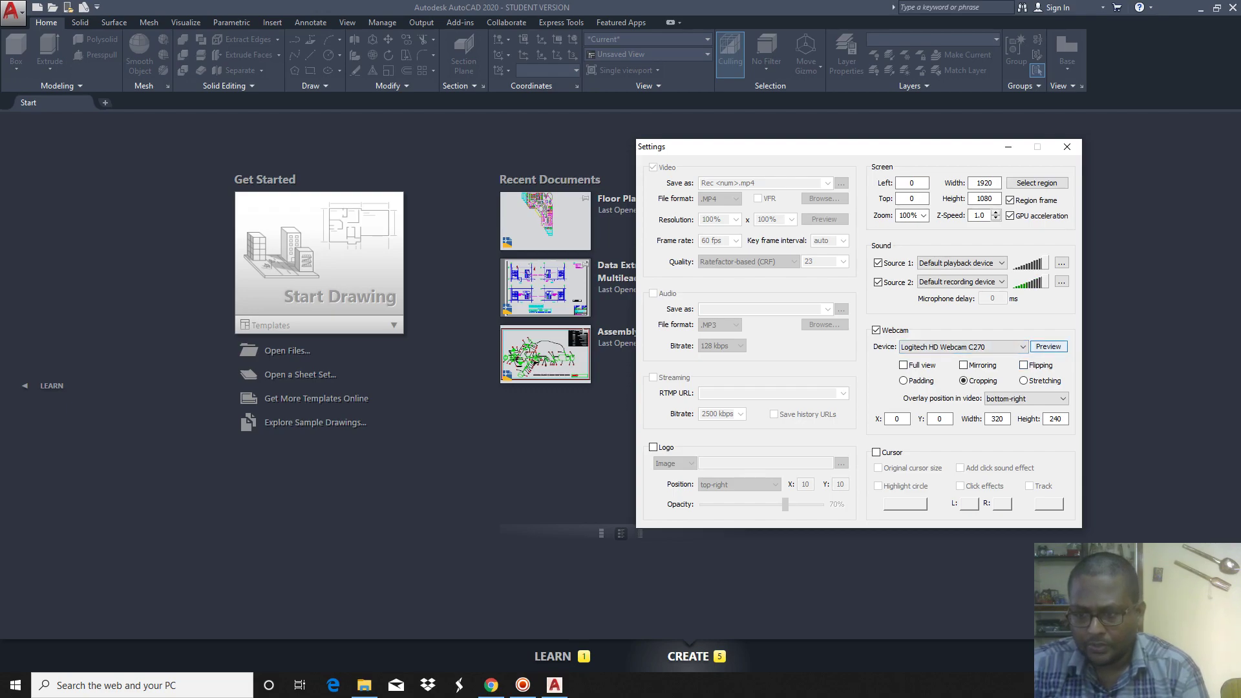
left_click(1049, 347)
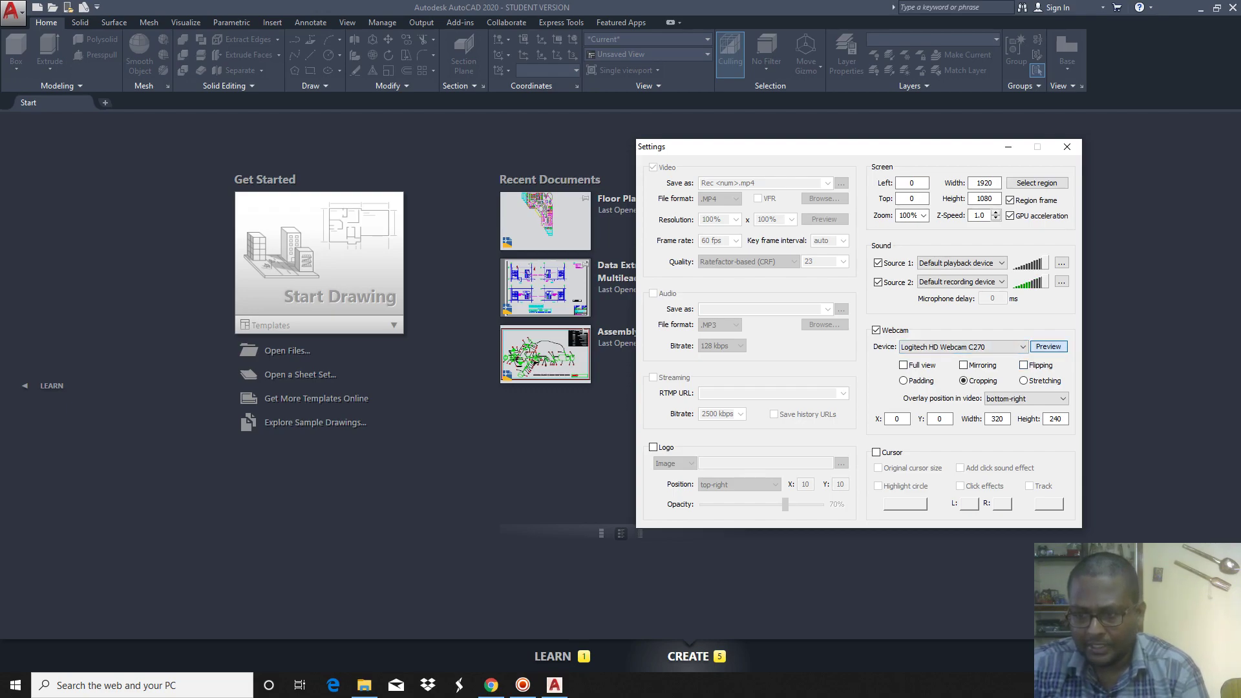
left_click(1068, 147)
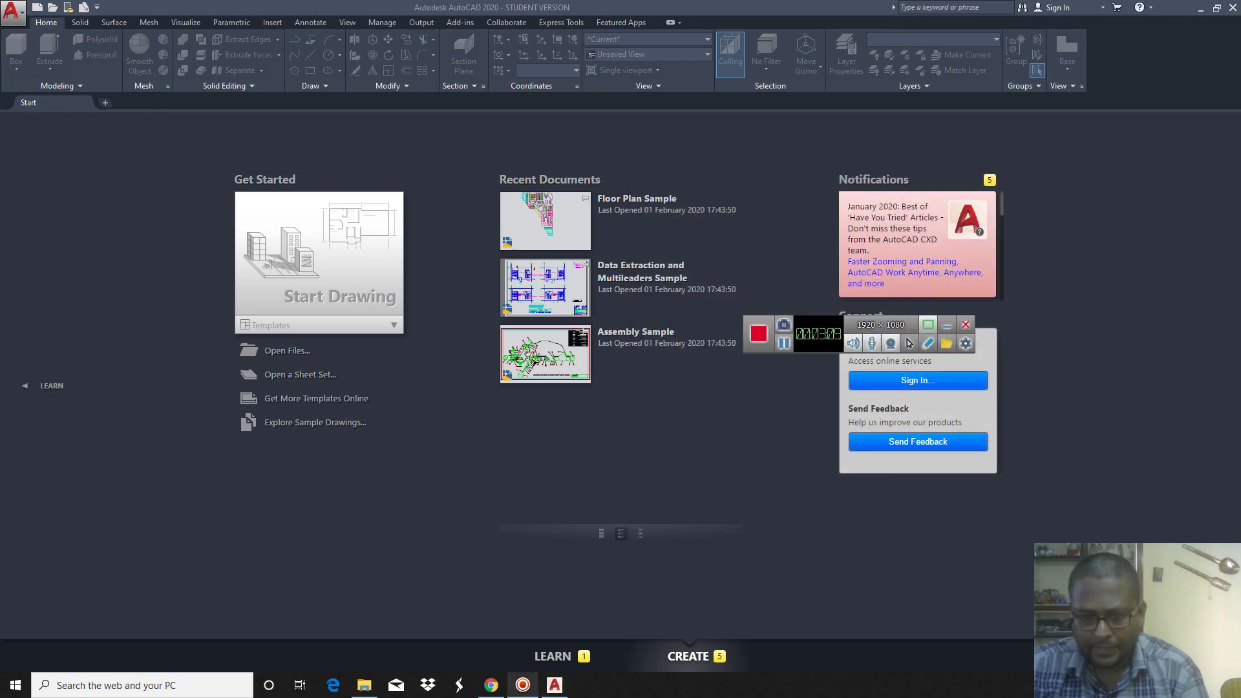
Hide the screen recorder so AutoCAD's Start page is unobstructed
right_click(523, 685)
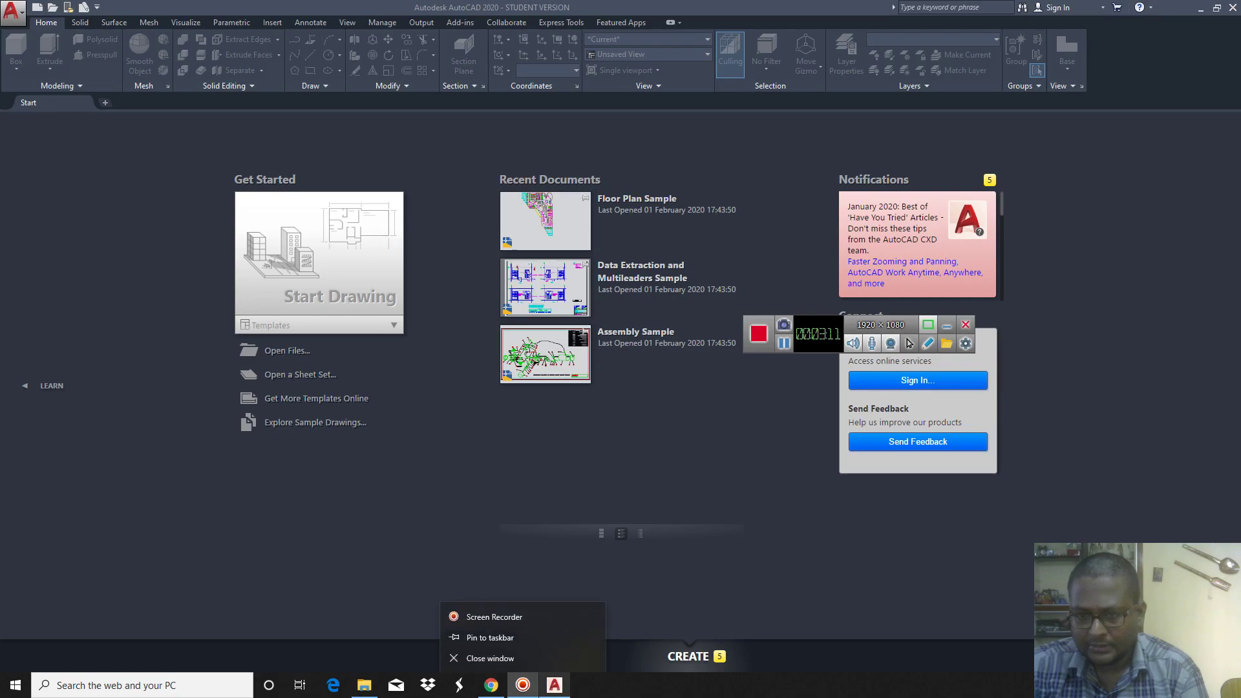
left_click(490, 657)
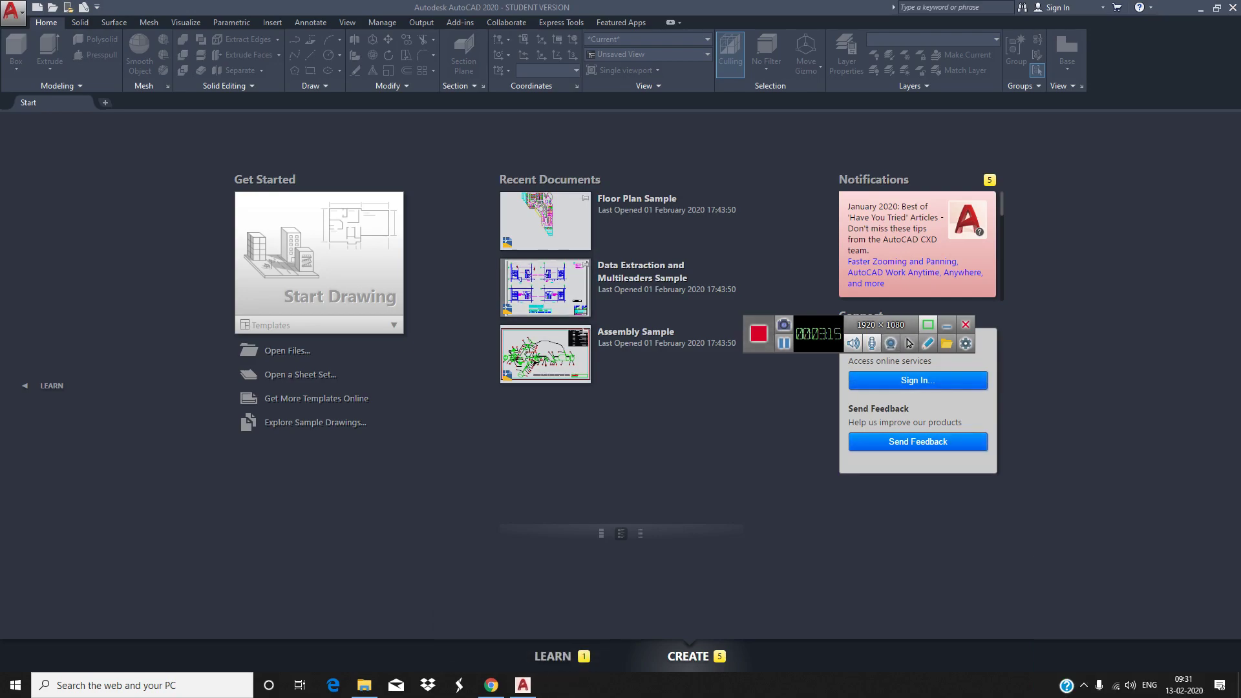
left_click(13, 9)
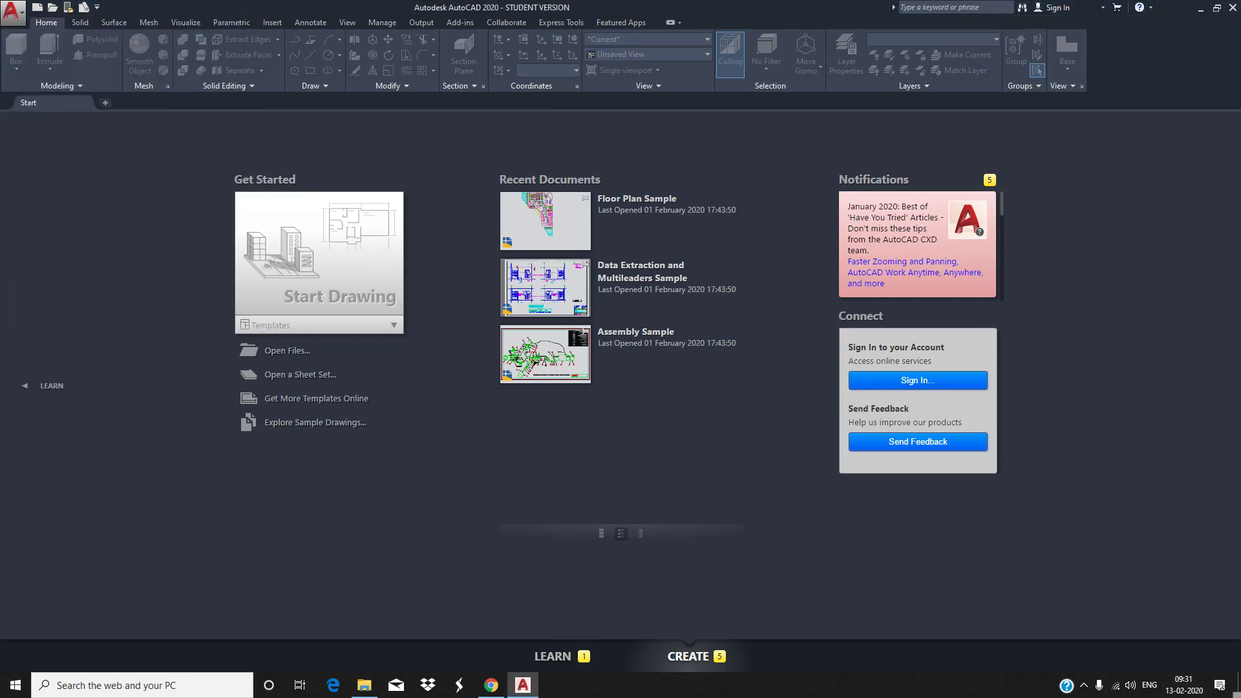
Create Drawing1 as a new drawing from the acadiso.dwt template
key("ctrl+n")
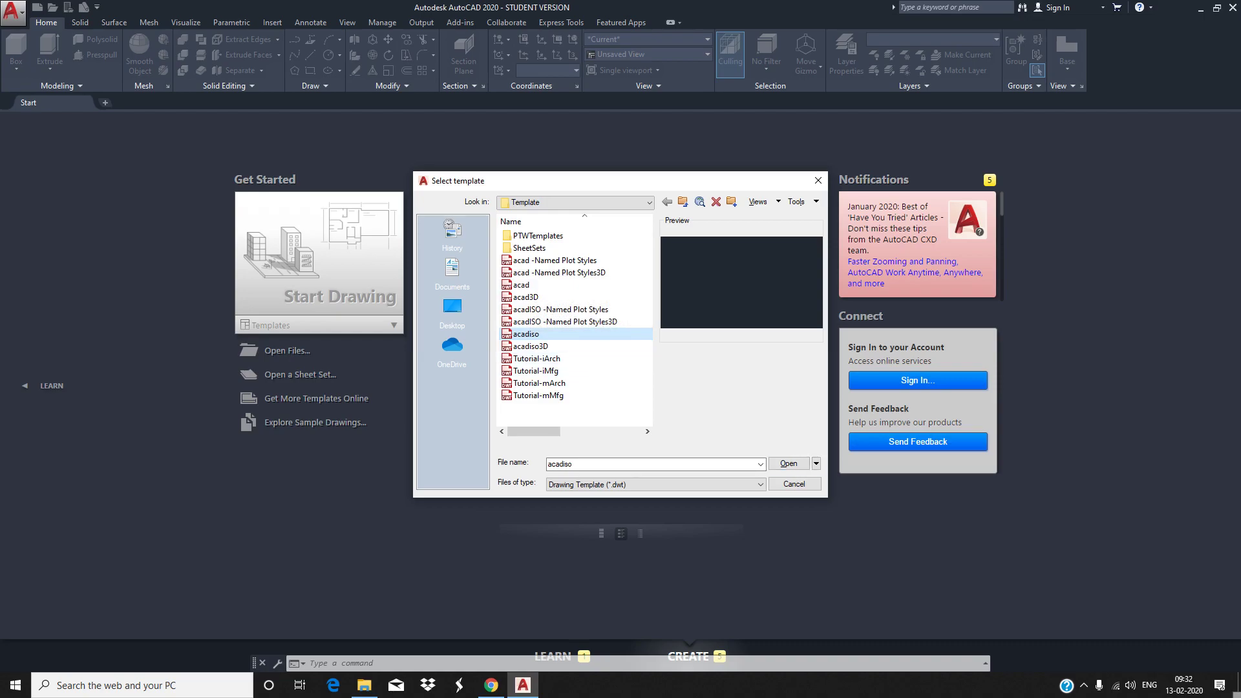
left_click(788, 463)
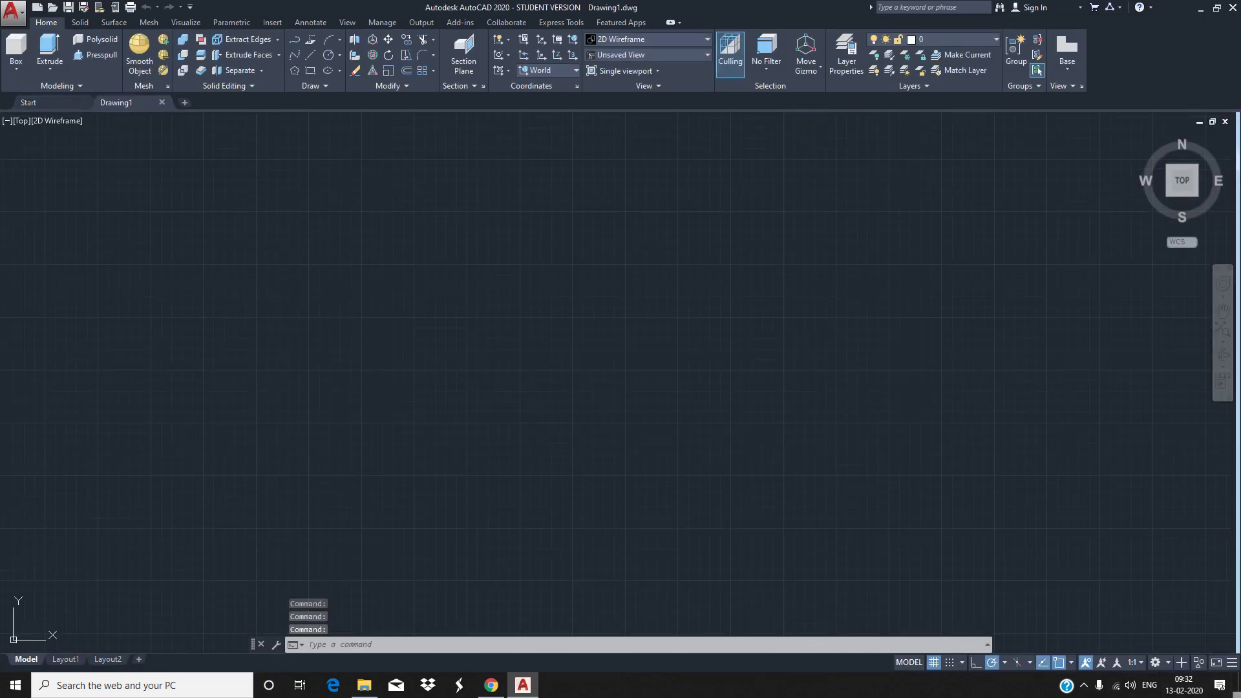
left_click(1156, 662)
left_click(1157, 580)
left_click(1156, 662)
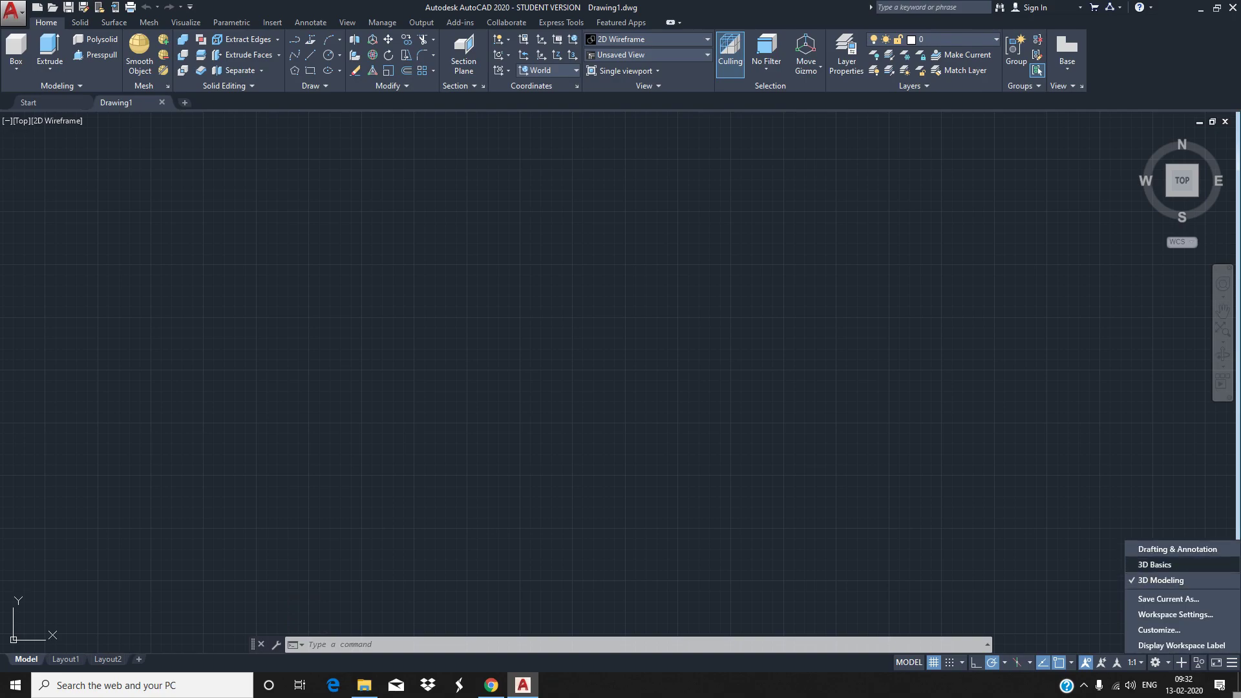
key("Escape")
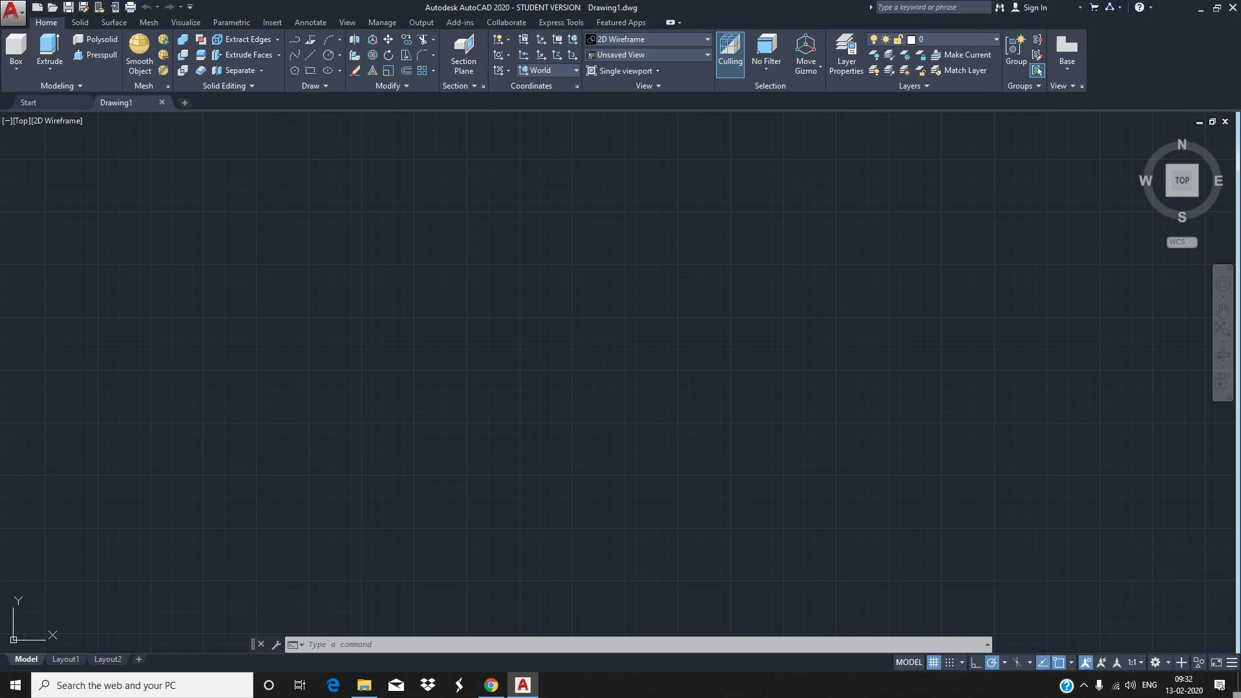
left_click(1134, 662)
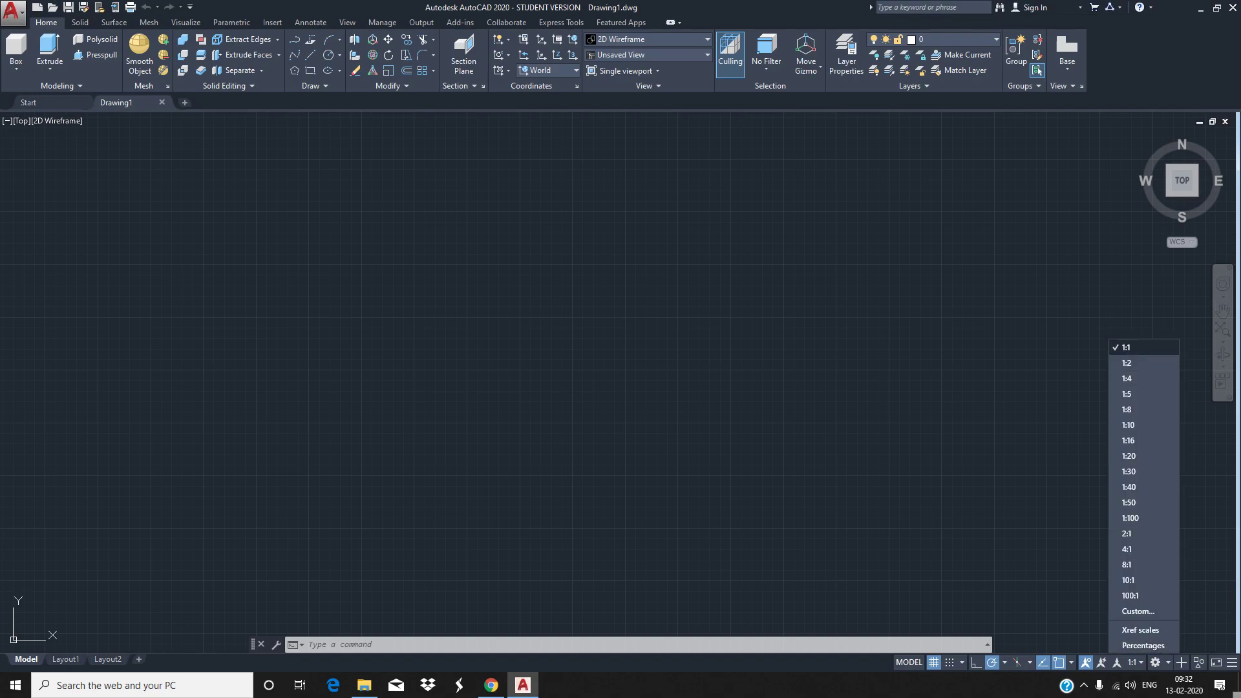
key("Escape")
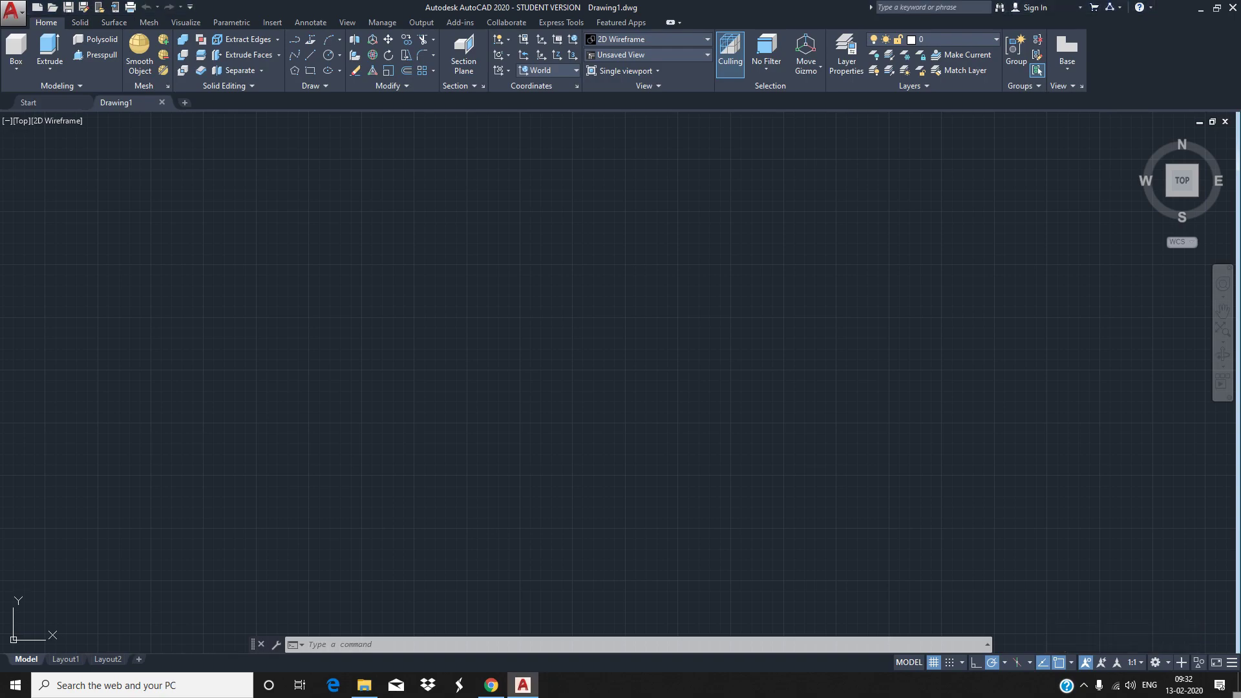
left_click(1071, 662)
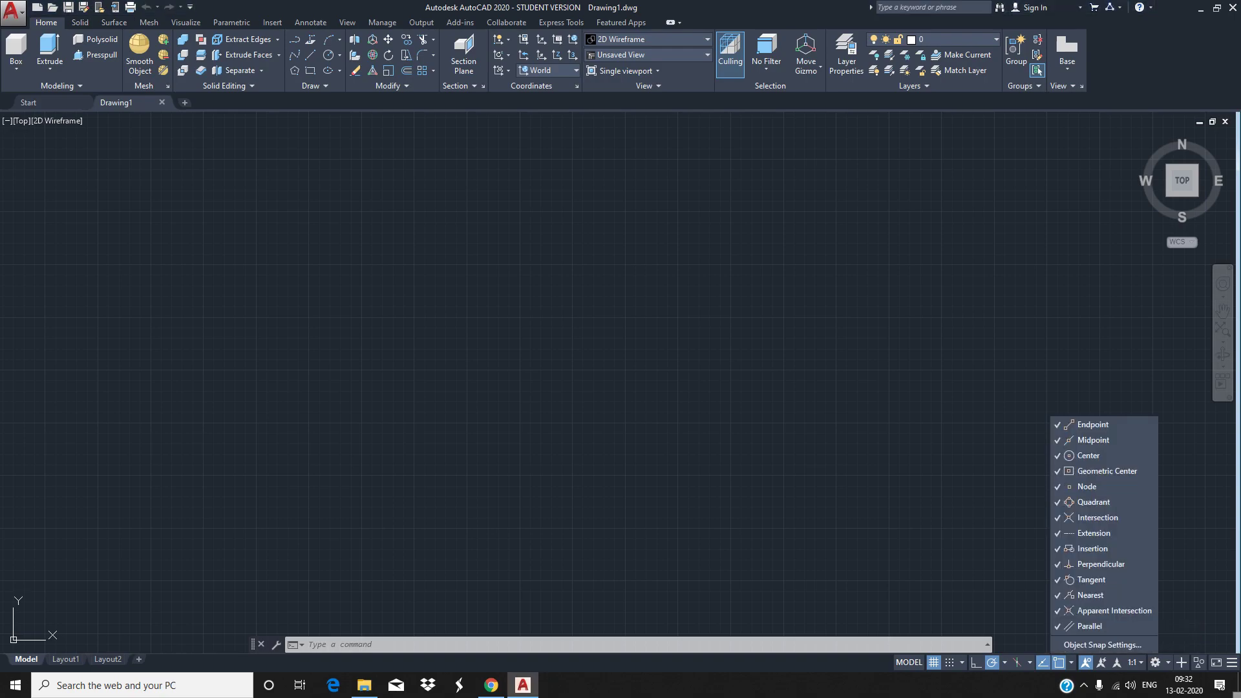
key("Escape")
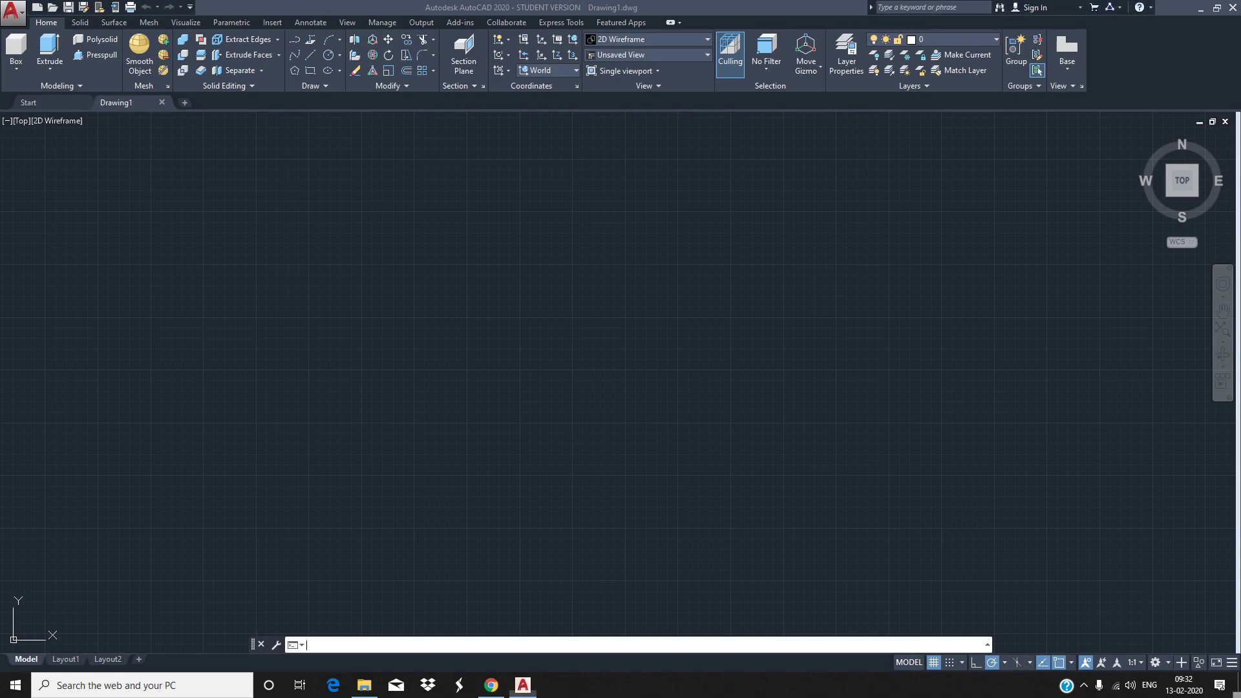
Enable all fourteen object snaps, Endpoint through Parallel, plus the 3D snap modes
type("osnap")
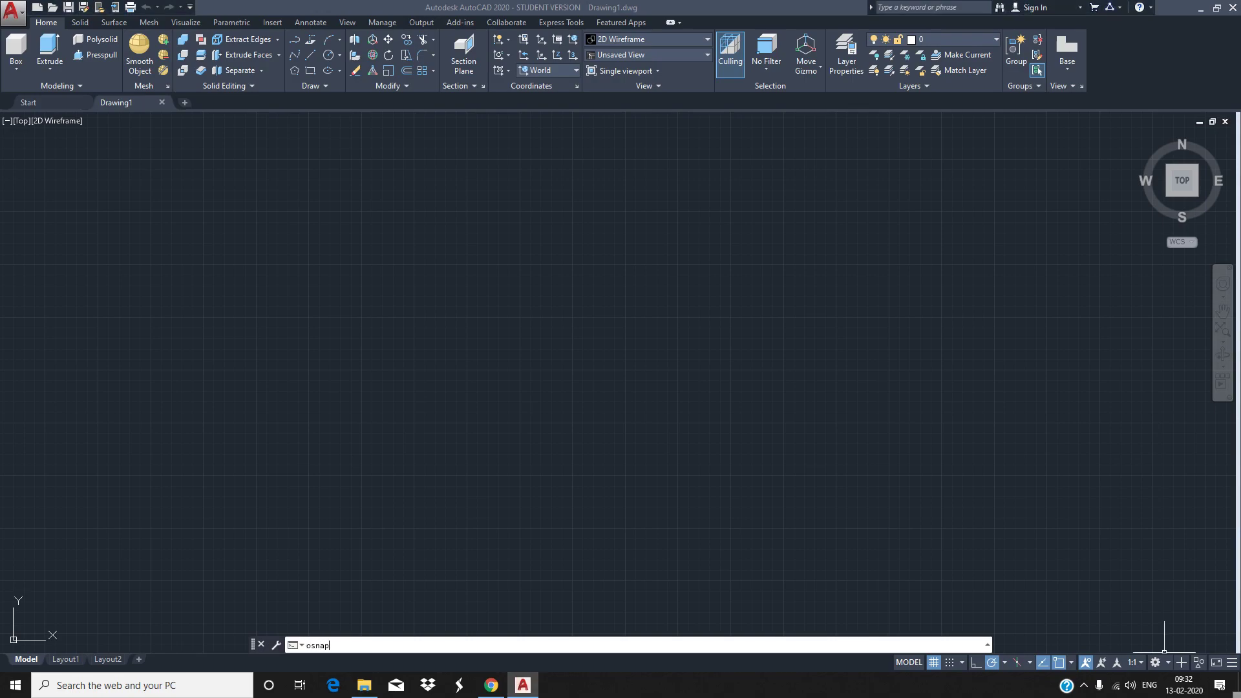
key("Return")
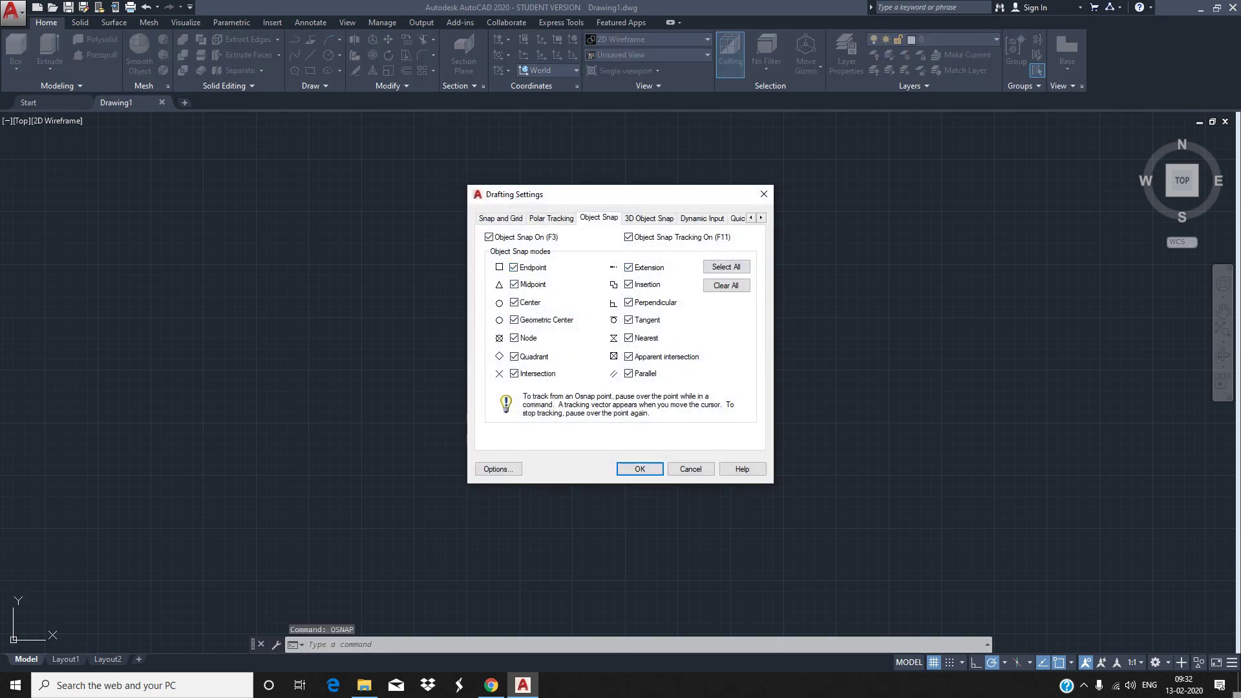
left_click(649, 218)
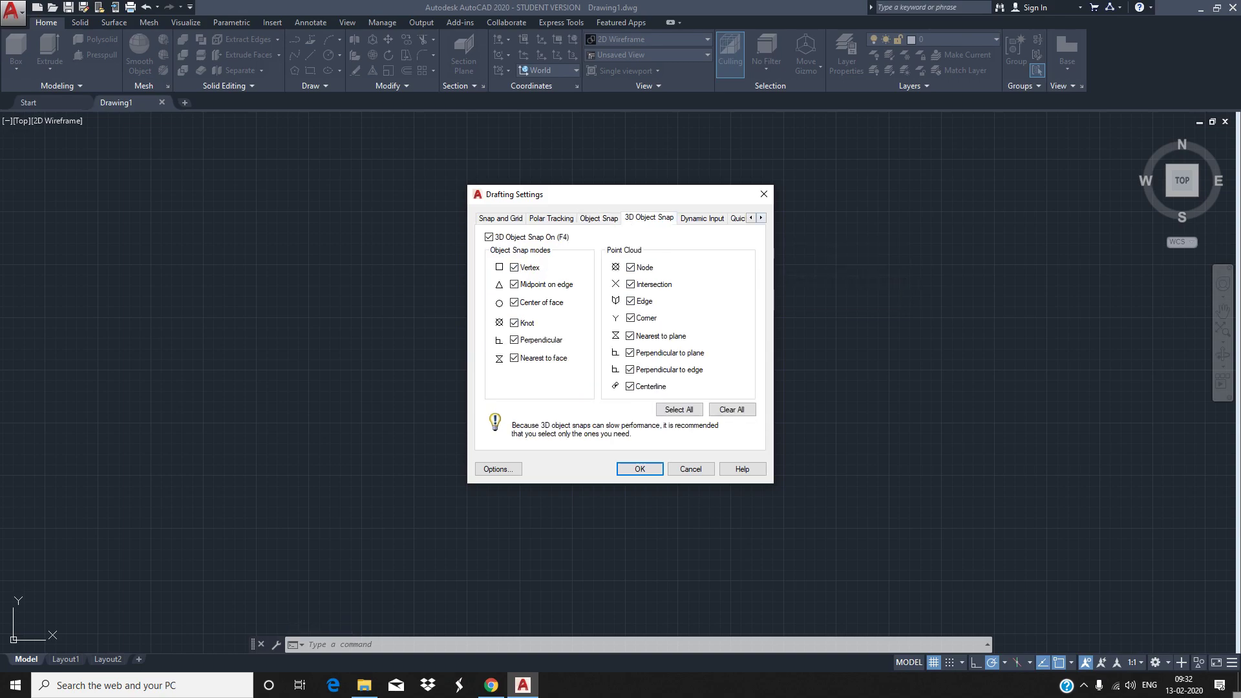
left_click(640, 469)
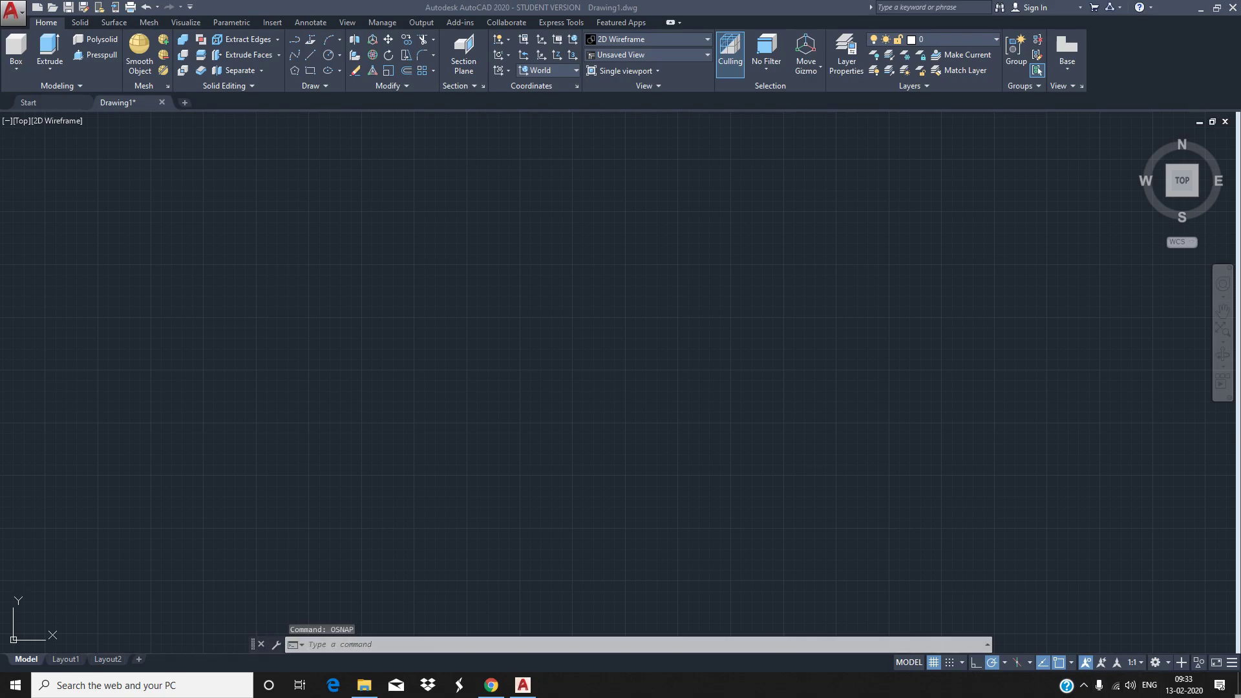
left_click(1072, 662)
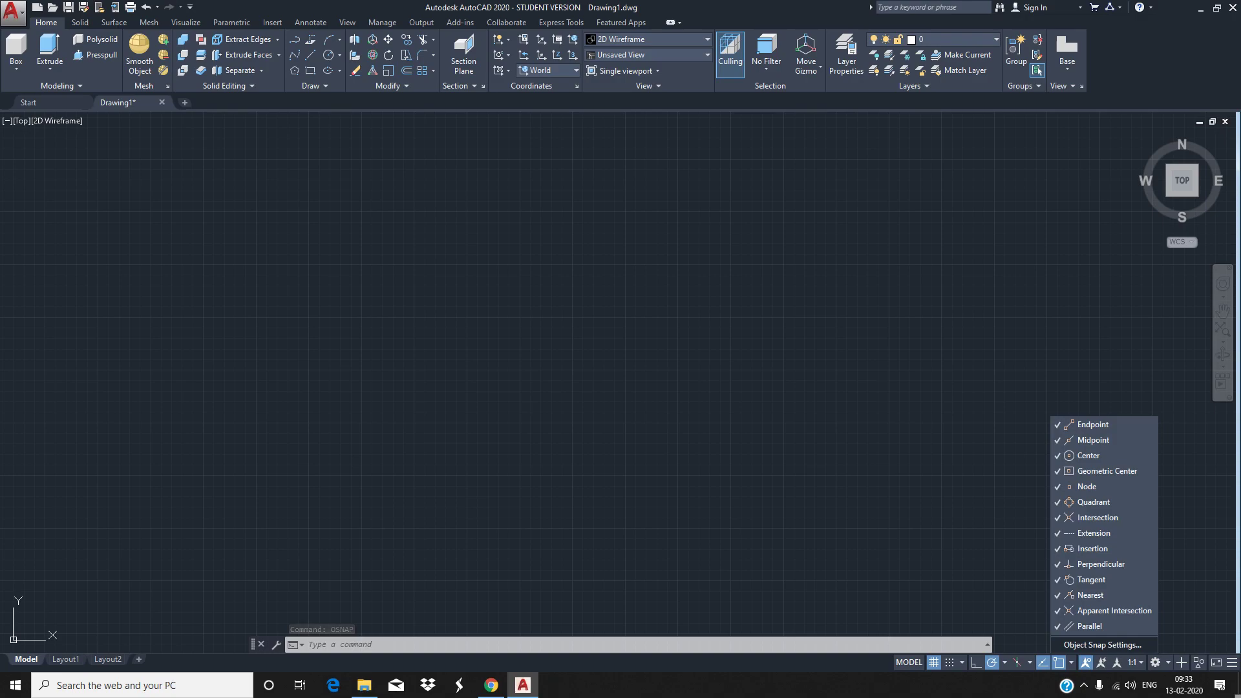
left_click(1029, 663)
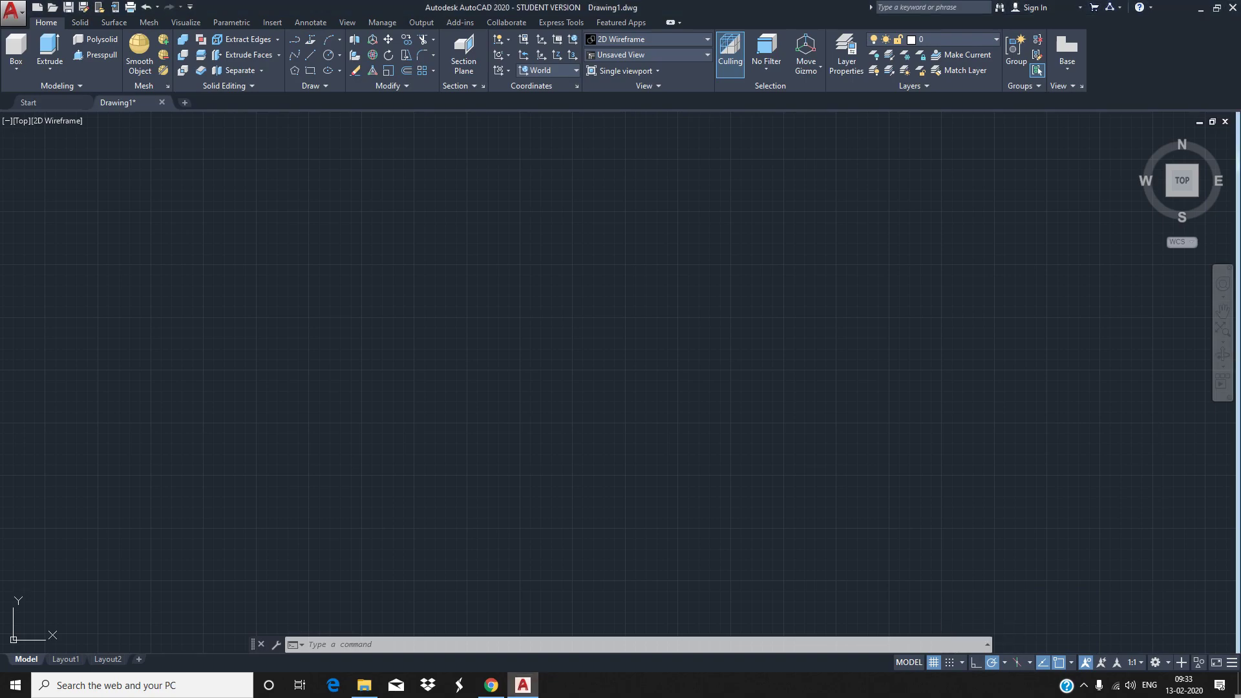
Set the drawing limits from 0,0 to 429,297
key("F7")
key("F7")
key("F7")
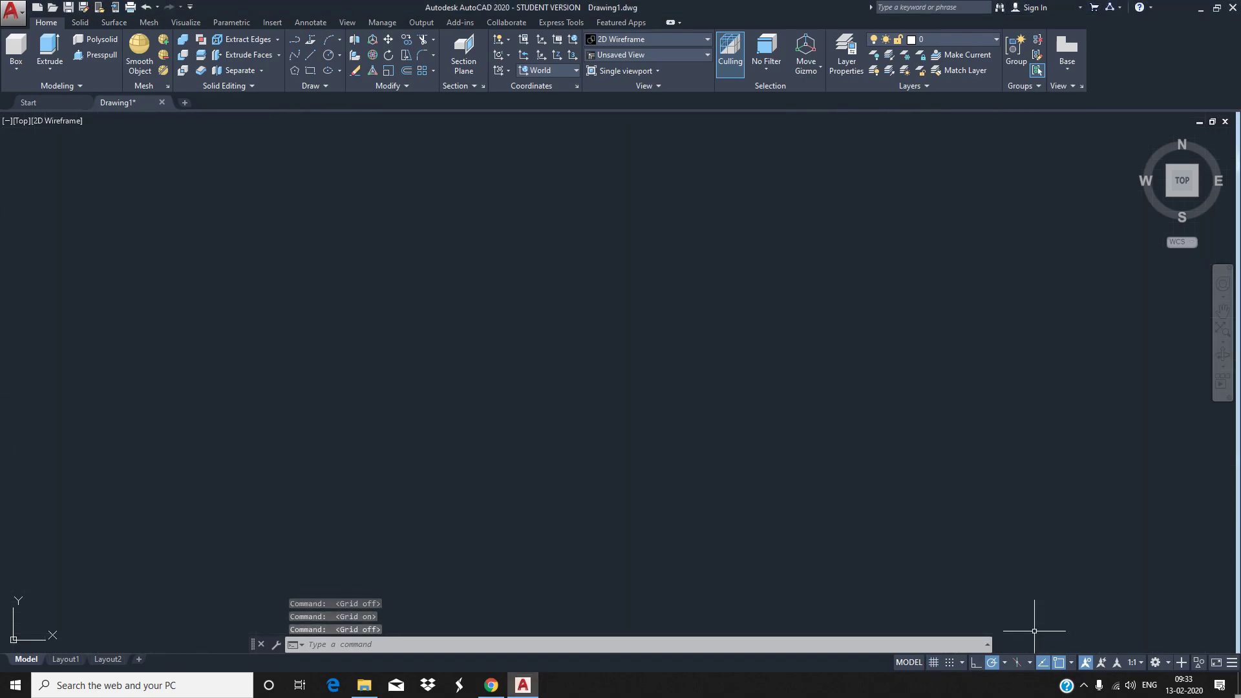
key("F7")
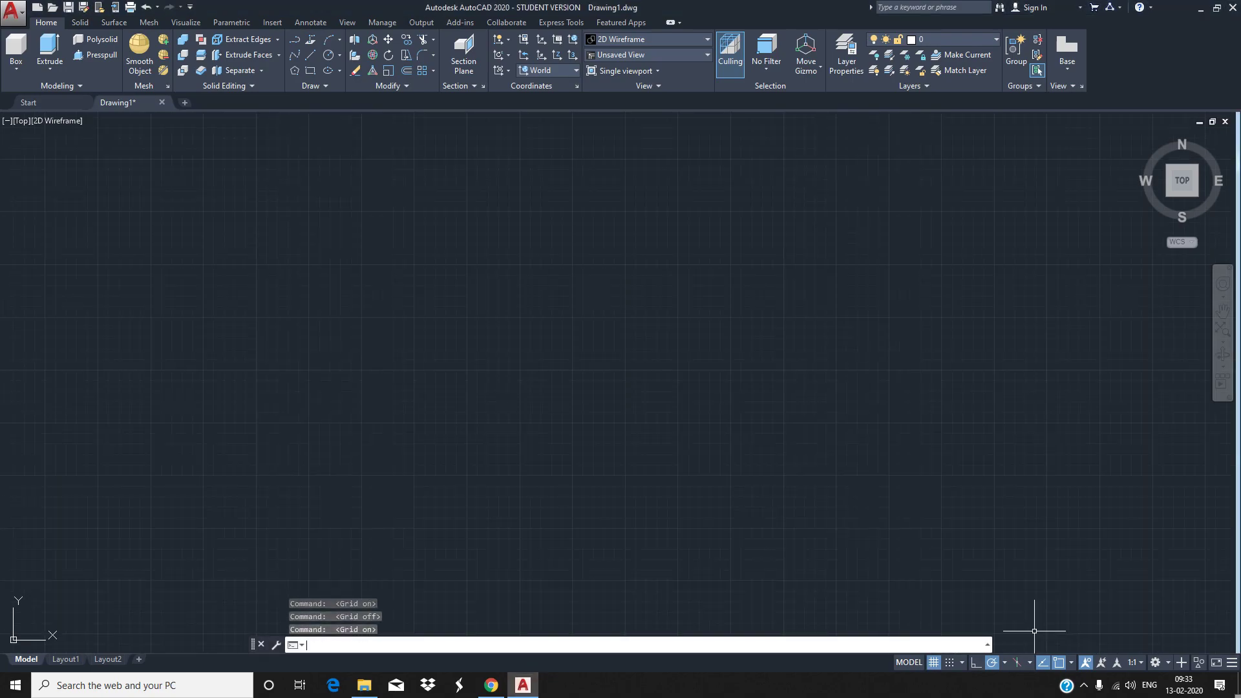
type("limitsd")
key("Return")
type("0,0")
key("Return")
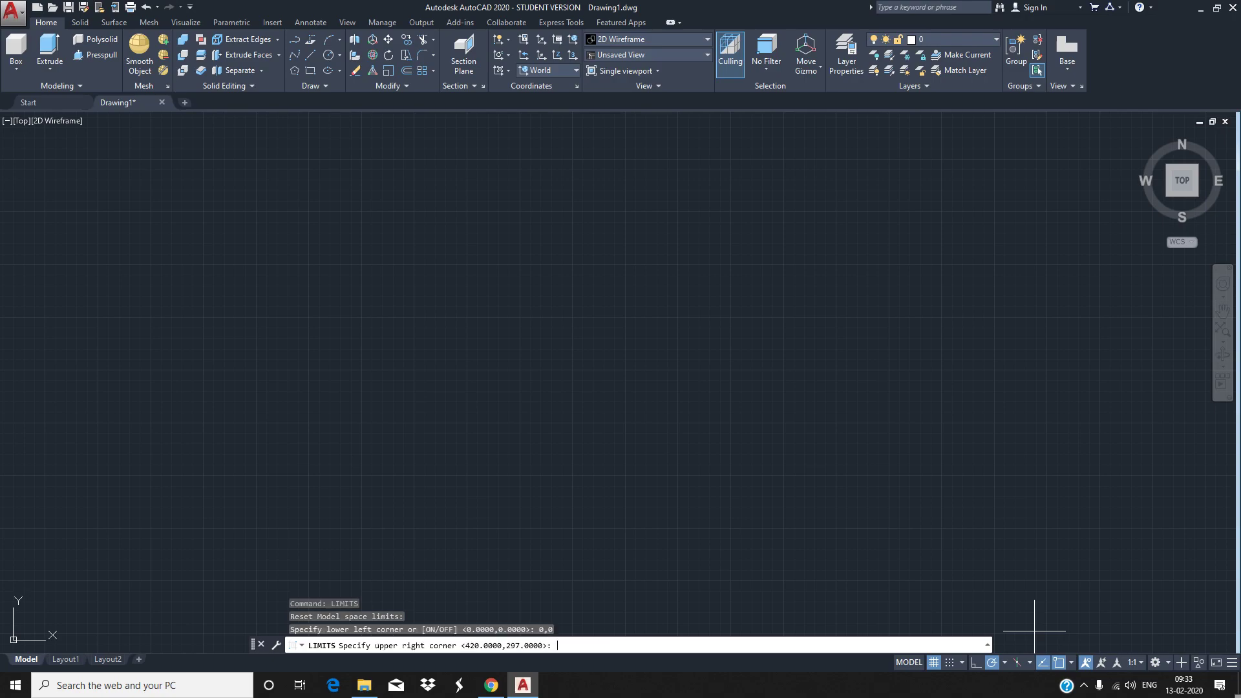
type("429,")
type("297")
key("Return")
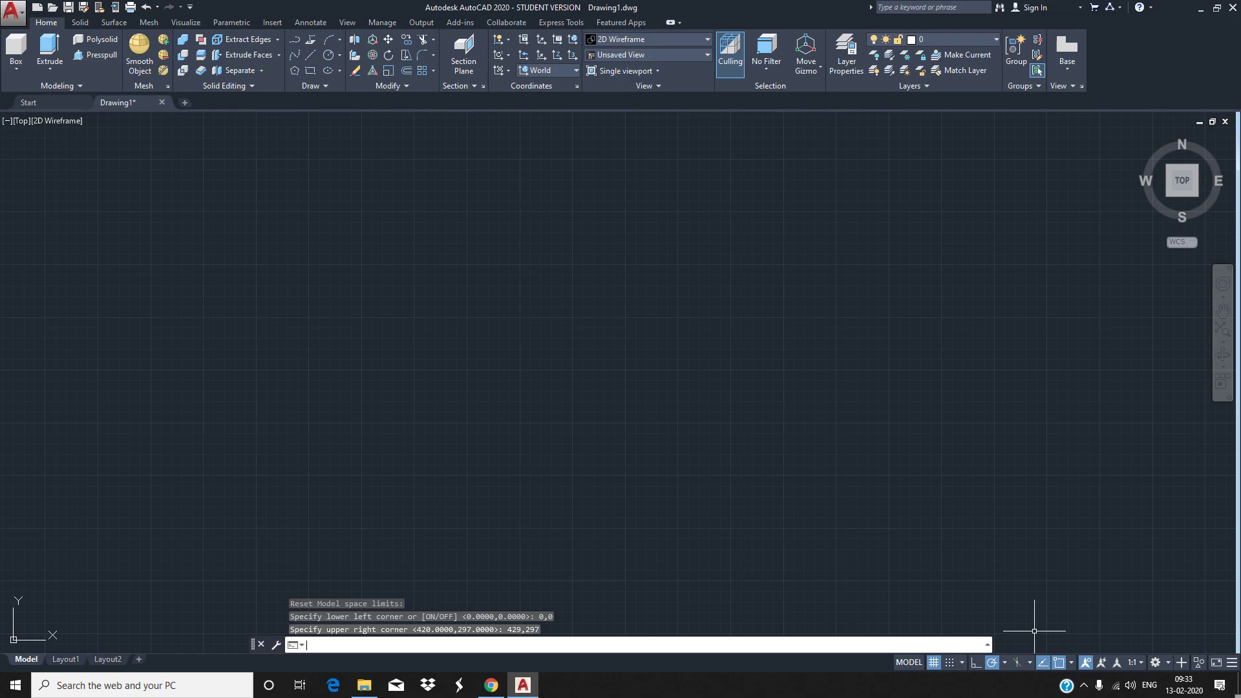
Zoom All to fit the whole limits area in view
type("zoom")
key("Return")
type("all")
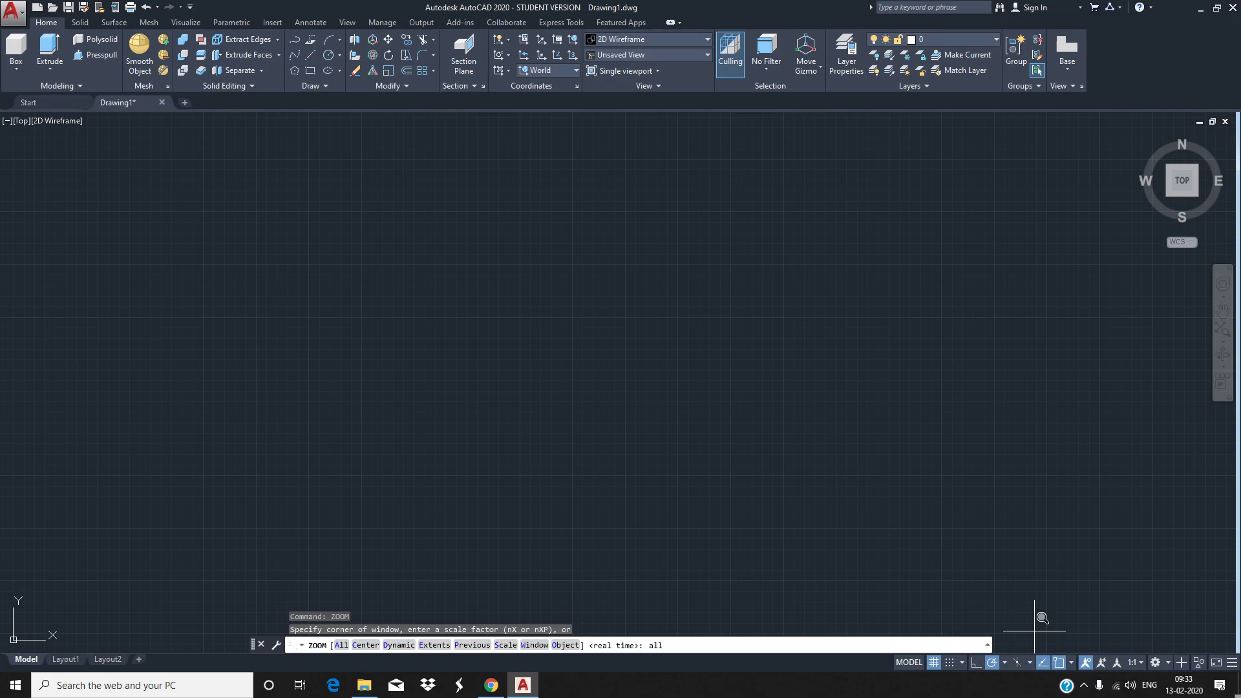
key("Return")
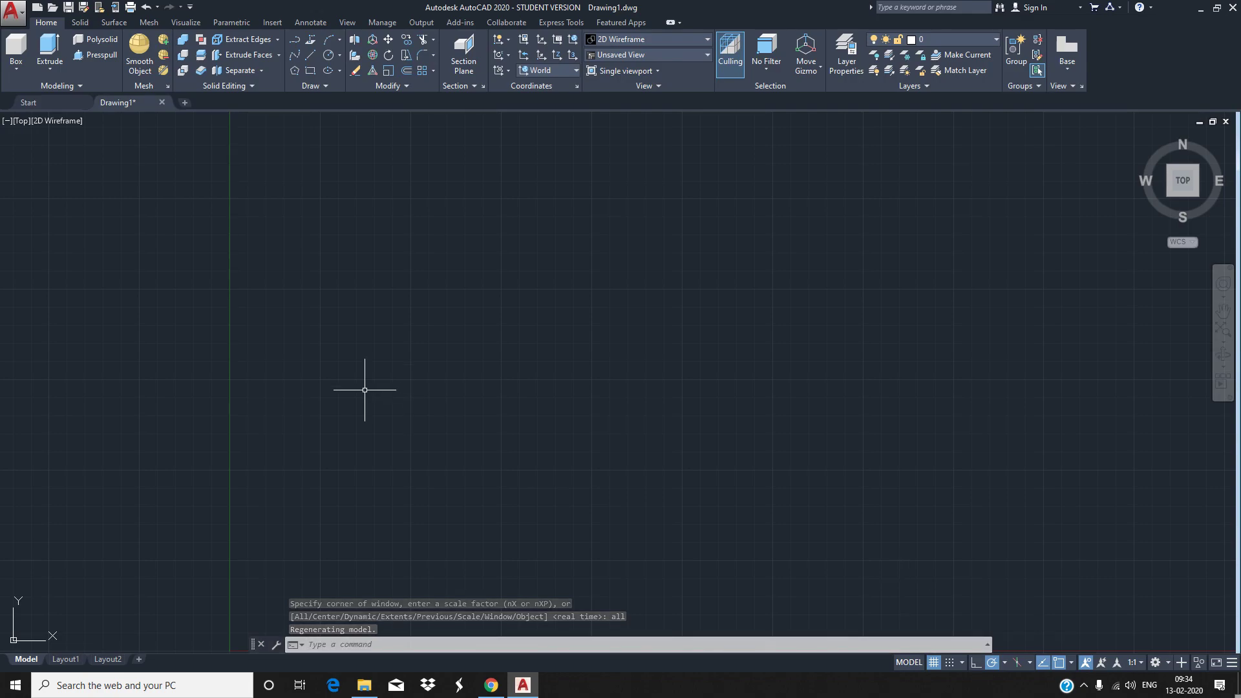
left_click(311, 54)
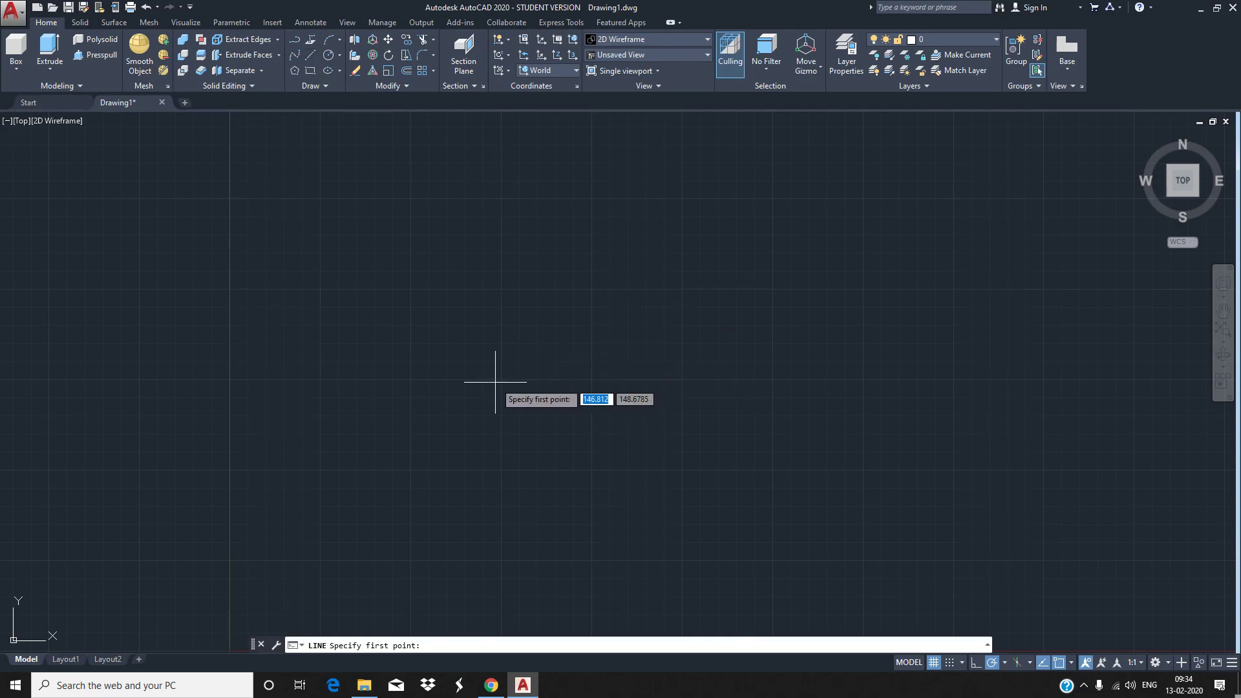
Draw a 30-unit vertical line with Ortho on
left_click(535, 403)
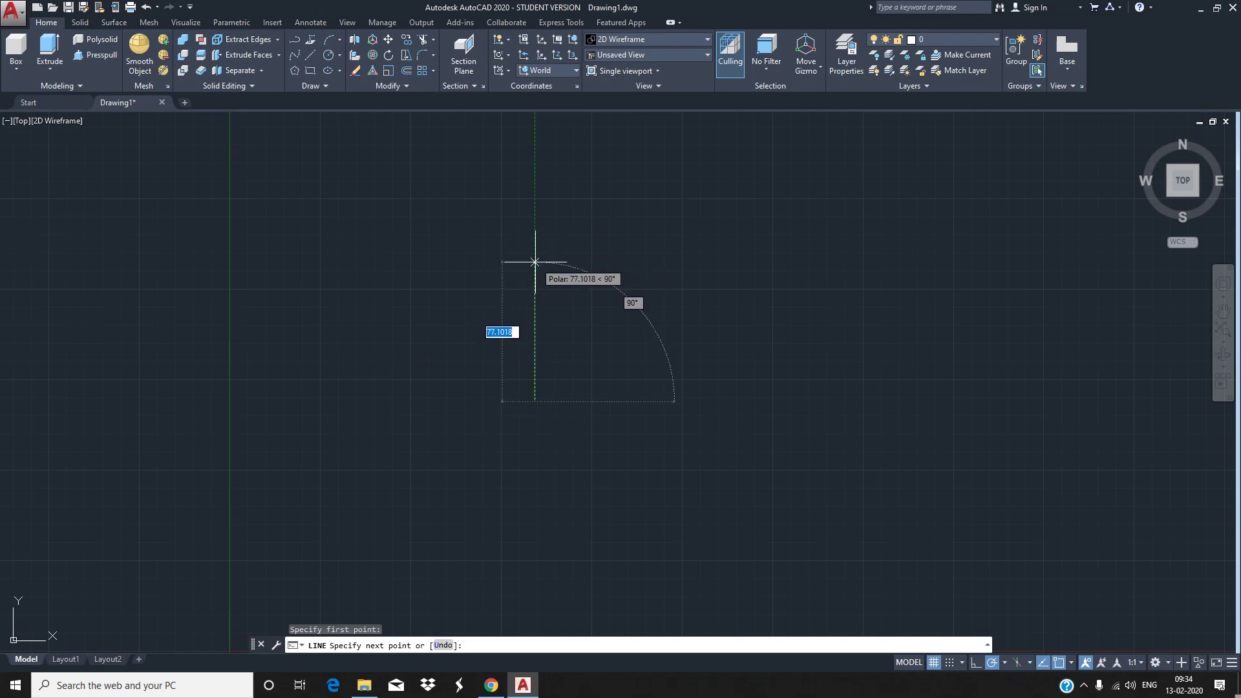
key("F8")
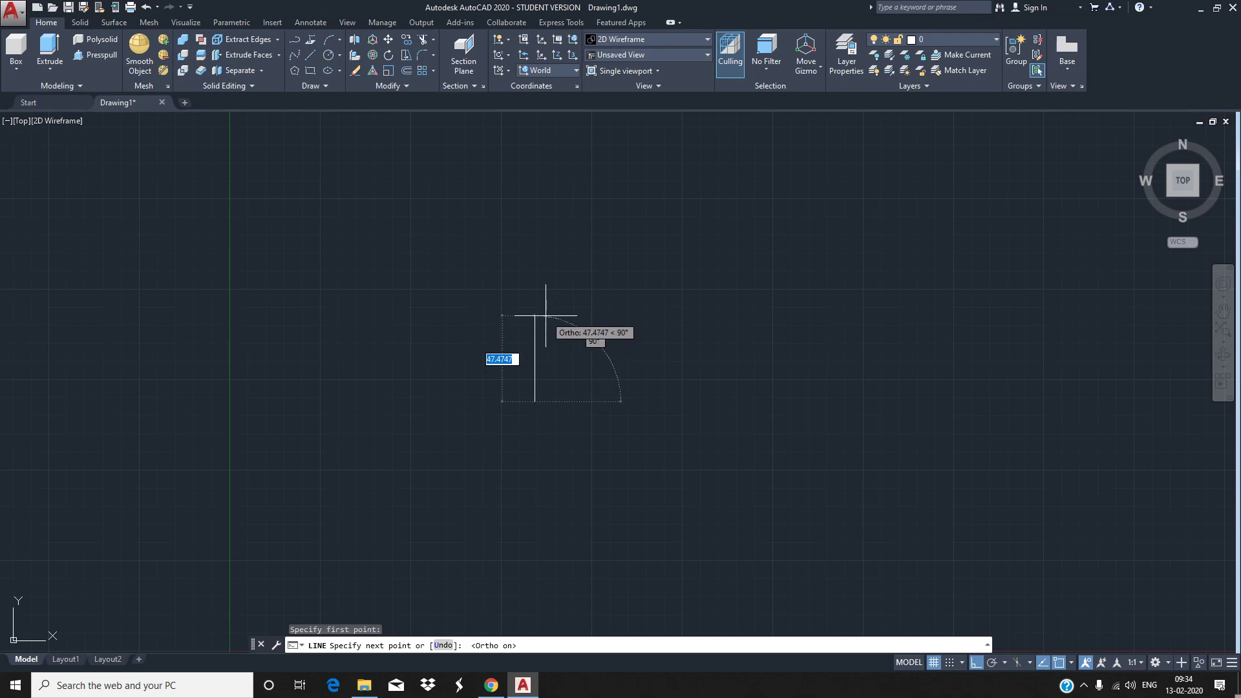
type("3")
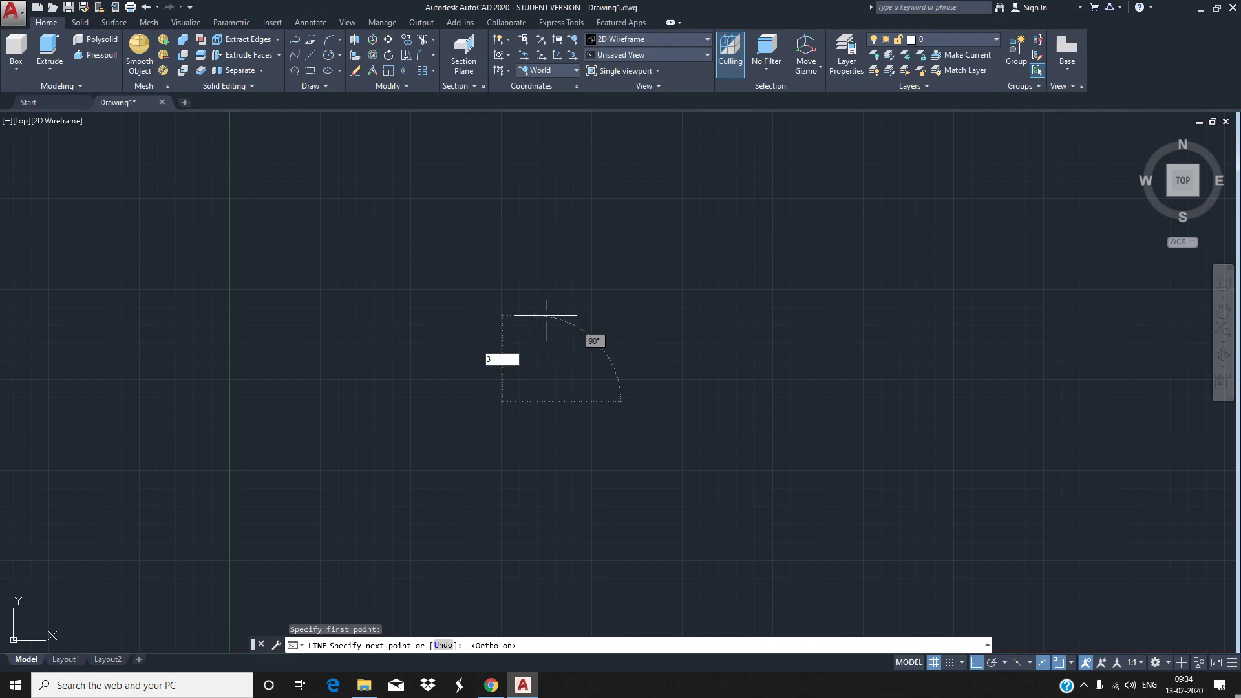
type("0")
key("Return")
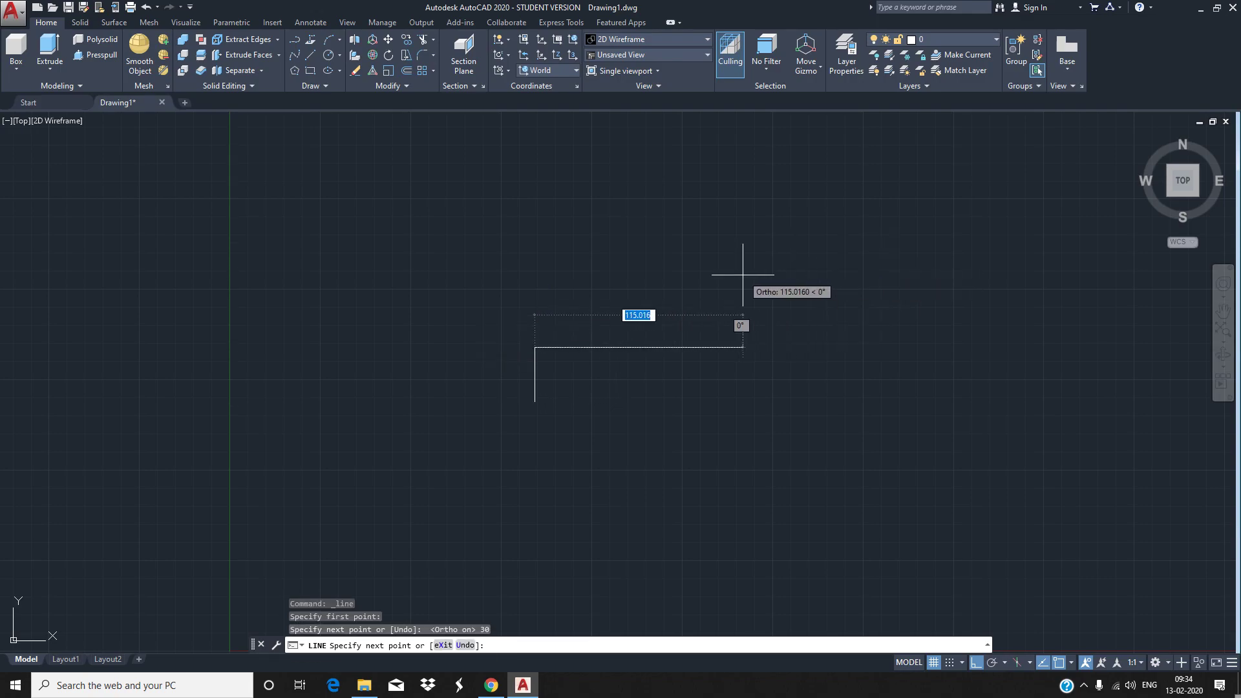
key("Escape")
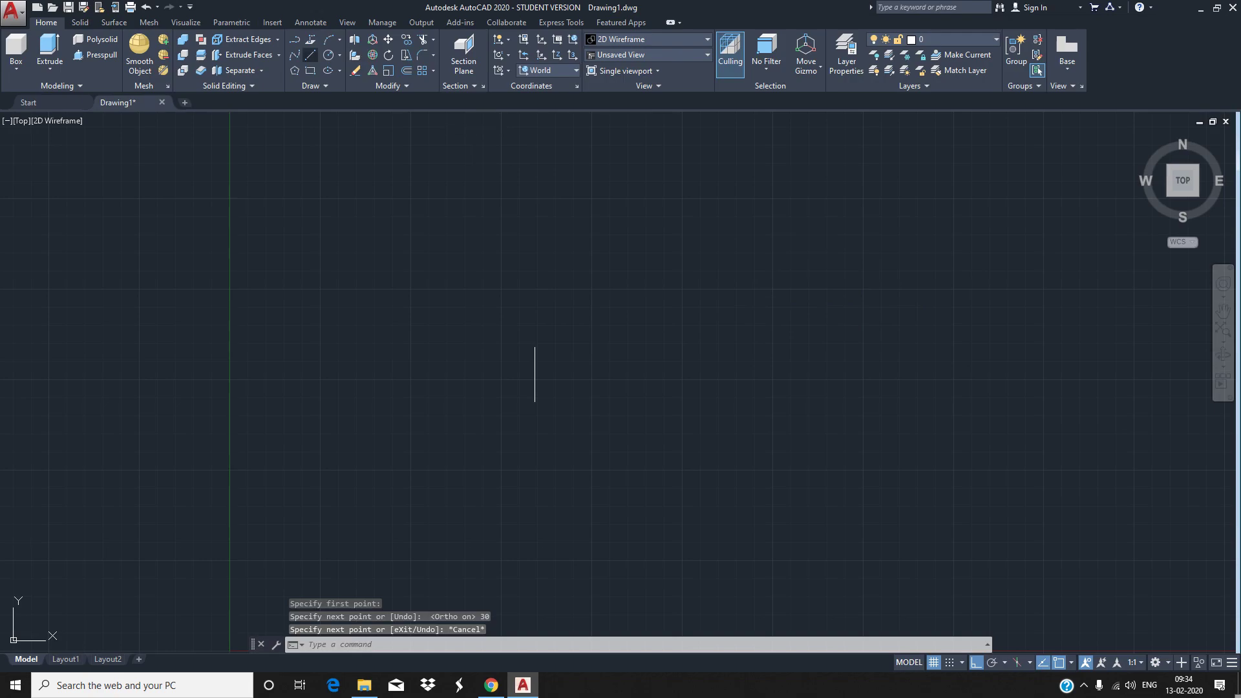
Add a 2.5-unit segment straight up from the line's top endpoint
key("Return")
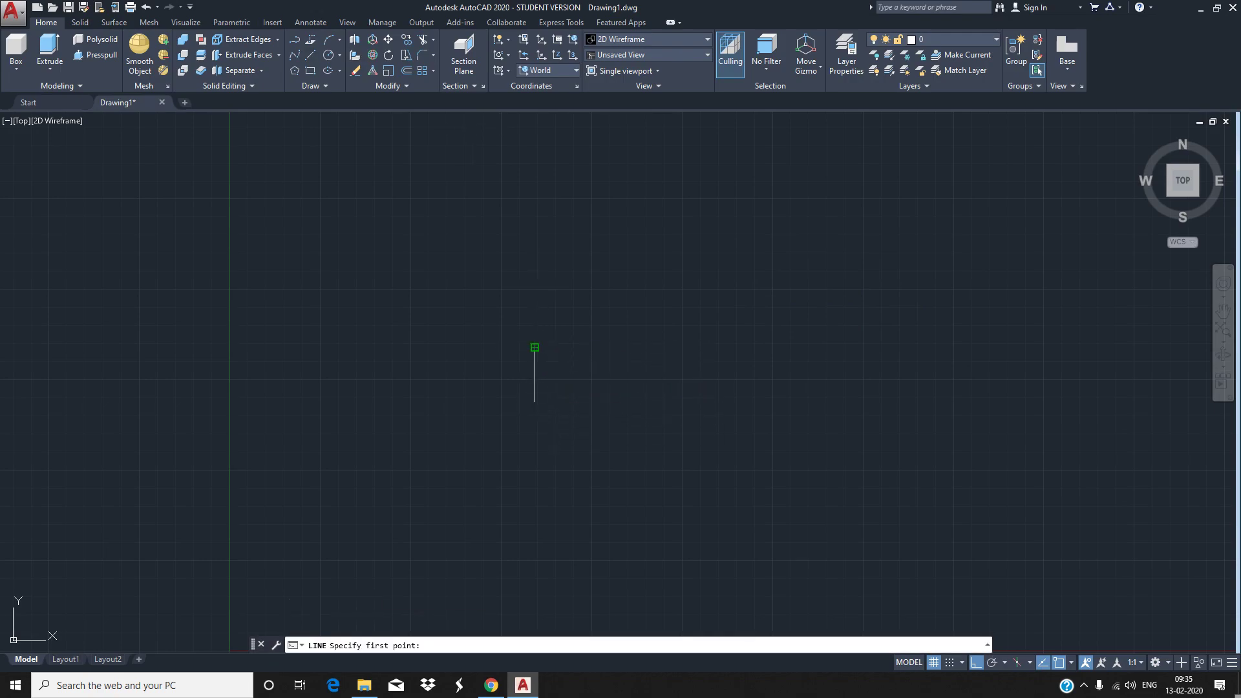
left_click(535, 347)
type("2.5")
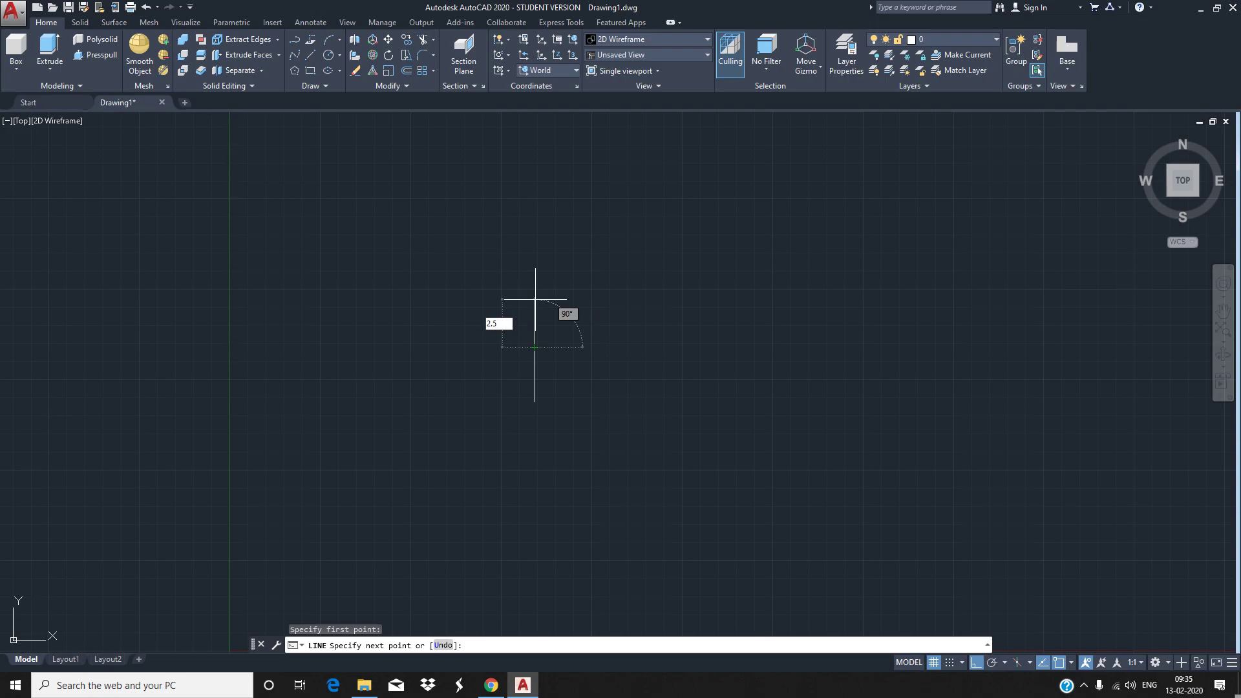
key("Return")
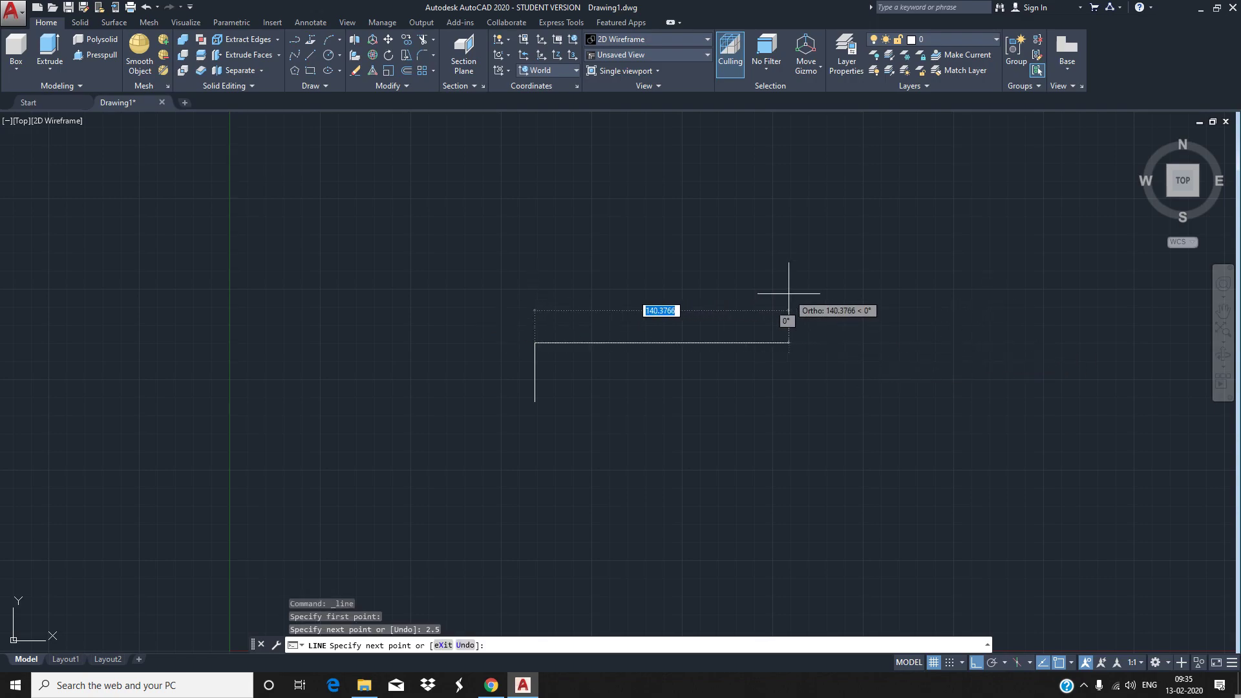
key("Escape")
scroll(498, 362, "up", 1)
scroll(536, 362, "up", 3)
scroll(582, 310, "down", 1)
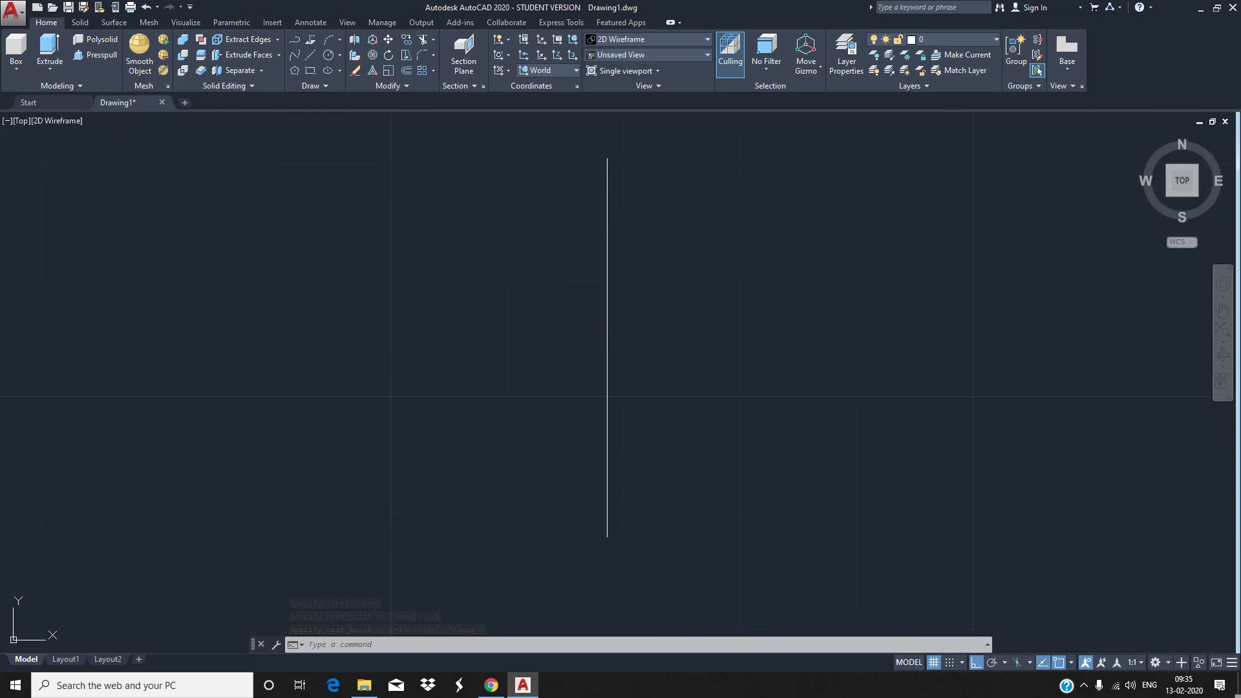
left_click(607, 173)
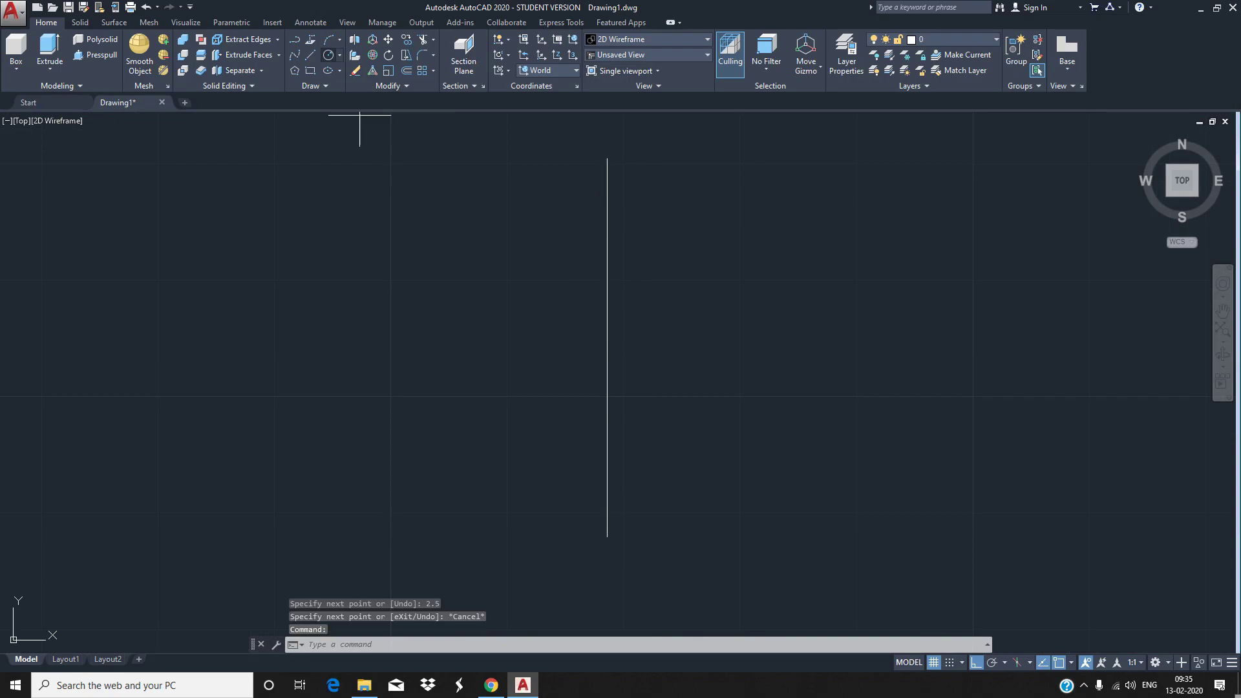
left_click(329, 54)
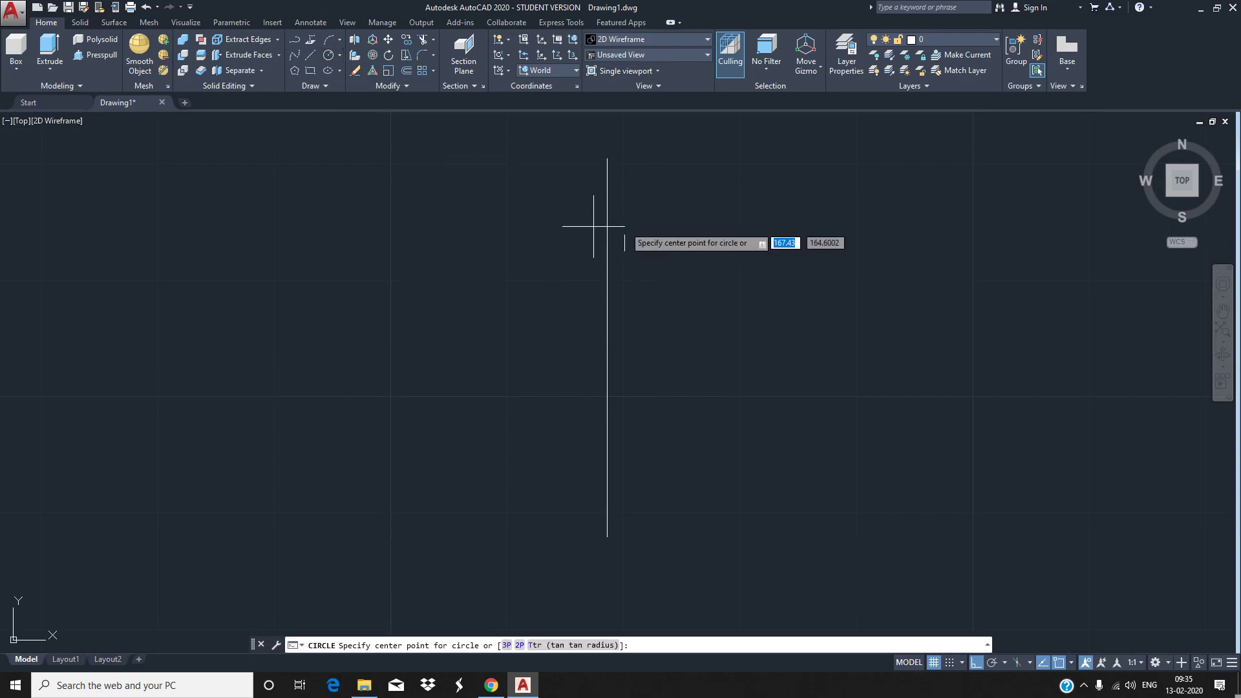
left_click(607, 173)
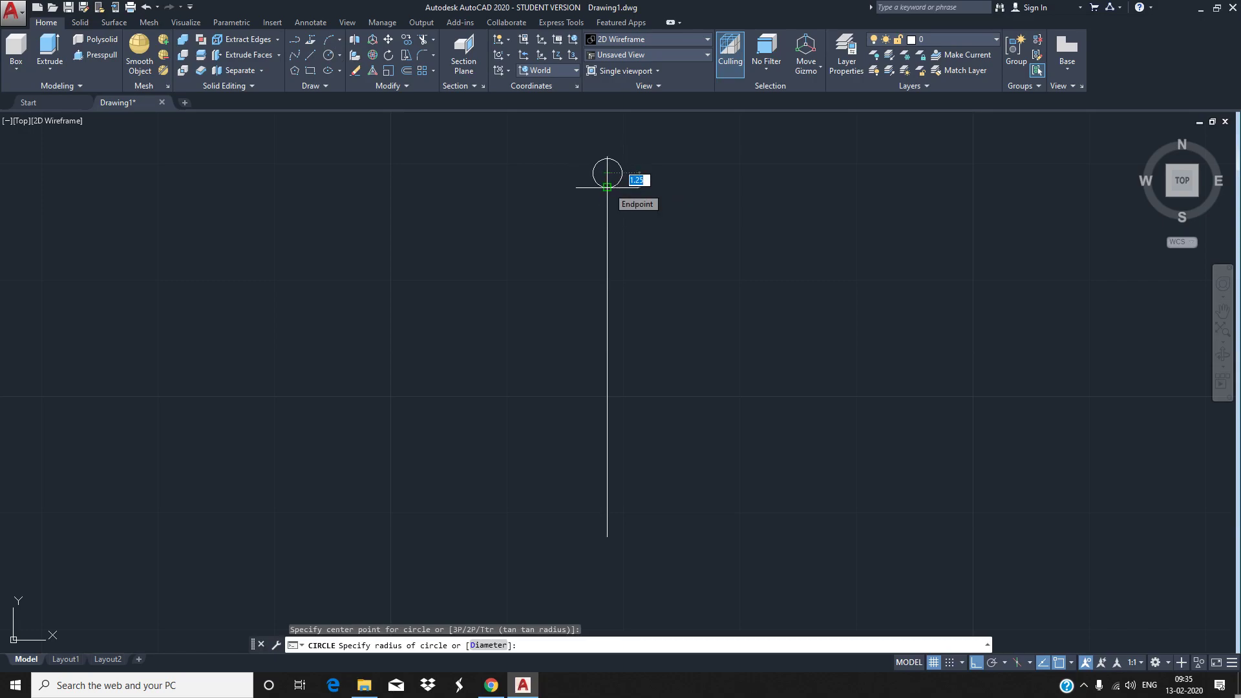
key("Escape")
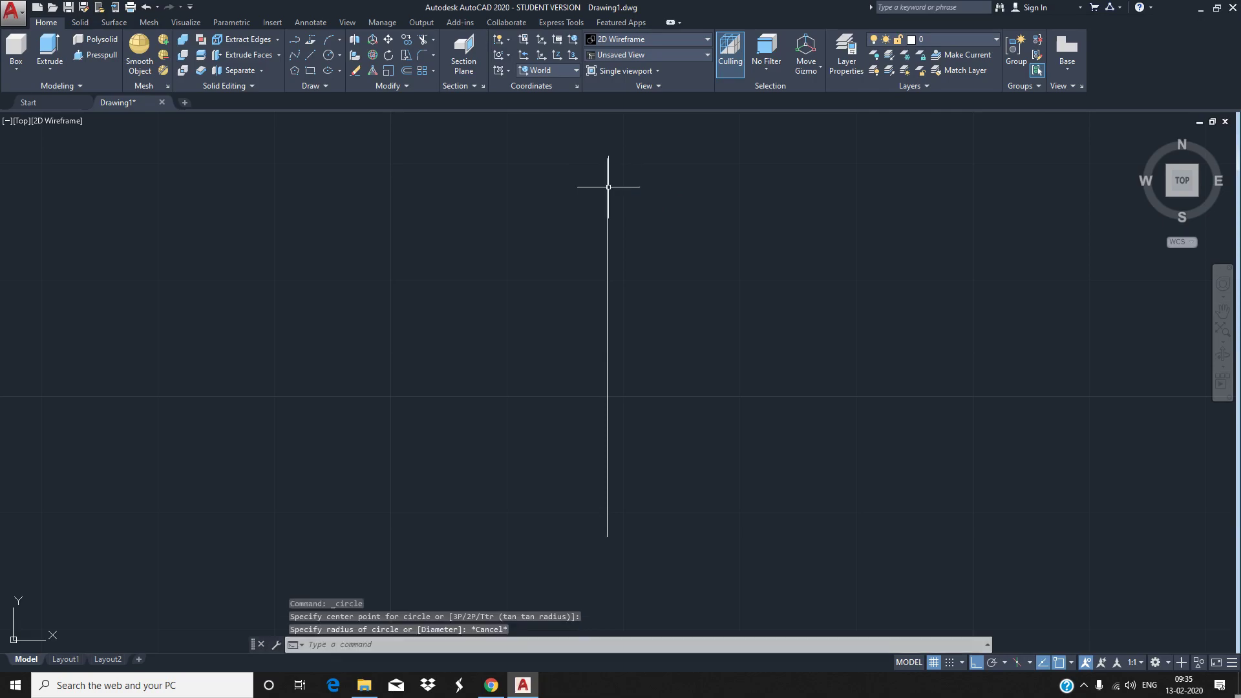
left_click(607, 173)
key("Delete")
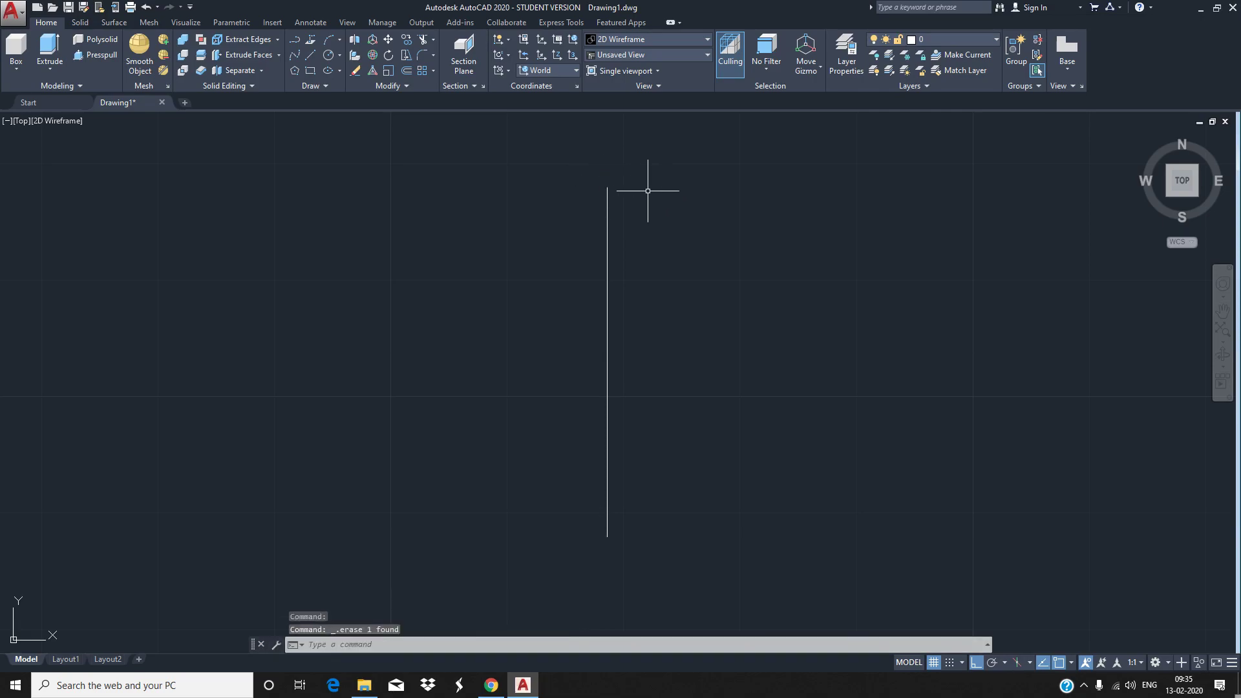
left_click(608, 192)
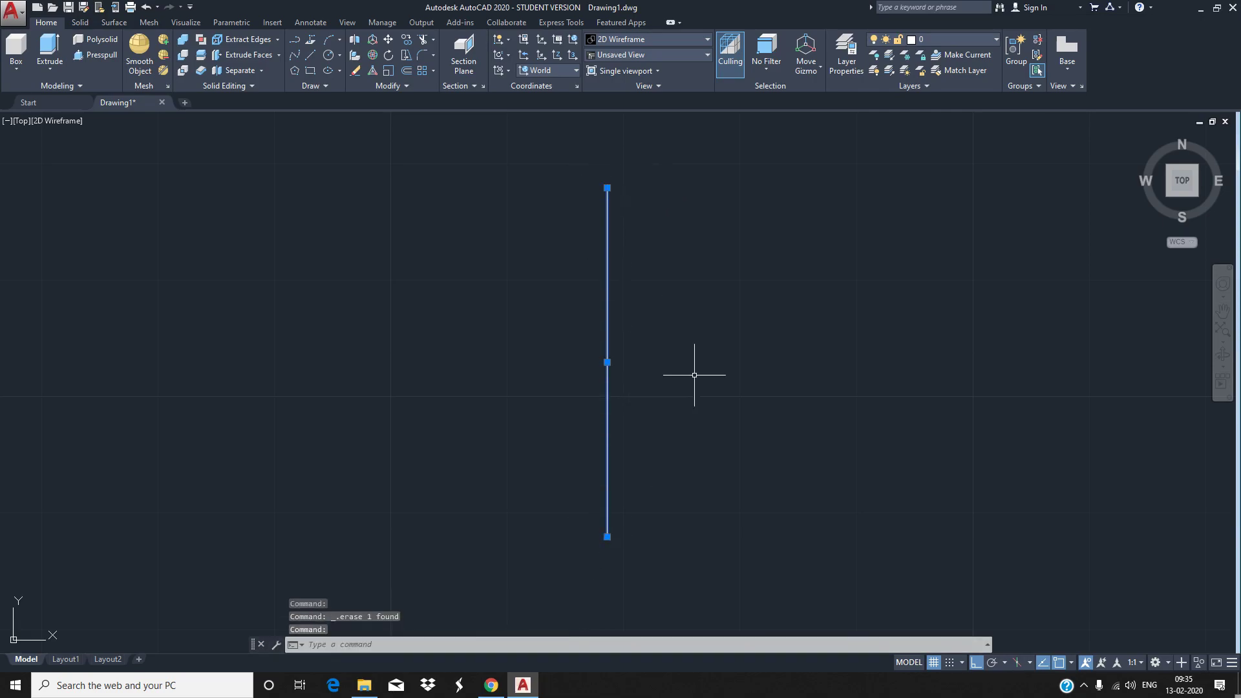
key("Escape")
type("l")
key("Return")
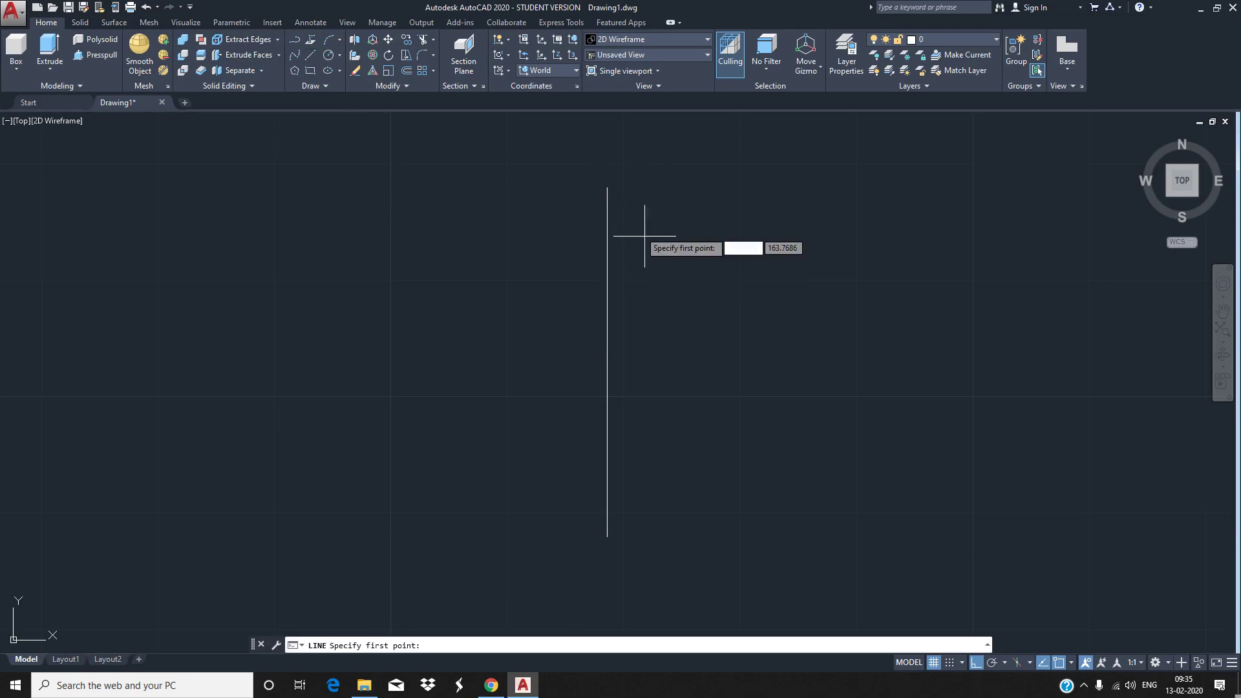
left_click(607, 188)
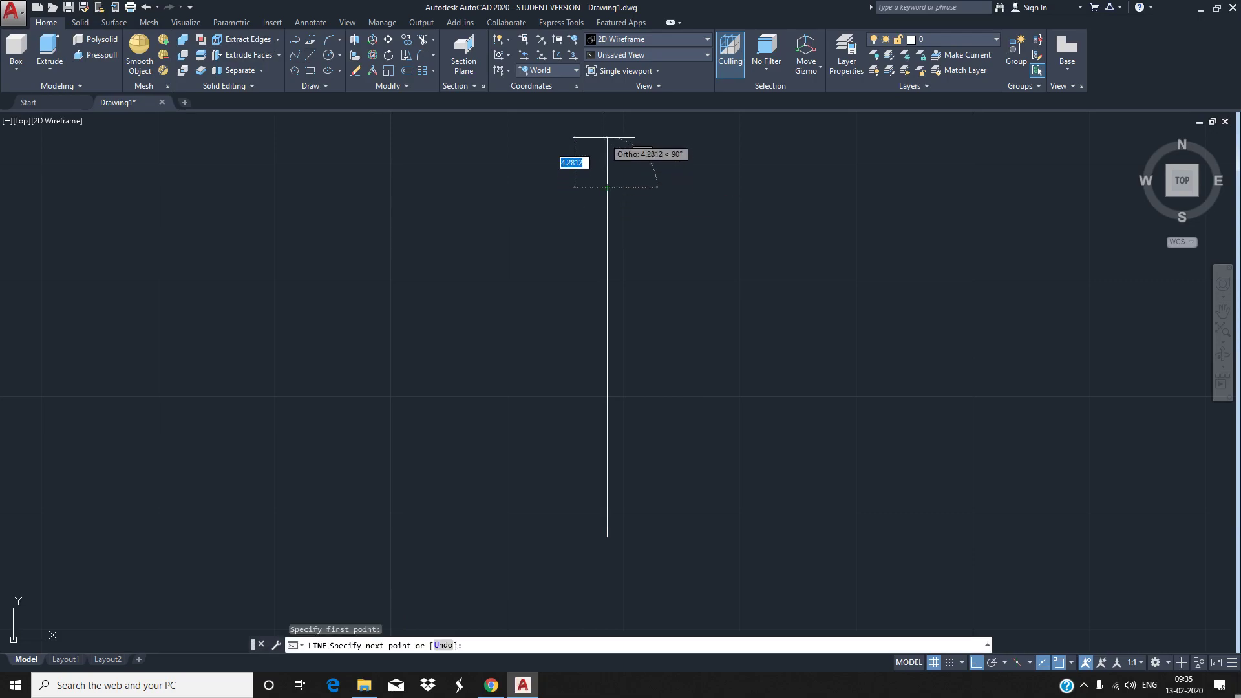
key("BackSpace")
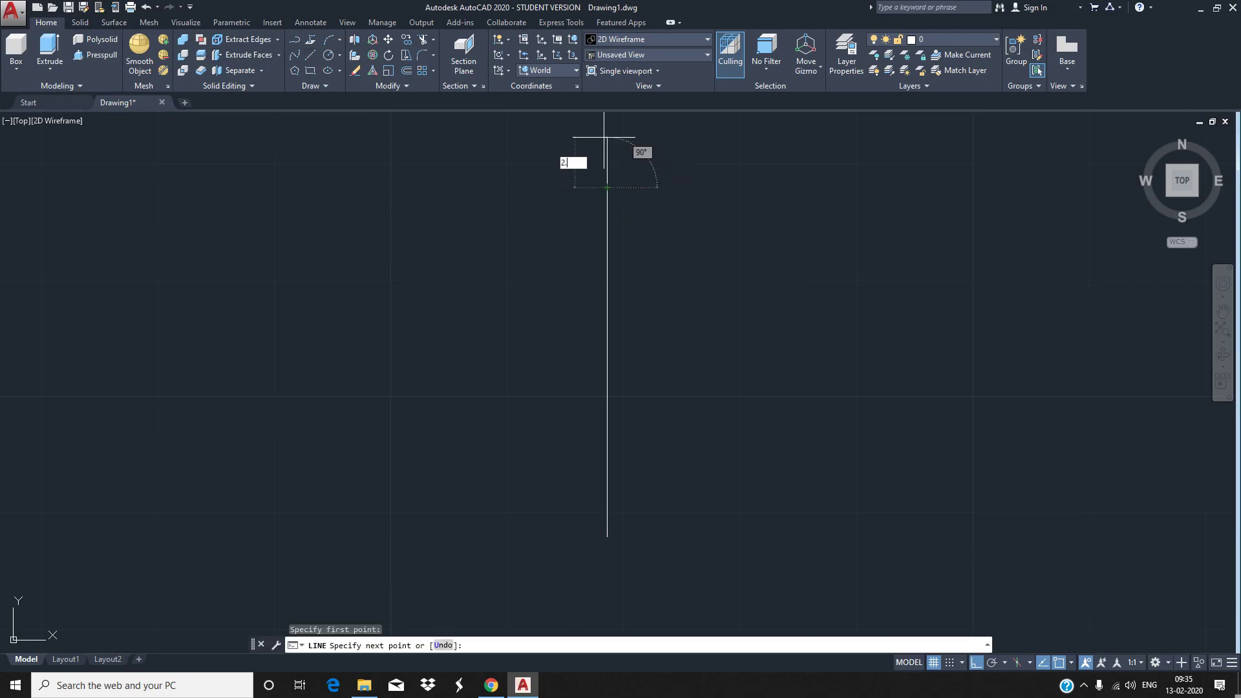
key("Return")
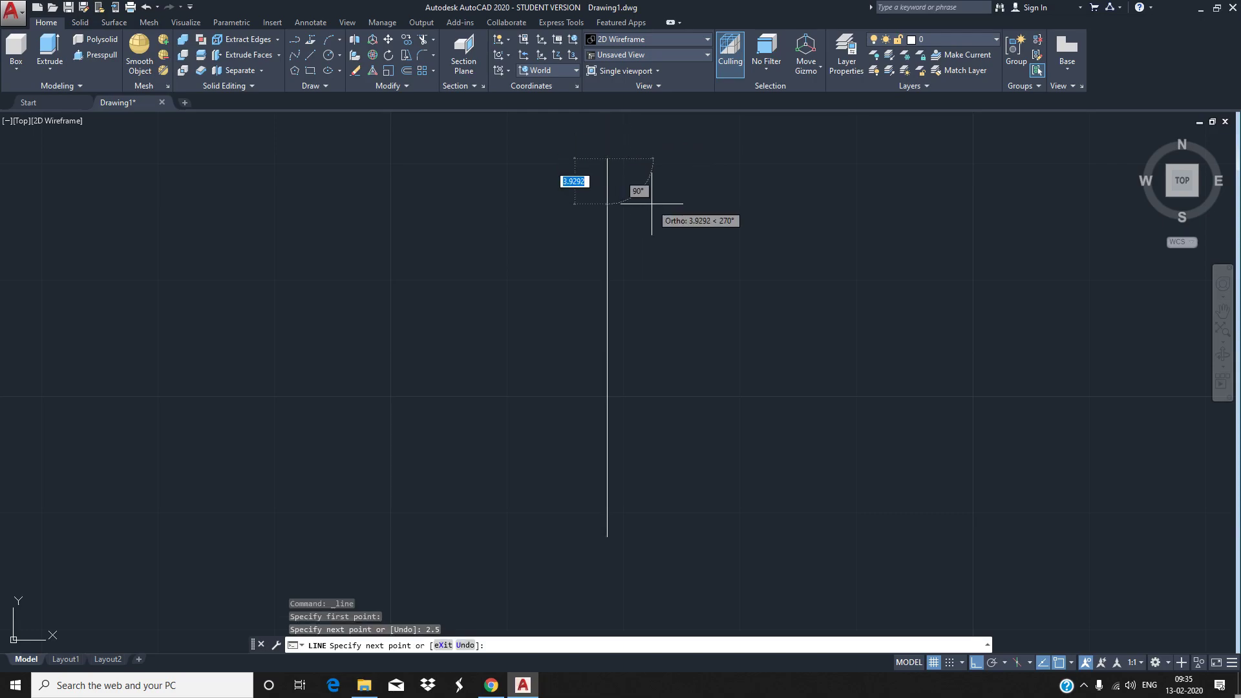
key("Escape")
type("c")
key("Return")
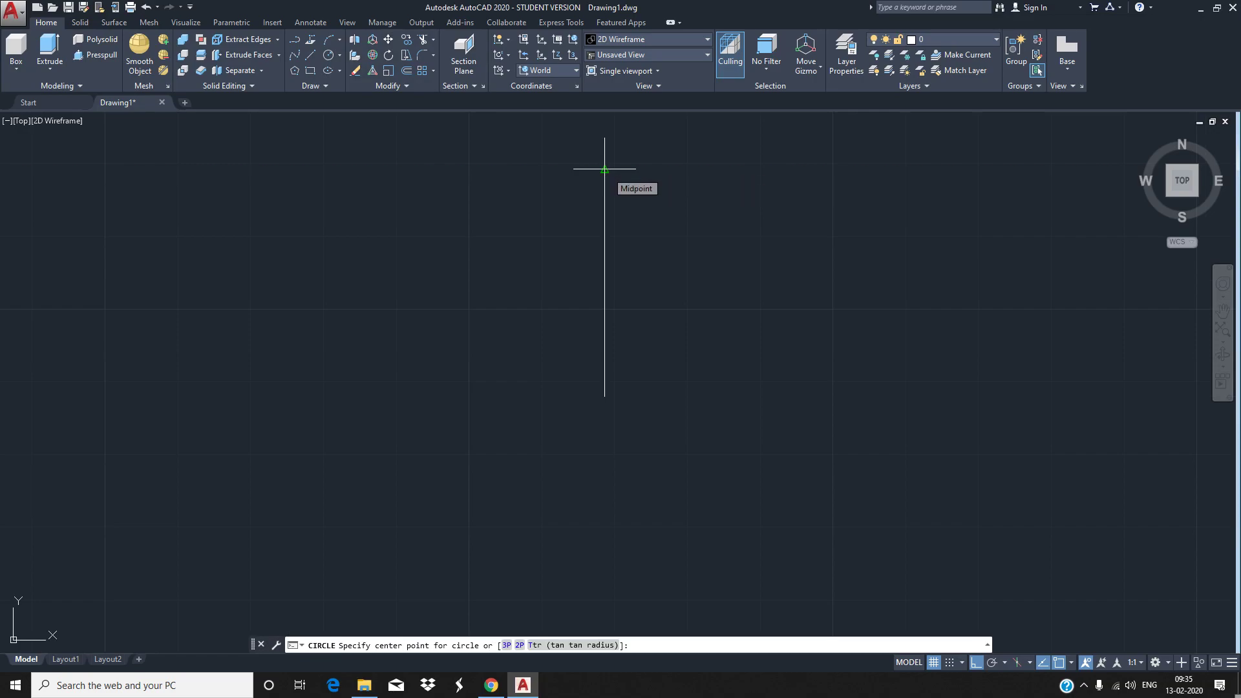
left_click(604, 168)
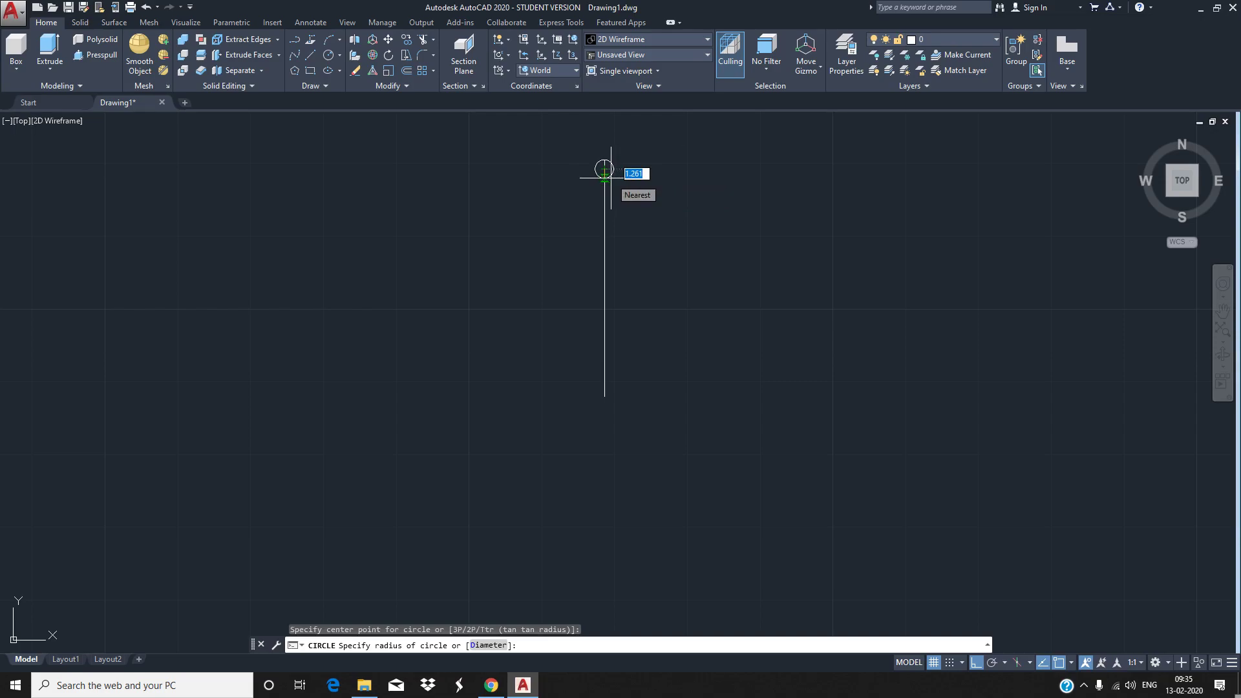
type("2.5")
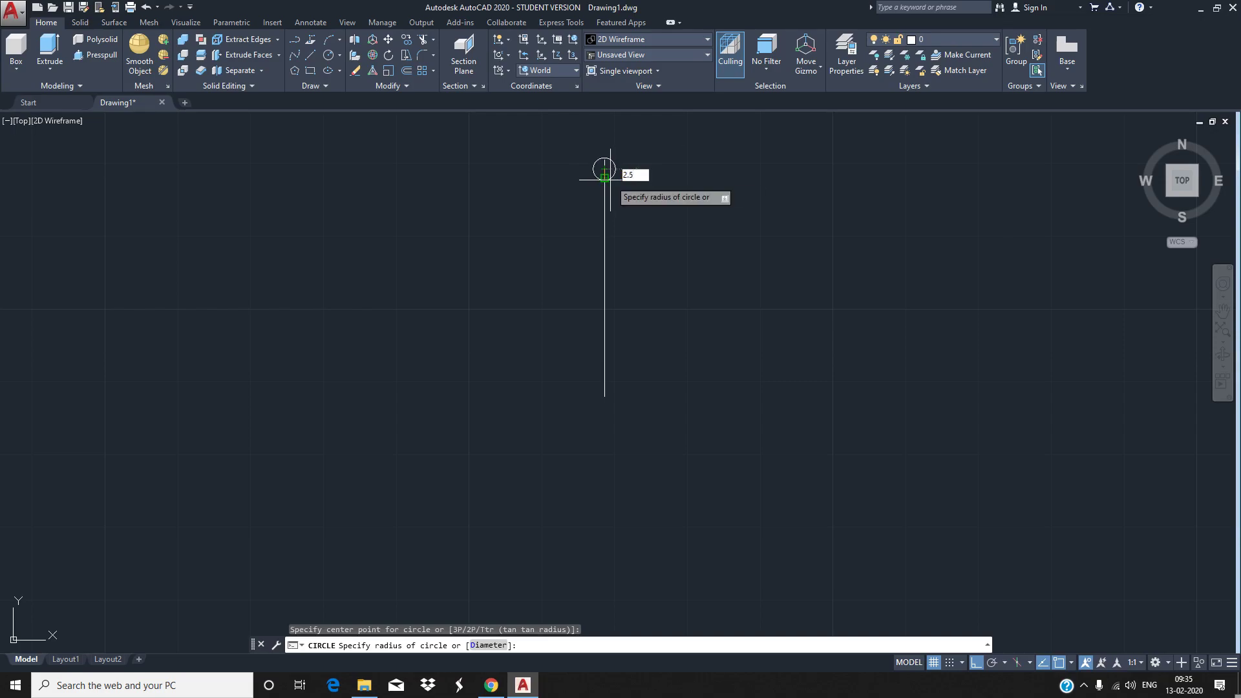
key("Return")
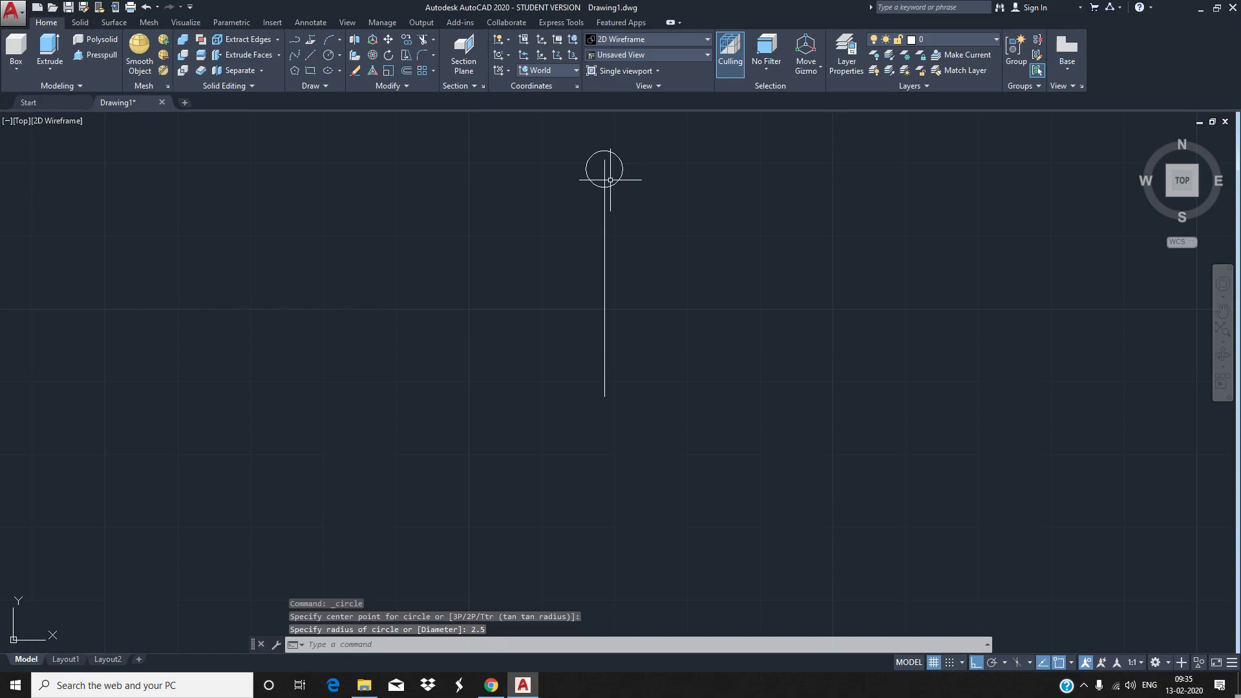
scroll(642, 199, "up", 5)
scroll(576, 141, "down", 5)
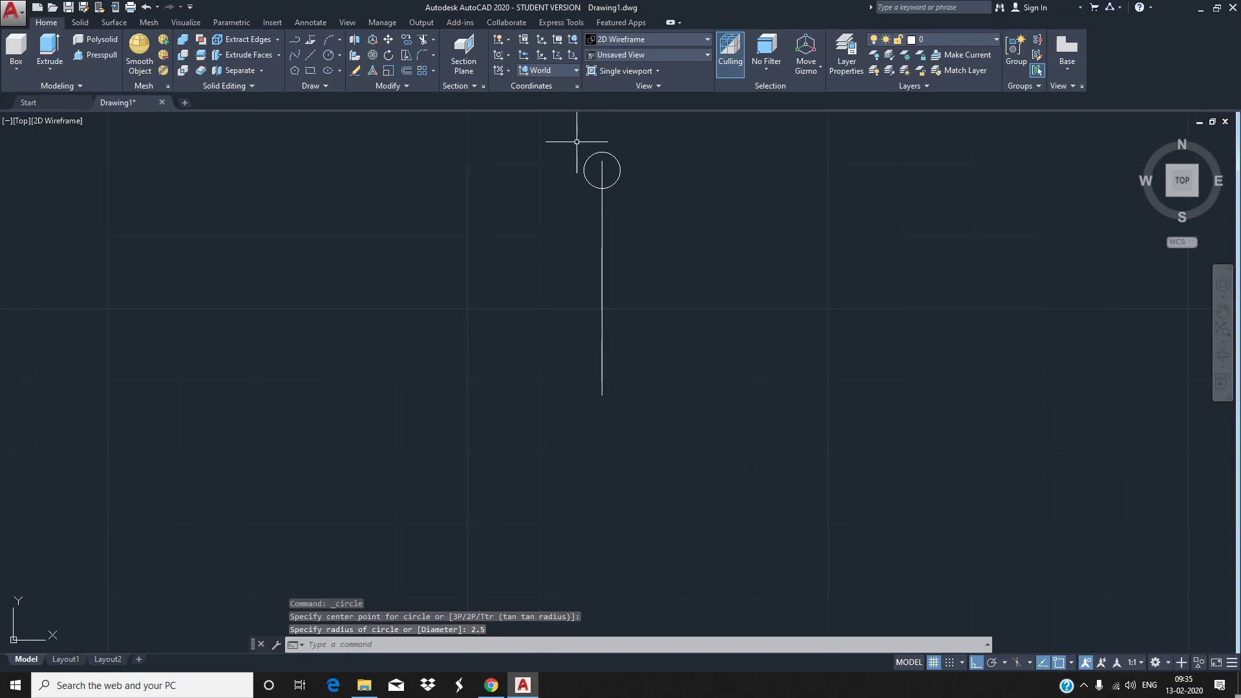
left_click(601, 170)
scroll(600, 189, "up", 4)
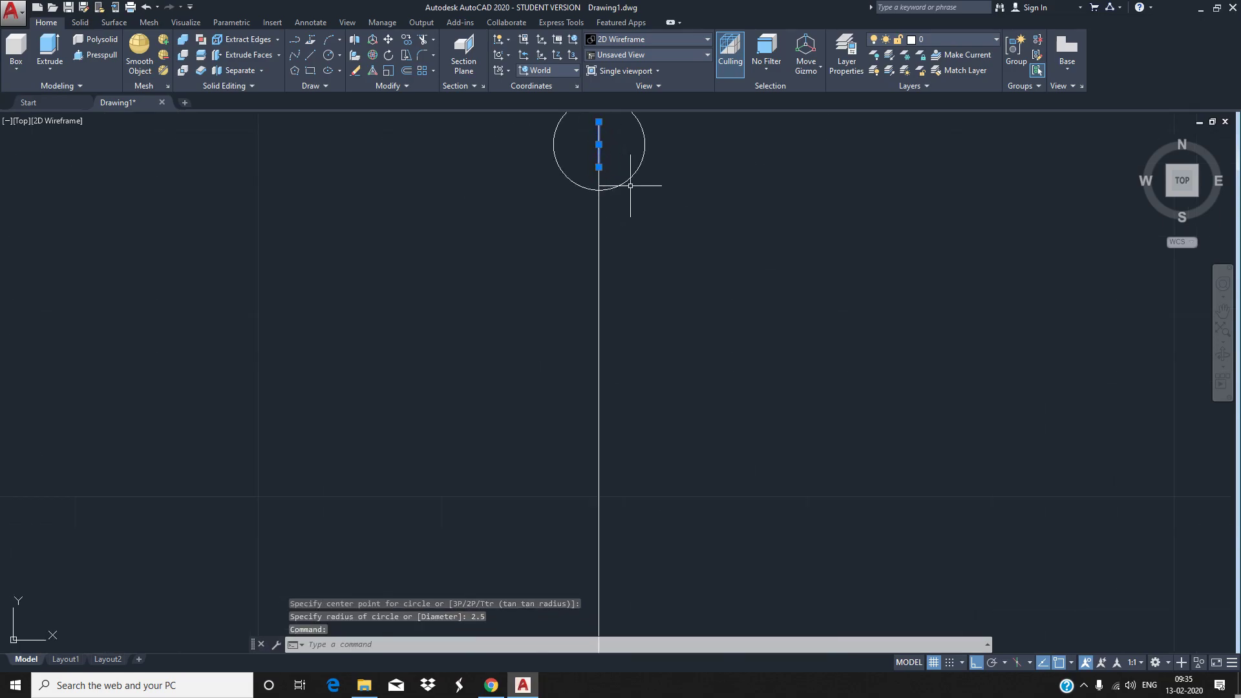
left_click(626, 185)
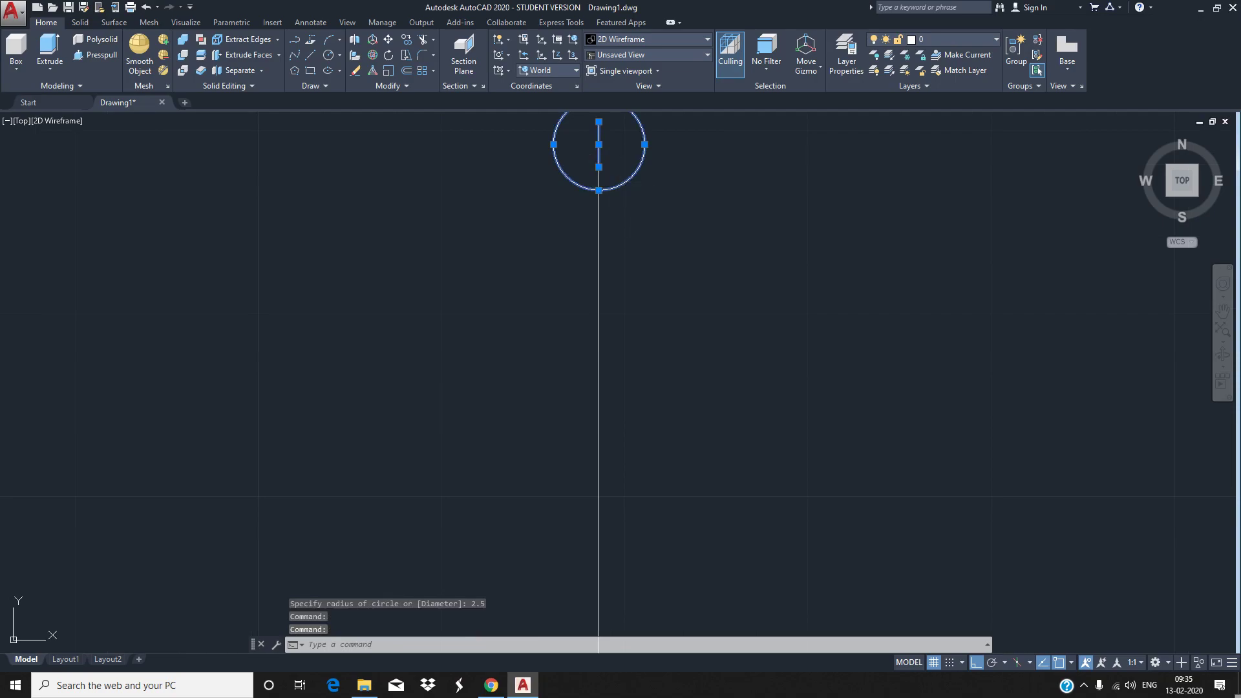
key("Delete")
left_click(597, 172)
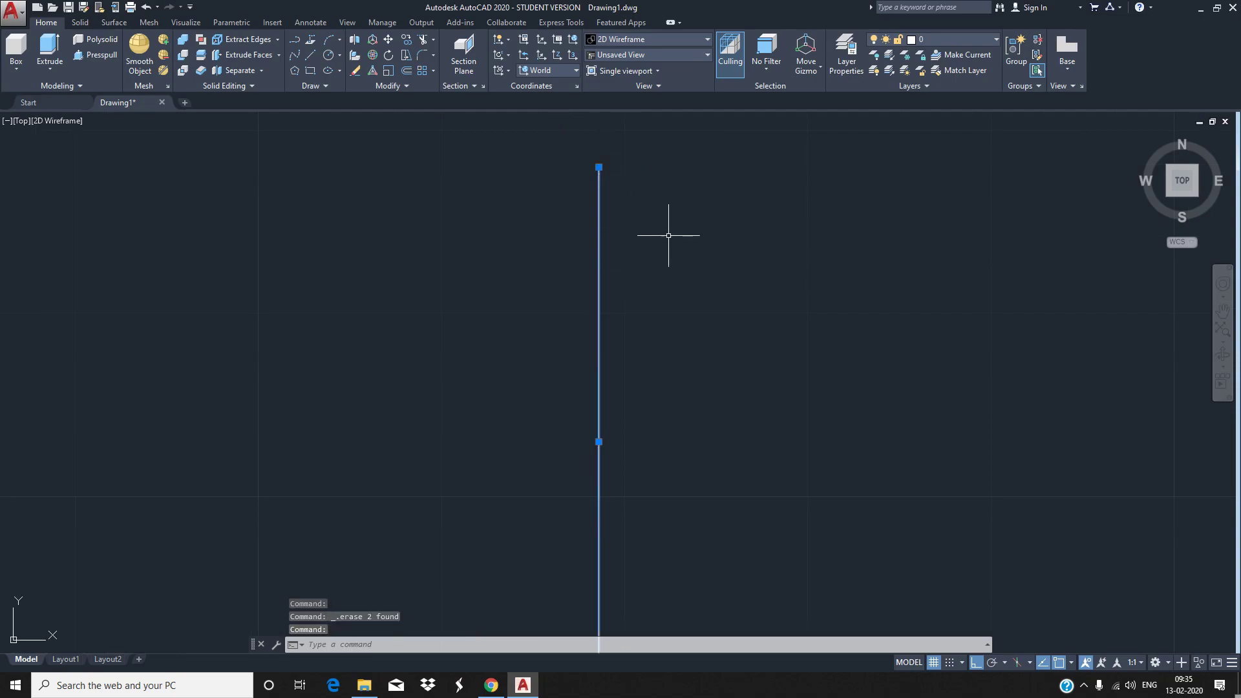
key("Escape")
type("l")
key("Return")
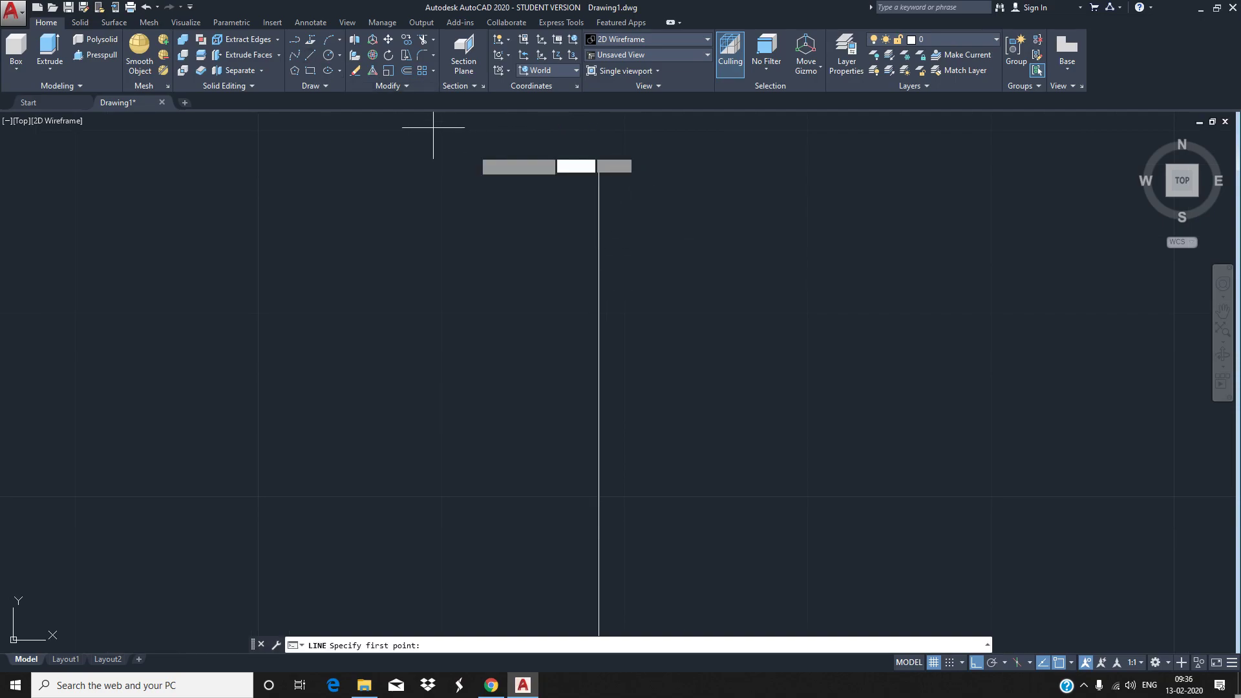
Draw a 2.5-unit segment up from the centre line's top end
left_click(600, 175)
middle_click_drag(630, 196, 625, 393)
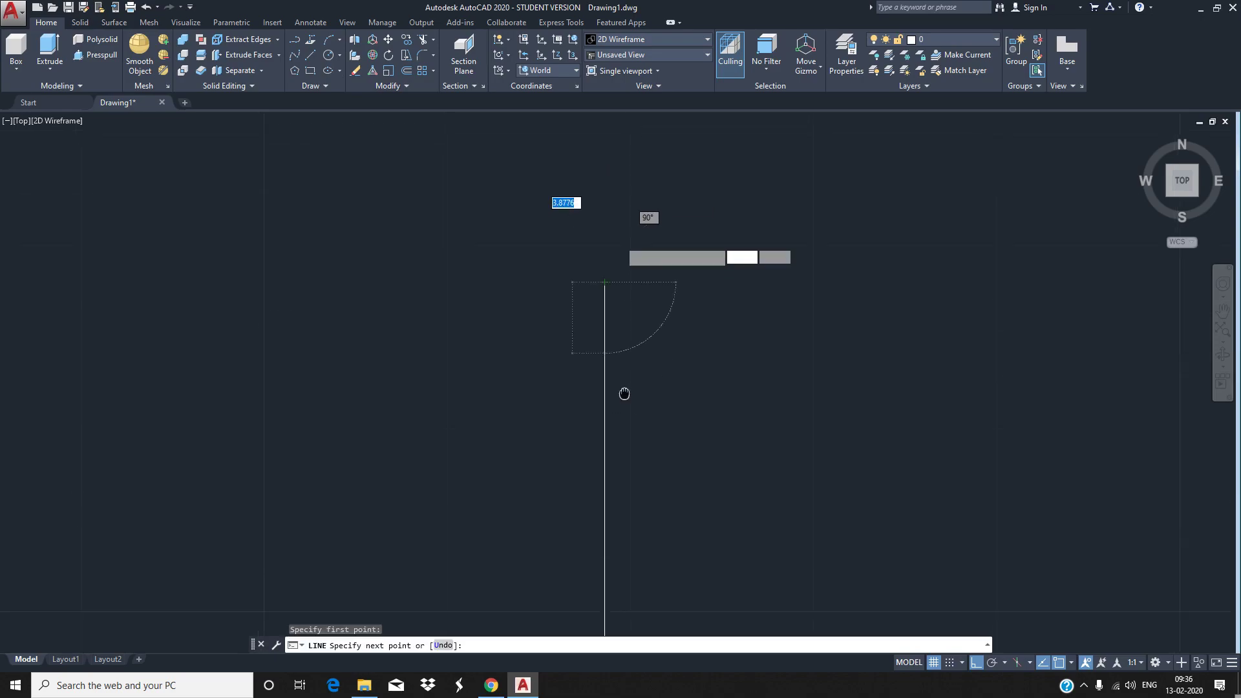
type("2")
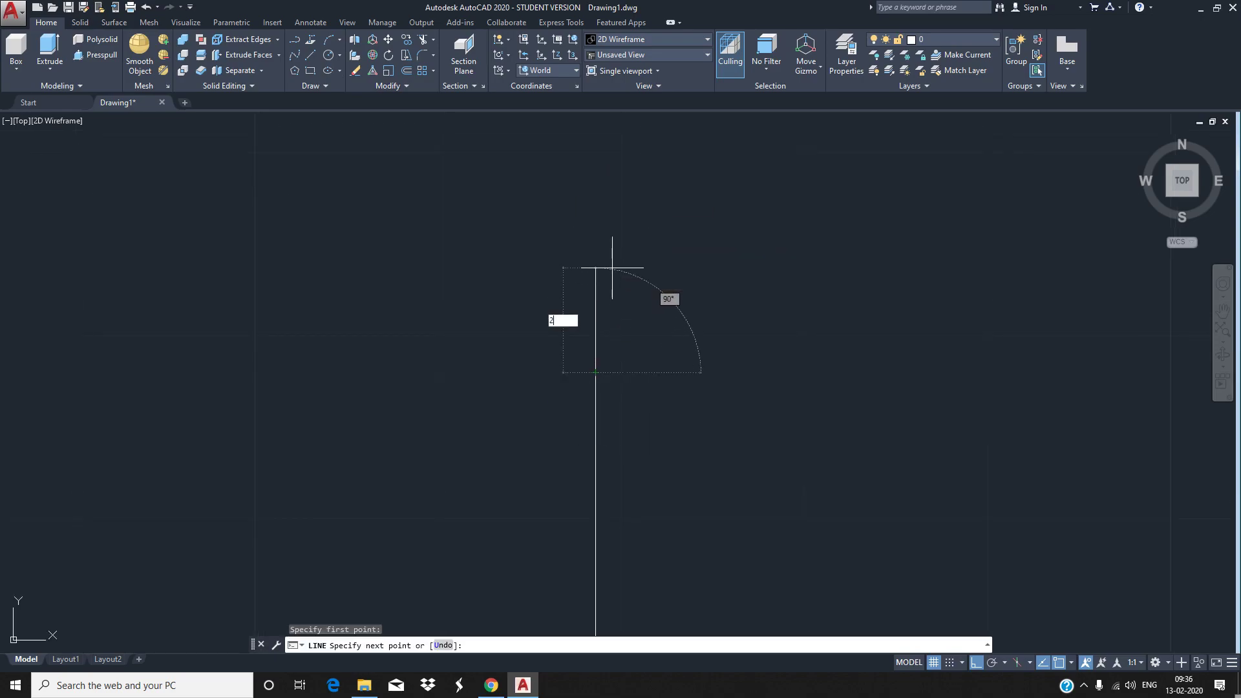
key("Return")
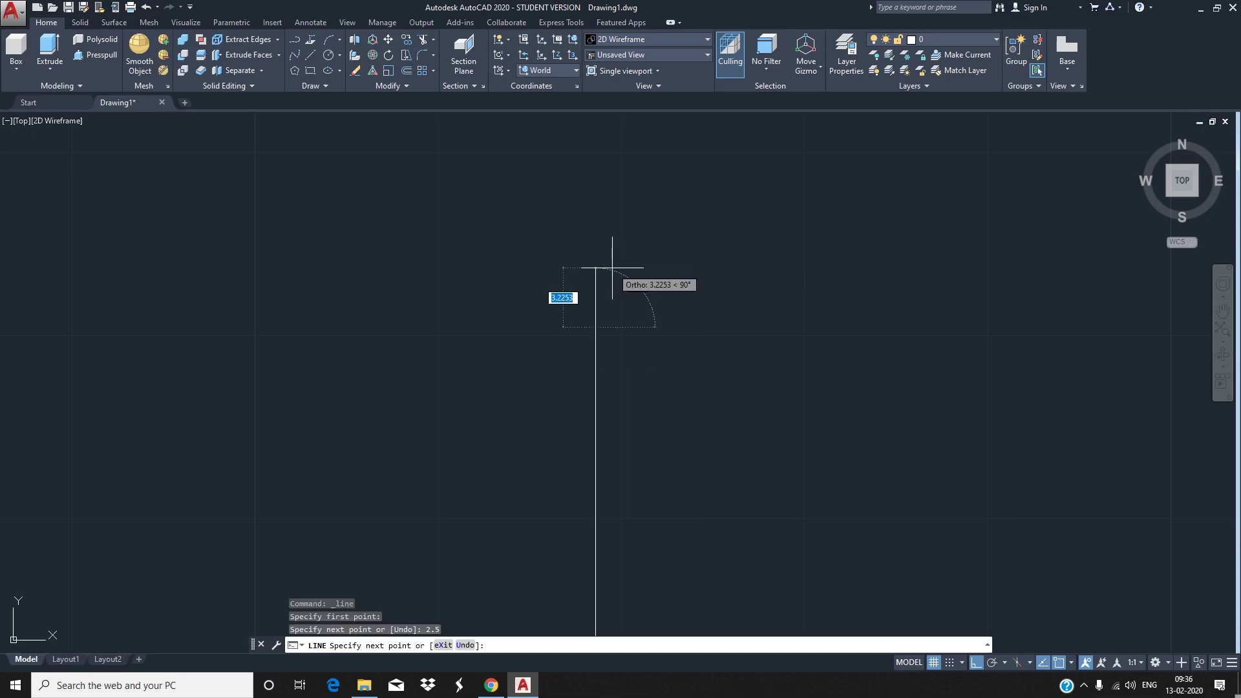
key("Escape")
left_click(595, 336)
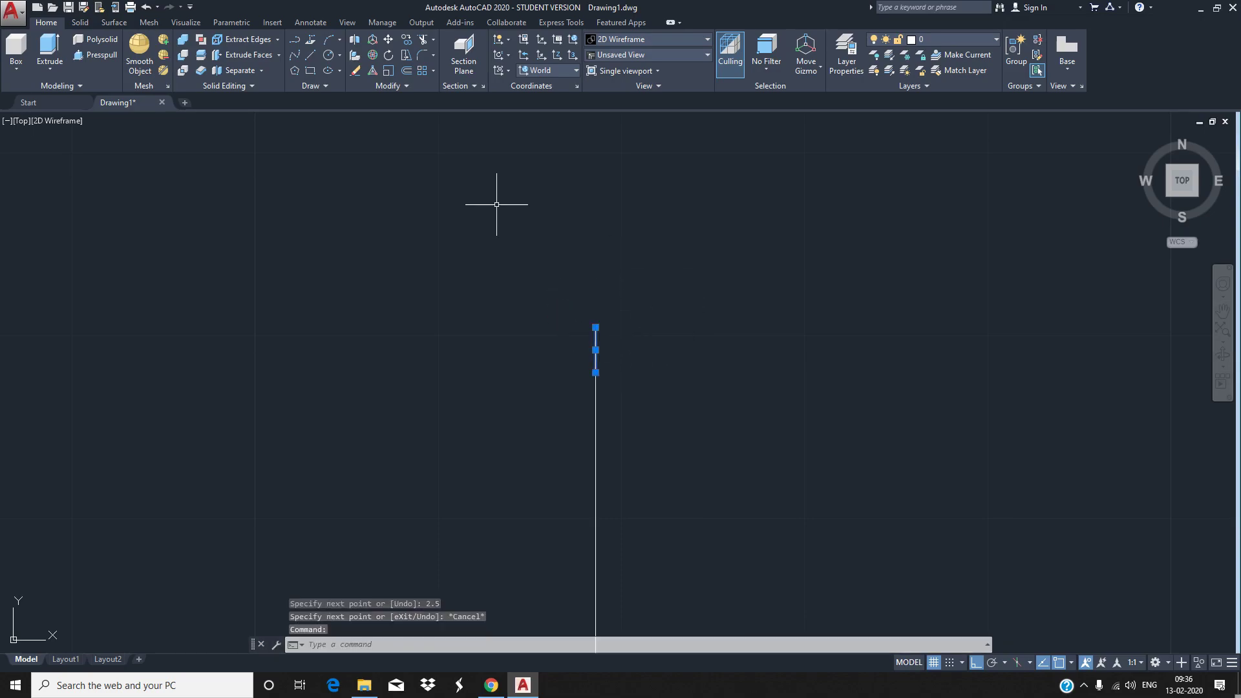
Draw a circle centred on the short segment's midpoint, spanning its length
type("c")
key("Return")
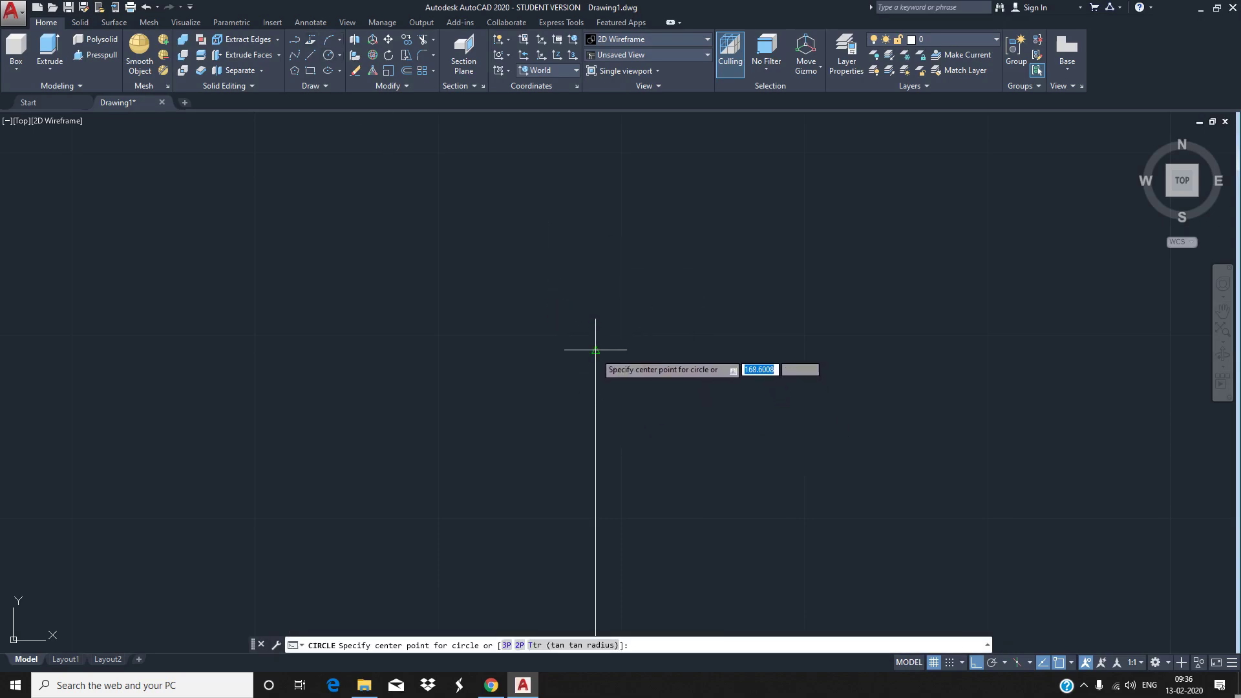
left_click(595, 350)
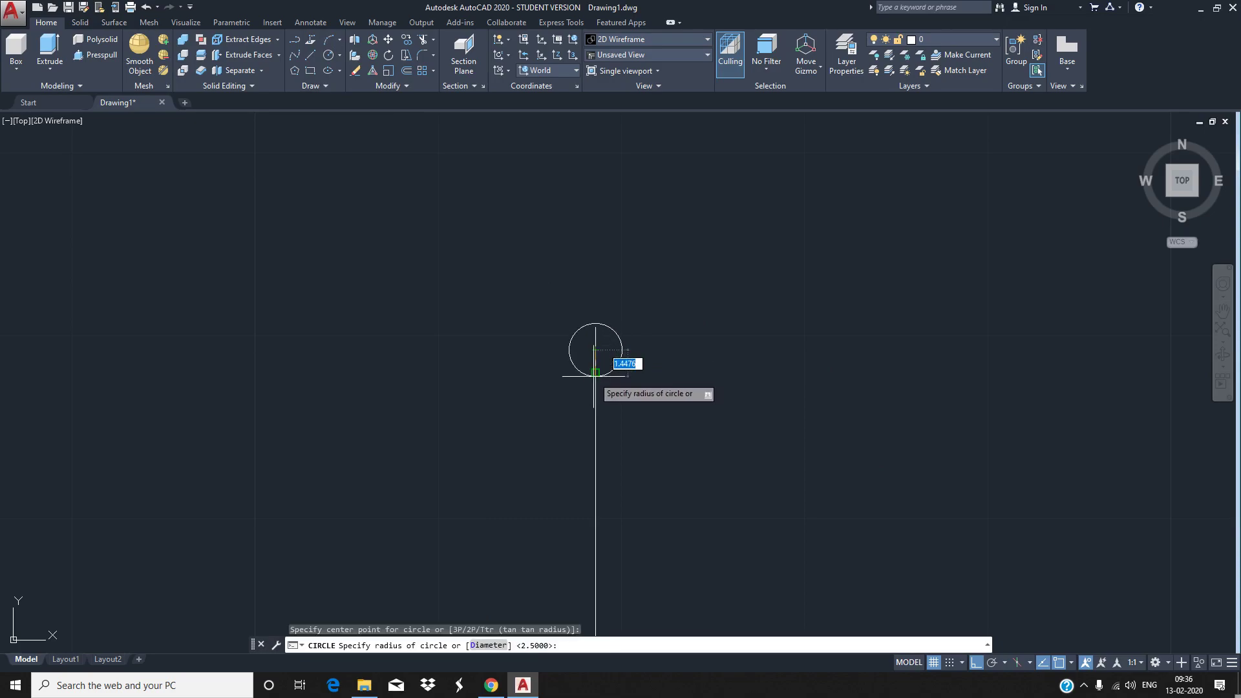
left_click(596, 372)
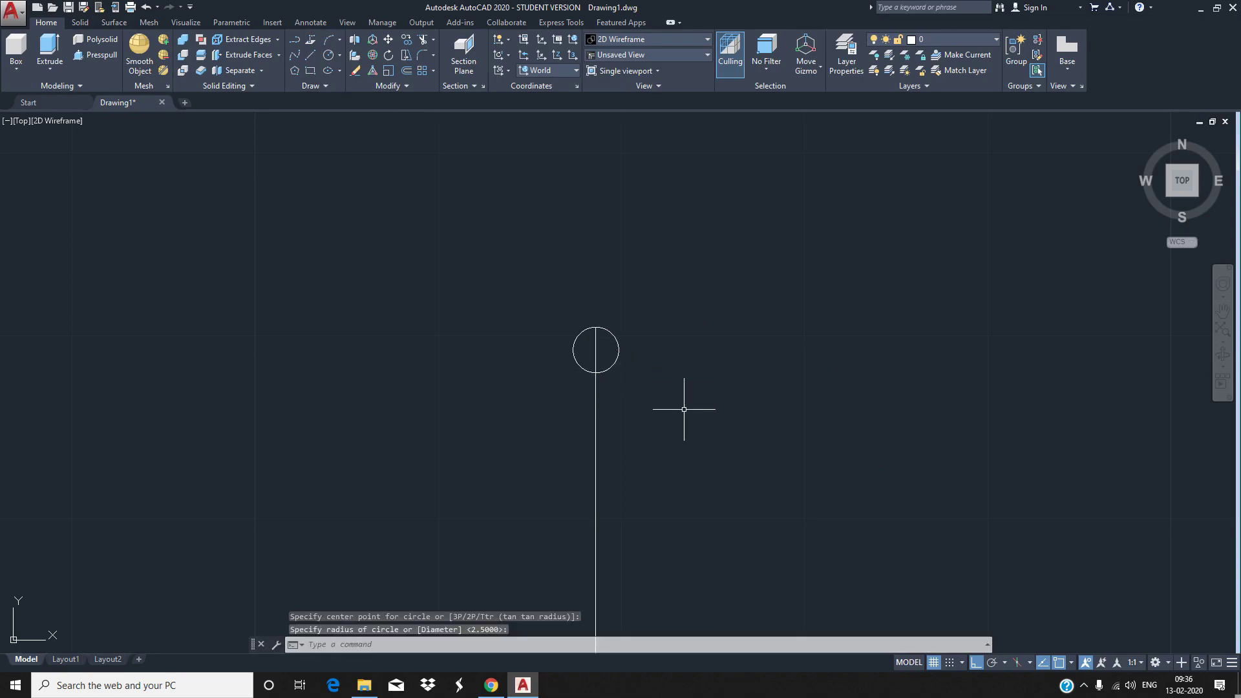
key("Escape")
Draw a 20-unit vertical line up from the circle's right quadrant
type("l")
key("Return")
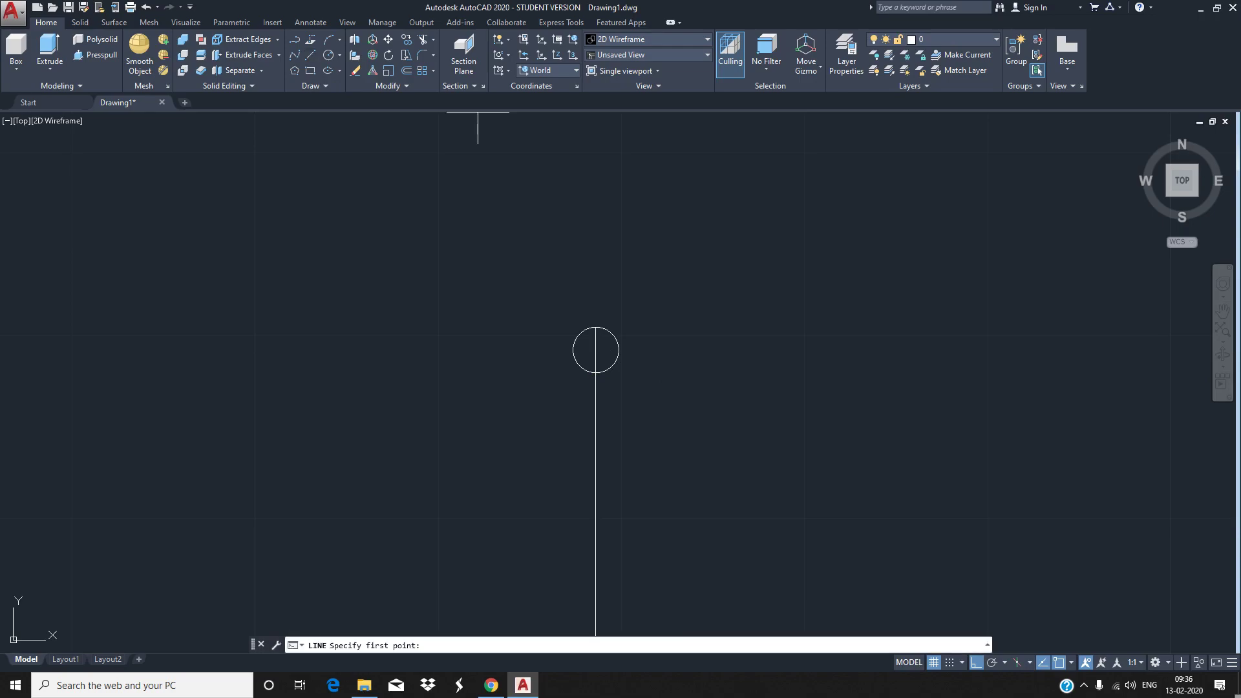
left_click(619, 350)
middle_click_drag(637, 216, 625, 498)
scroll(625, 498, "down", 1)
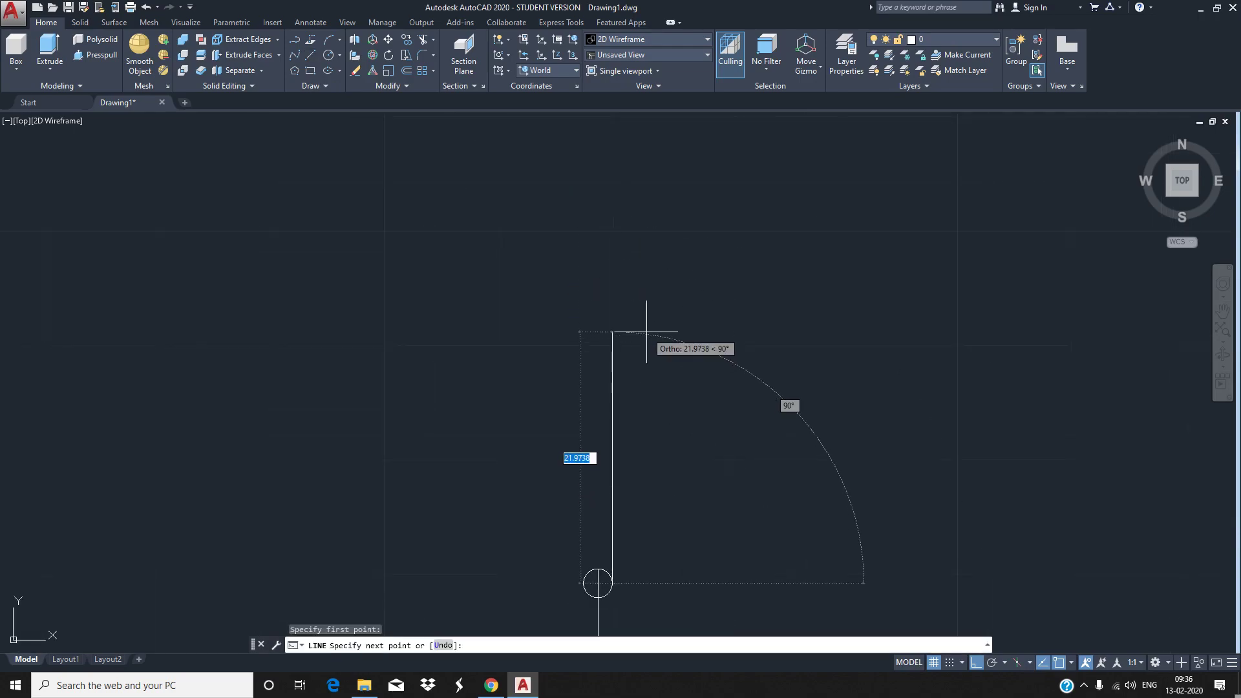
type("20")
key("Return")
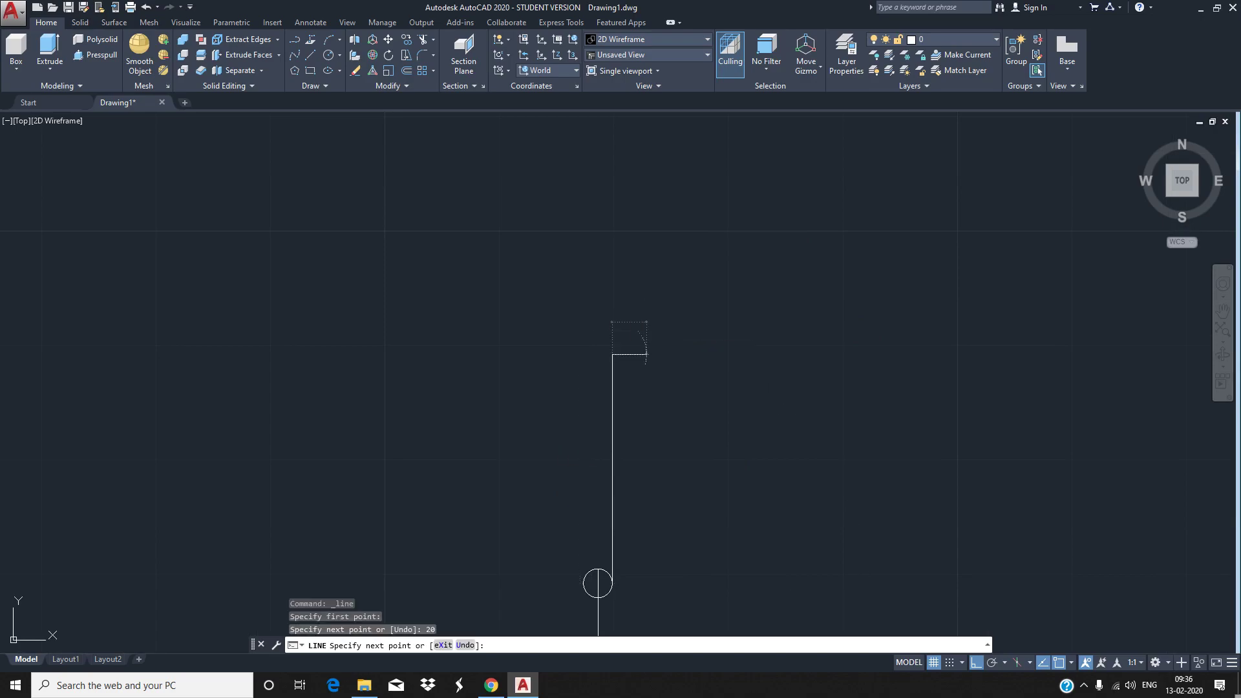
Begin a line at the small circle's left quadrant, then cancel the attempt
key("Escape")
key("space")
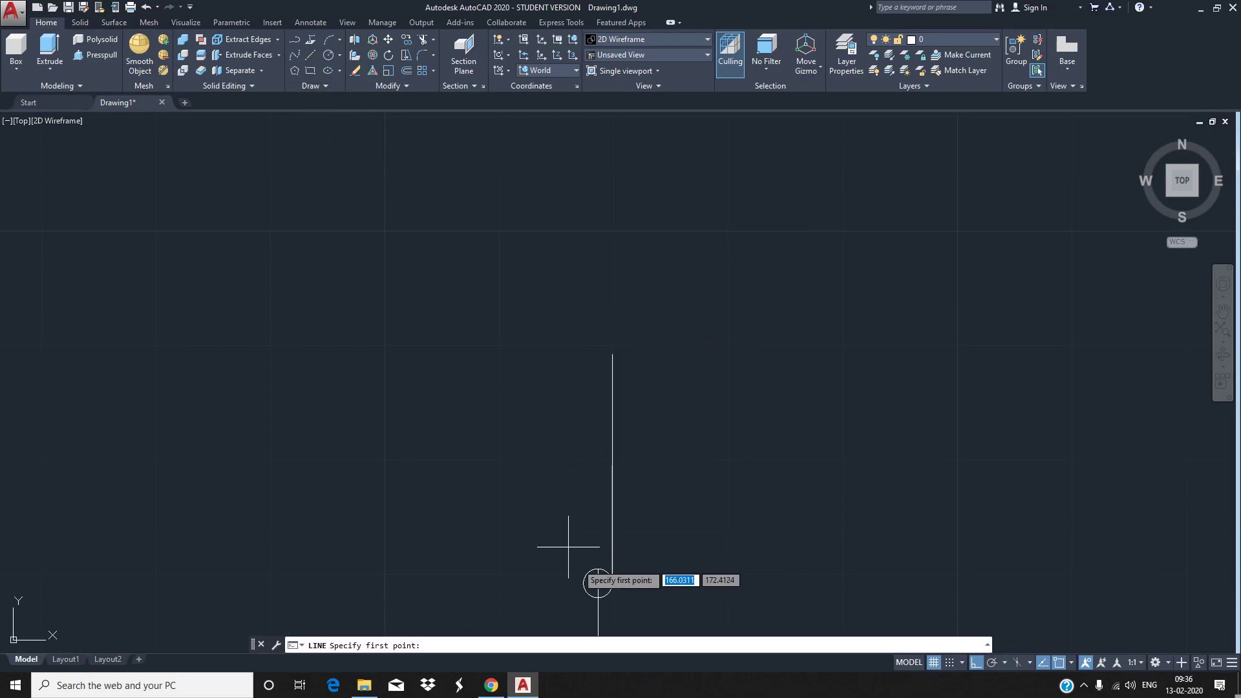
left_click(584, 584)
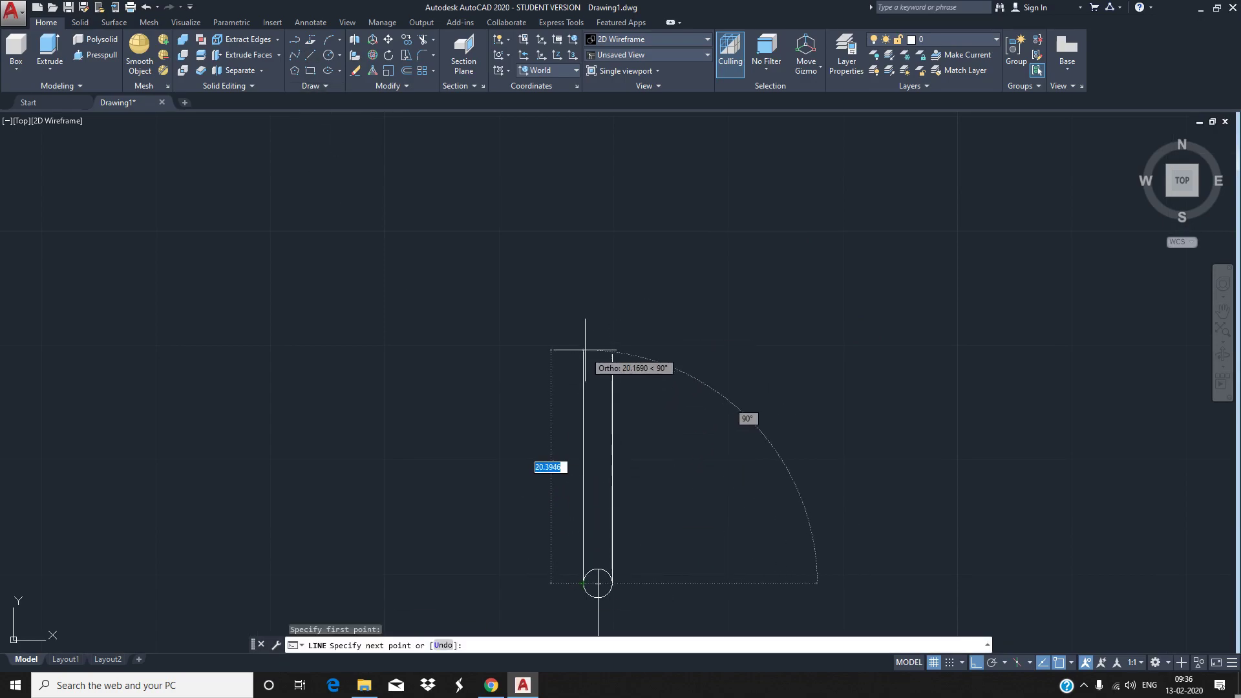
key("Escape")
scroll(604, 553, "down", 4)
scroll(604, 563, "up", 4)
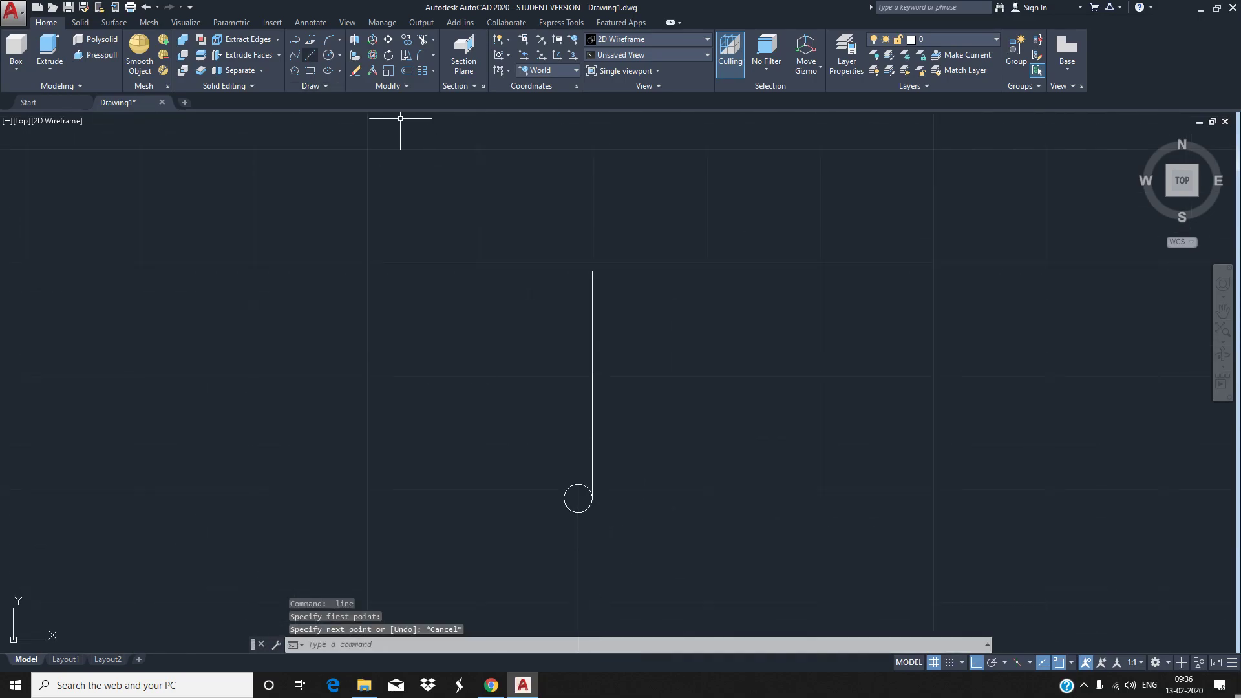
Draw a 20-unit vertical line upward from the small circle's left quadrant
key("space")
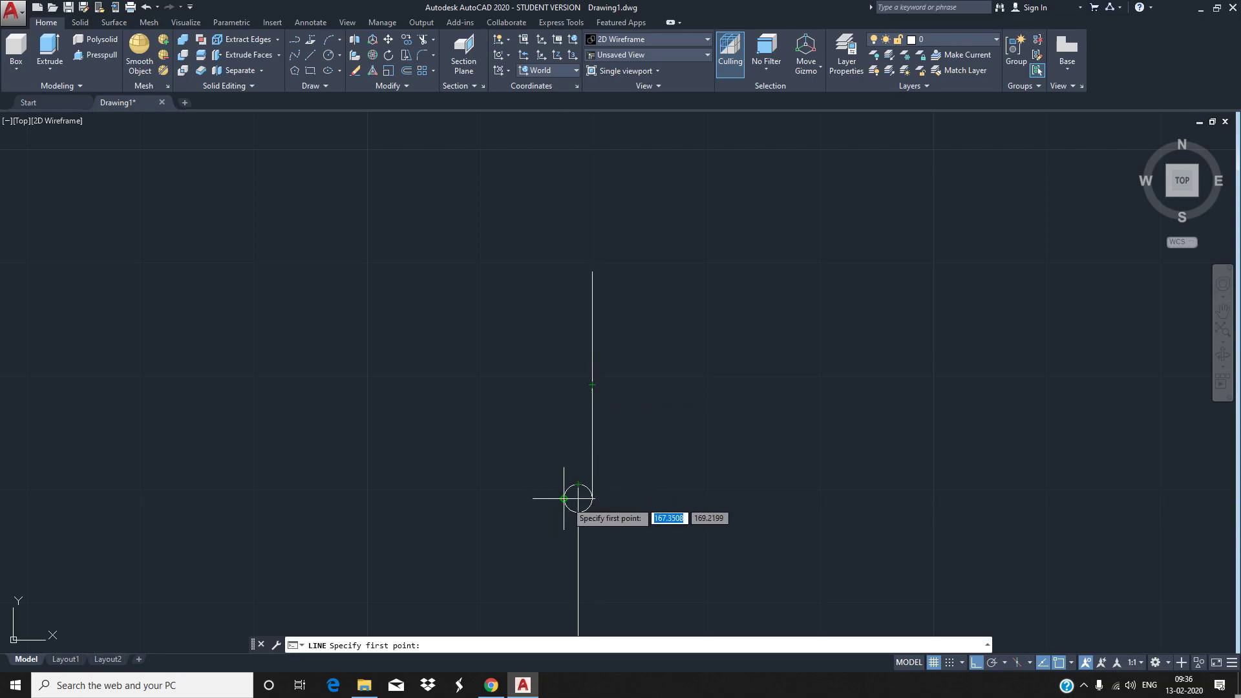
left_click(564, 498)
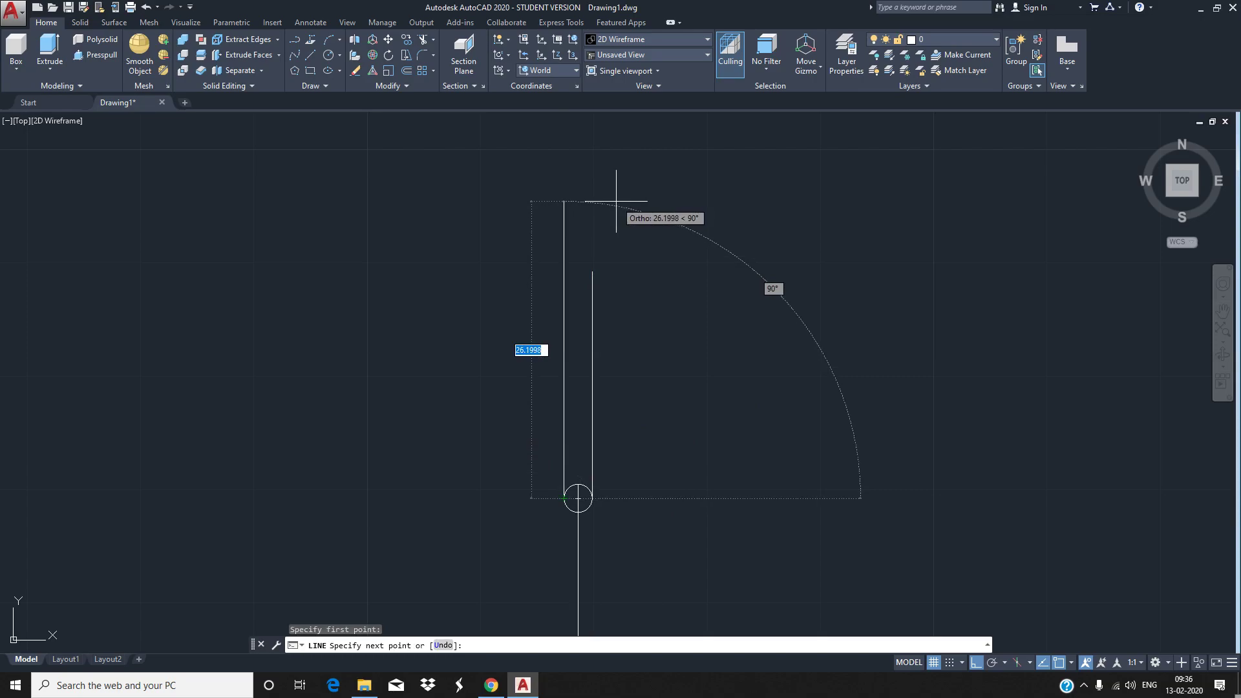
type("2")
key("Return")
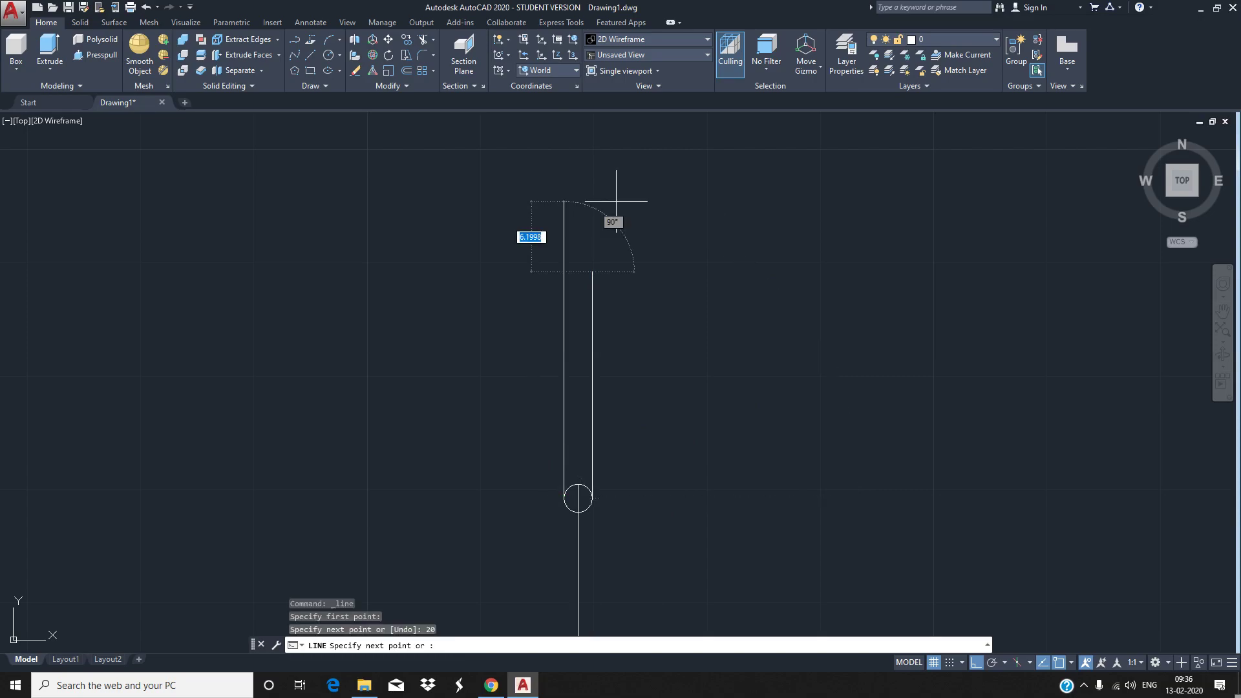
key("Escape")
scroll(687, 213, "down", 2)
scroll(672, 414, "up", 4)
scroll(669, 353, "down", 2)
scroll(669, 353, "down", 2)
scroll(670, 352, "down", 1)
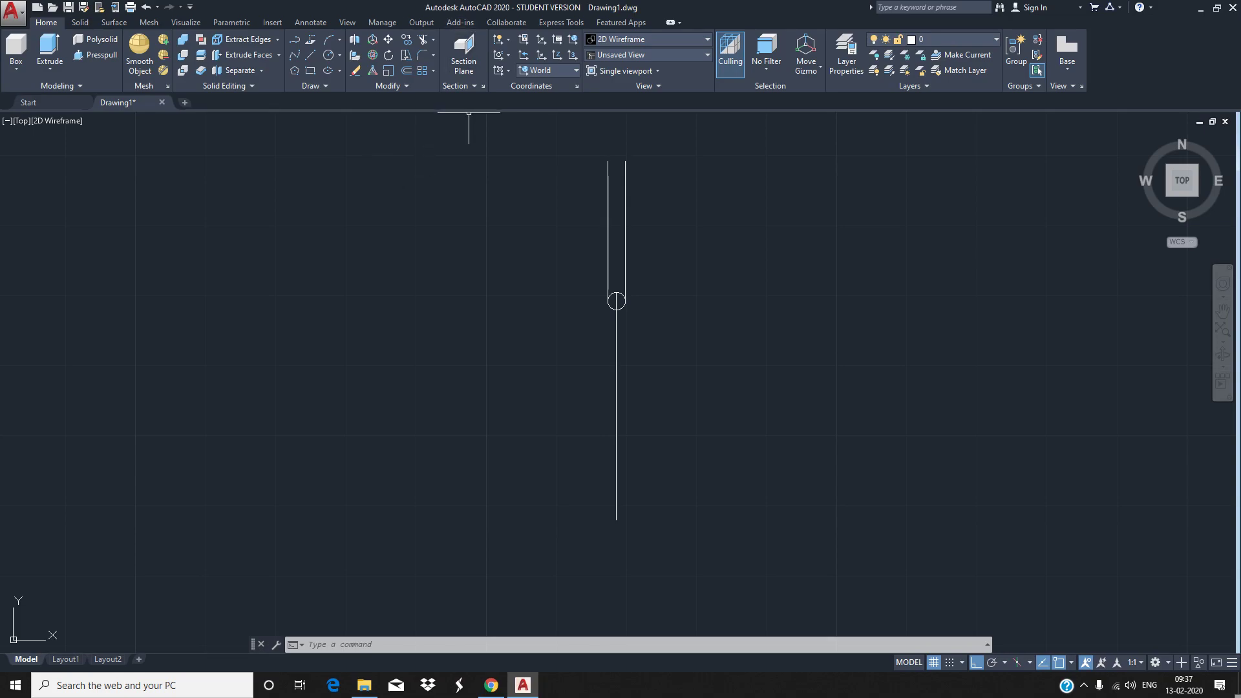
Draw a 12.5-radius circle at the centre line's lower endpoint, plus a concentric 17.5-radius circle
type("c")
key("Return")
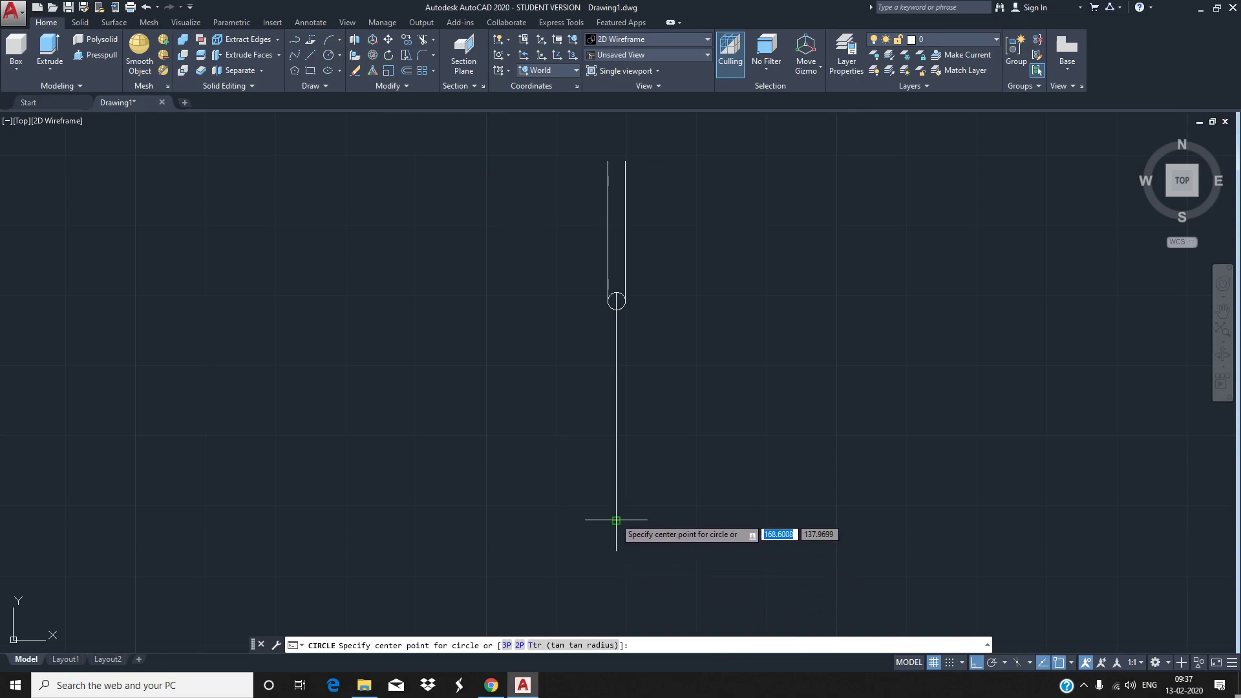
left_click(617, 520)
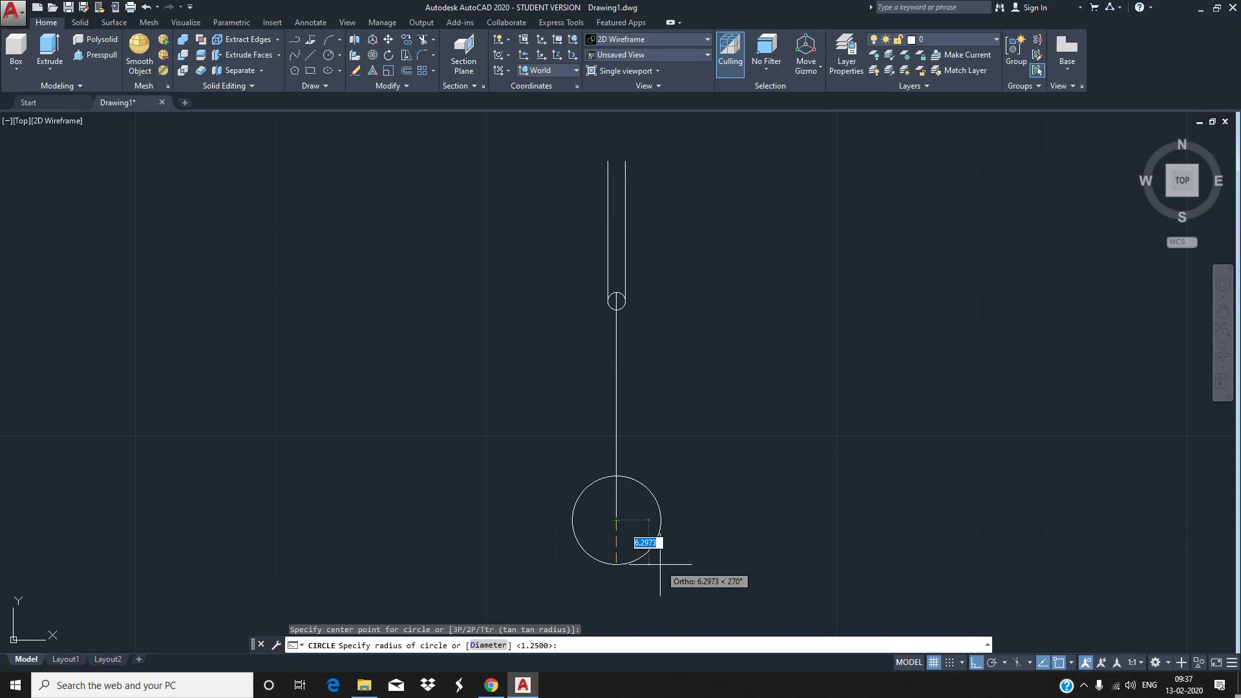
type("12")
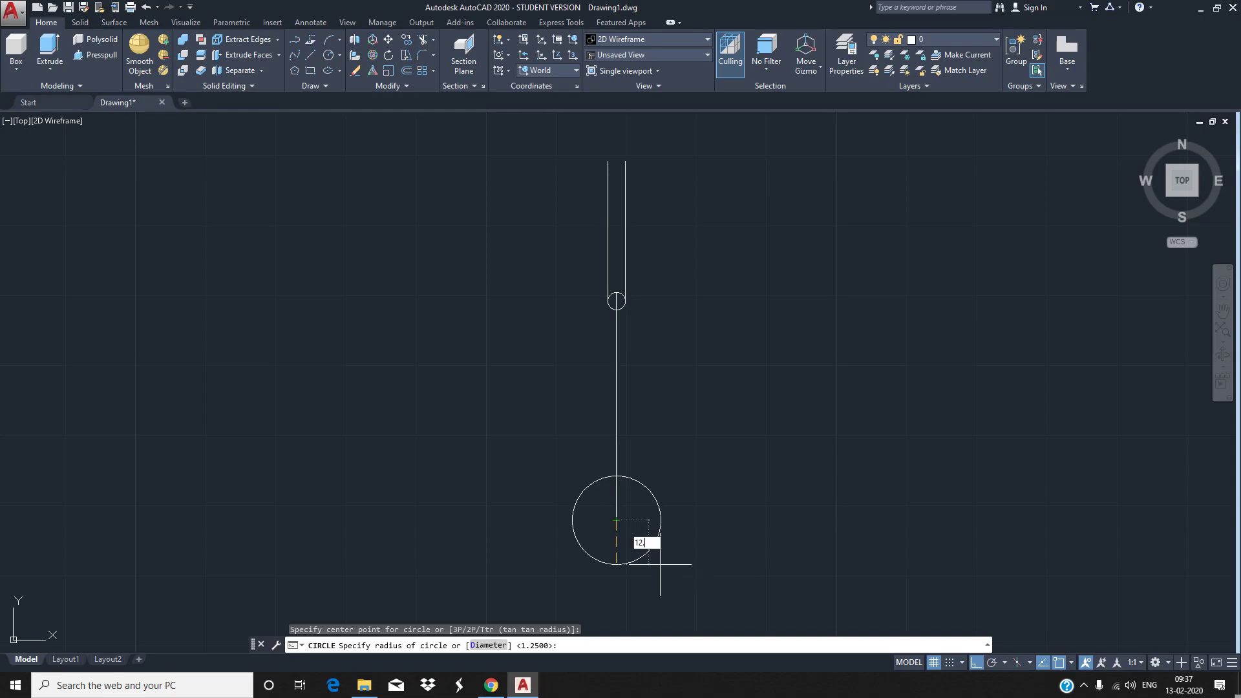
key("Return")
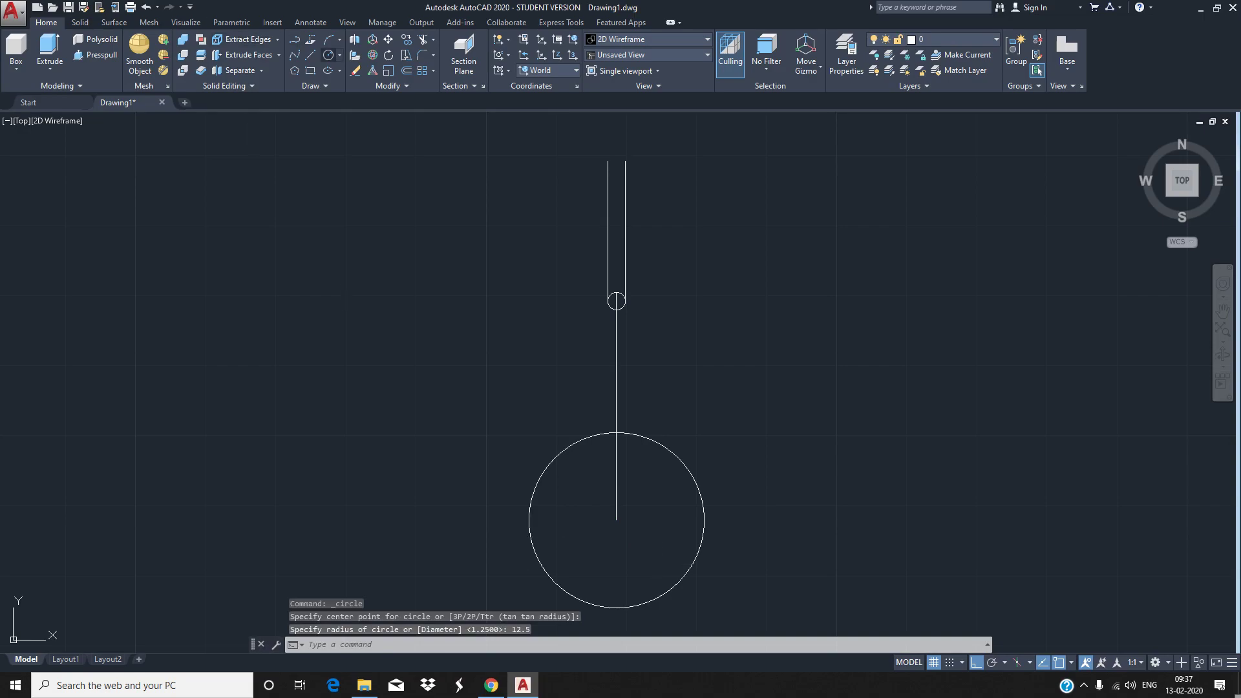
left_click(329, 55)
left_click(616, 520)
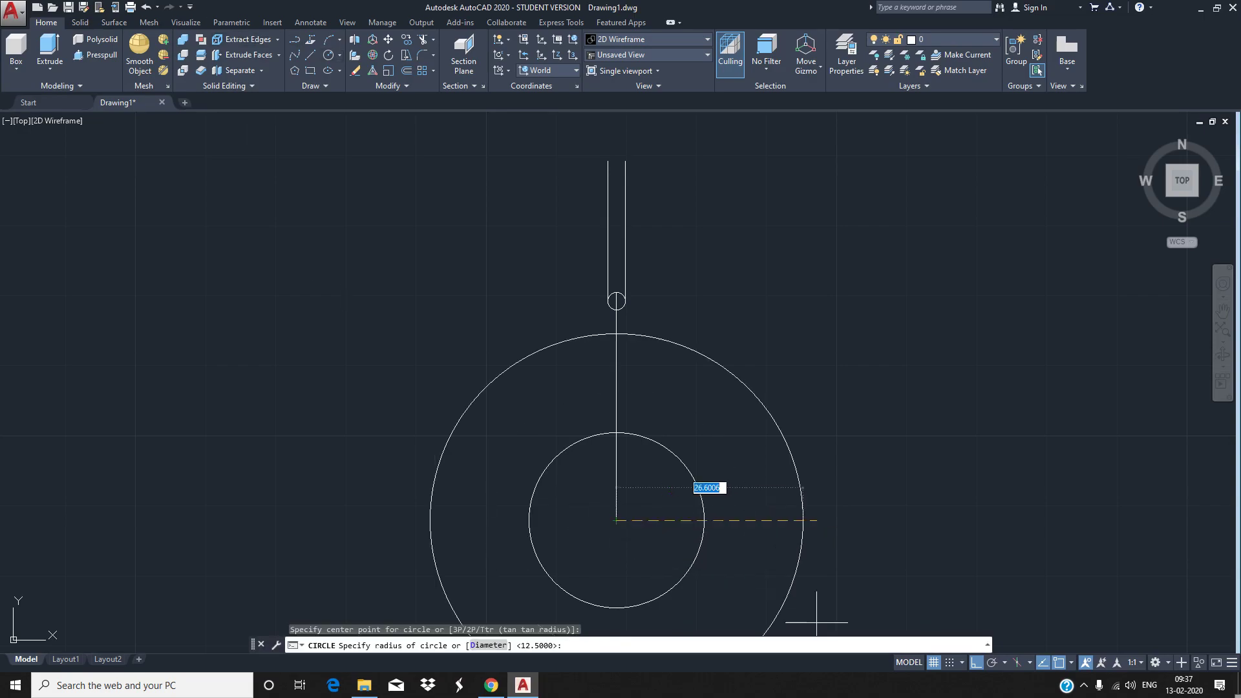
type("17.")
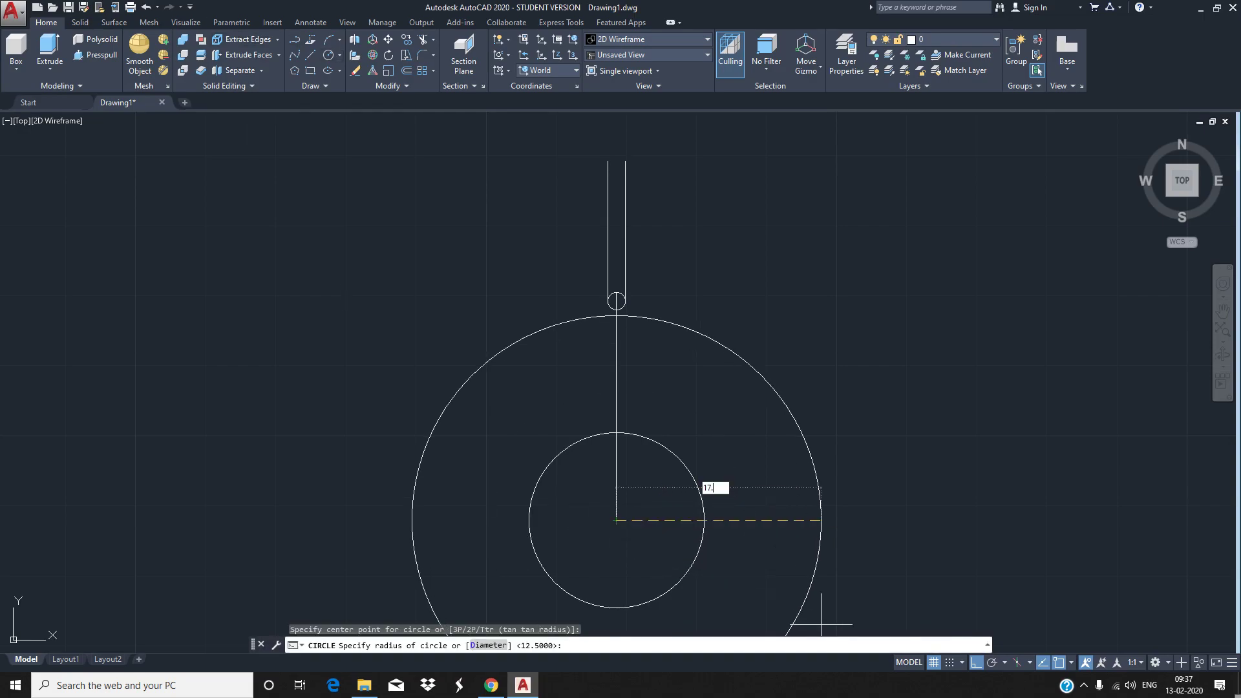
key("Return")
scroll(785, 460, "down", 4)
scroll(792, 465, "up", 4)
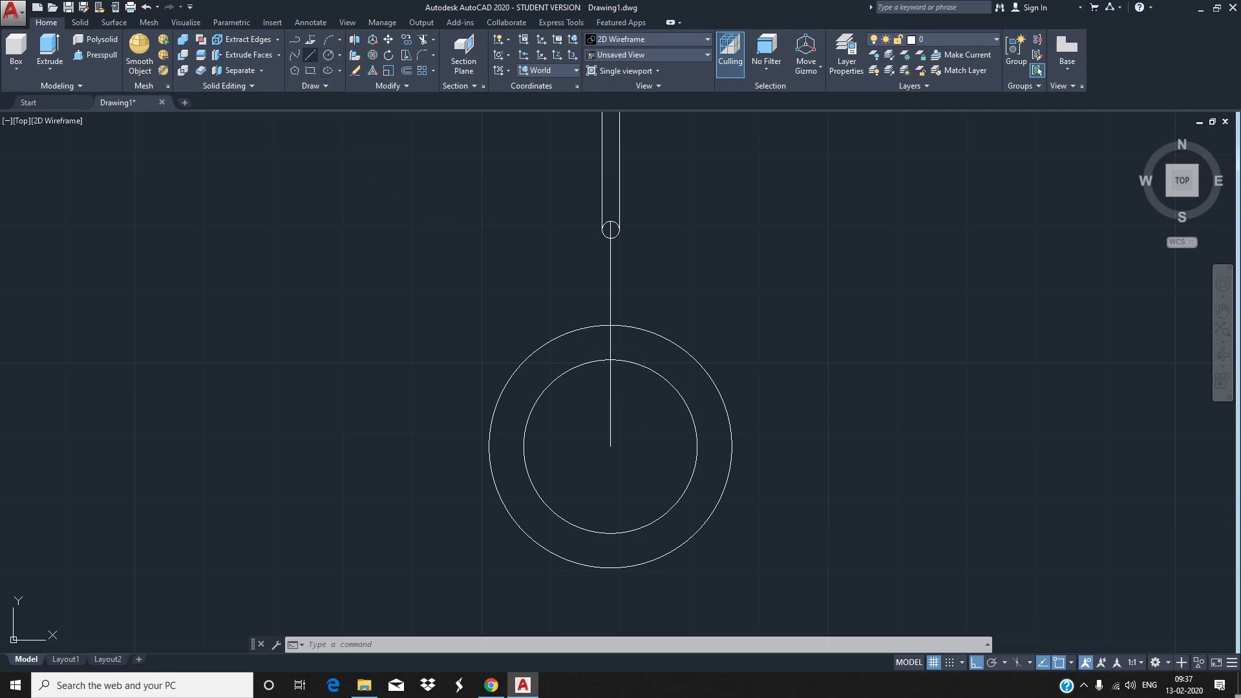
Draw a 4-unit horizontal line rightward from the 12.5-radius circle's top quadrant
key("l")
key("Return")
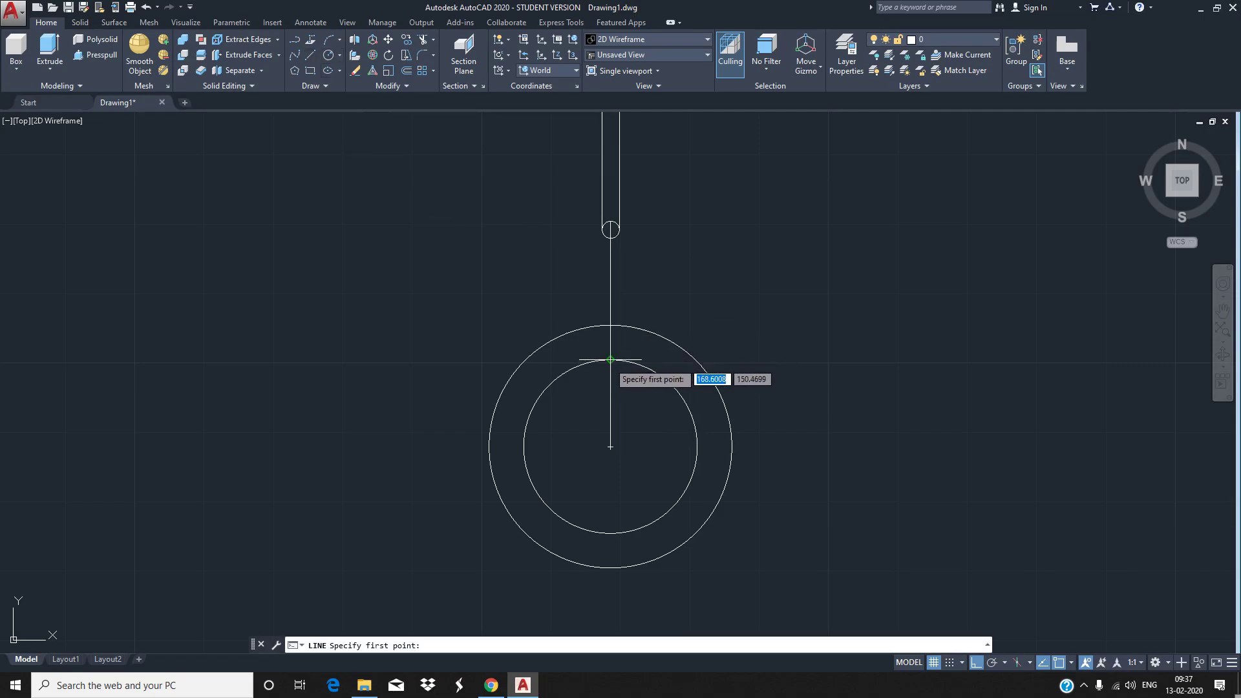
left_click(610, 359)
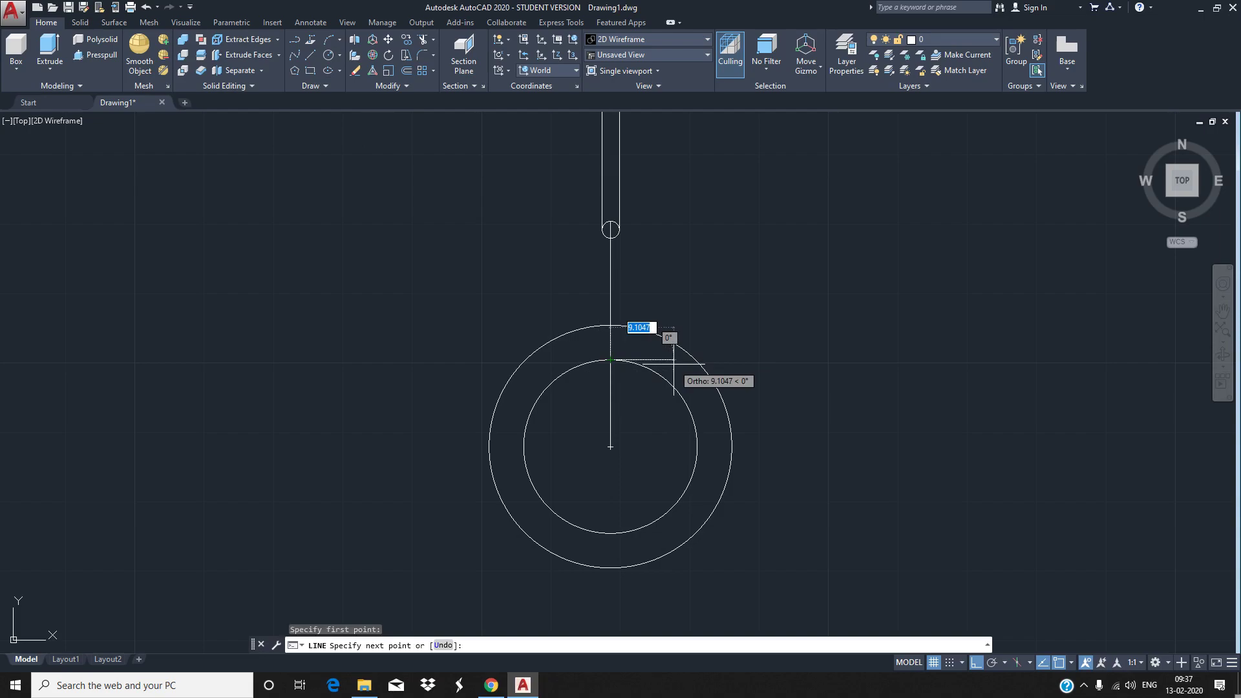
type("4")
key("Return")
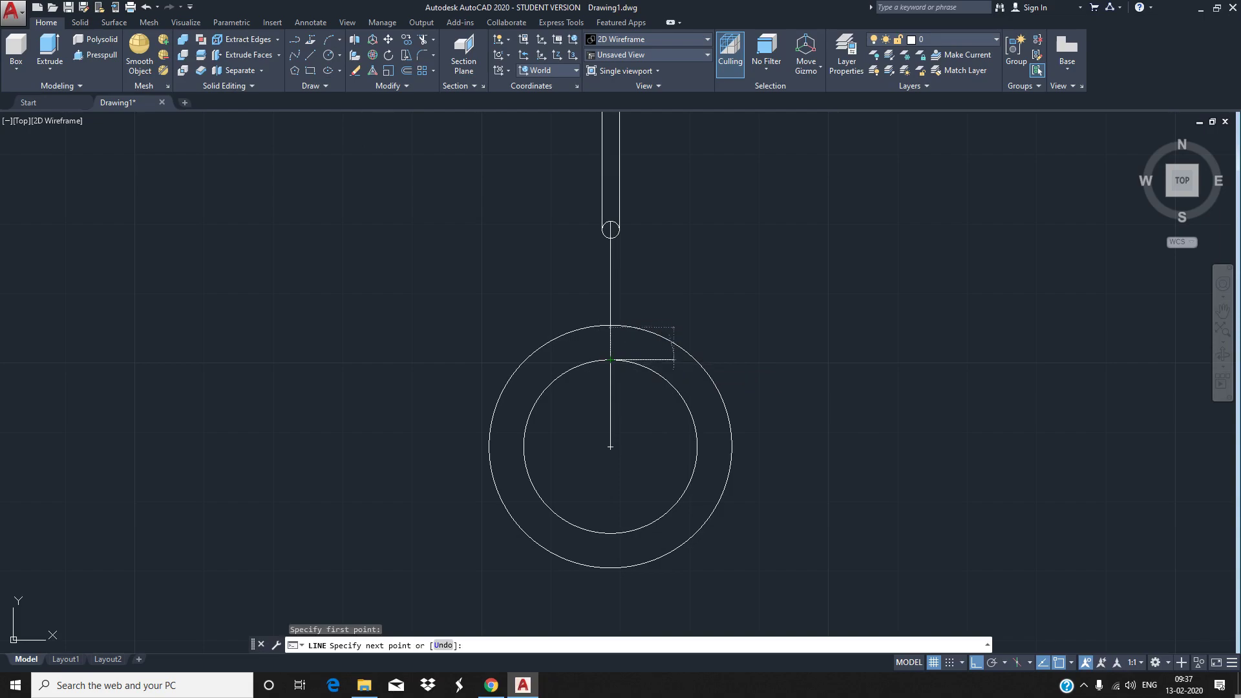
key("Escape")
scroll(634, 379, "up", 3)
scroll(624, 359, "up", 3)
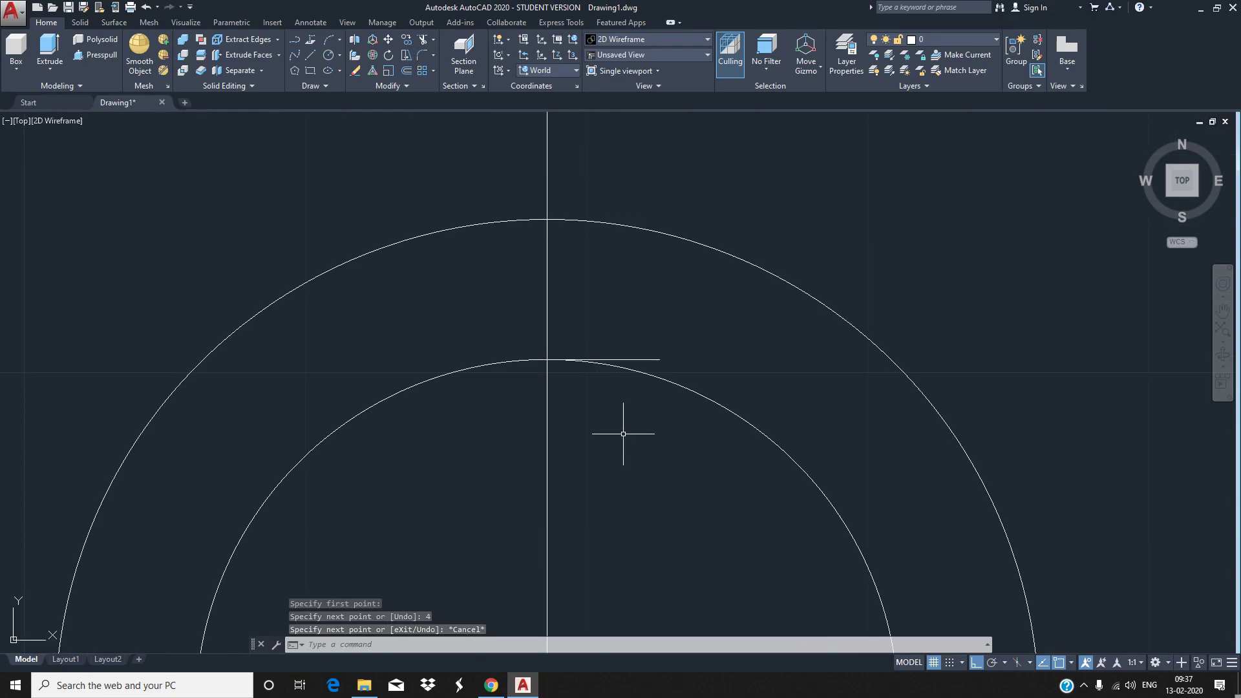
type("MI")
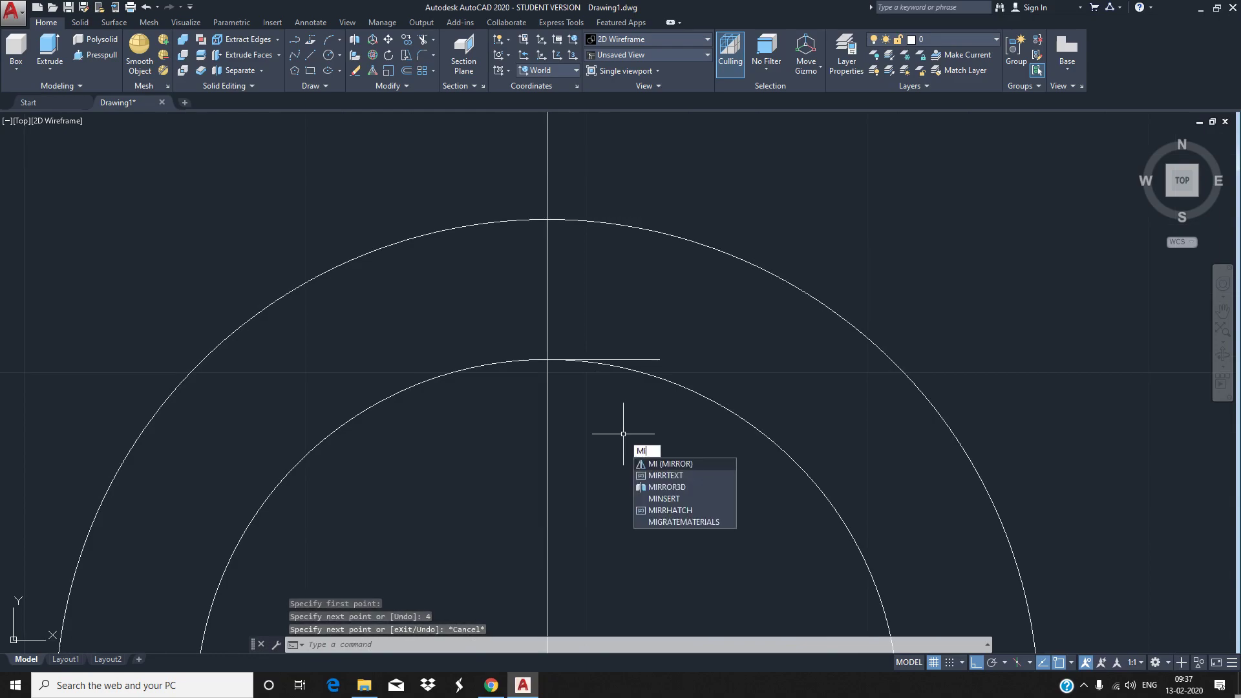
key("Return")
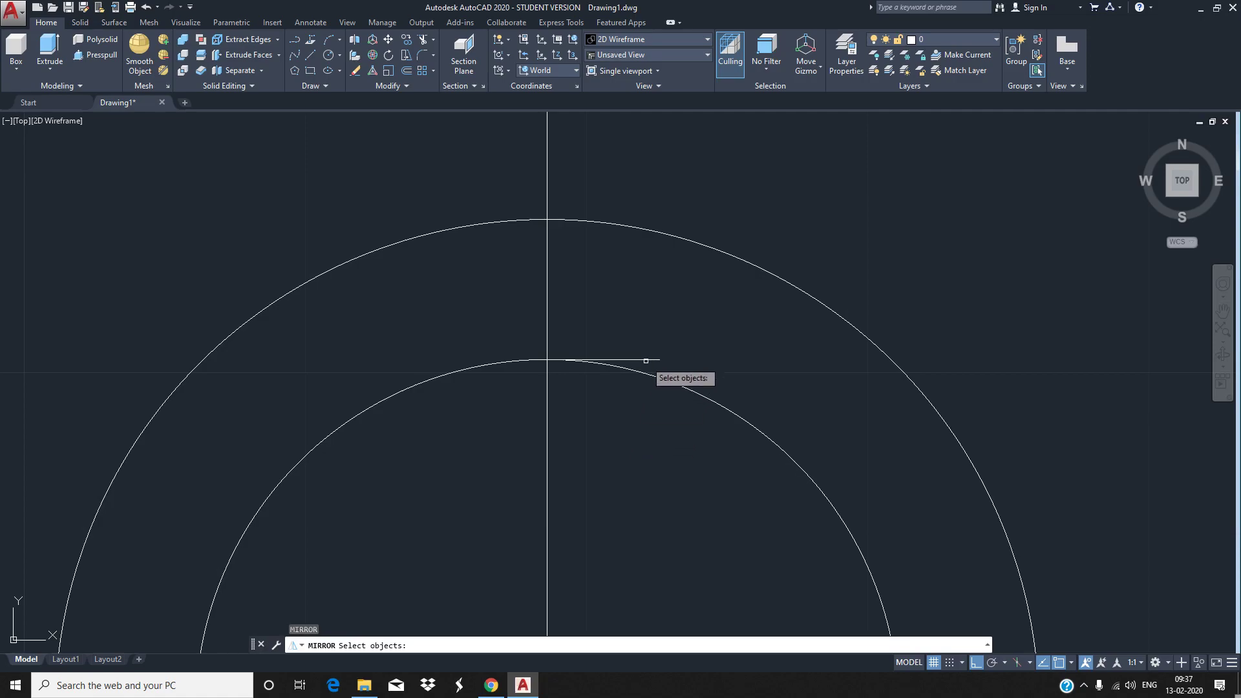
left_click(647, 360)
key("Return")
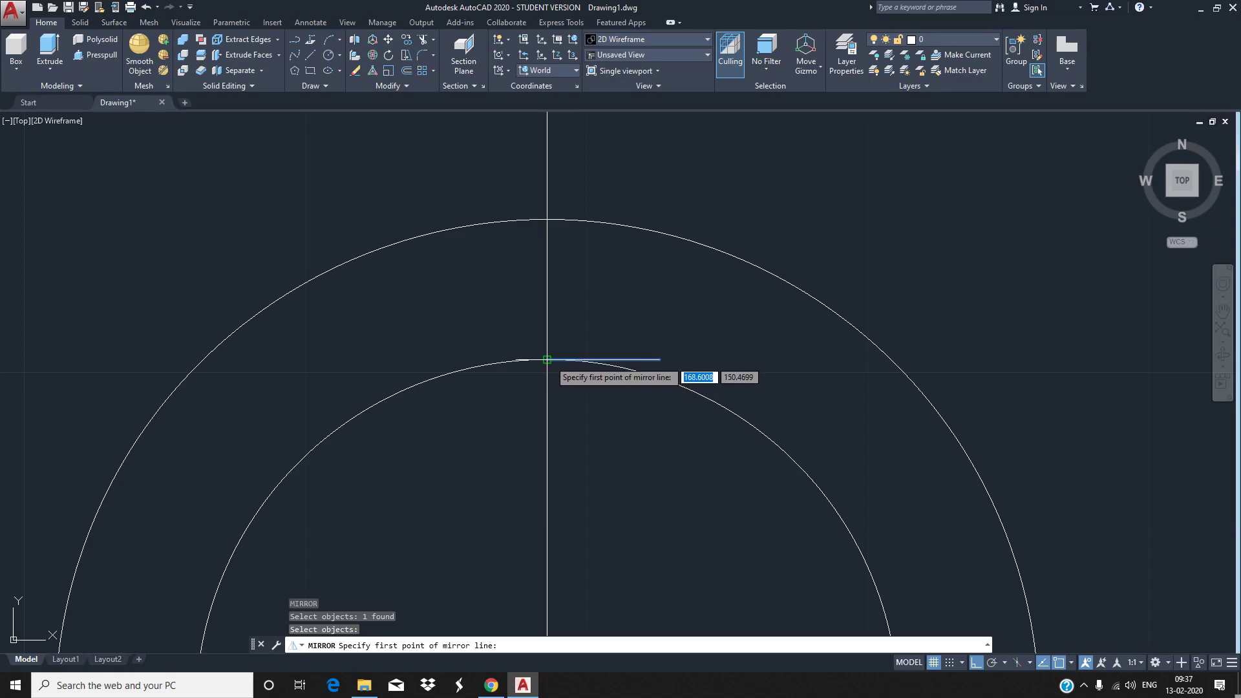
left_click(547, 359)
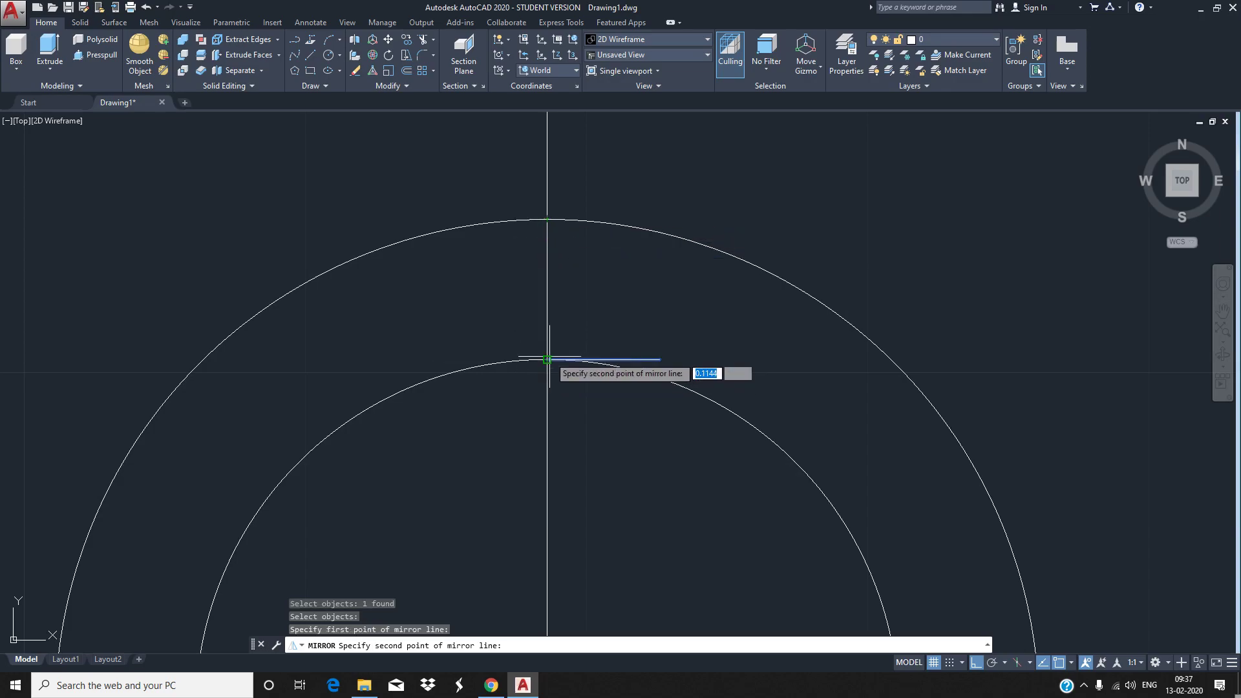
key("Escape")
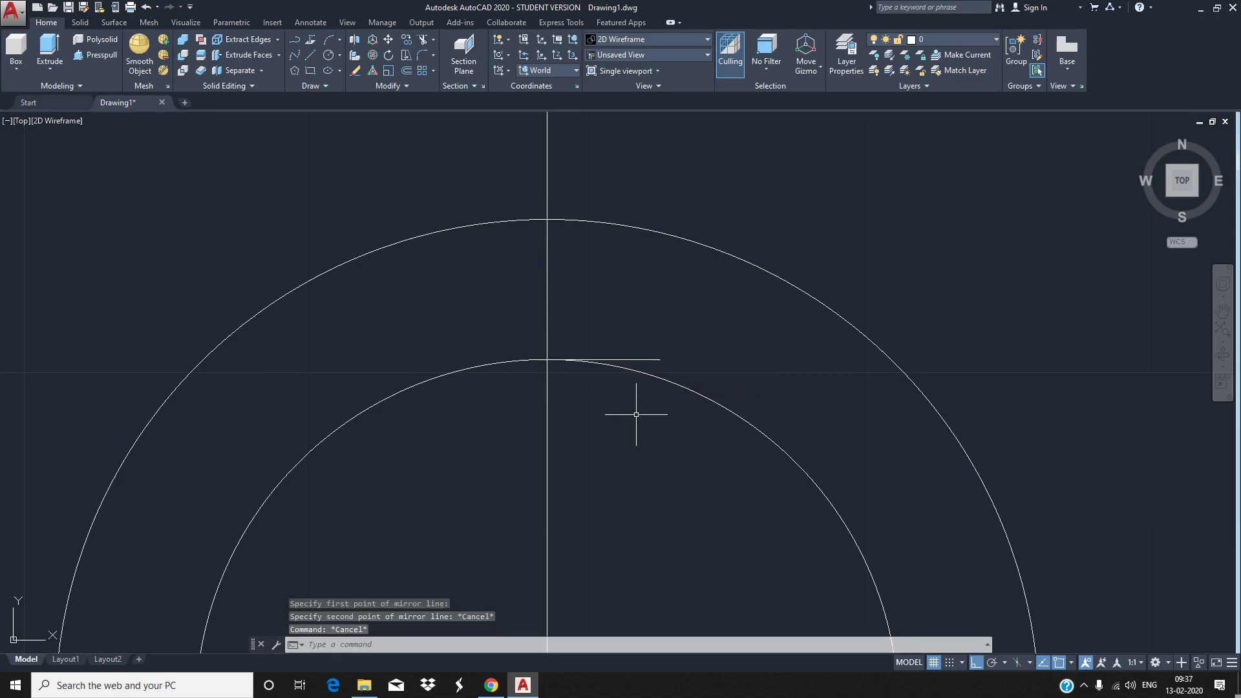
type("mi")
key("Return")
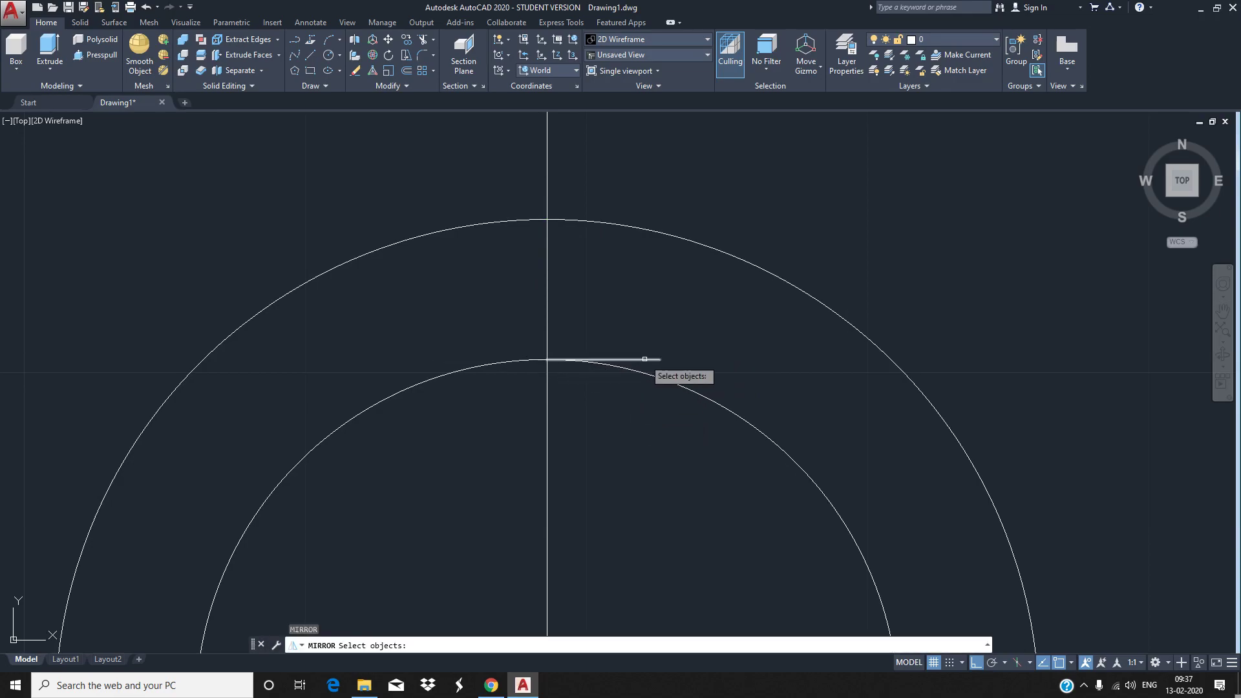
left_click(642, 362)
key("Return")
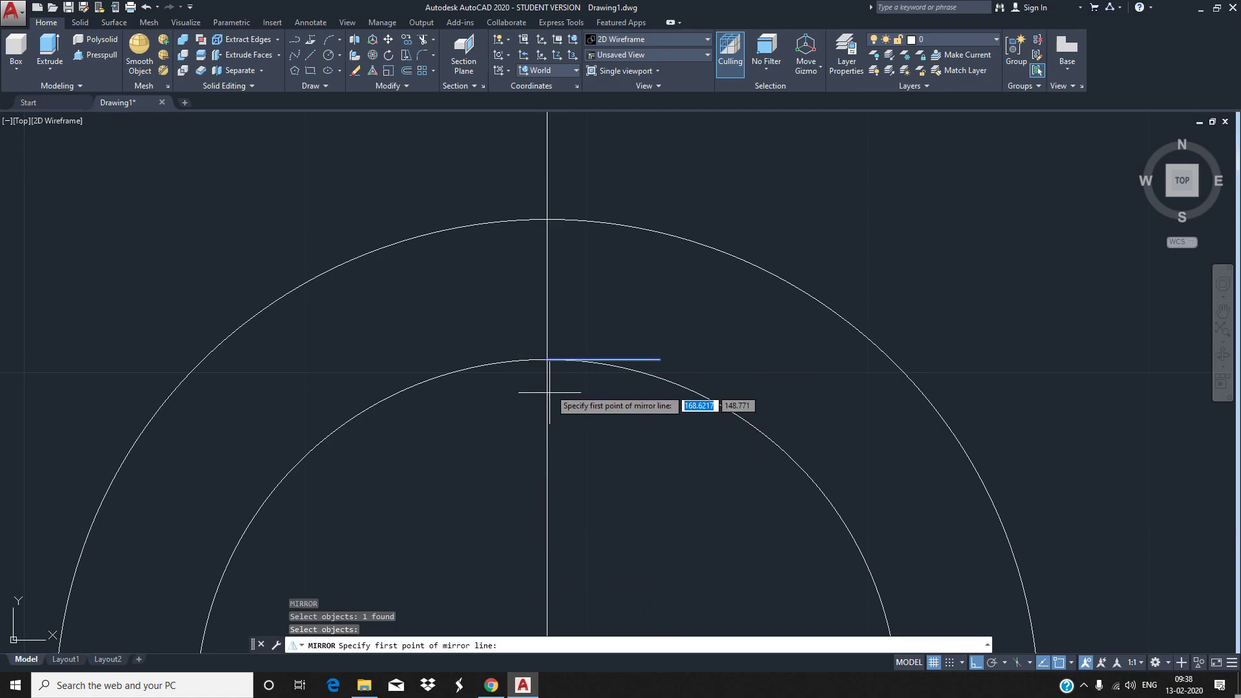
left_click(547, 359)
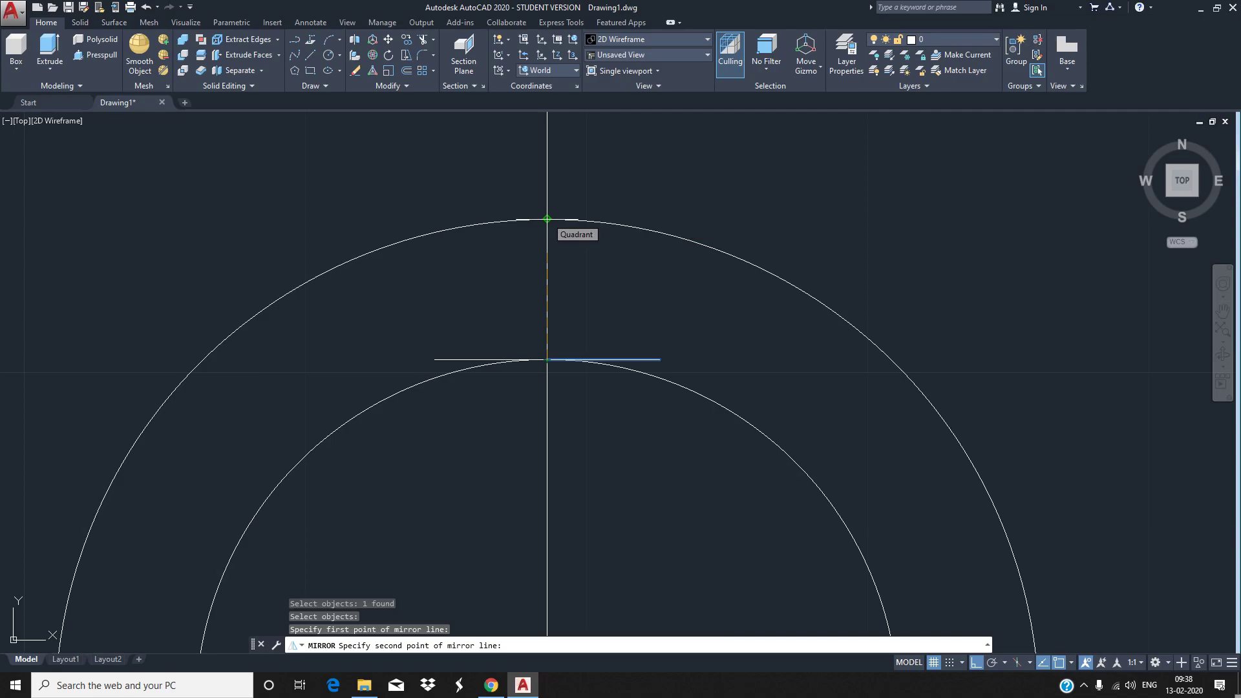
left_click(546, 219)
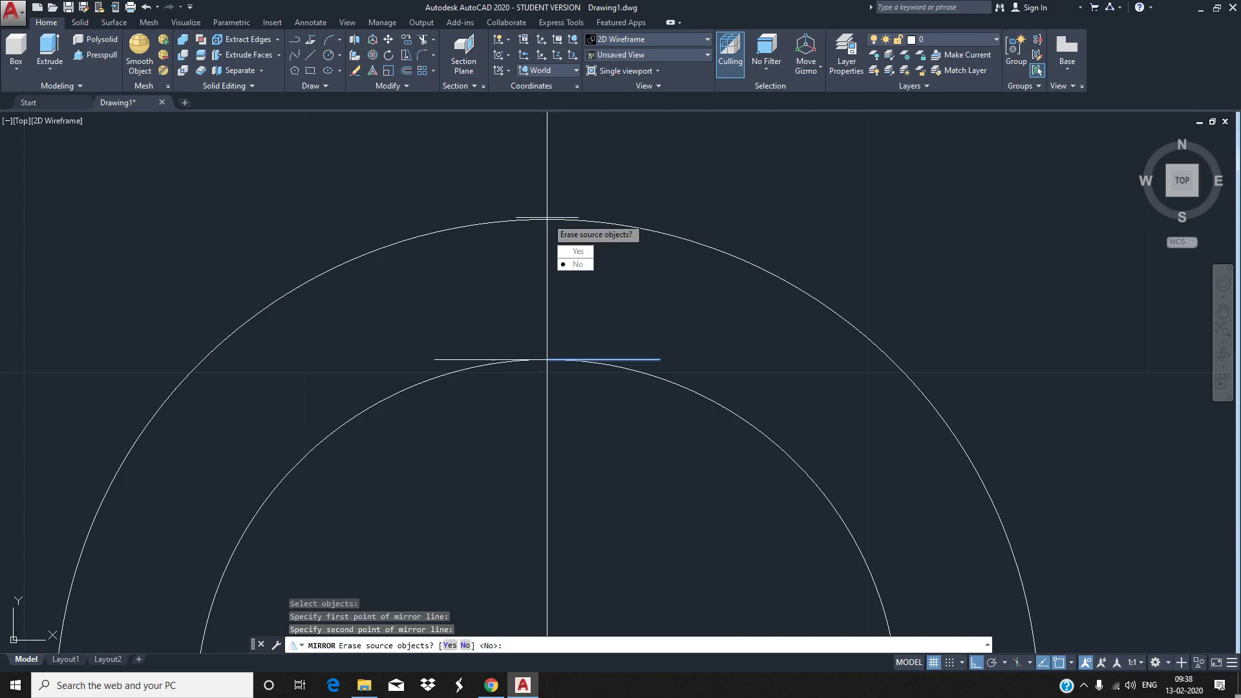
key("Down")
key("Return")
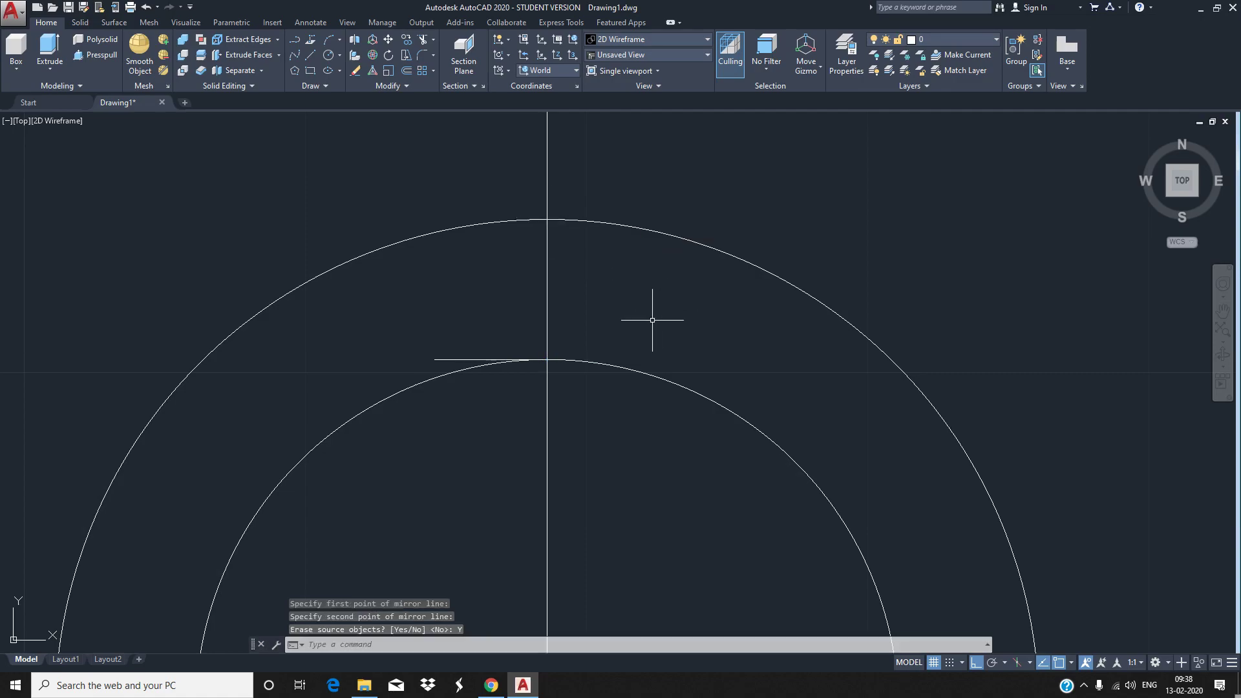
key("ctrl+z")
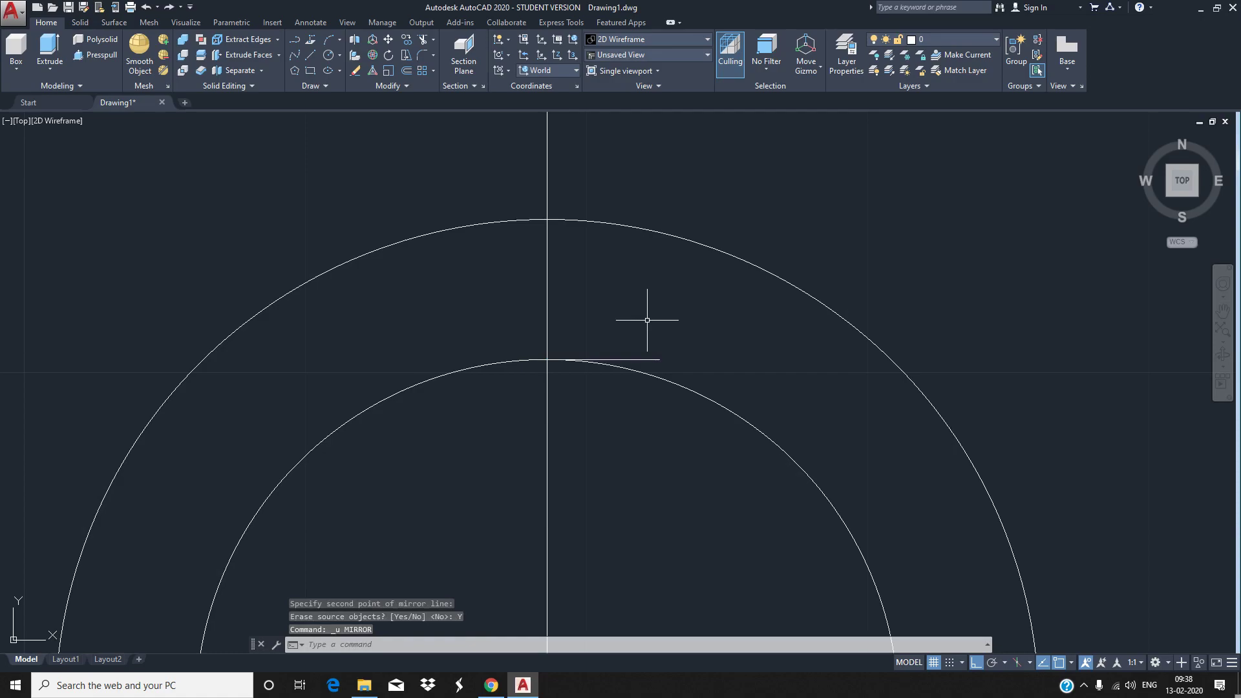
type("mi")
key("Return")
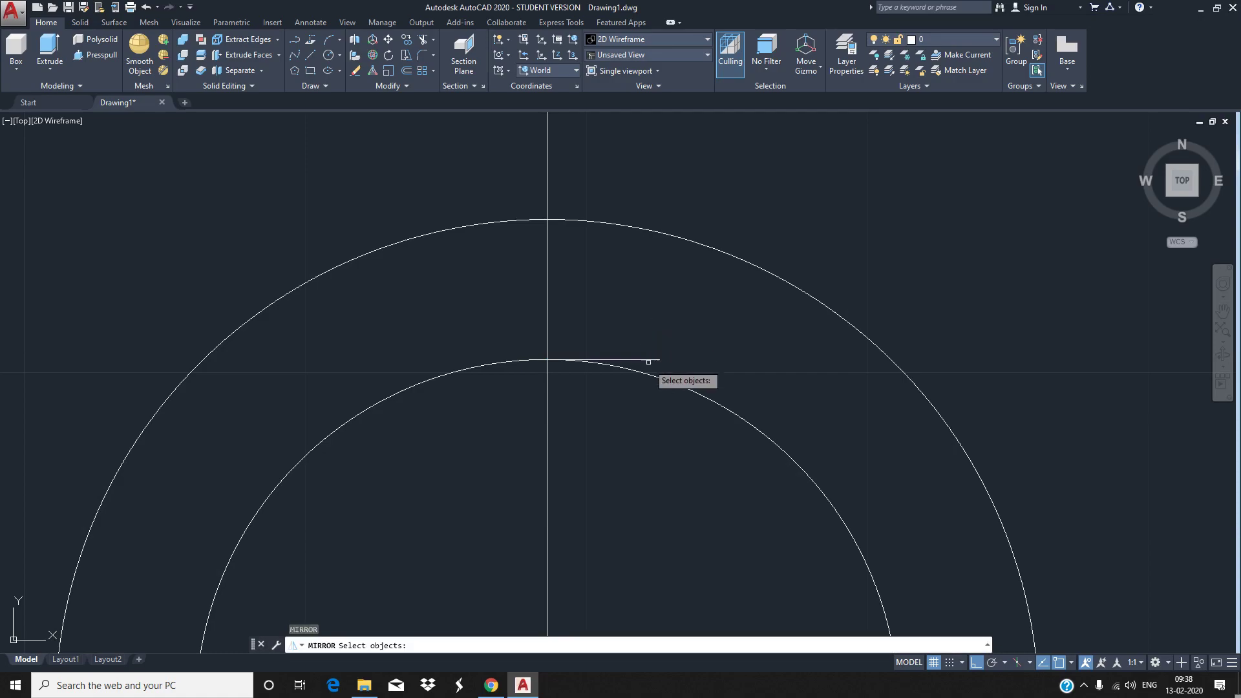
Mirror the 4-unit line about its left end and the outer circle's top, keeping the original
left_click(659, 360)
key("Return")
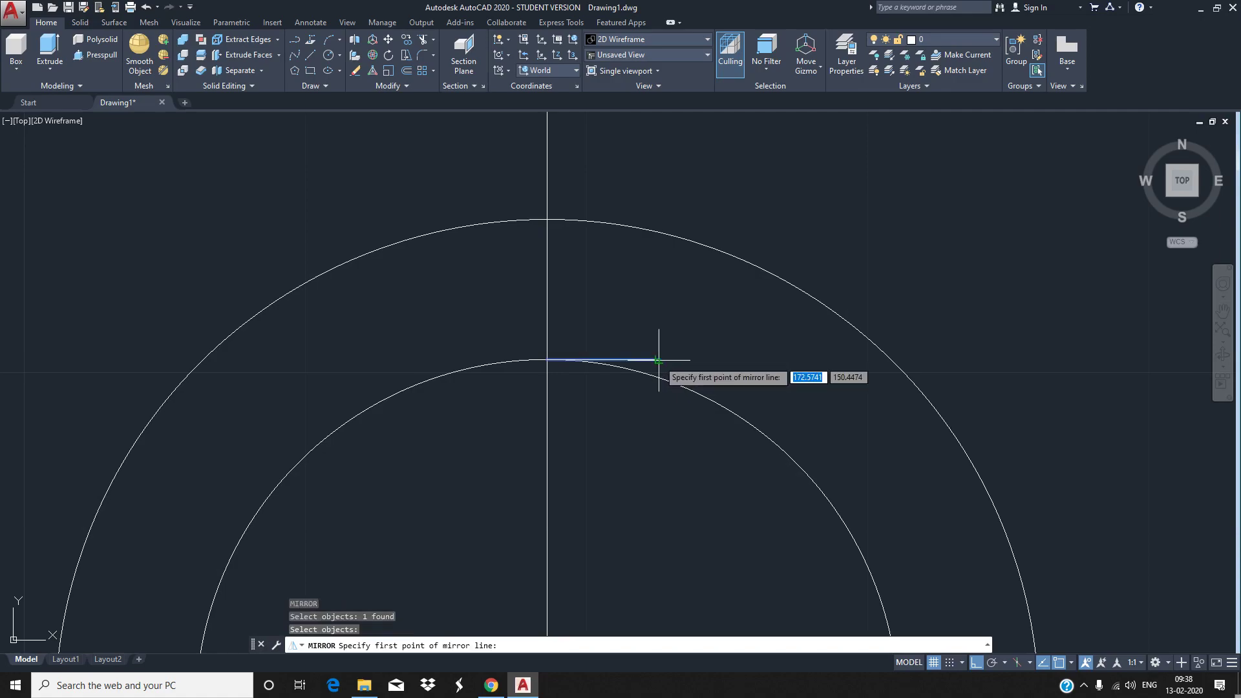
scroll(547, 360, "up", 5)
left_click(529, 358)
scroll(530, 357, "down", 5)
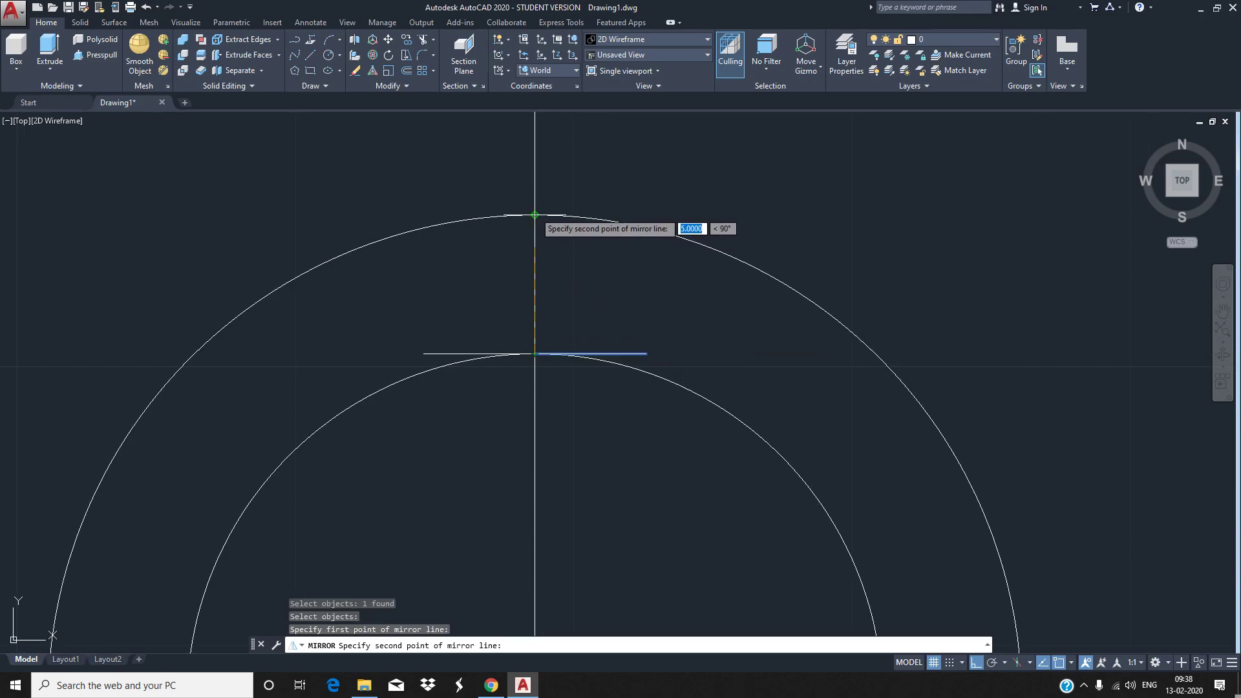
left_click(534, 215)
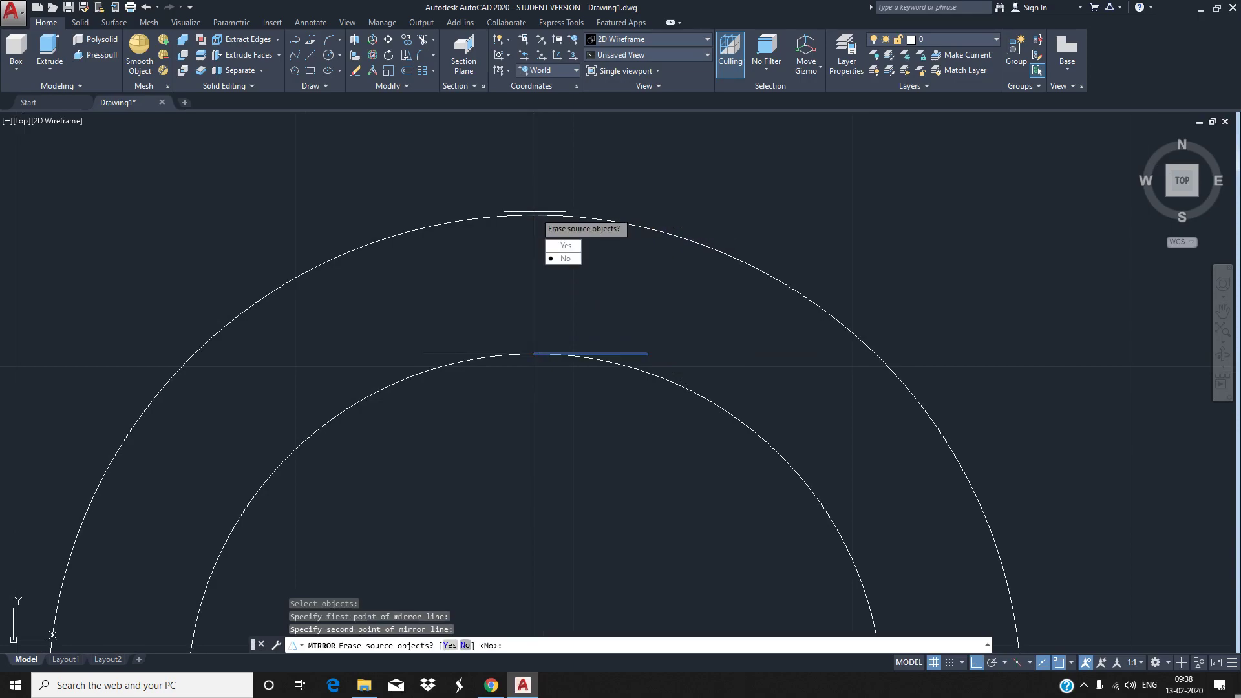
type("N")
key("Return")
scroll(642, 471, "down", 5)
scroll(654, 443, "up", 3)
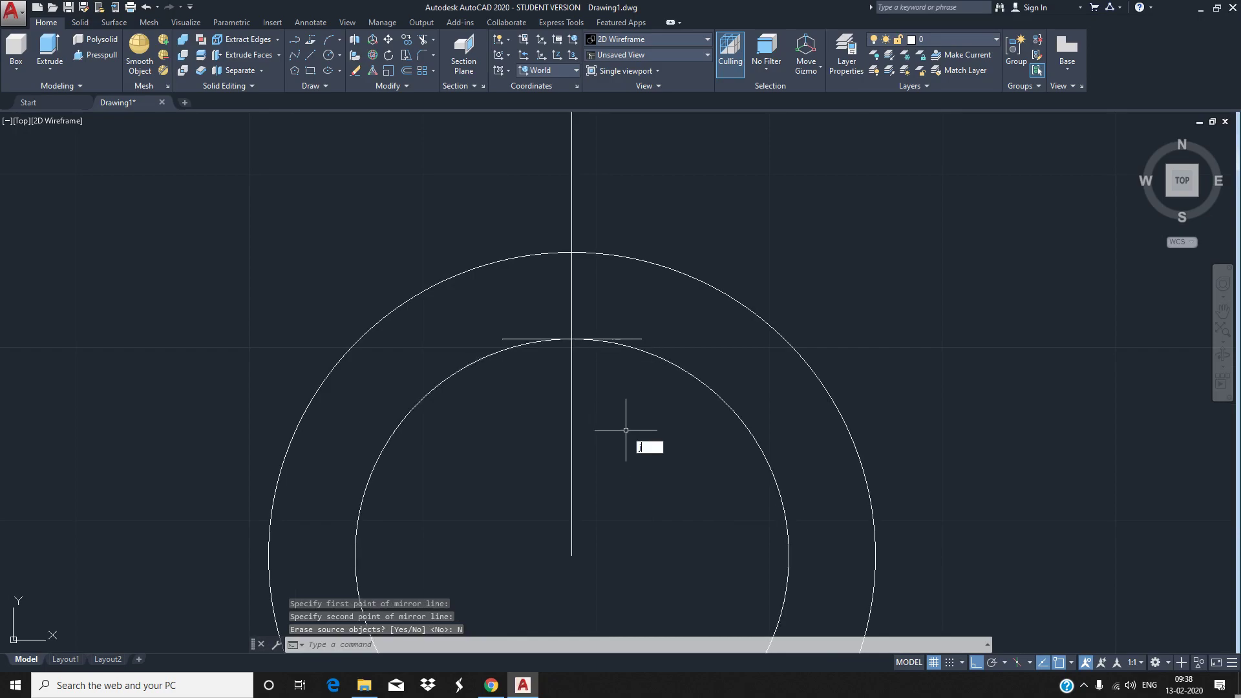
Join the two short horizontal halves into a single line
type("In")
key("Return")
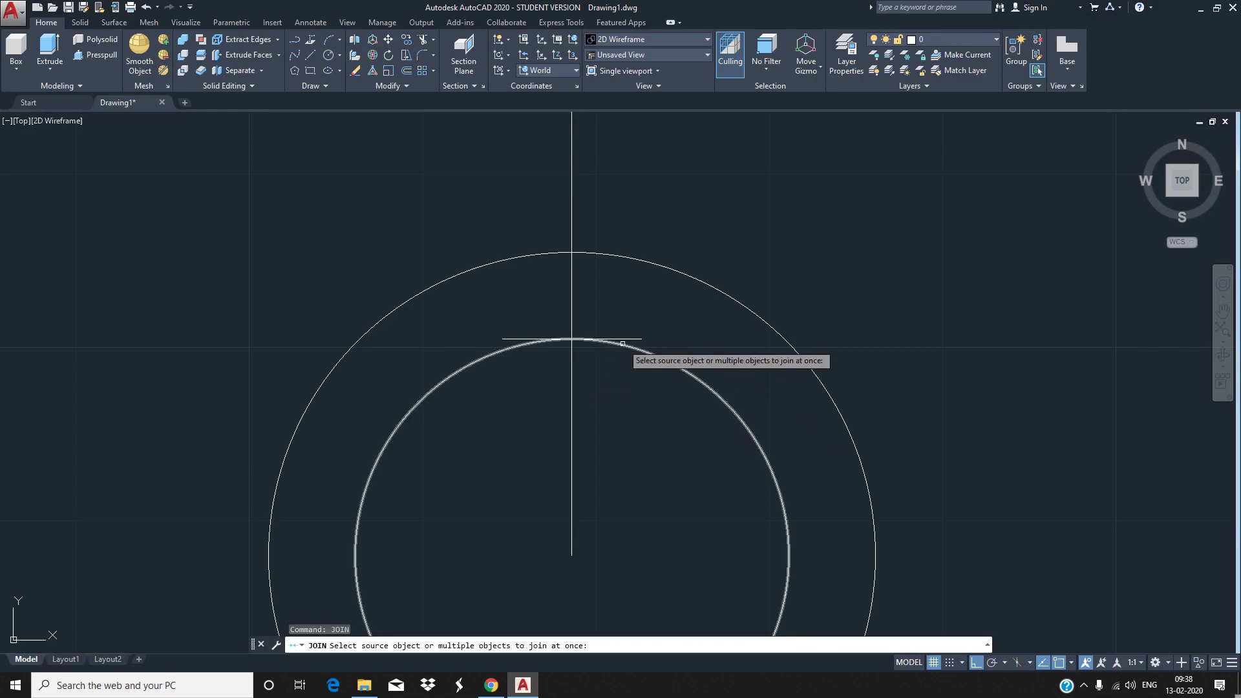
left_click(629, 339)
left_click(517, 339)
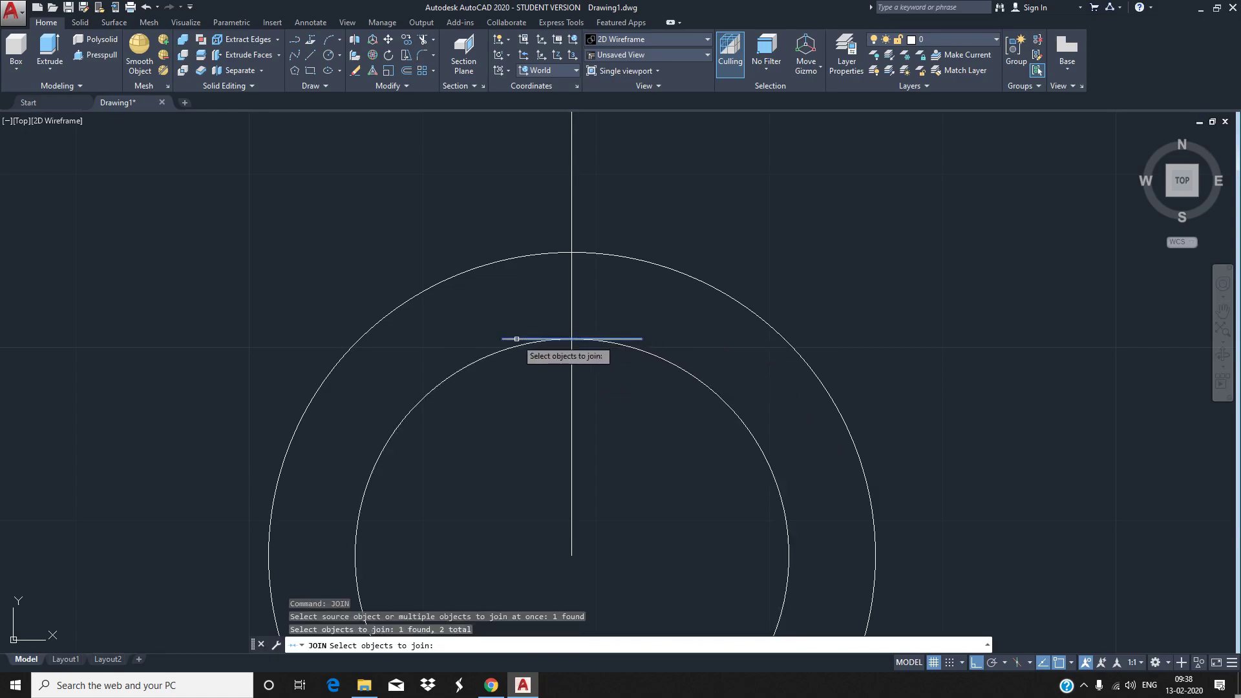
key("Return")
left_click(532, 339)
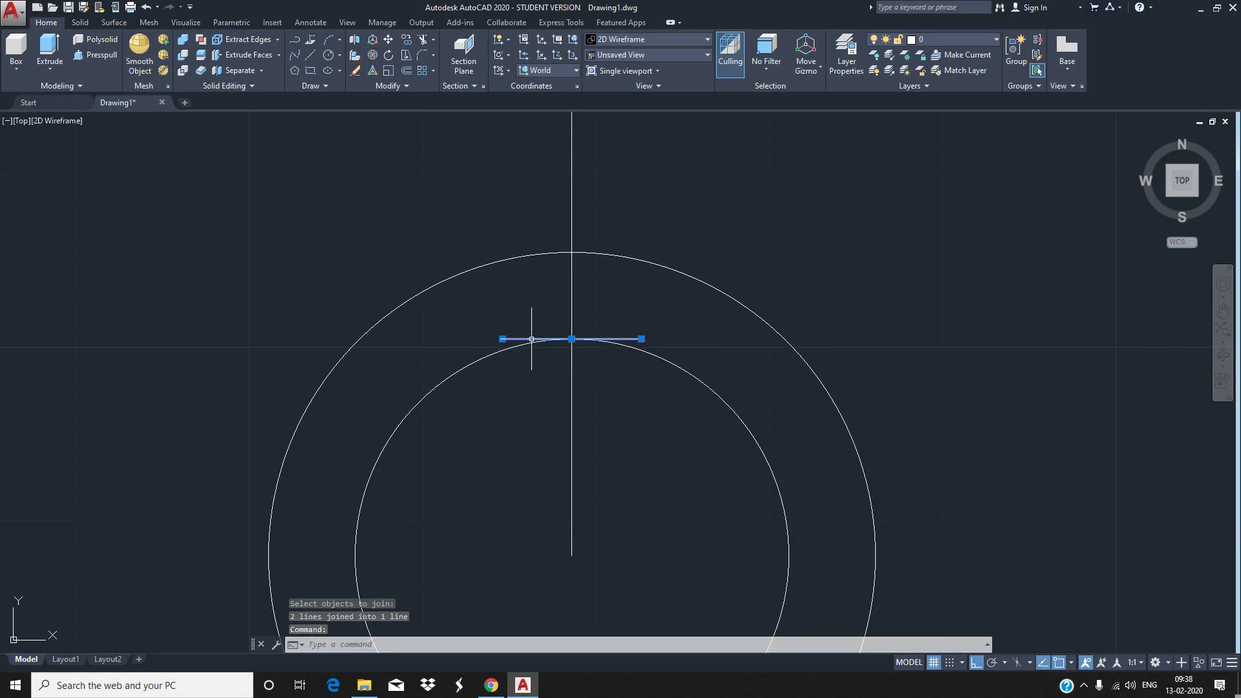
key("Escape")
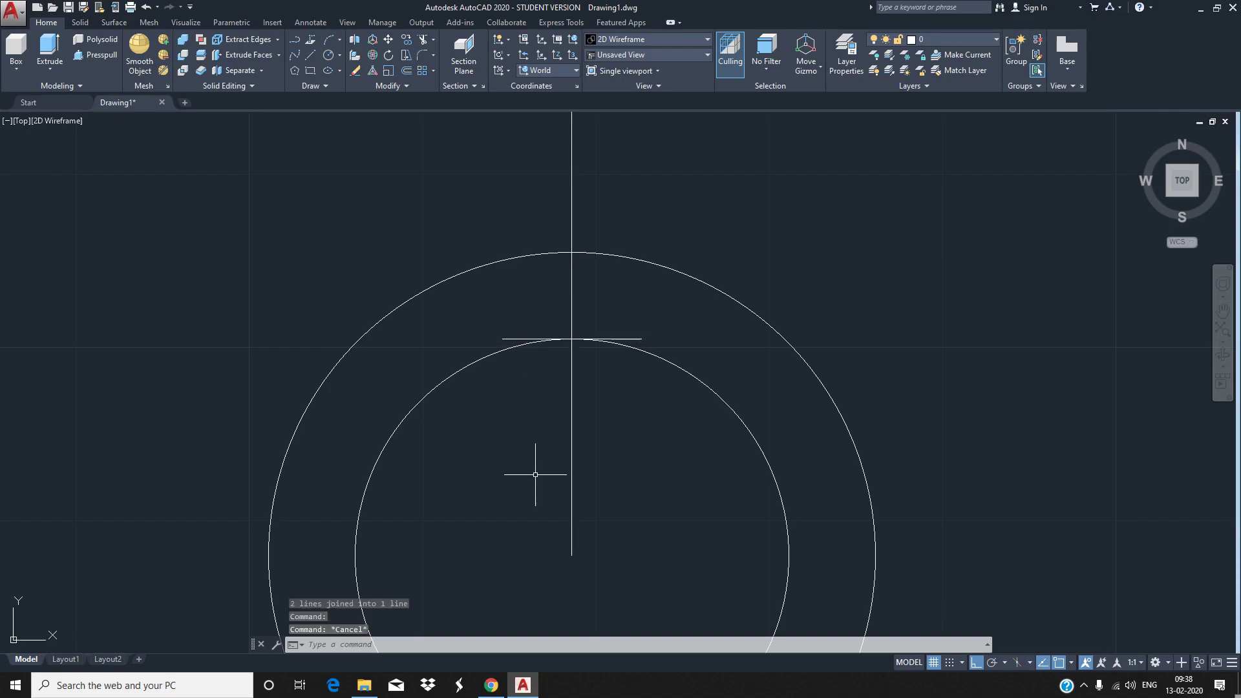
Move the joined horizontal line 2 units upward
type("mov")
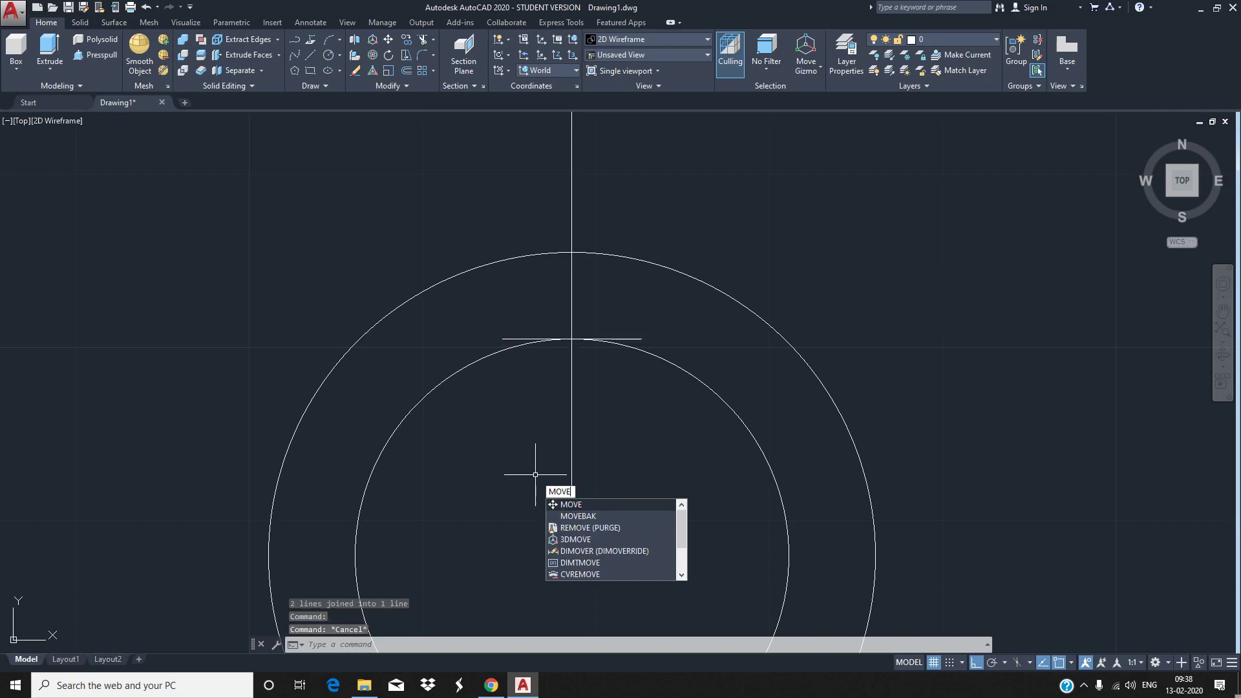
key("Return")
left_click(639, 339)
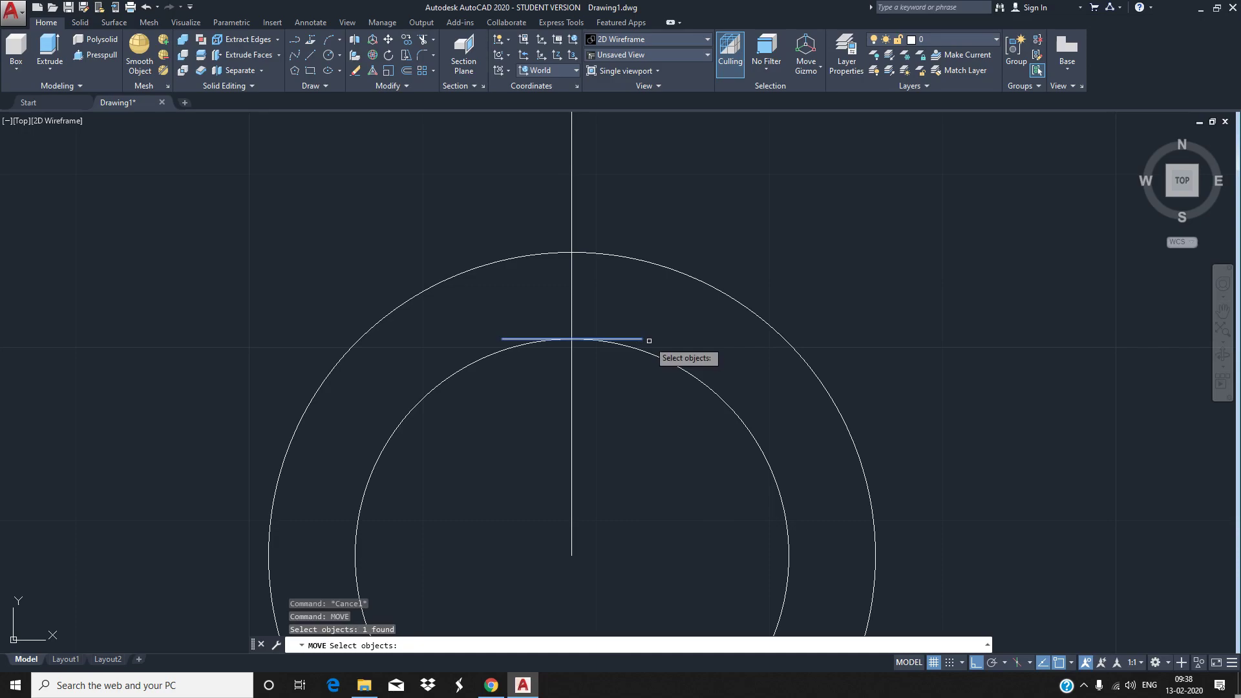
key("Return")
scroll(573, 340, "up", 6)
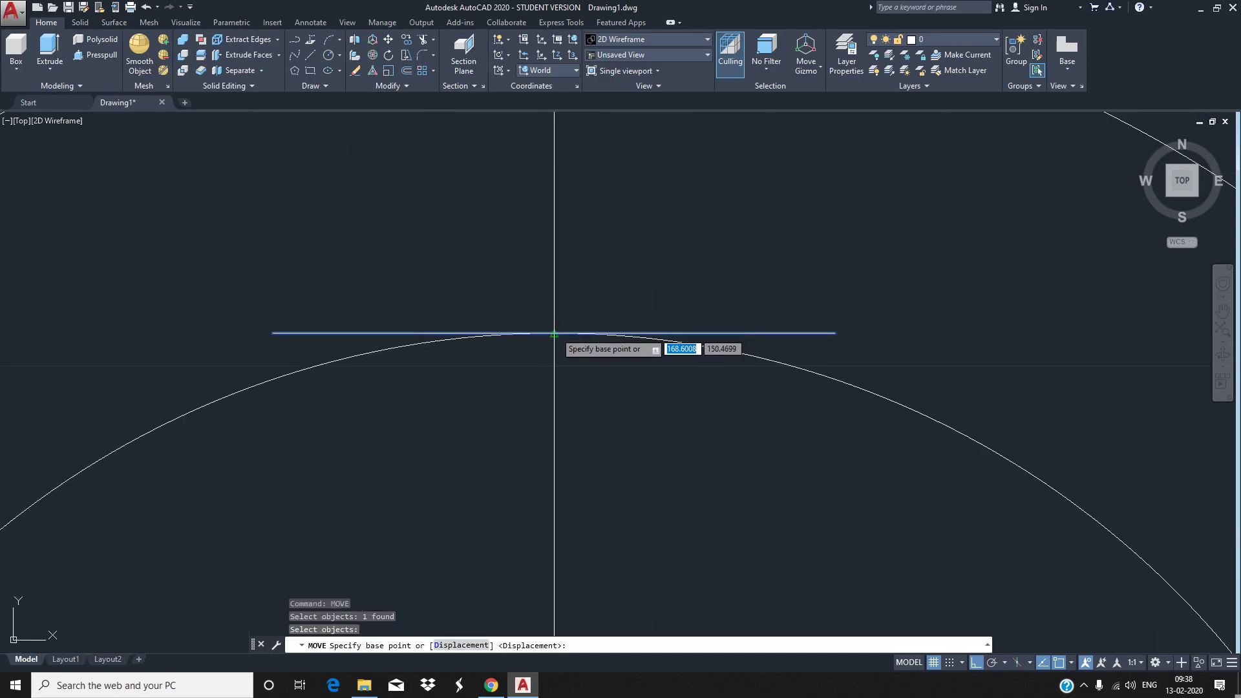
left_click(554, 334)
middle_click_drag(573, 138, 592, 377)
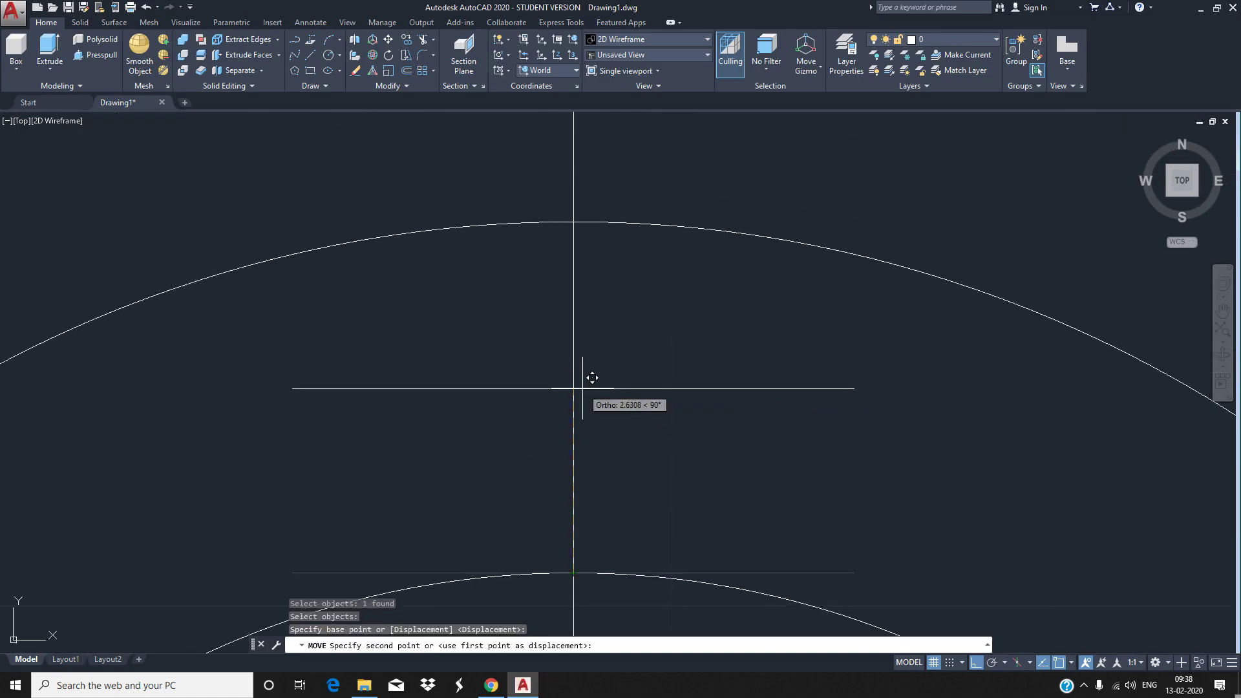
type("2")
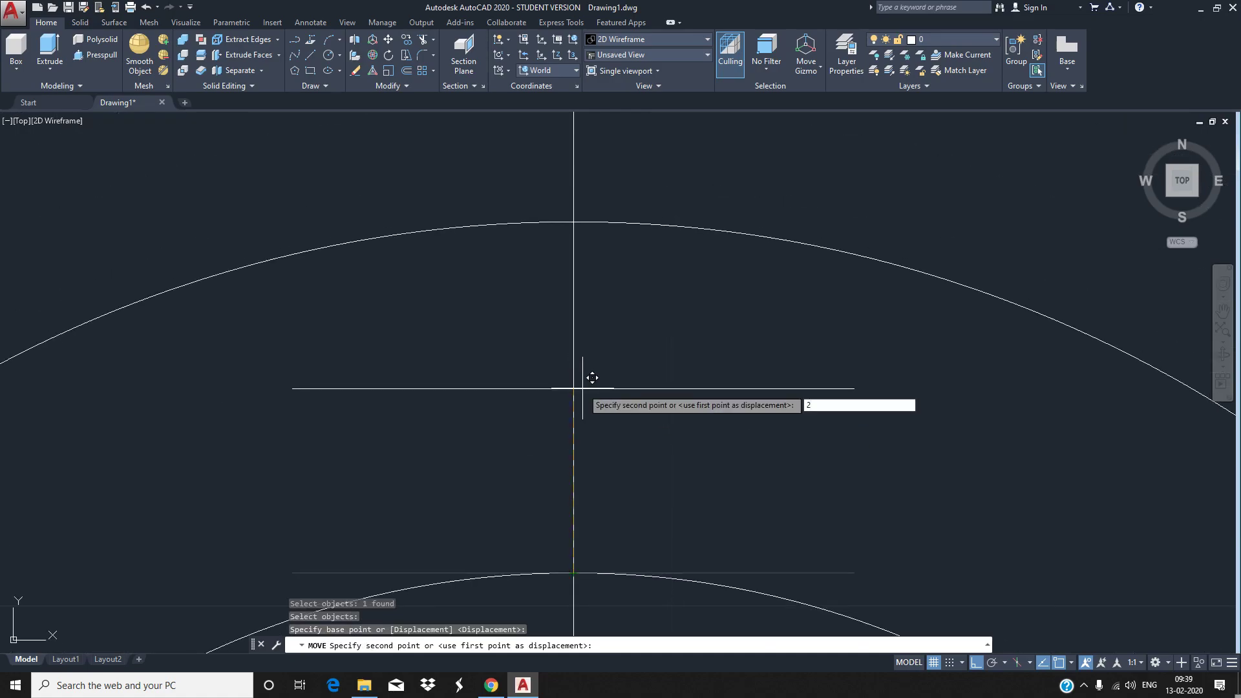
key("Return")
scroll(585, 385, "down", 10)
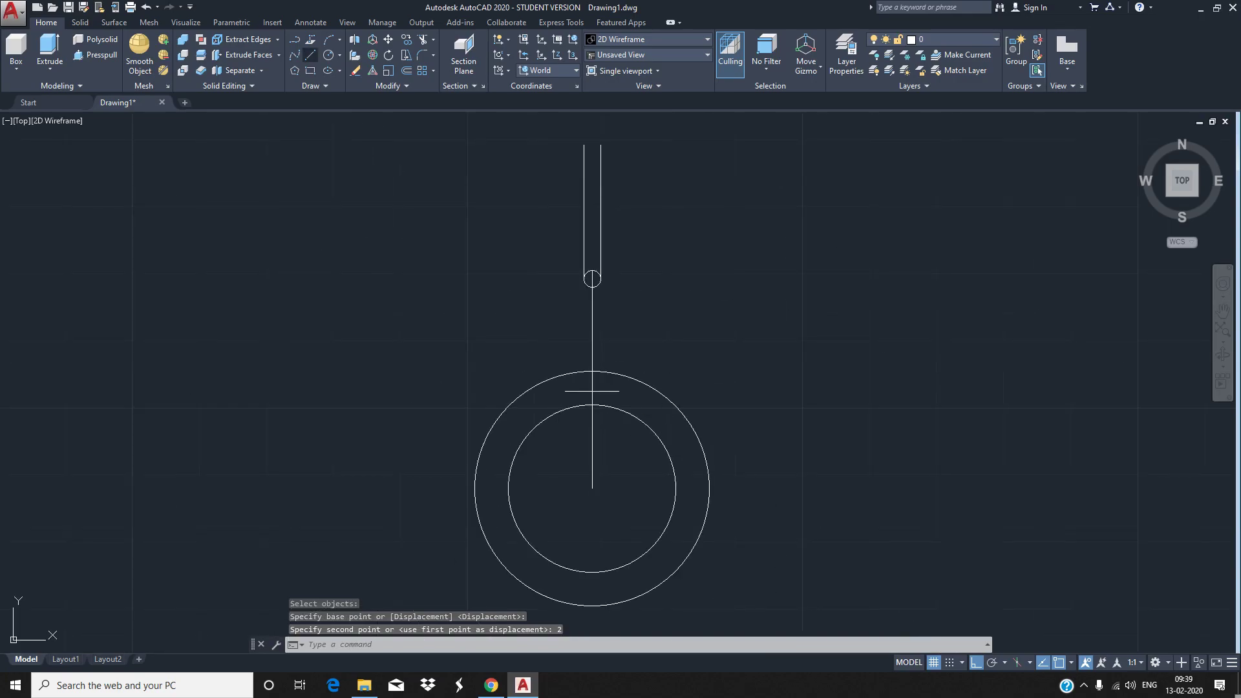
type("l")
key("Return")
Draw the right and left keyway side lines from the horizontal line's ends down below the inner circle
left_click(619, 391)
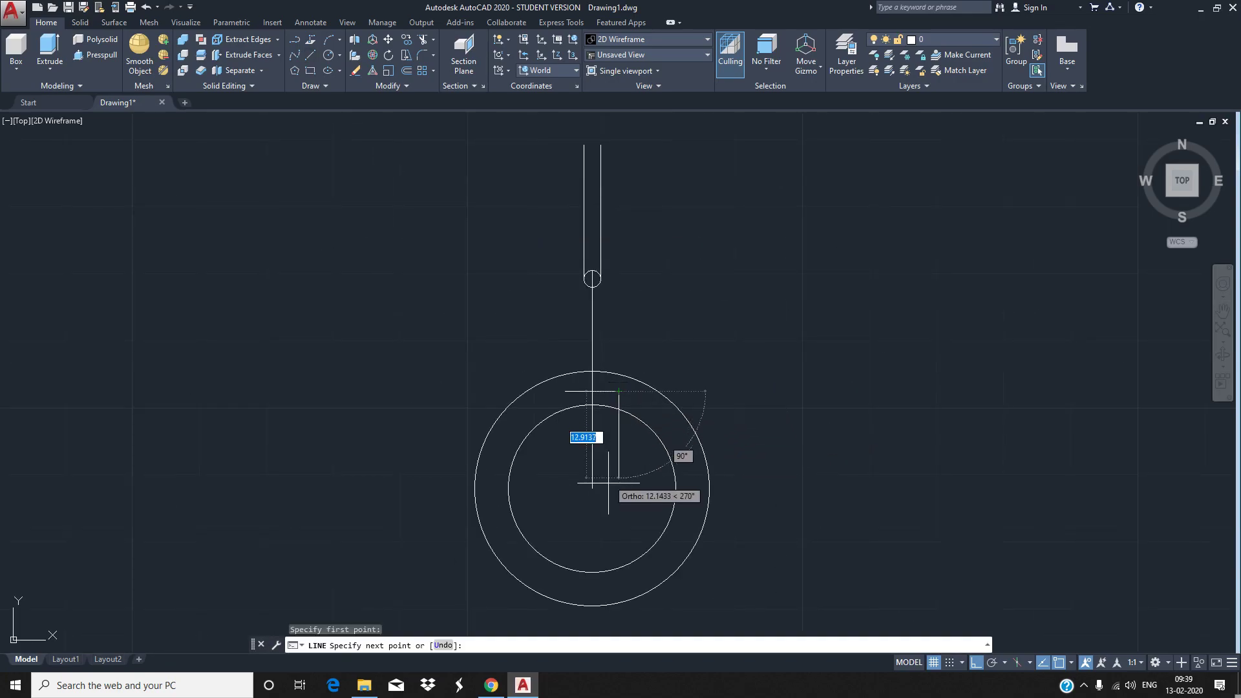
left_click(611, 495)
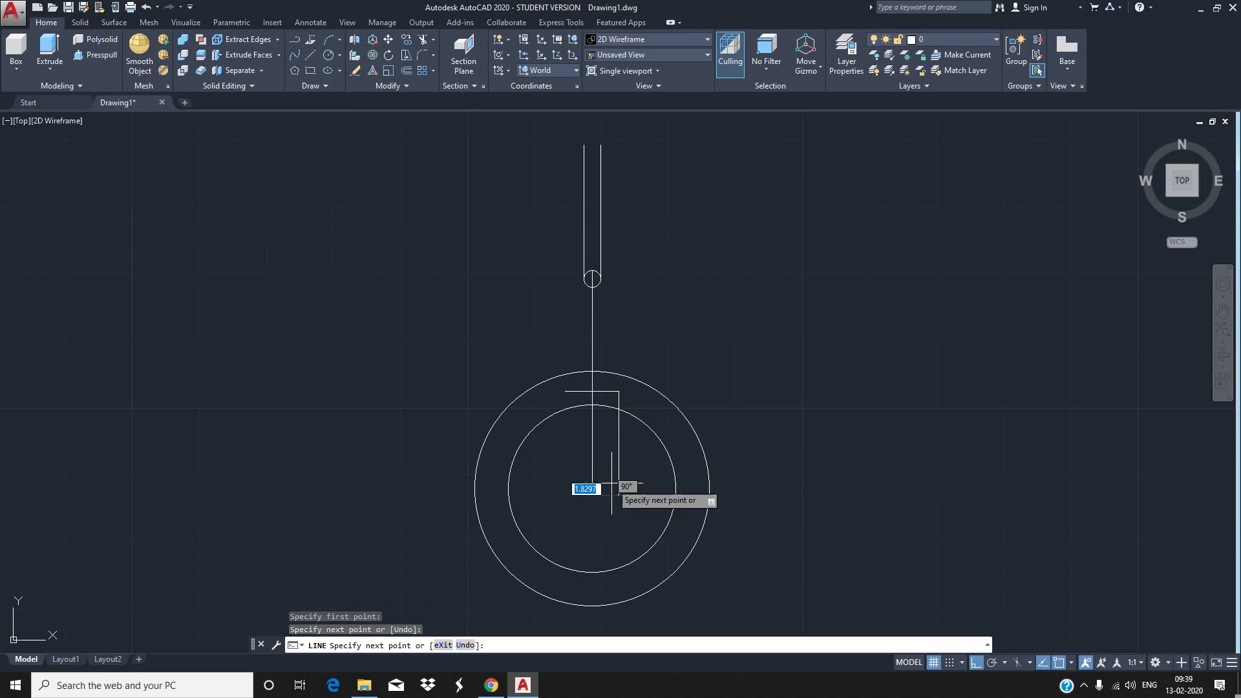
key("Escape")
key("Return")
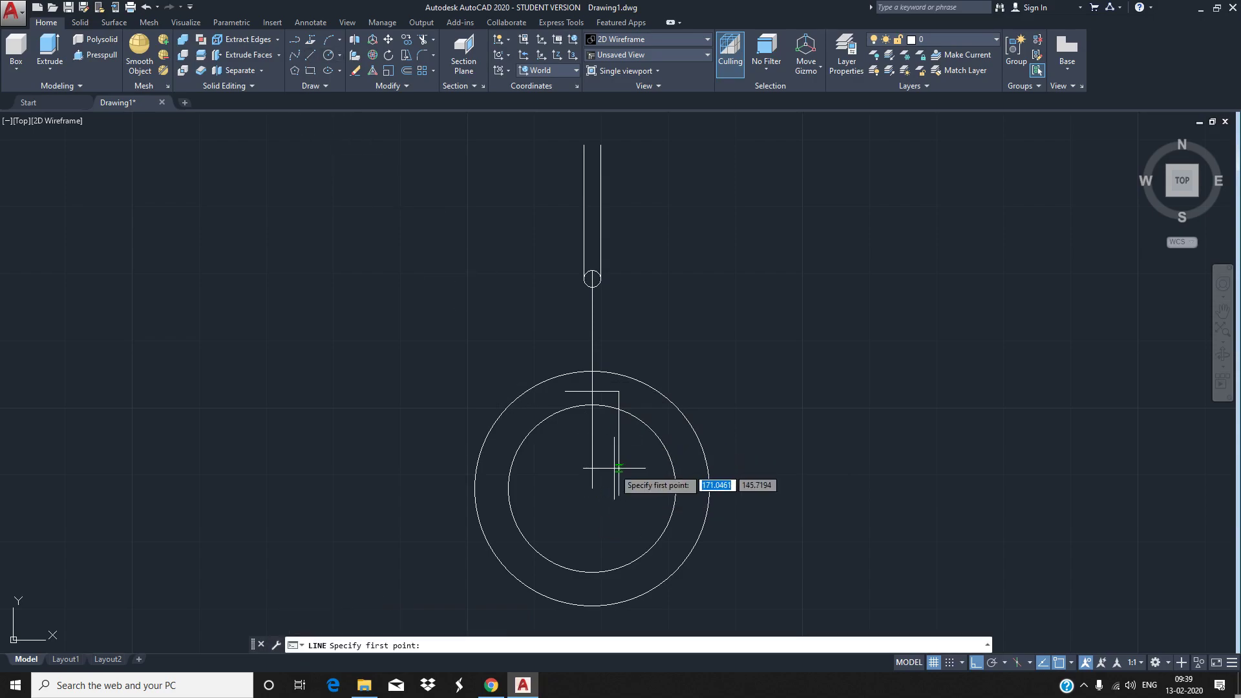
left_click(566, 391)
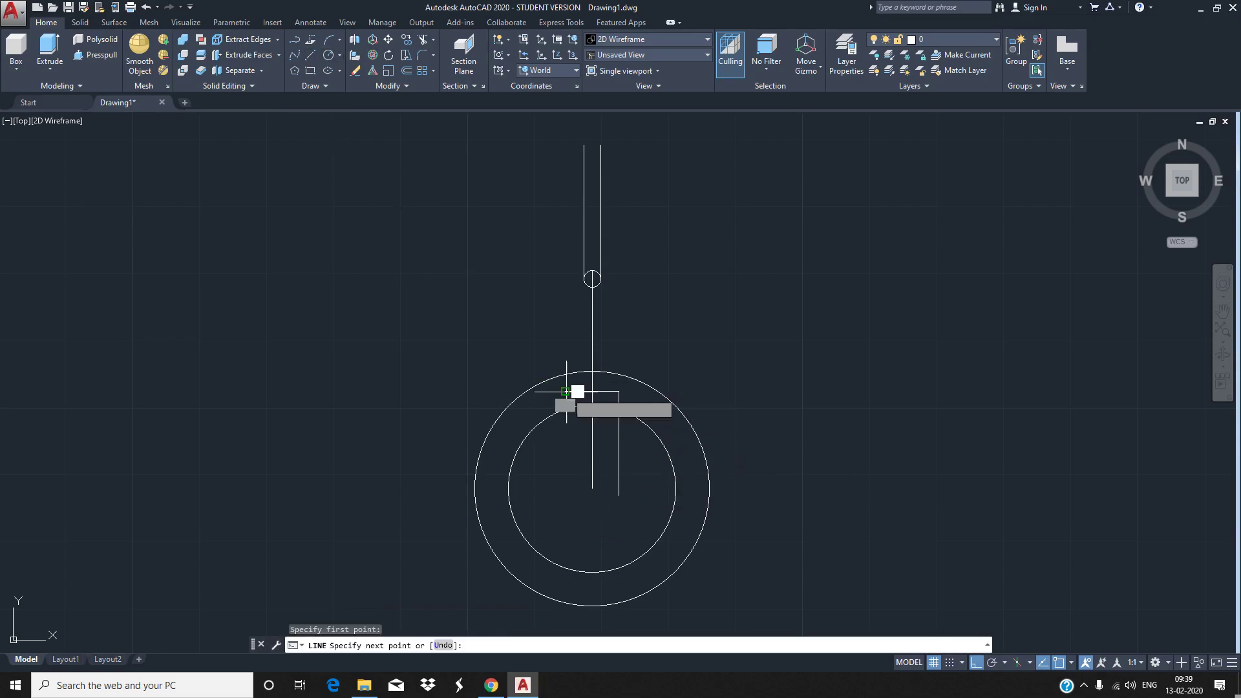
left_click(567, 512)
key("Escape")
type("TR")
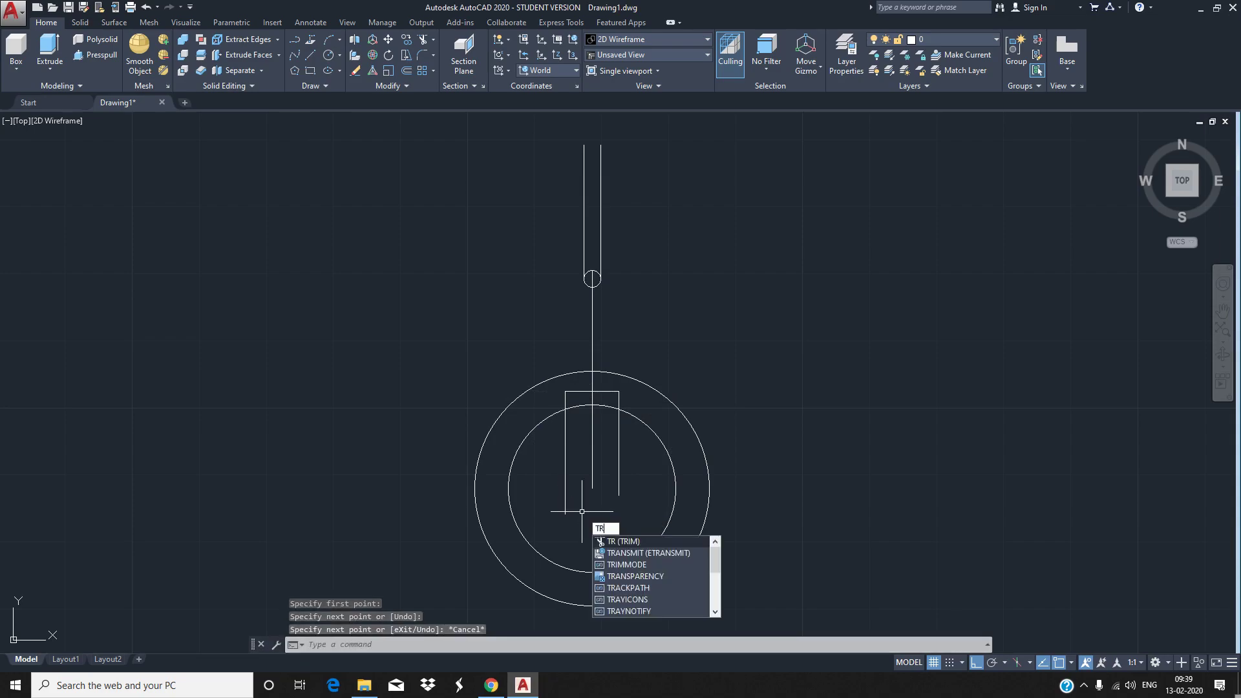
Trim the keyway side lines and centre line below the inner circle
key("Return")
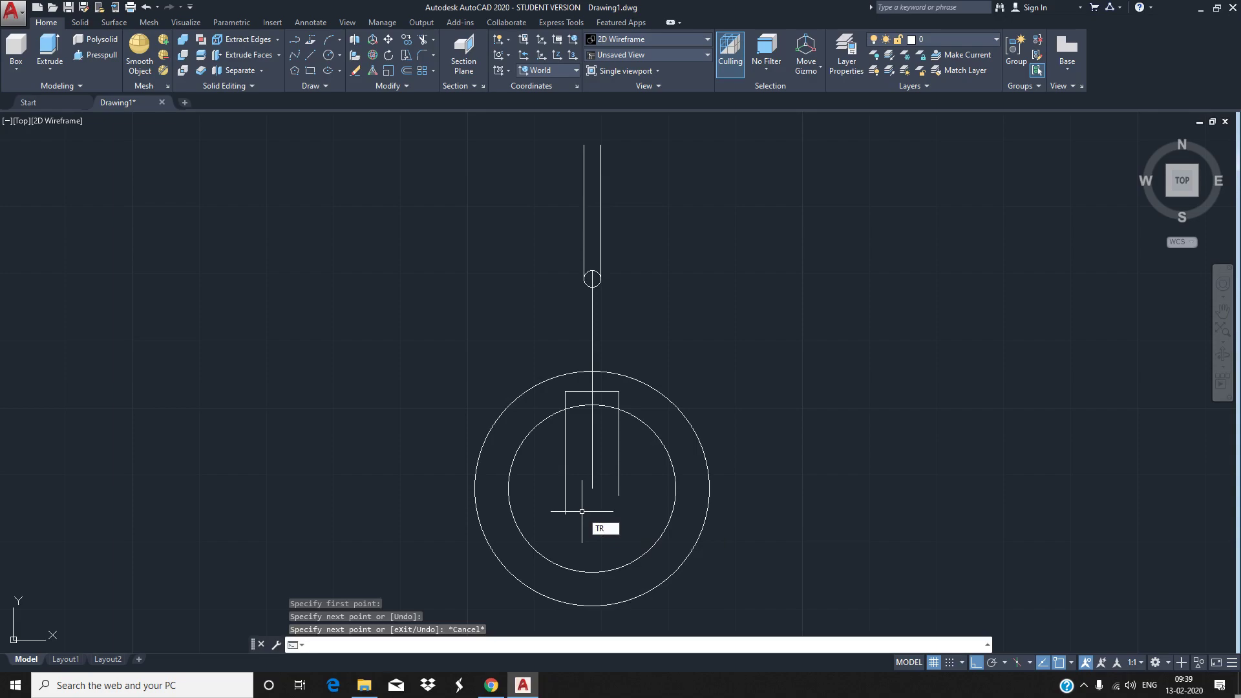
key("Escape")
type("TR")
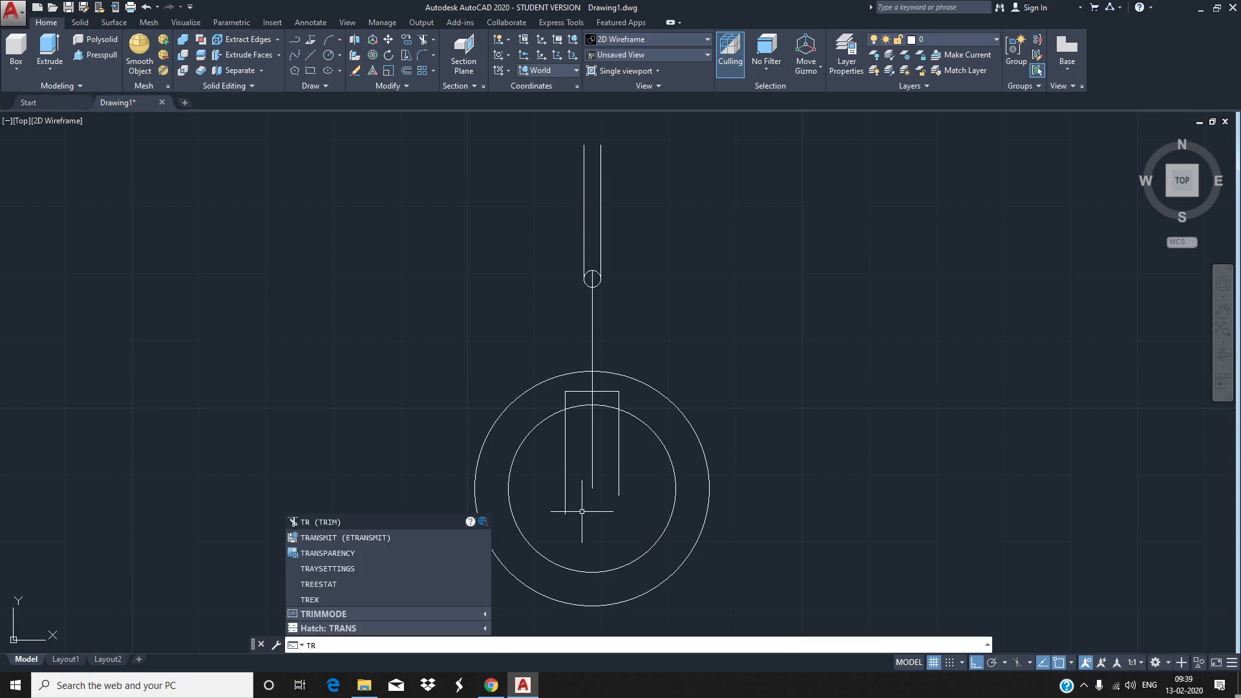
key("Return")
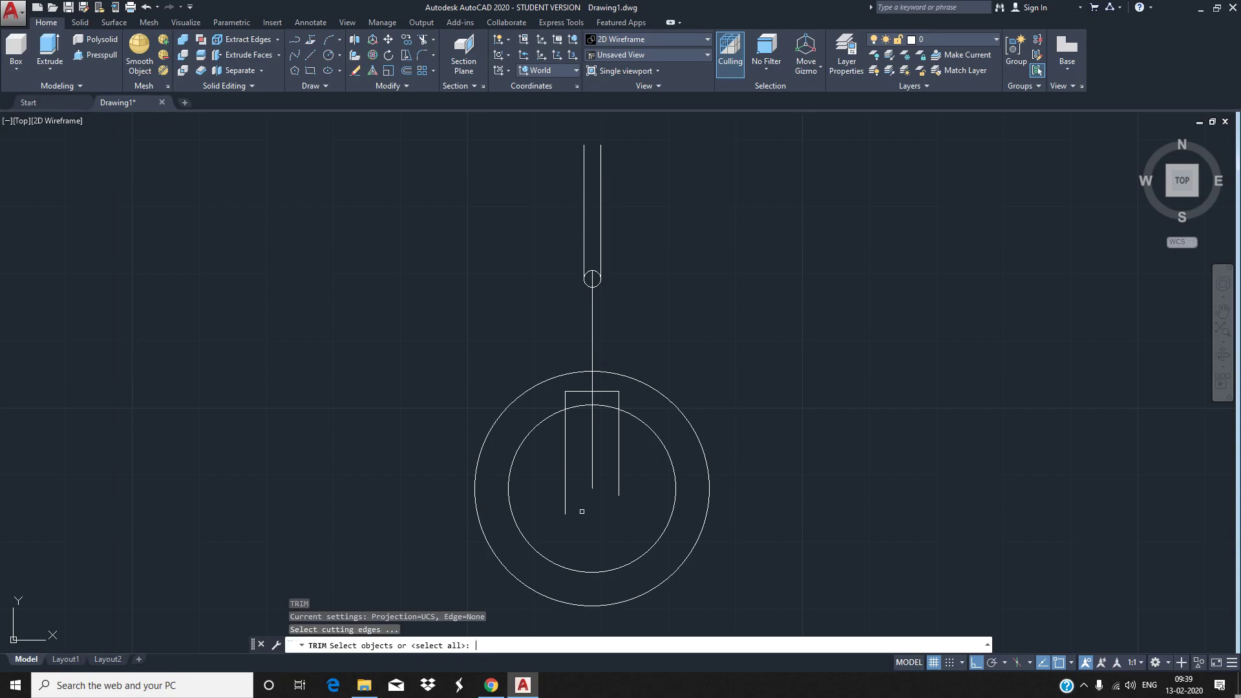
key("Return")
scroll(555, 414, "up", 4)
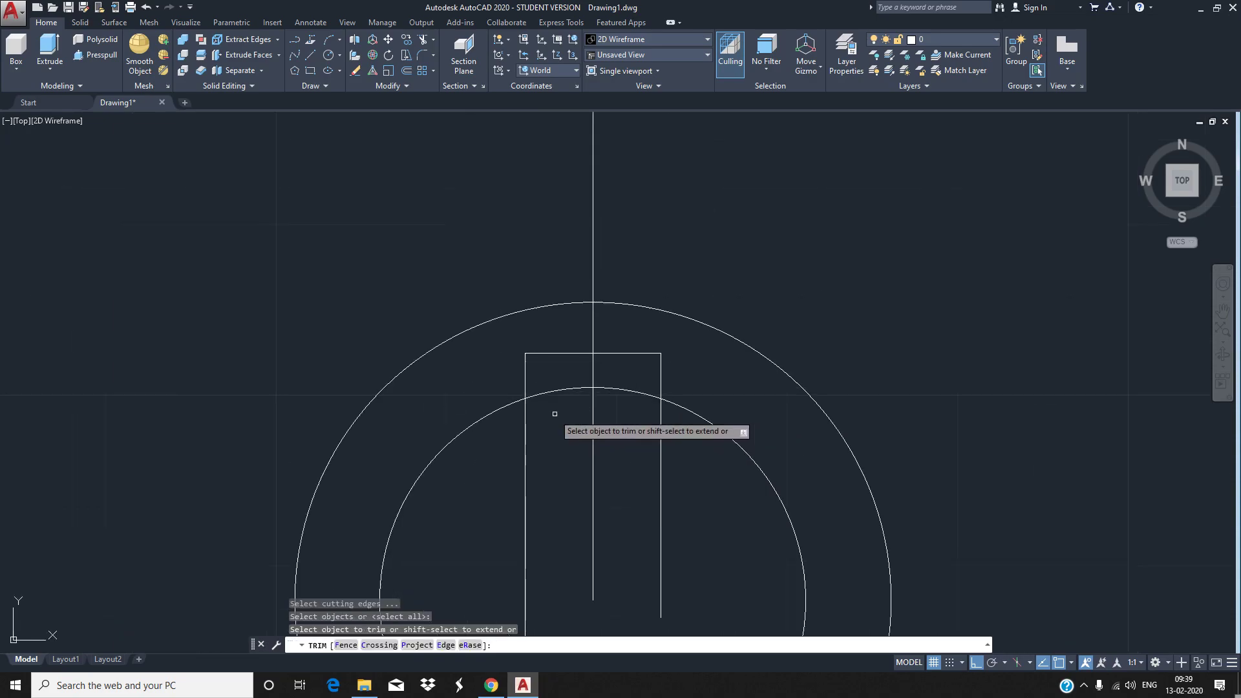
left_click(526, 430)
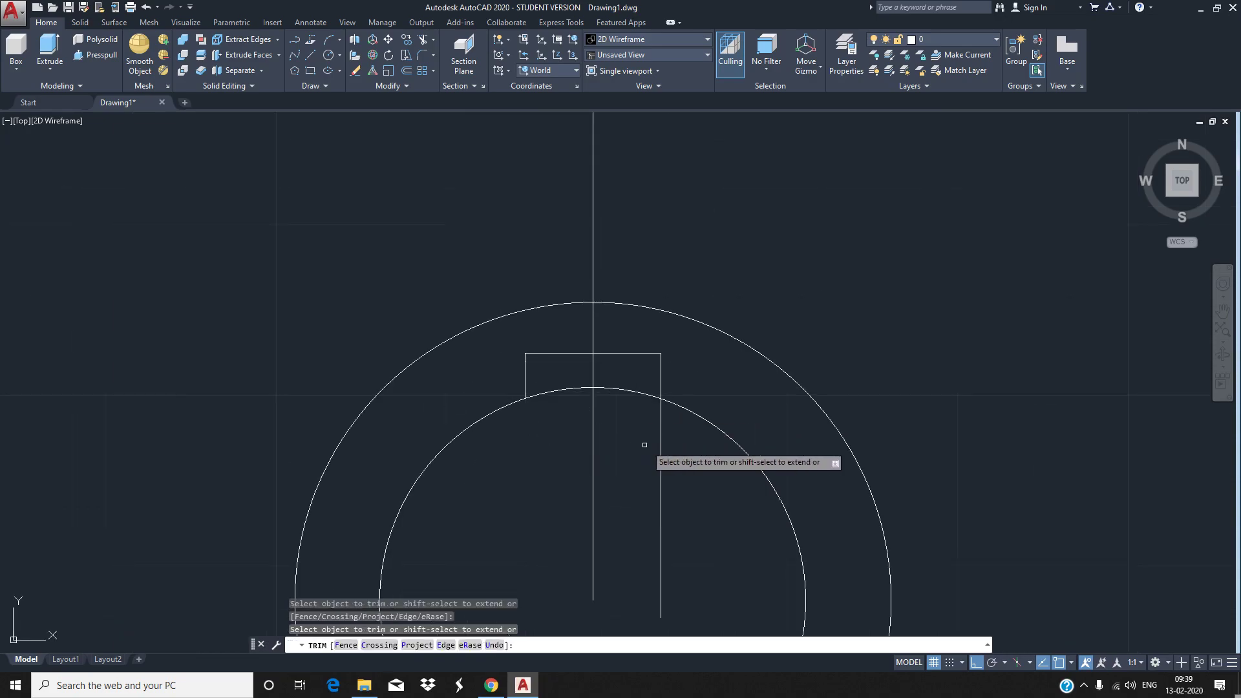
left_click(654, 446)
left_click(630, 423)
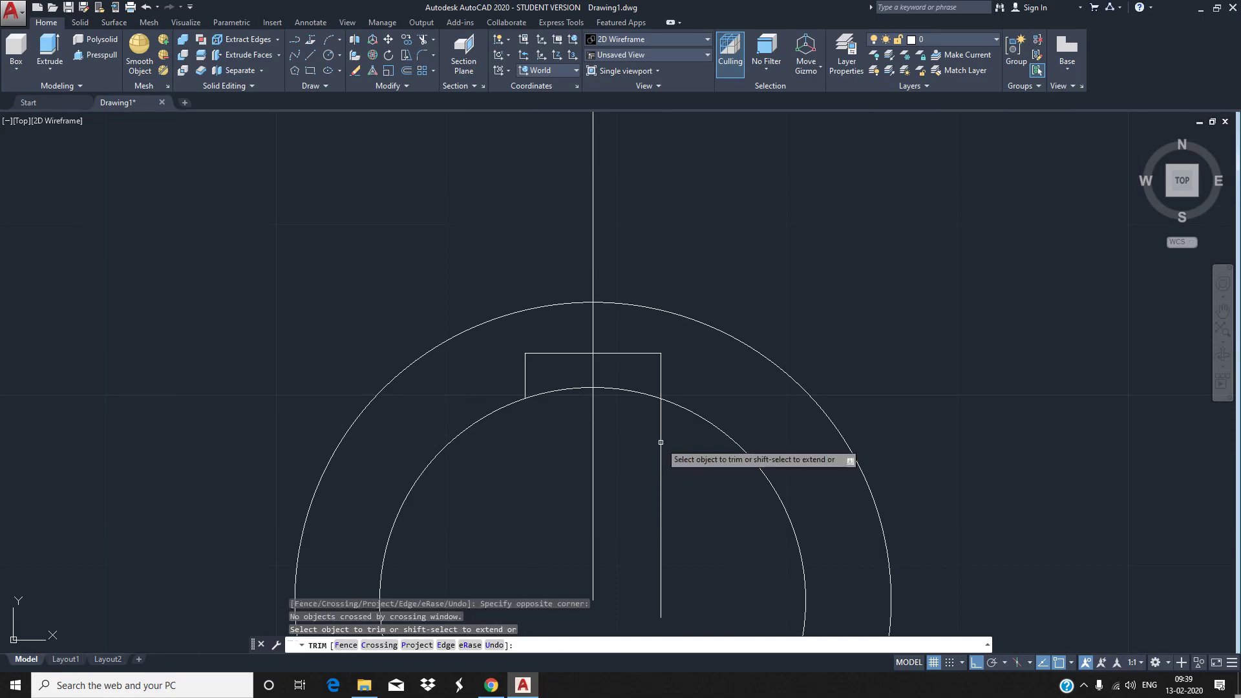
left_click(594, 459)
left_click(660, 455)
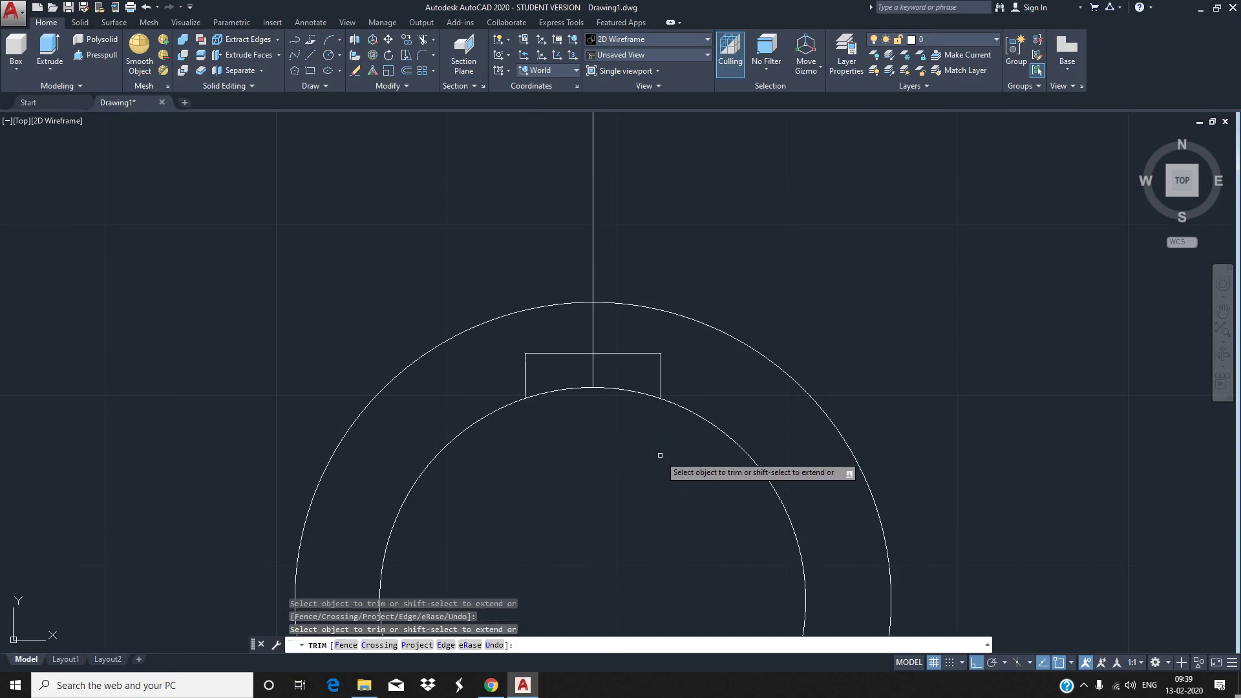
Trim away the inner circle arc and centre-line piece inside the keyway
left_click(626, 390)
left_click(571, 388)
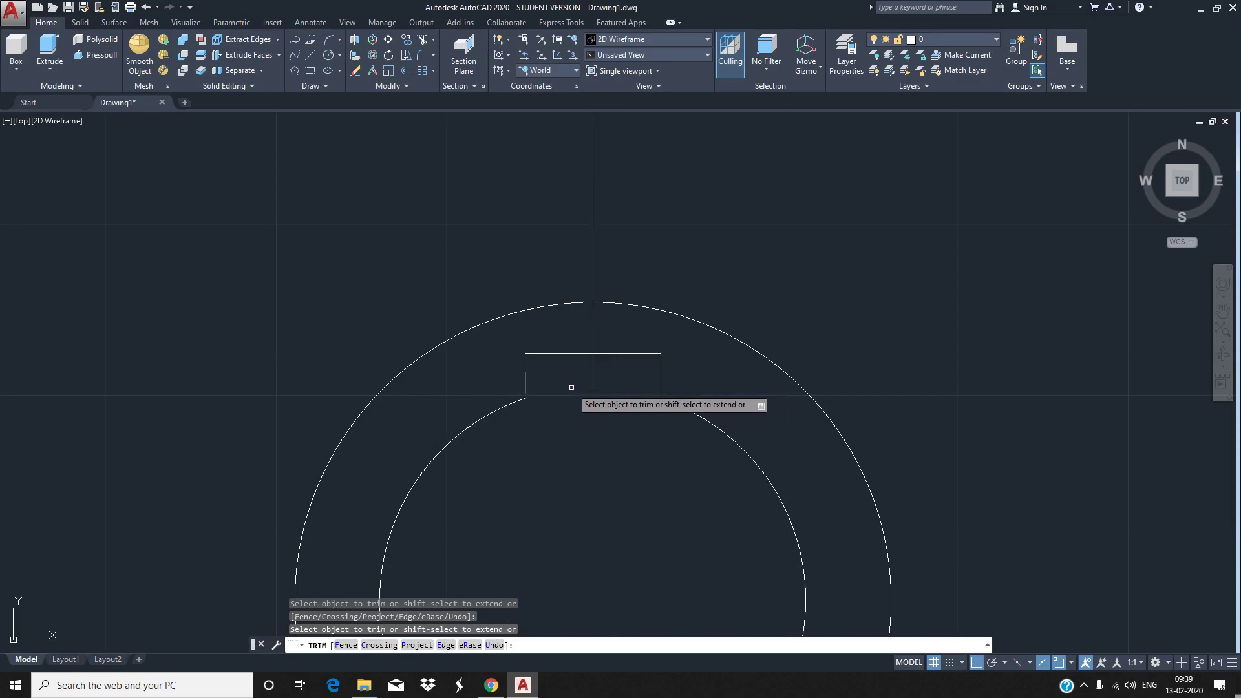
left_click(592, 375)
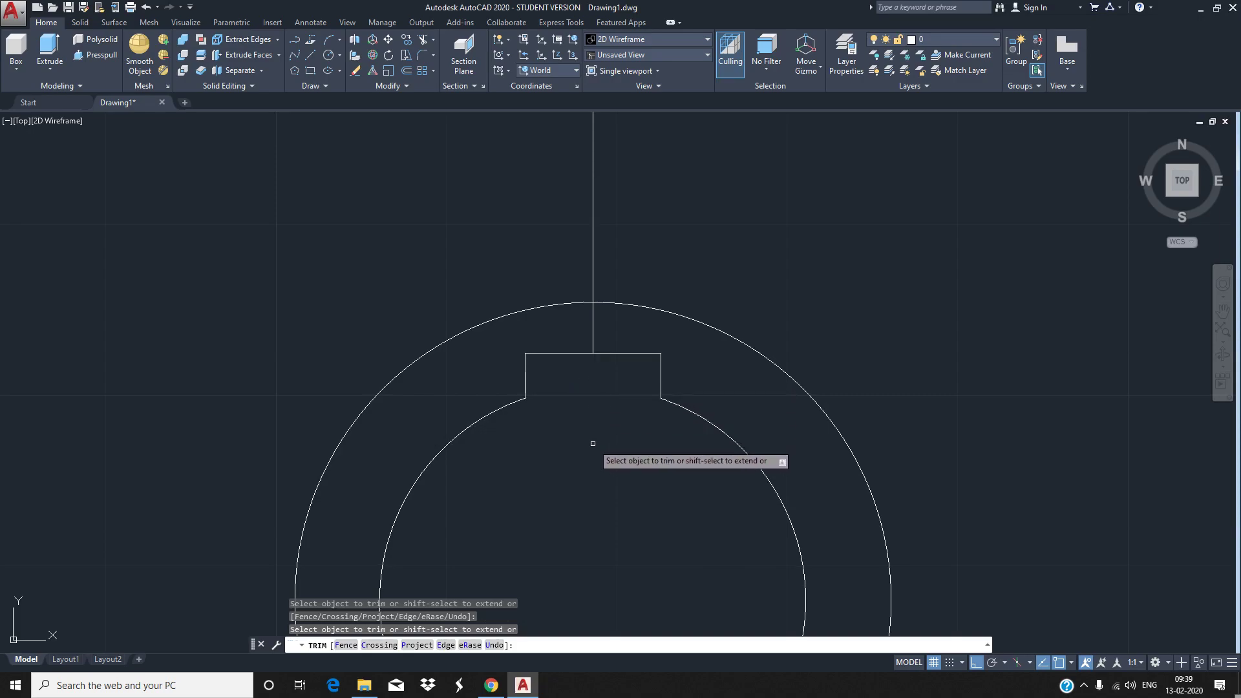
key("Escape")
scroll(590, 401, "down", 8)
scroll(615, 353, "up", 4)
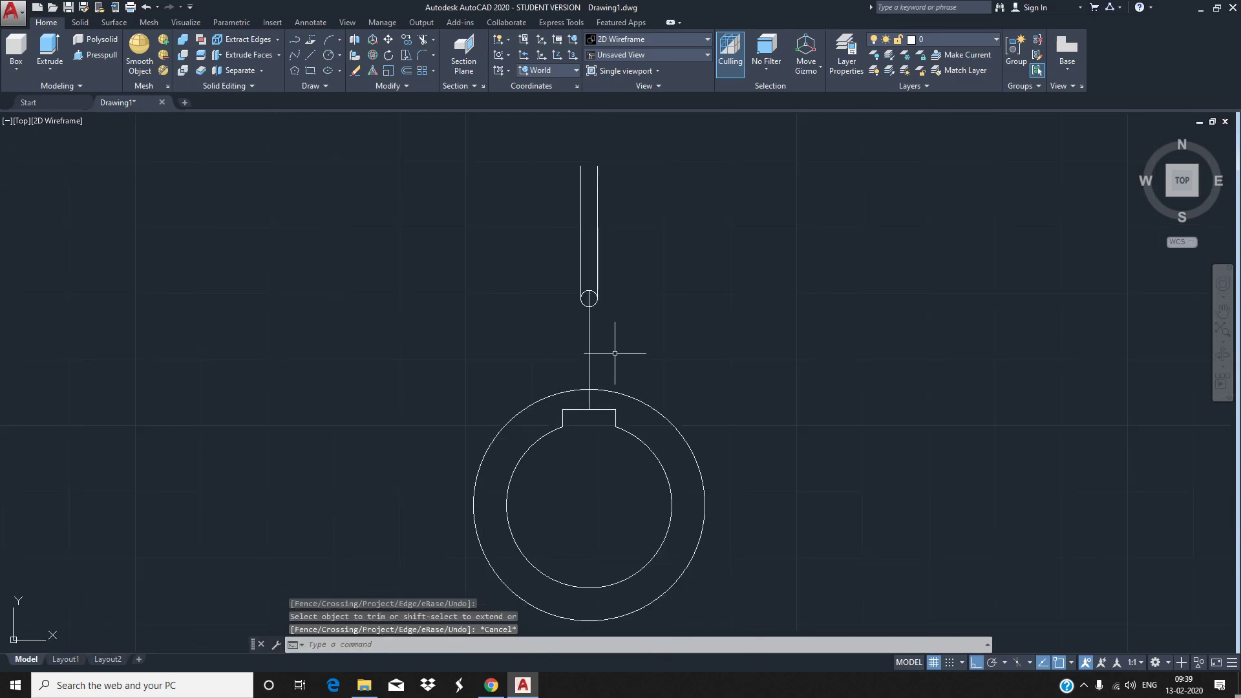
Delete the centre line between ring and slot and trim the small circle's upper arcs
left_click(587, 401)
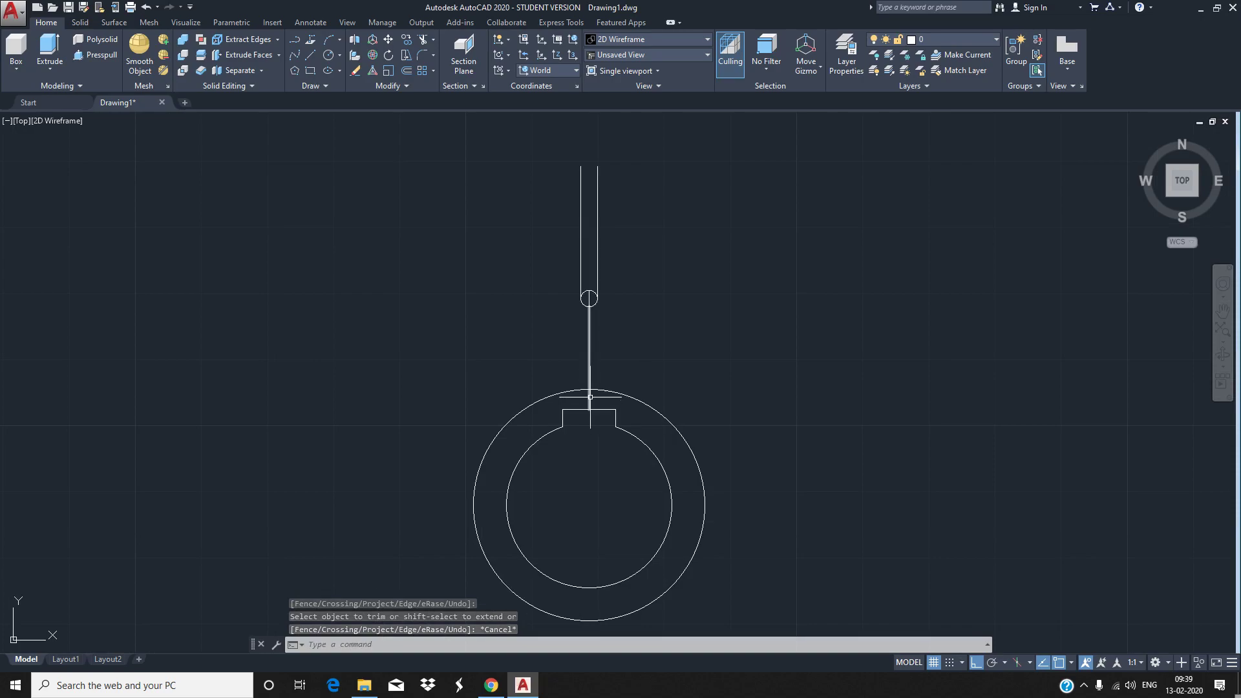
key("Delete")
scroll(594, 292, "up", 5)
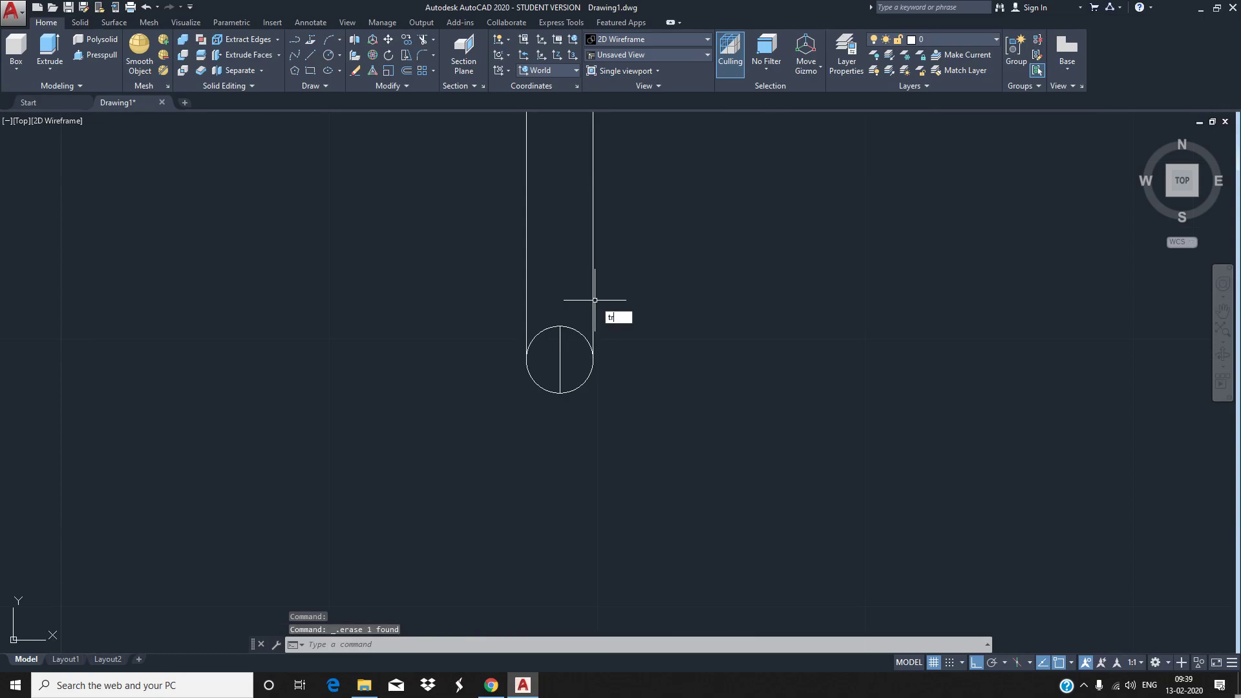
key("Return")
key("Return")
left_click(580, 334)
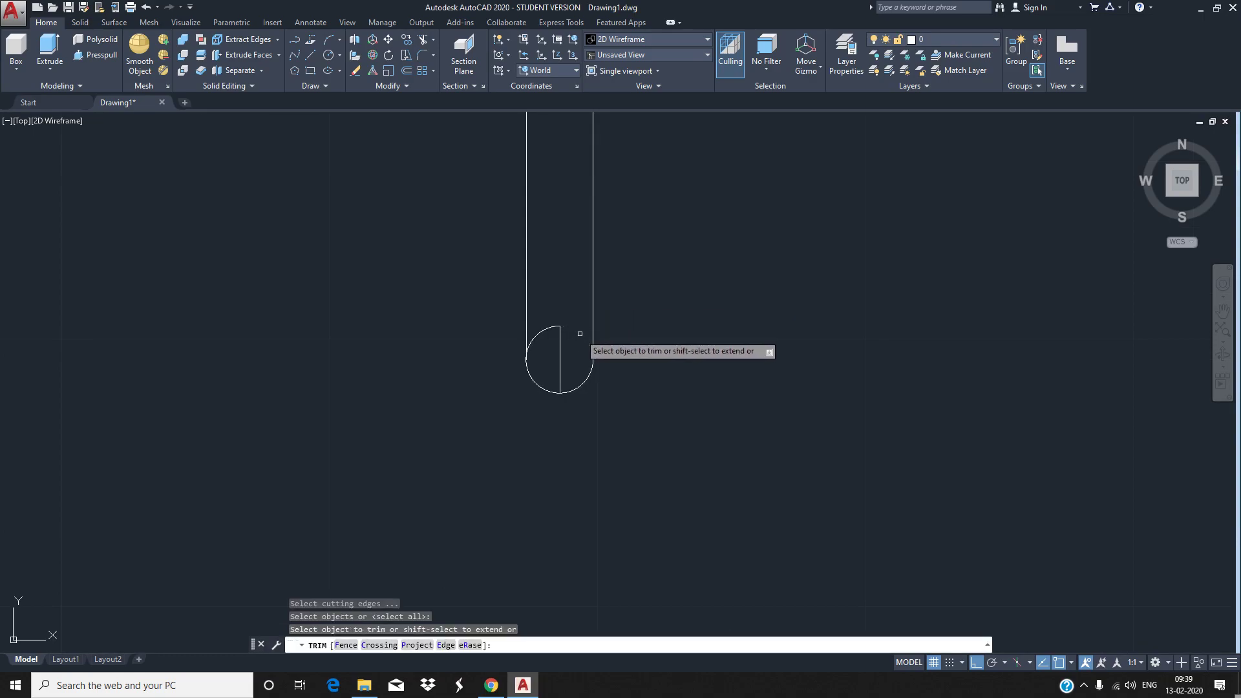
left_click(543, 332)
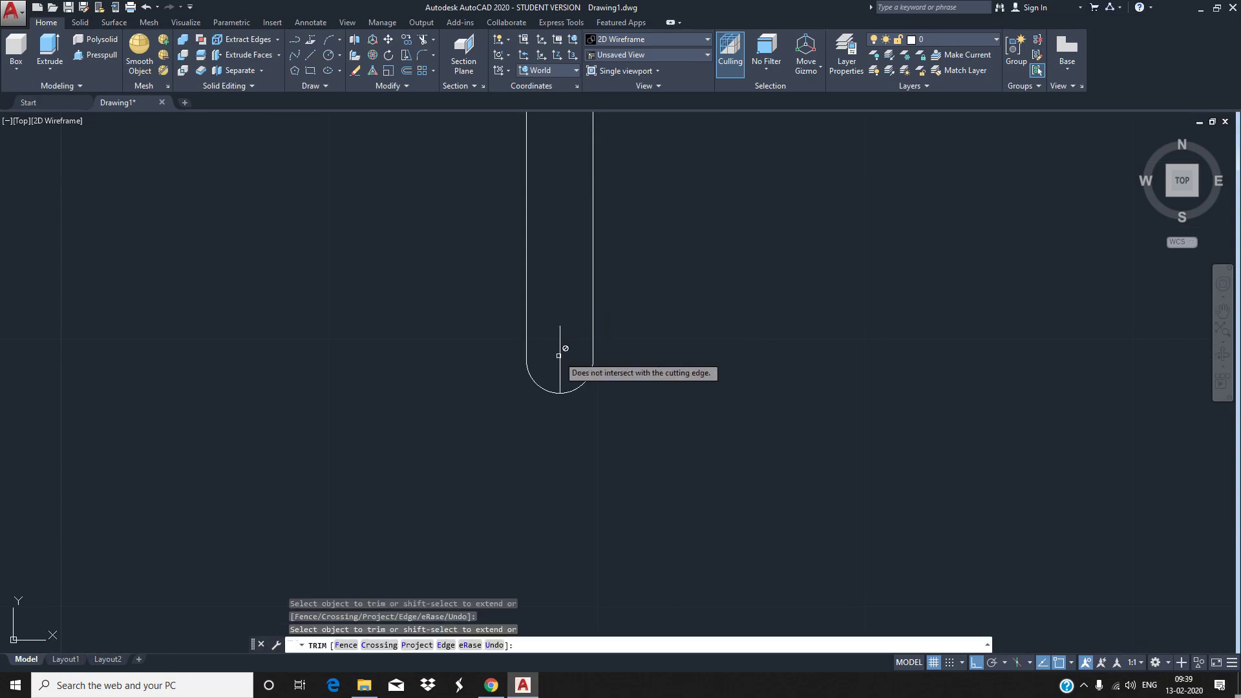
key("Escape")
Delete the vertical line left inside the U end
left_click(561, 359)
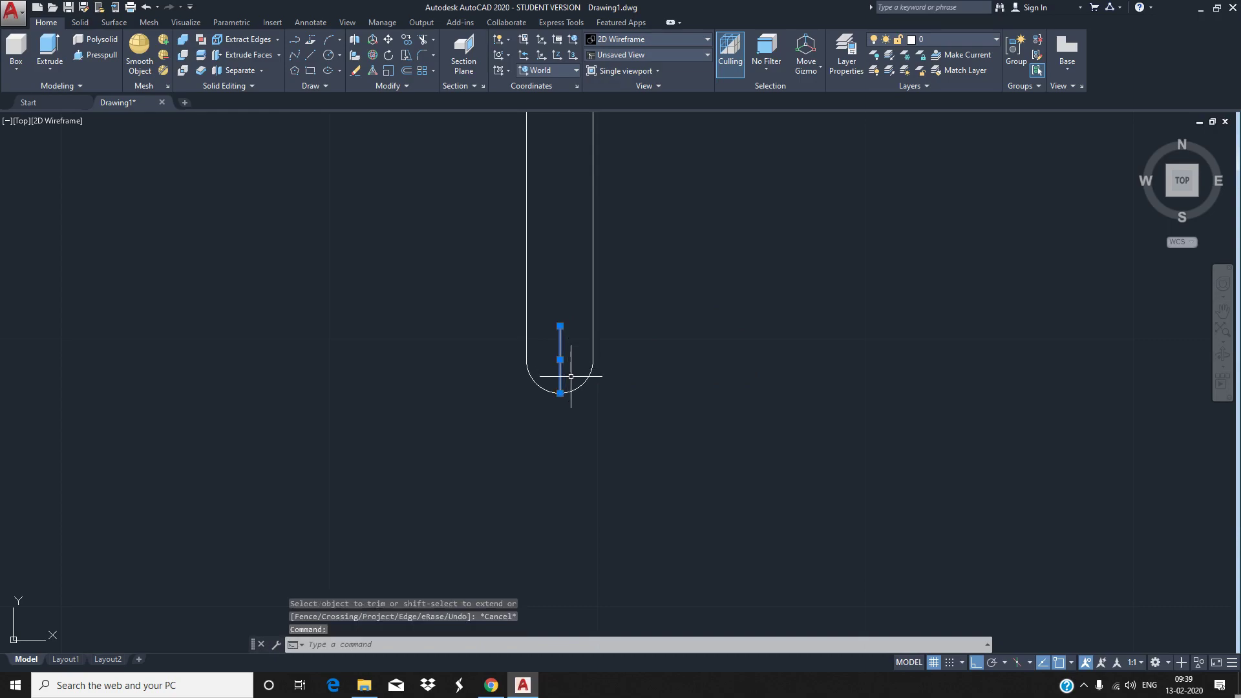
key("Delete")
scroll(620, 375, "down", 3)
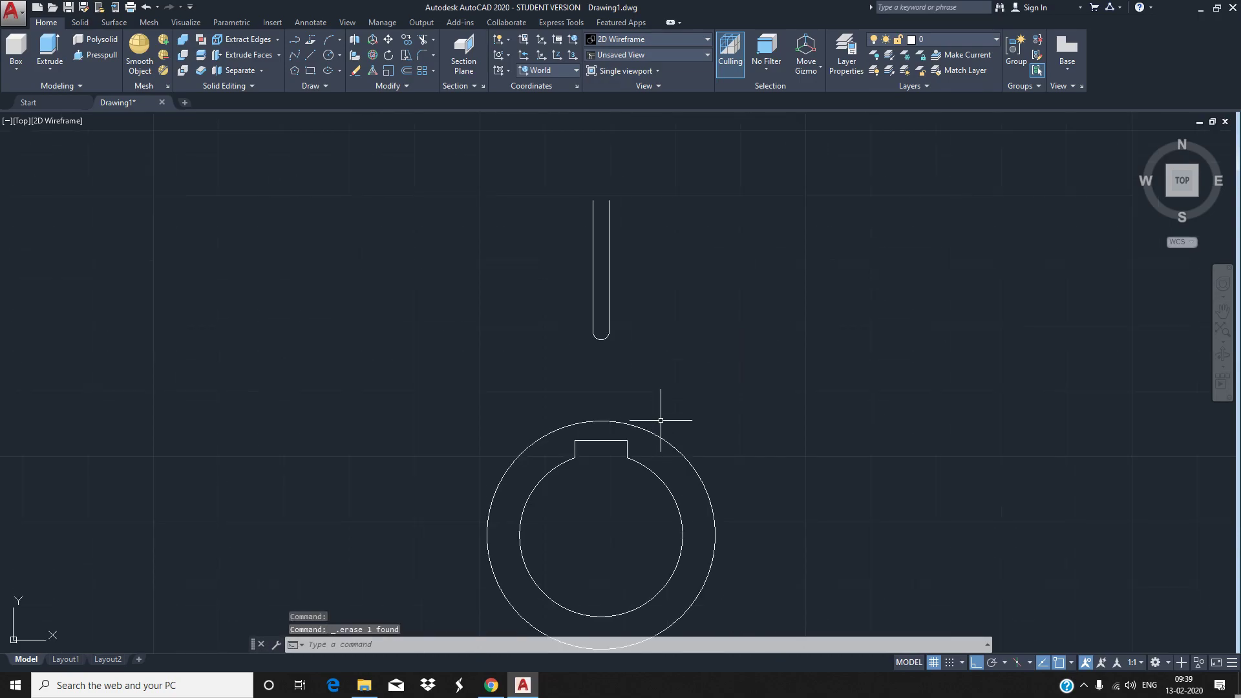
Join the inner circle's arc and the keyway's right, top and left lines into one polyline
middle_click_drag(686, 387, 688, 228)
type("oin")
key("Return")
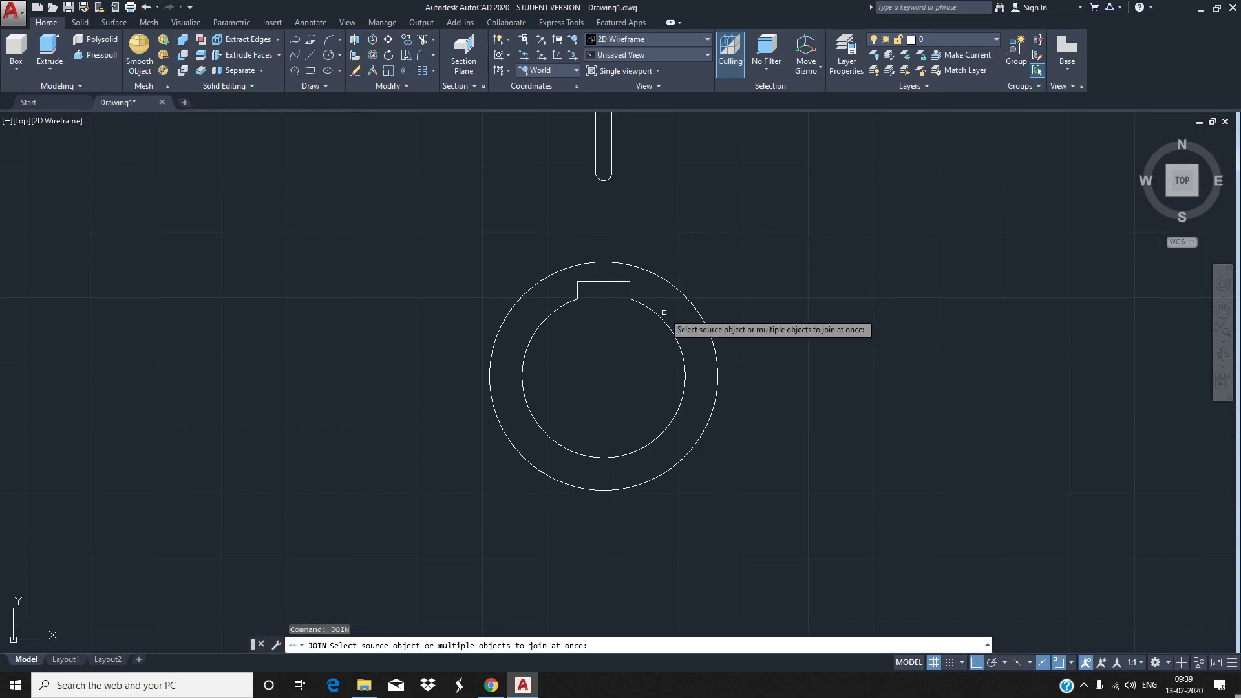
left_click(661, 319)
left_click(630, 292)
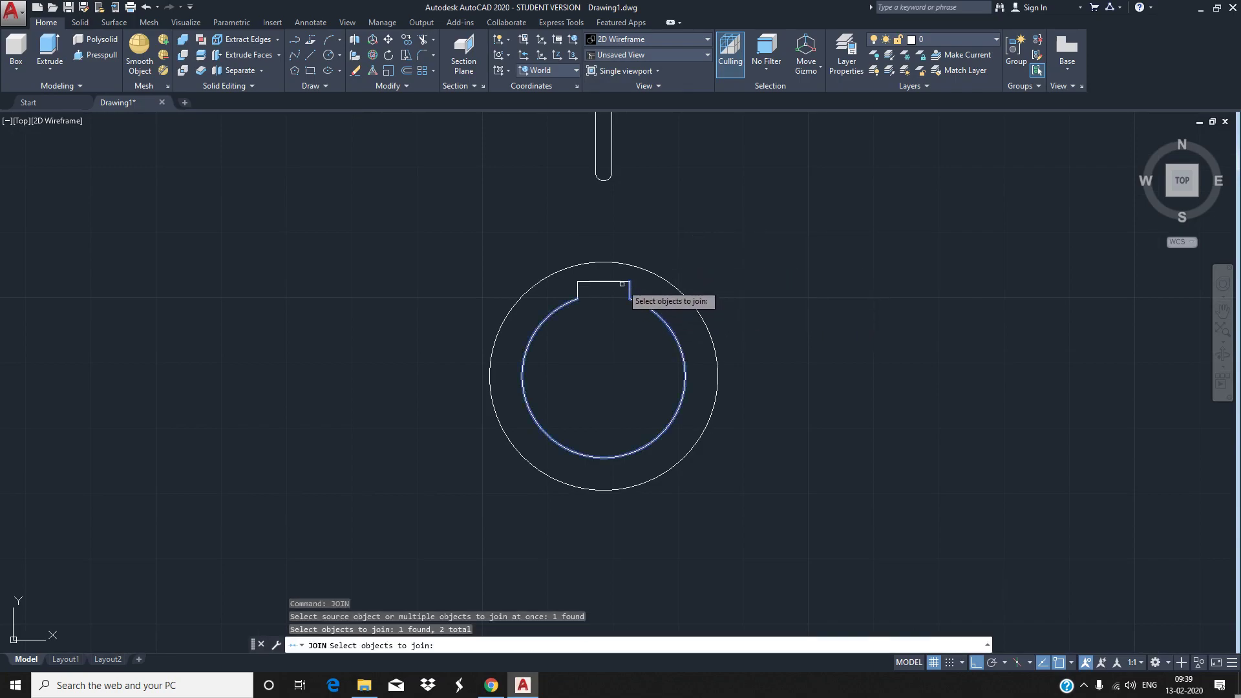
left_click(598, 282)
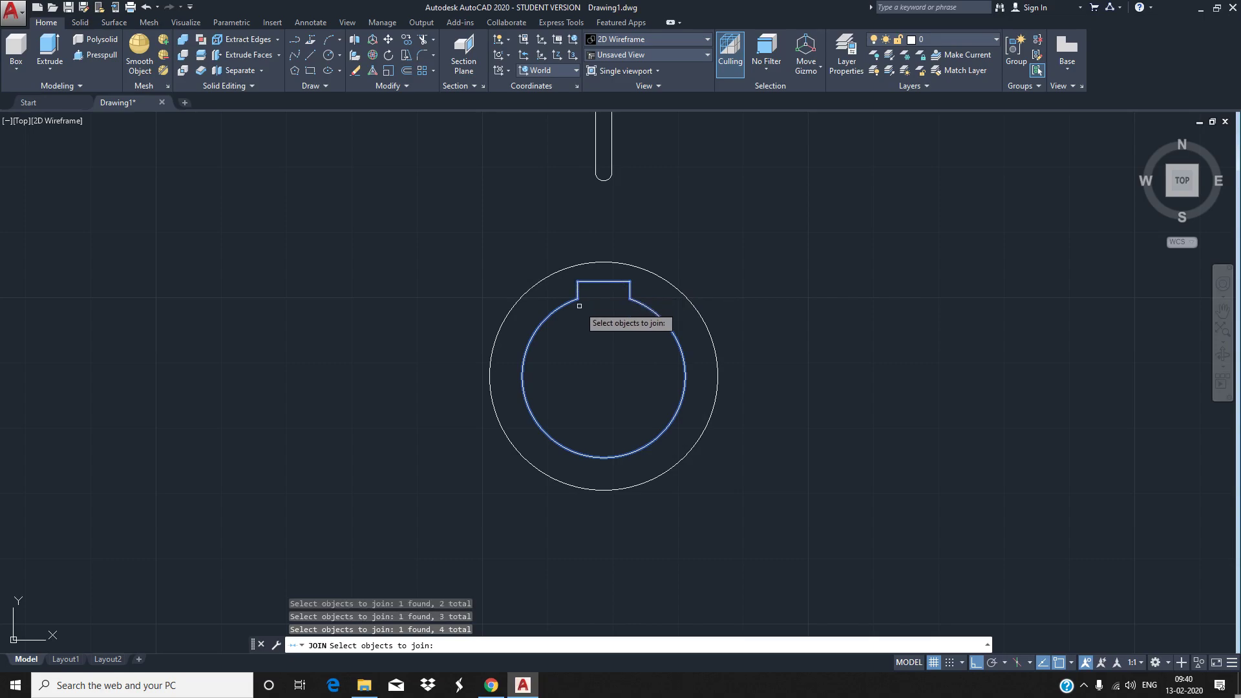
key("Return")
left_click(578, 299)
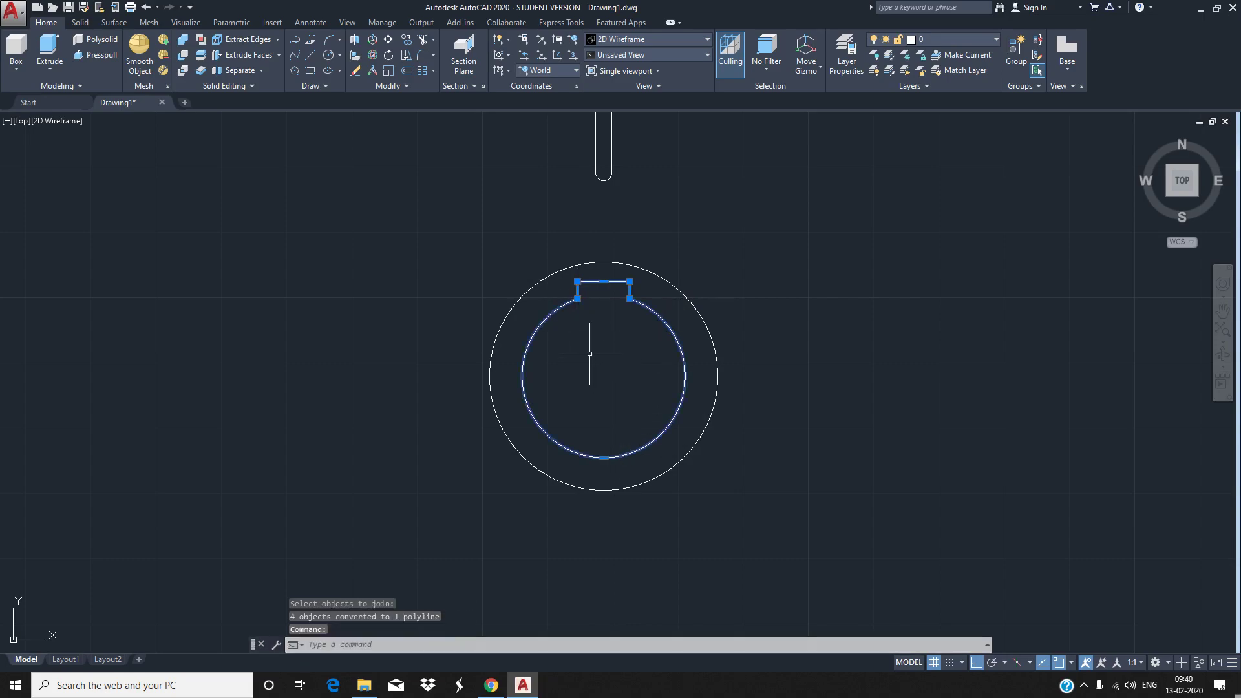
key("Escape")
scroll(611, 356, "up", 4)
Start the ARRAY command and cancel it before choosing objects
scroll(614, 357, "down", 6)
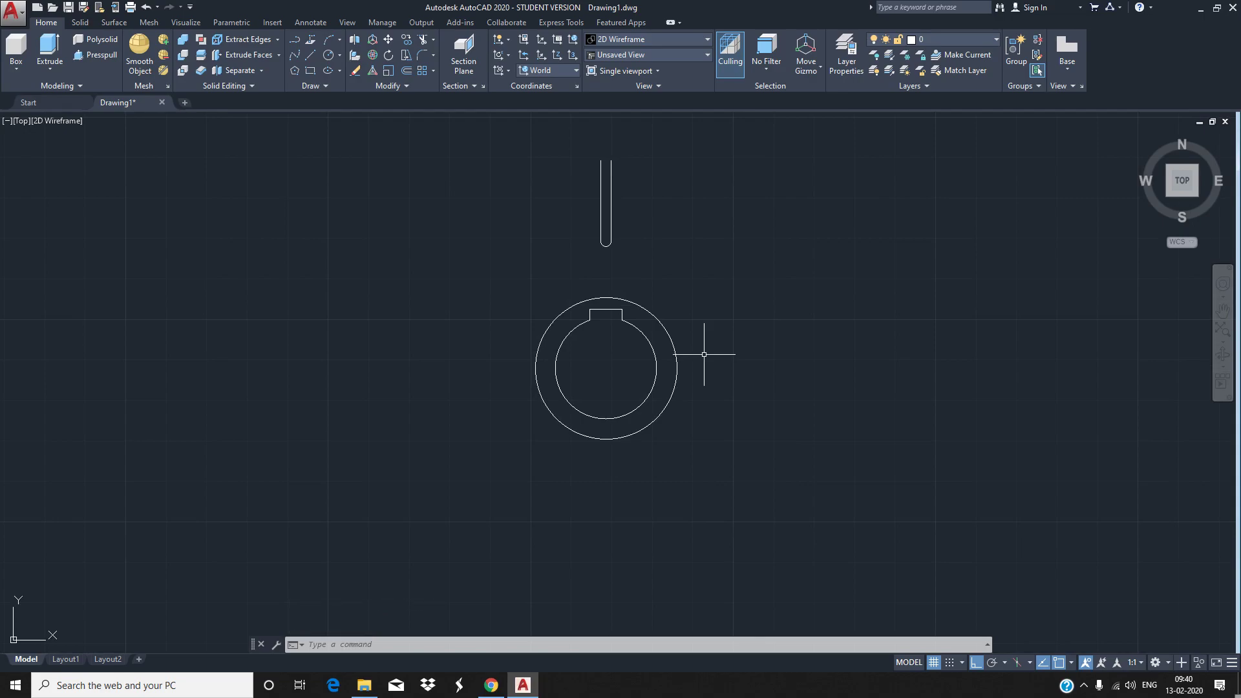
type("er")
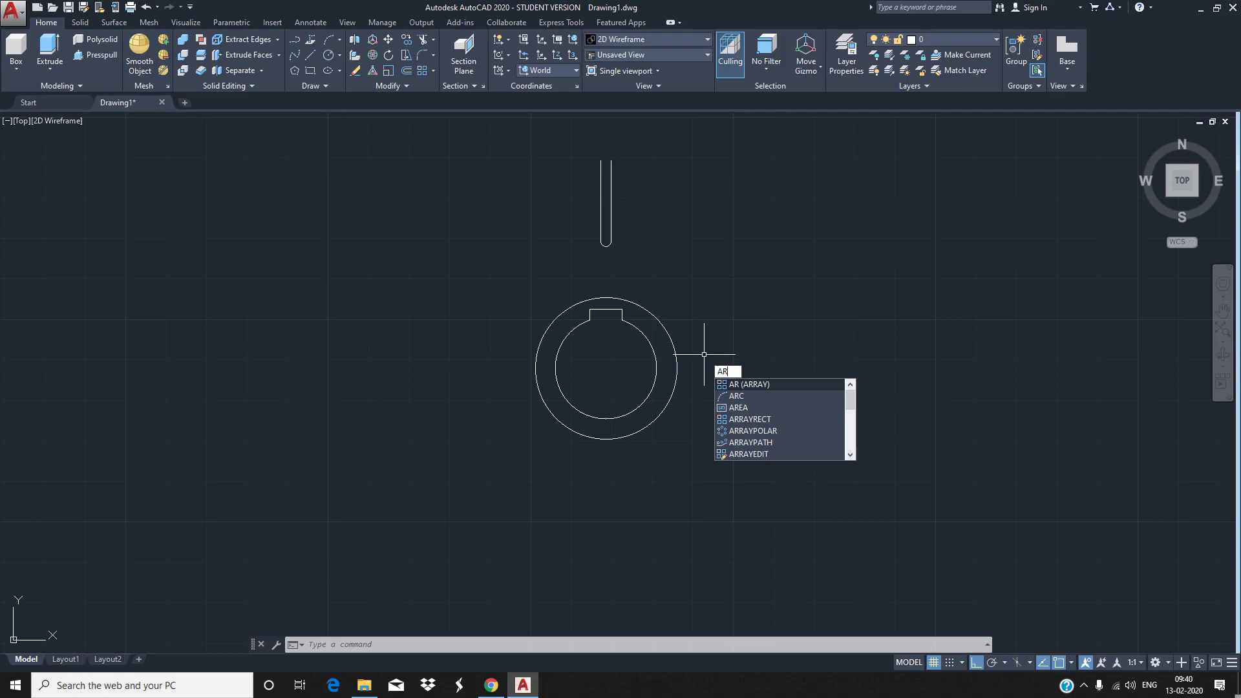
key("Return")
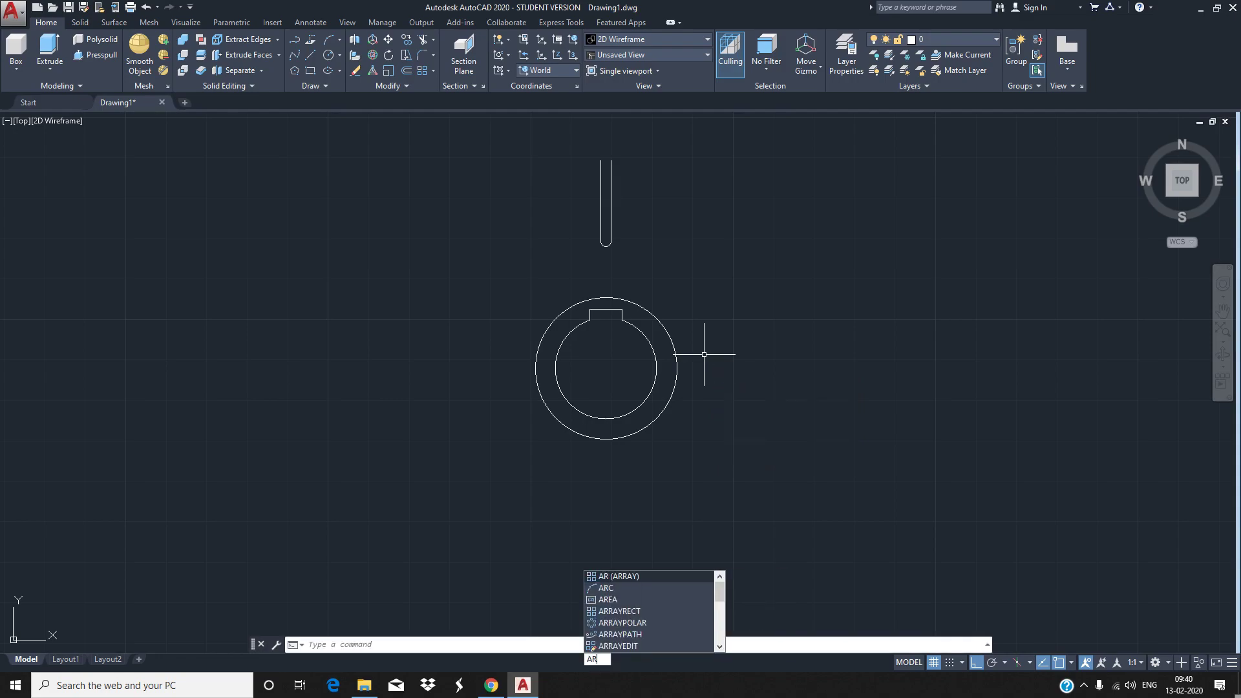
key("Return")
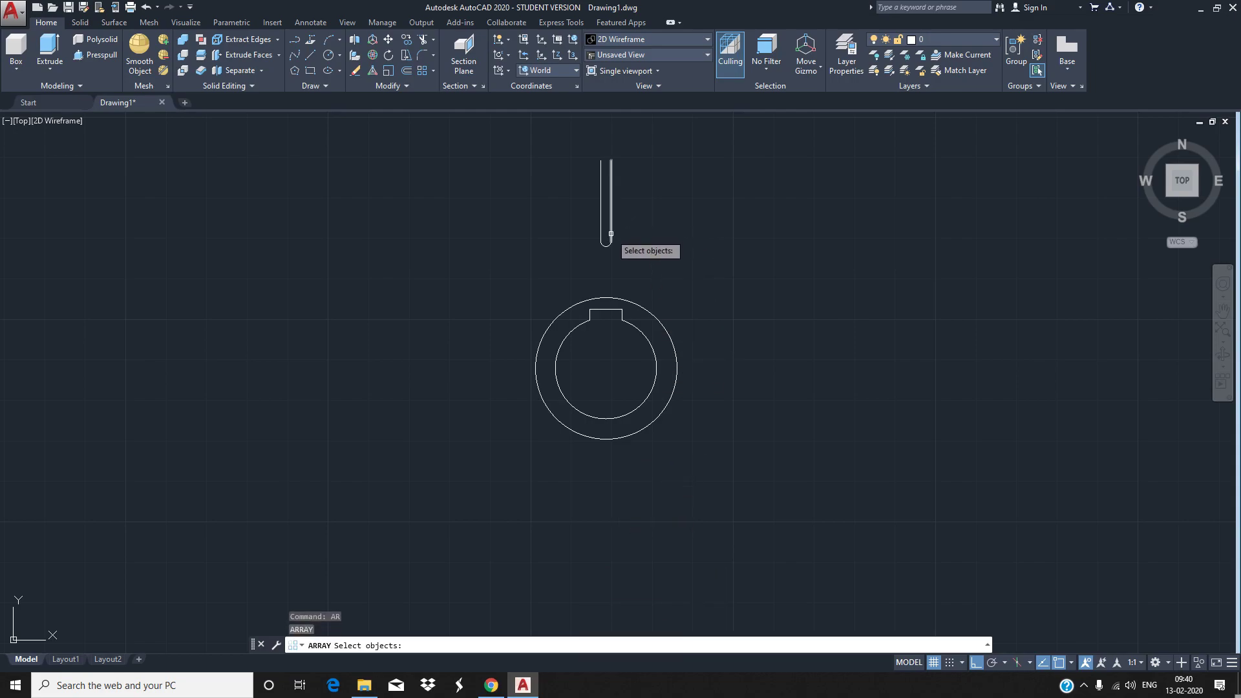
key("Escape")
Pick the slot's straight sides, clear the selection, and abandon a second ARRAY attempt
left_click(606, 241)
left_click(607, 247)
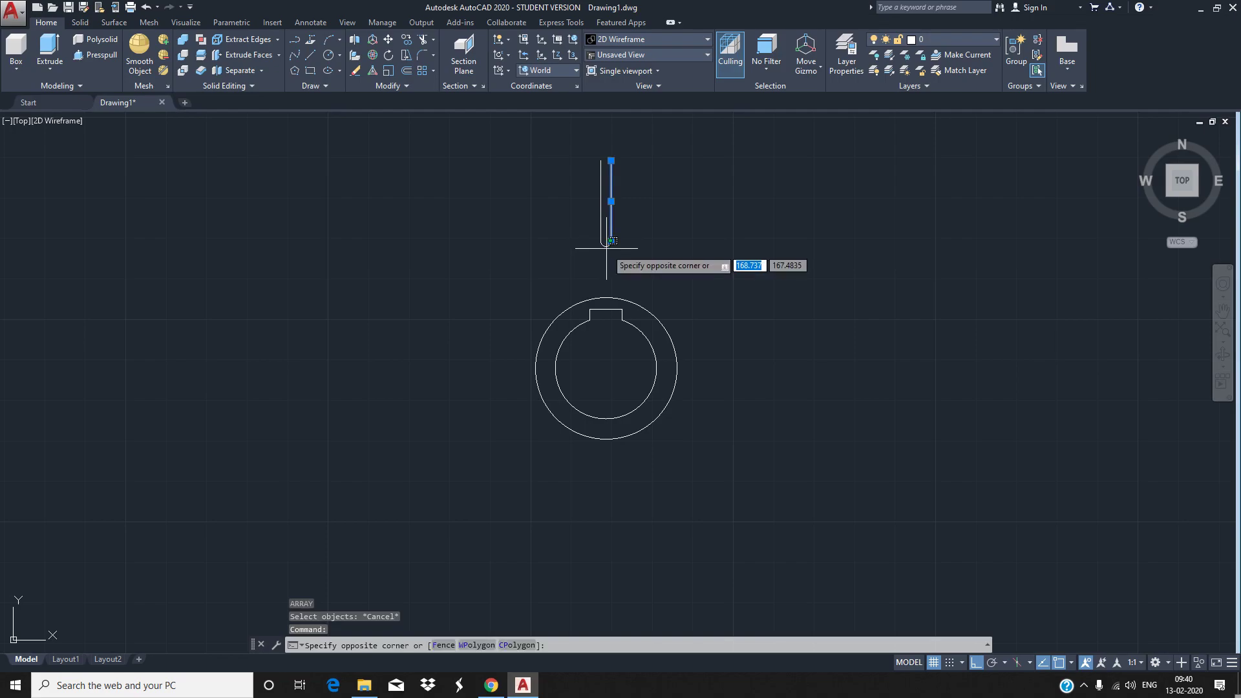
left_click(583, 243)
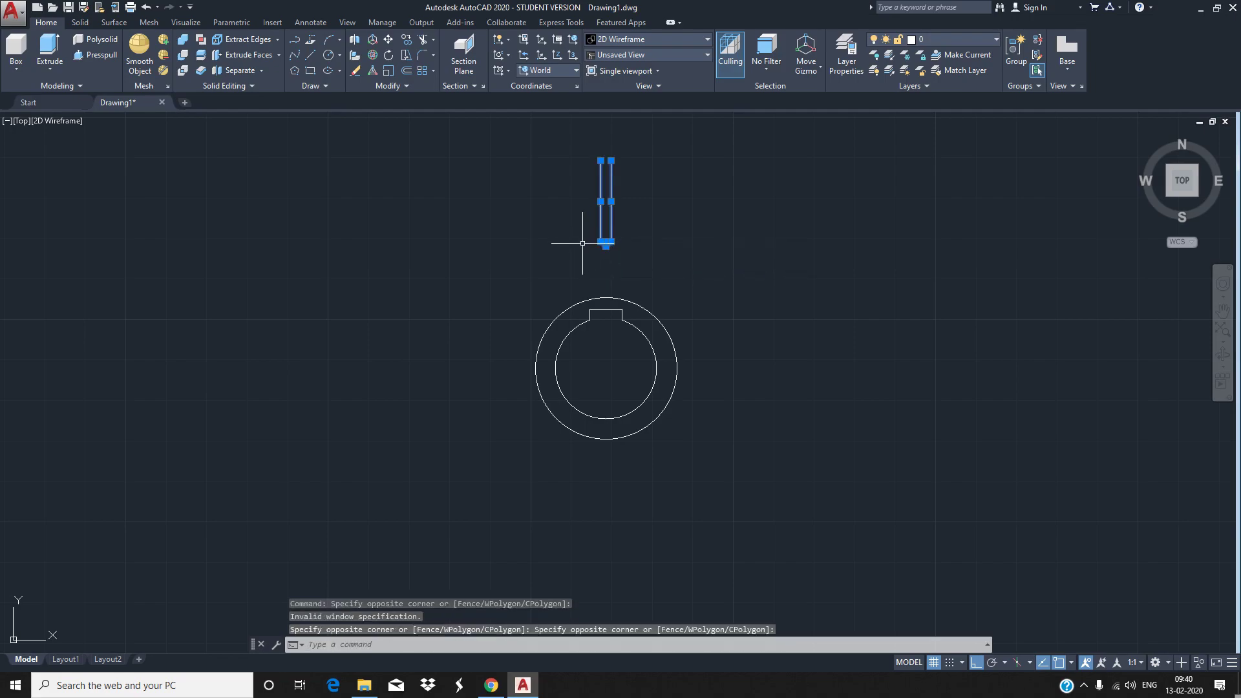
key("Escape")
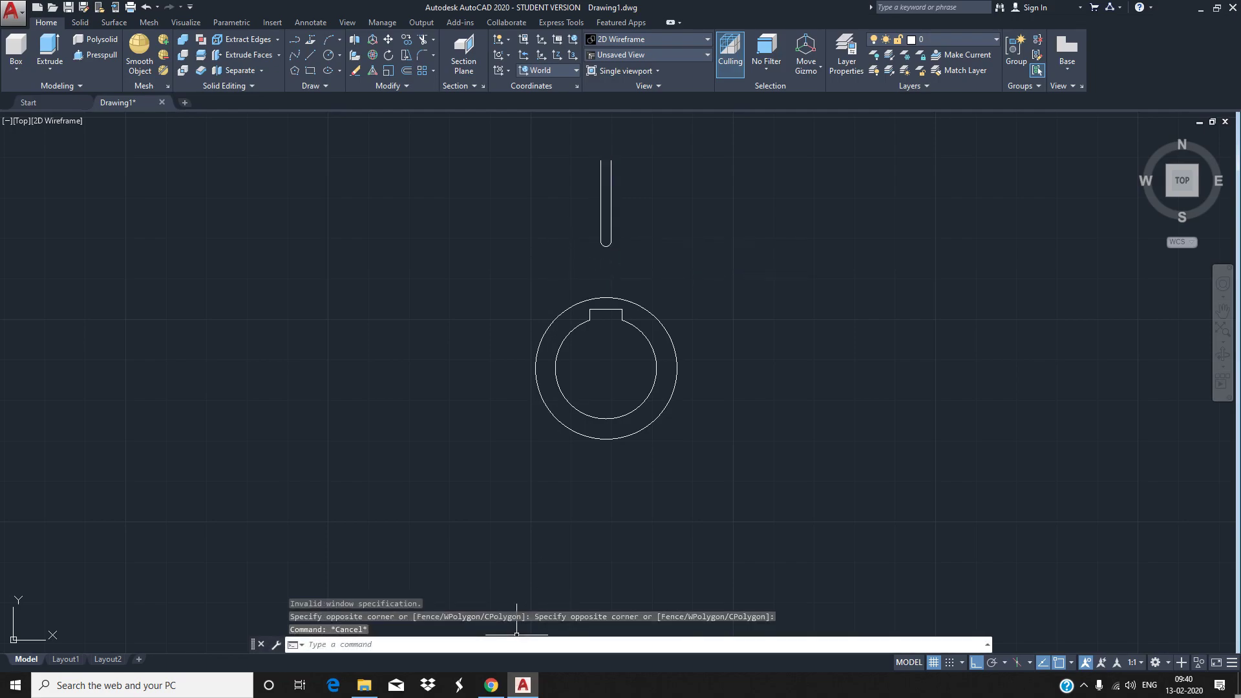
type("ar")
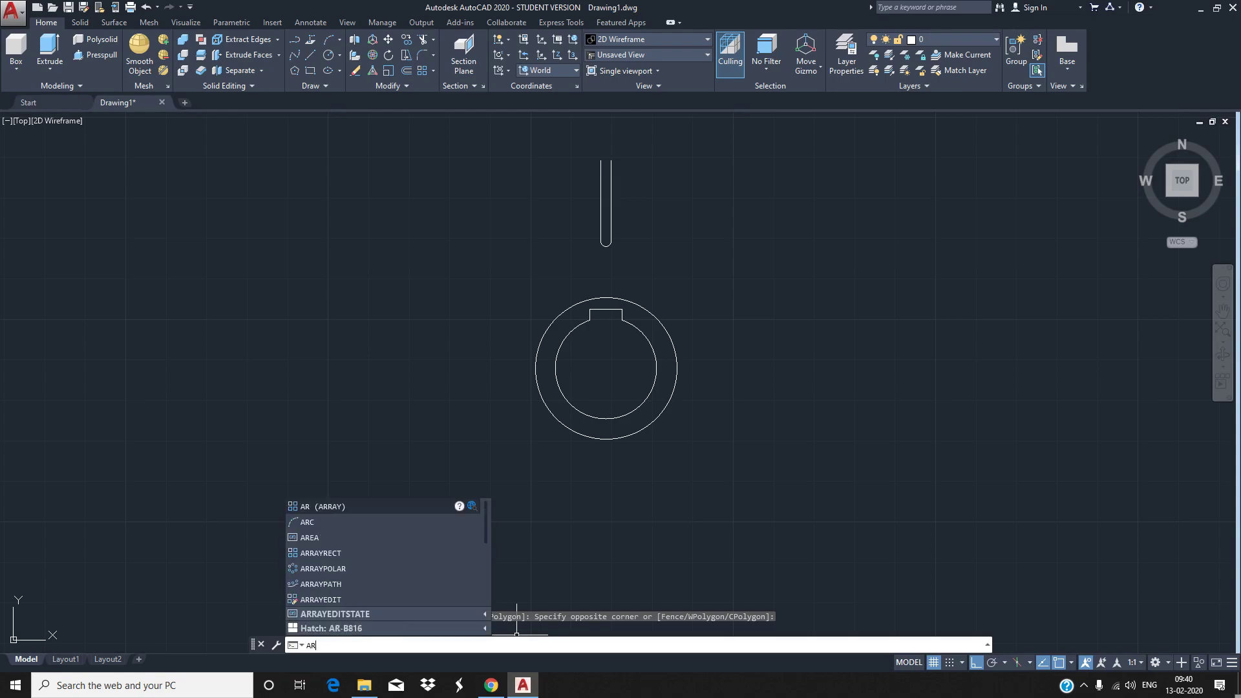
key("Return")
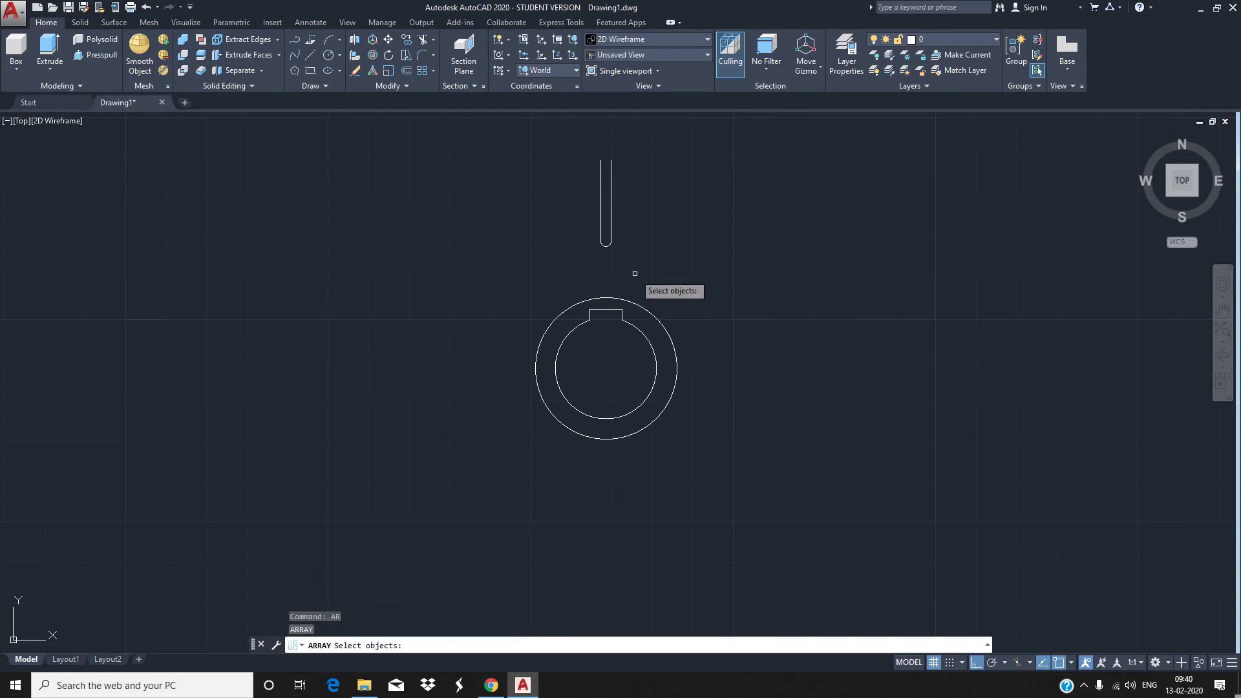
key("Escape")
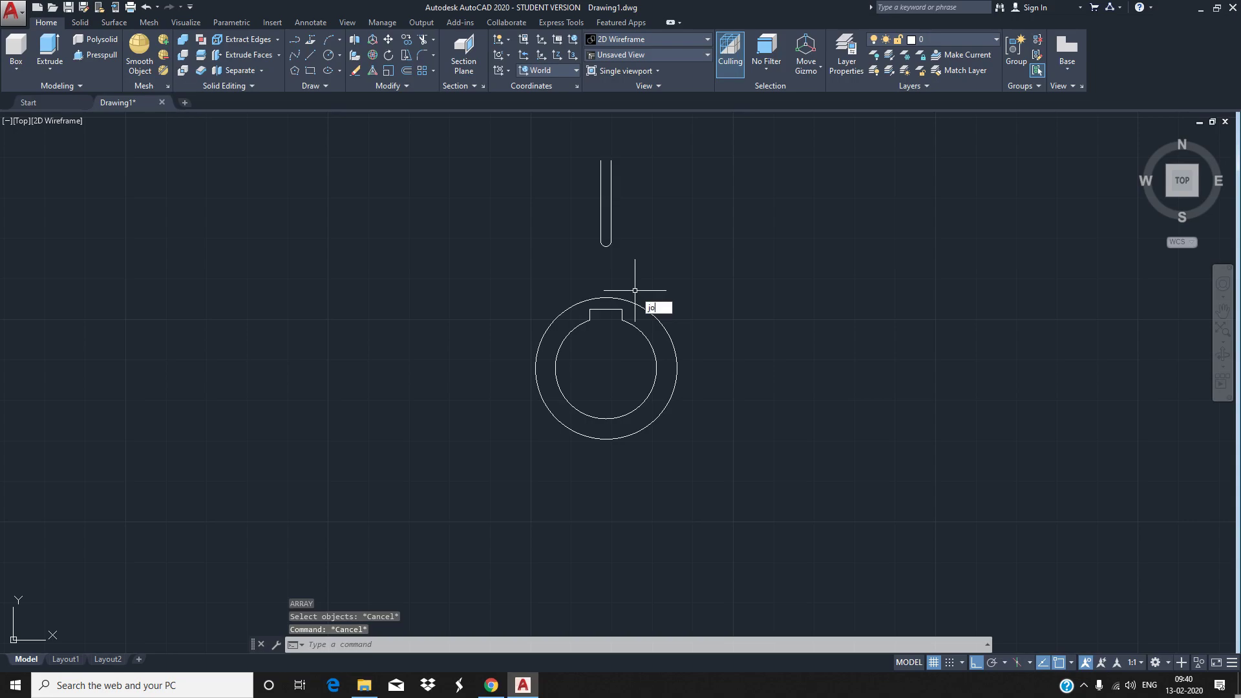
key("Return")
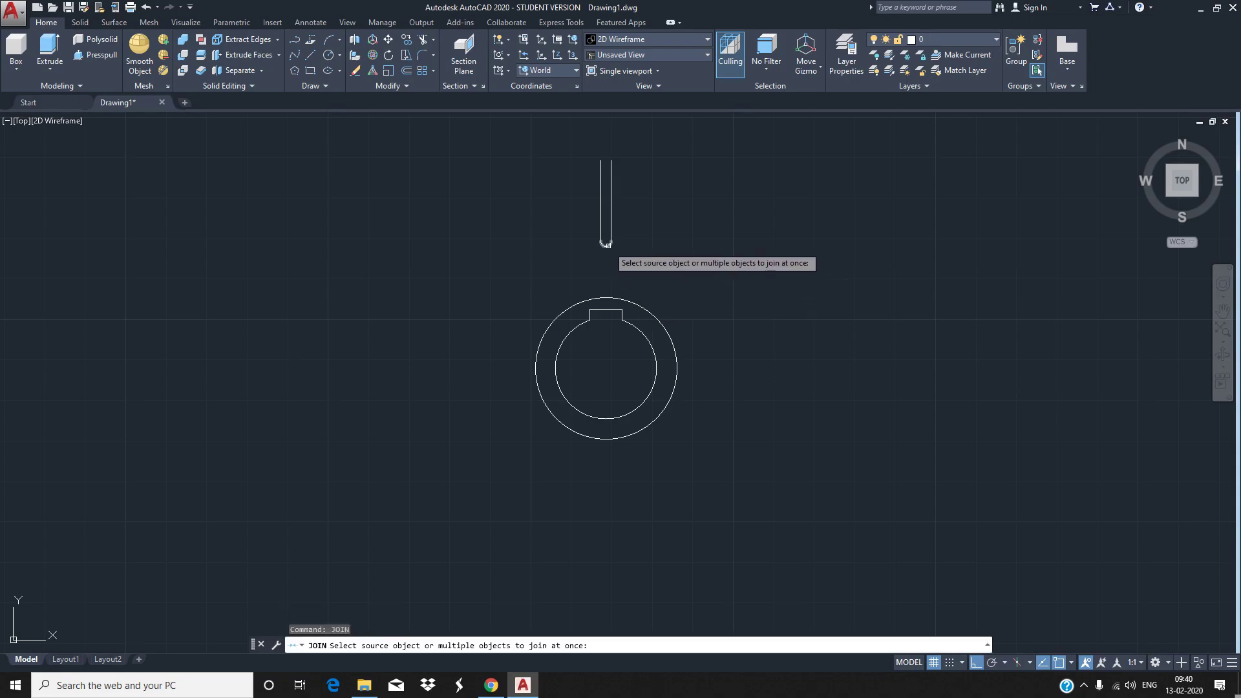
Join the slot's two parallel lines and its rounded end arc into one polyline
left_click(607, 244)
left_click(601, 225)
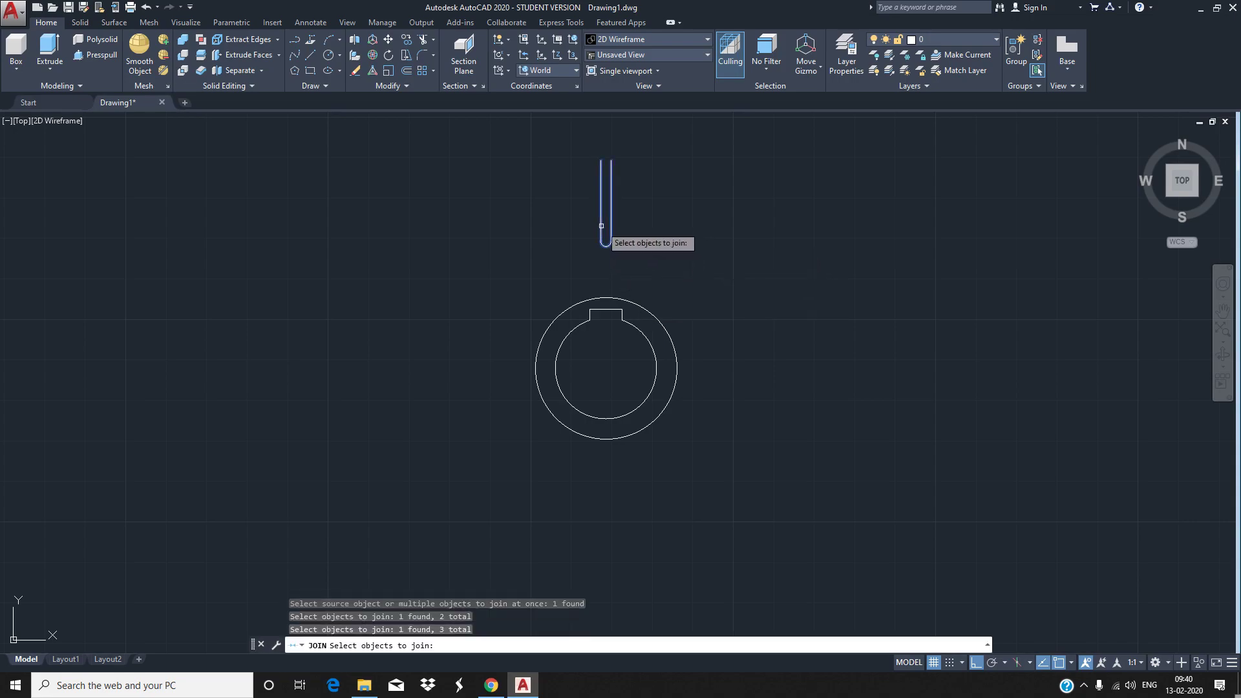
key("Return")
left_click(605, 245)
scroll(607, 239, "up", 2)
scroll(607, 238, "up", 2)
middle_click_drag(608, 239, 681, 342)
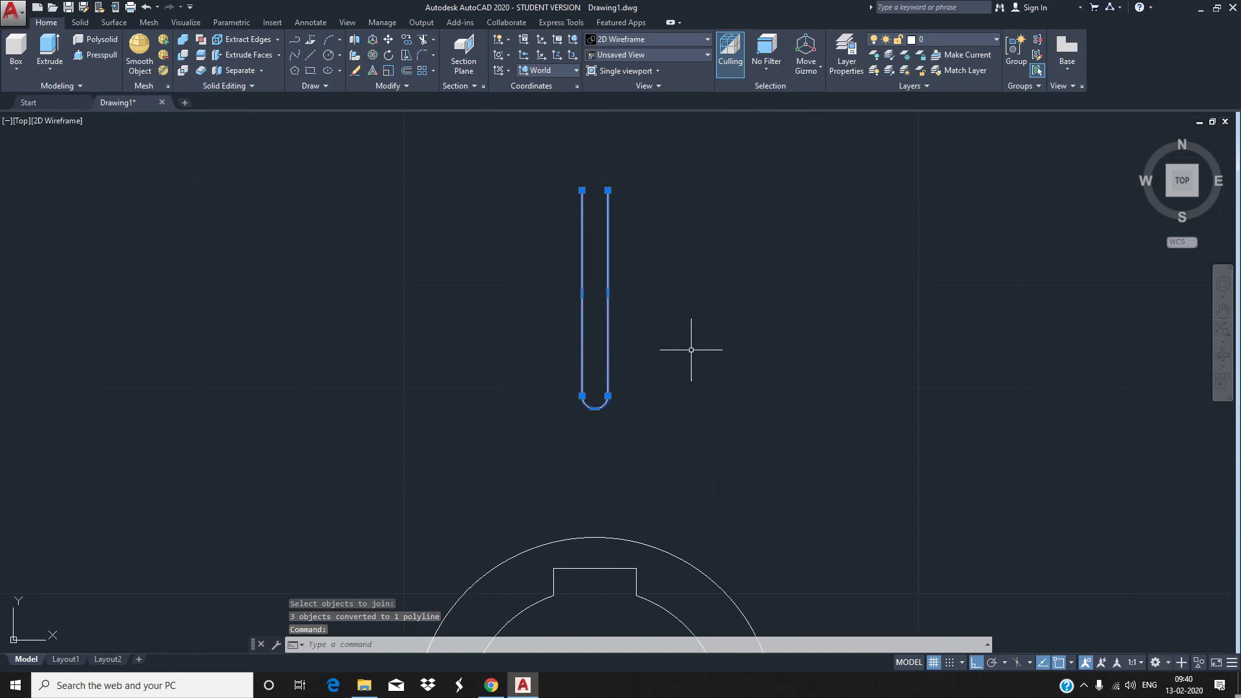
key("Escape")
scroll(692, 349, "down", 4)
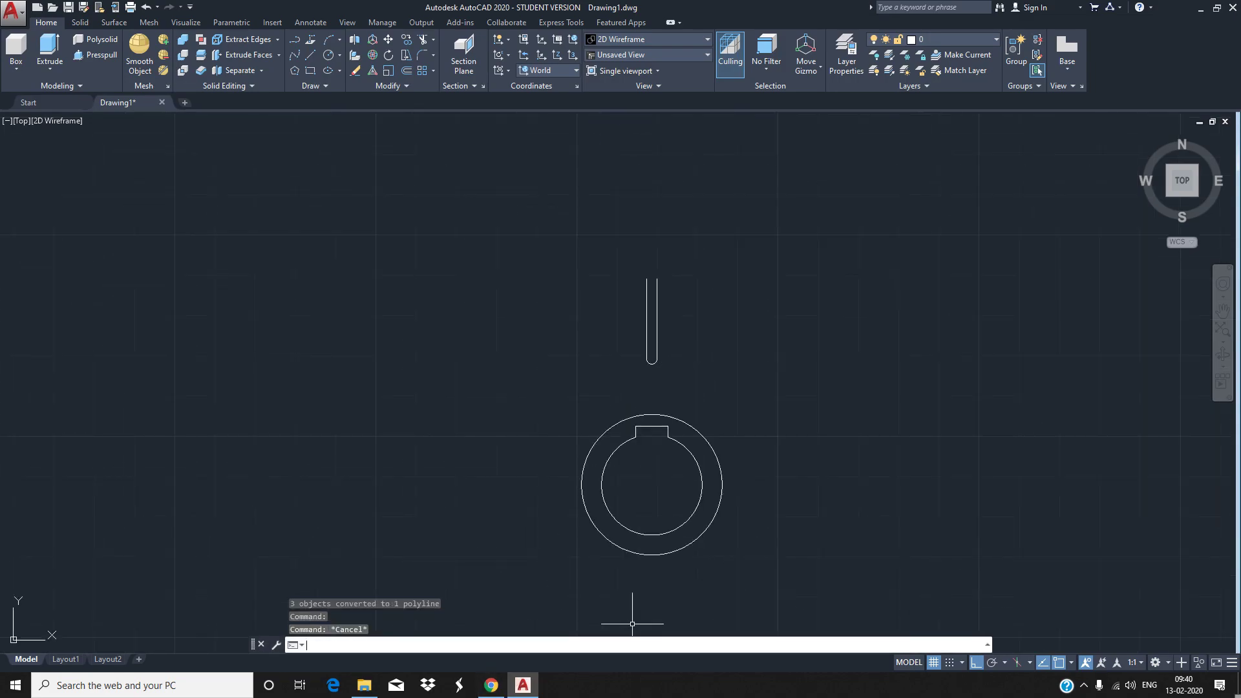
type("Ar")
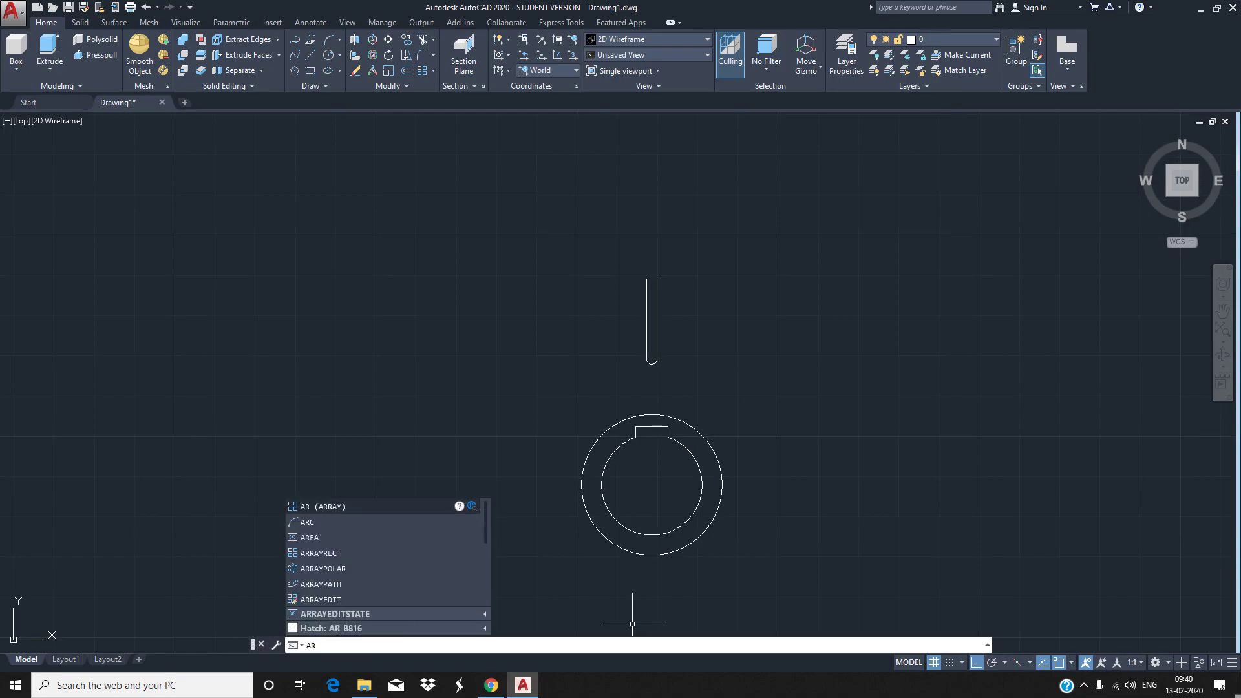
key("Return")
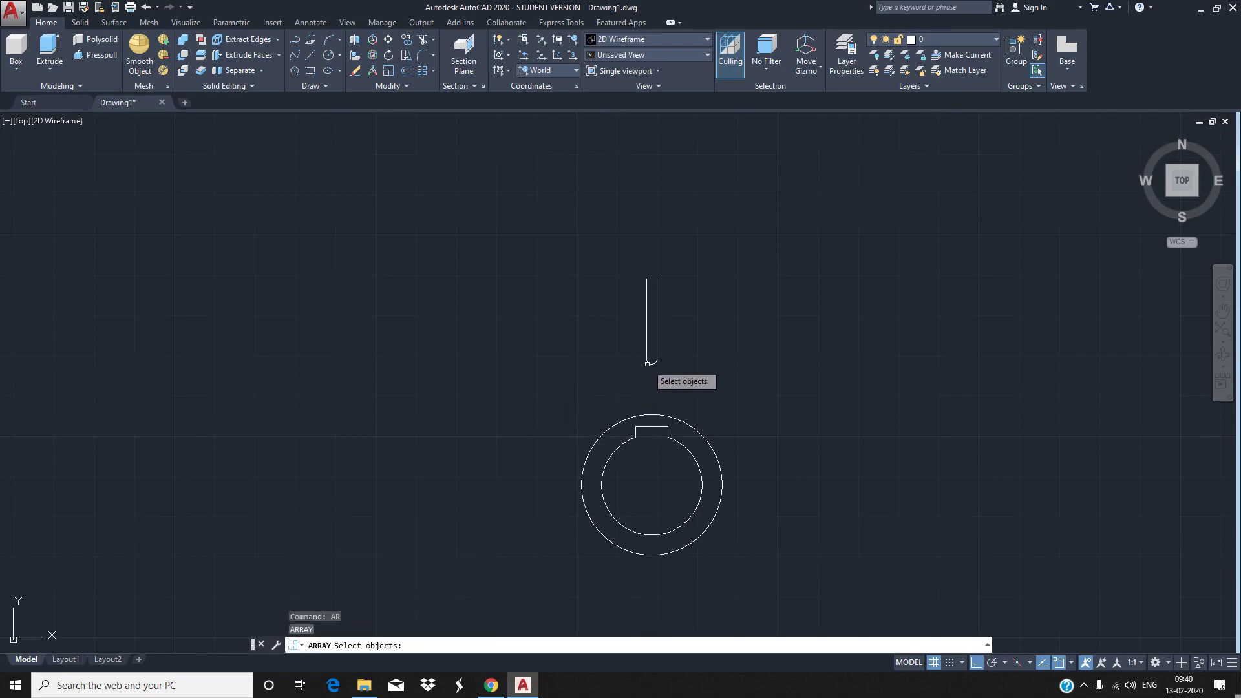
left_click(647, 362)
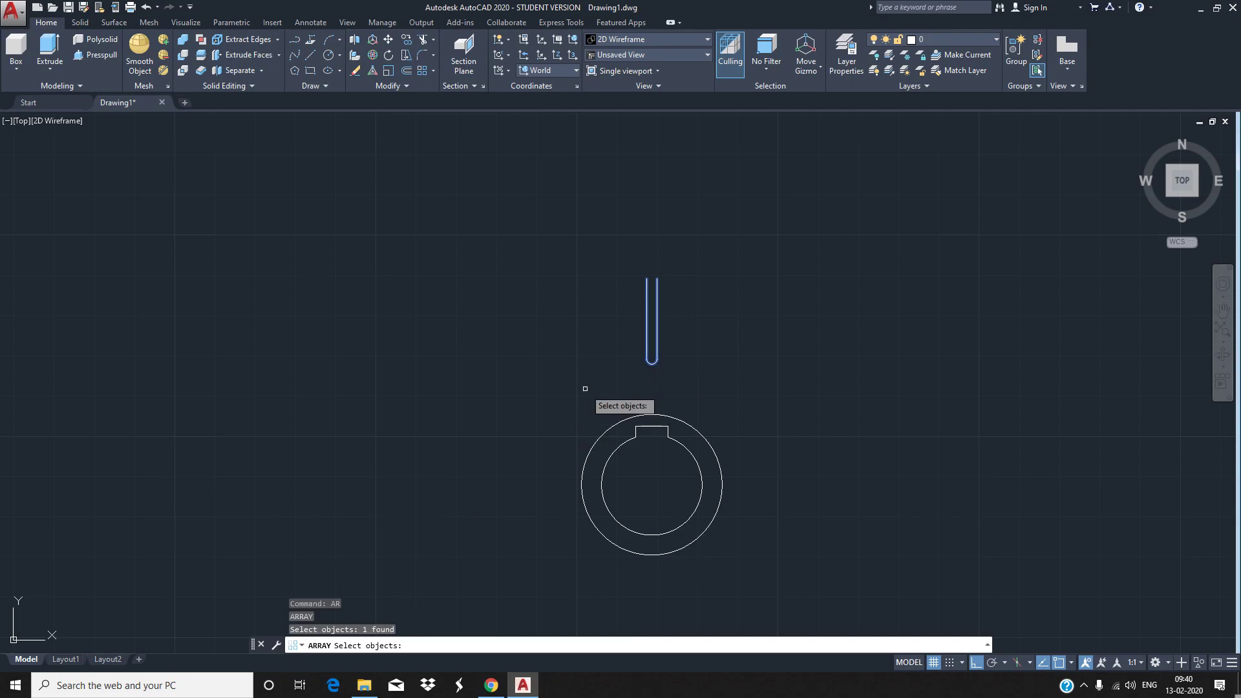
key("Return")
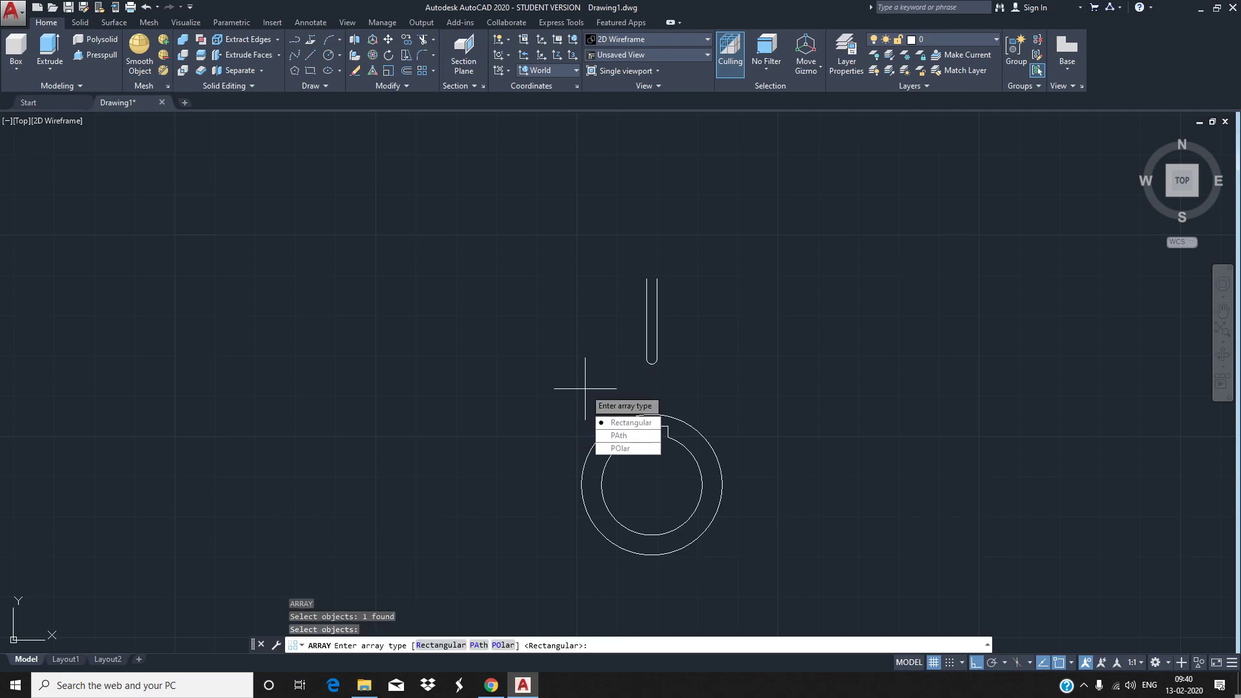
left_click(621, 448)
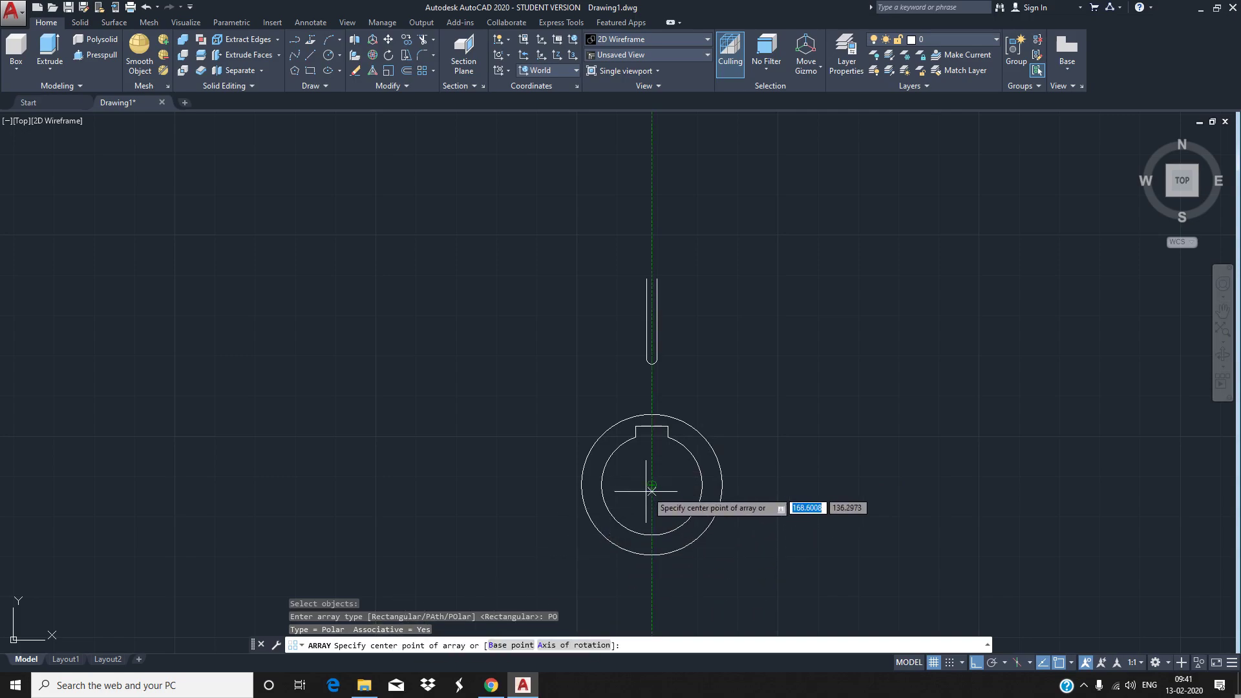
left_click(652, 484)
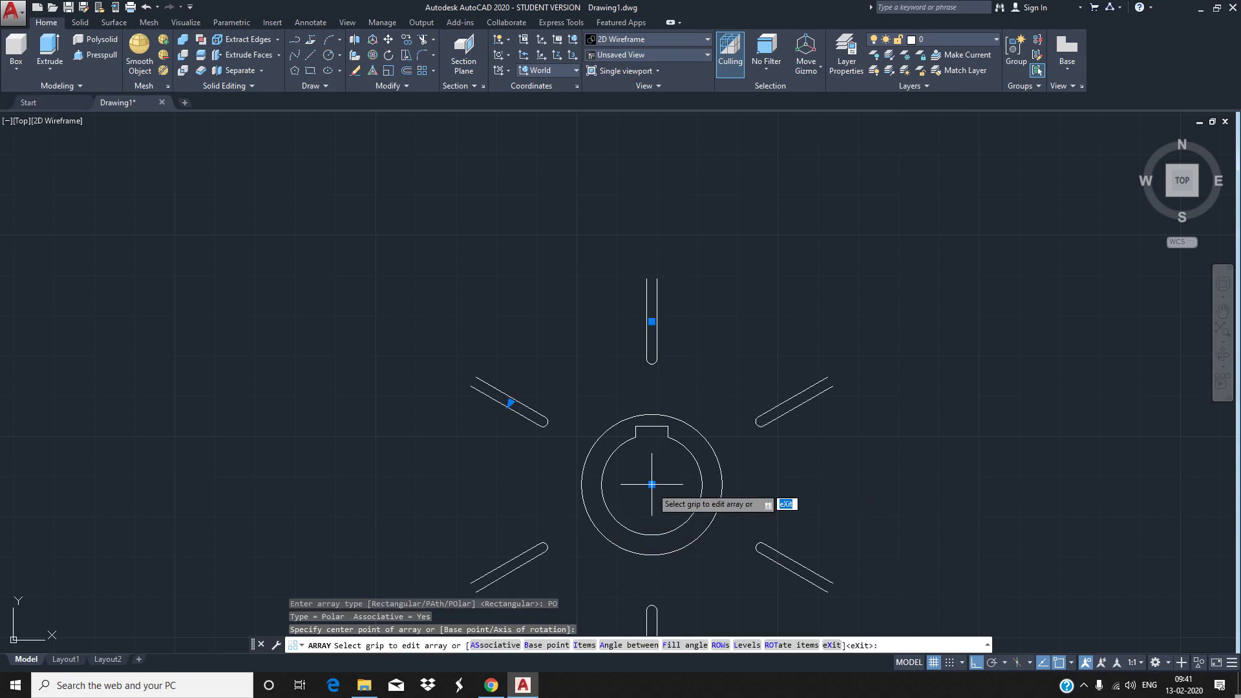
scroll(685, 368, "down", 5)
middle_click_drag(698, 477, 682, 380)
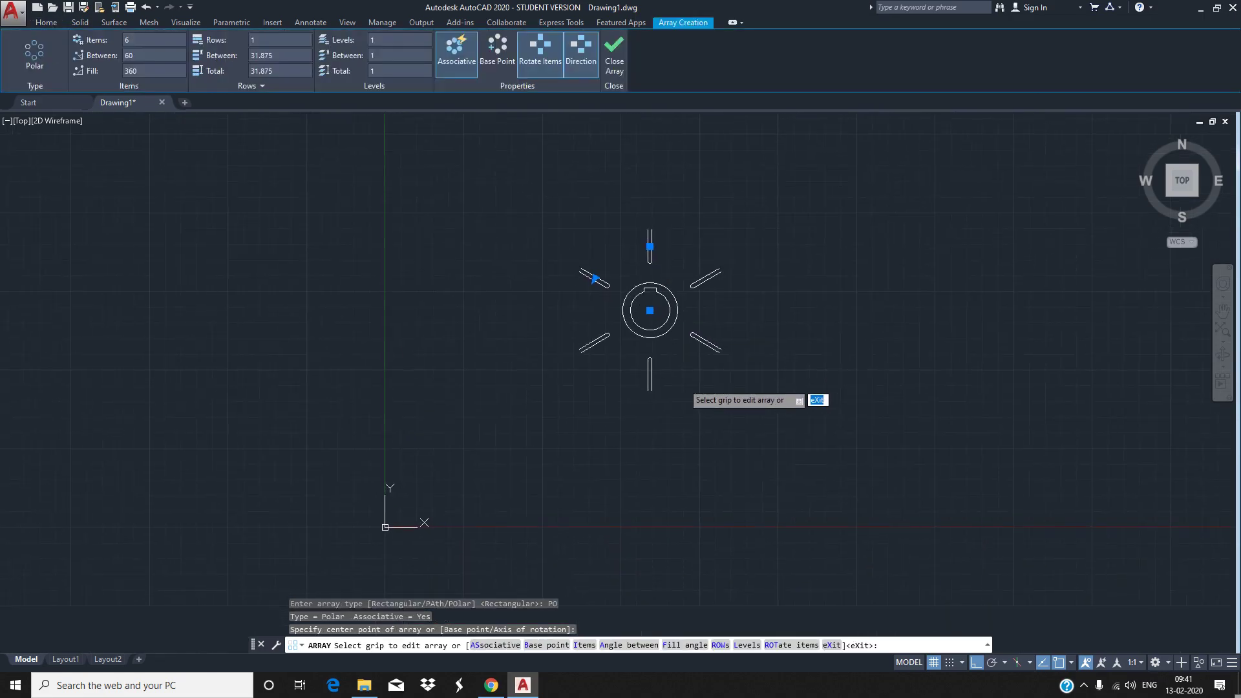
scroll(658, 315, "up", 1)
scroll(659, 315, "up", 1)
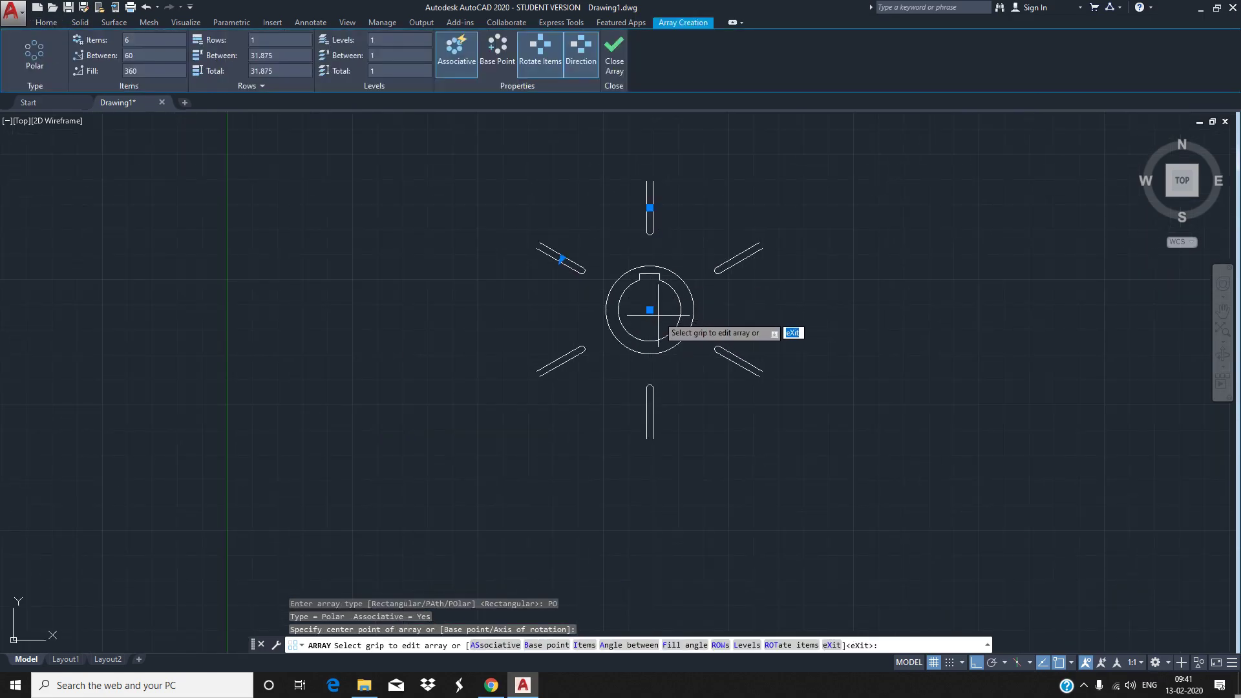
key("ctrl+z")
key("Escape")
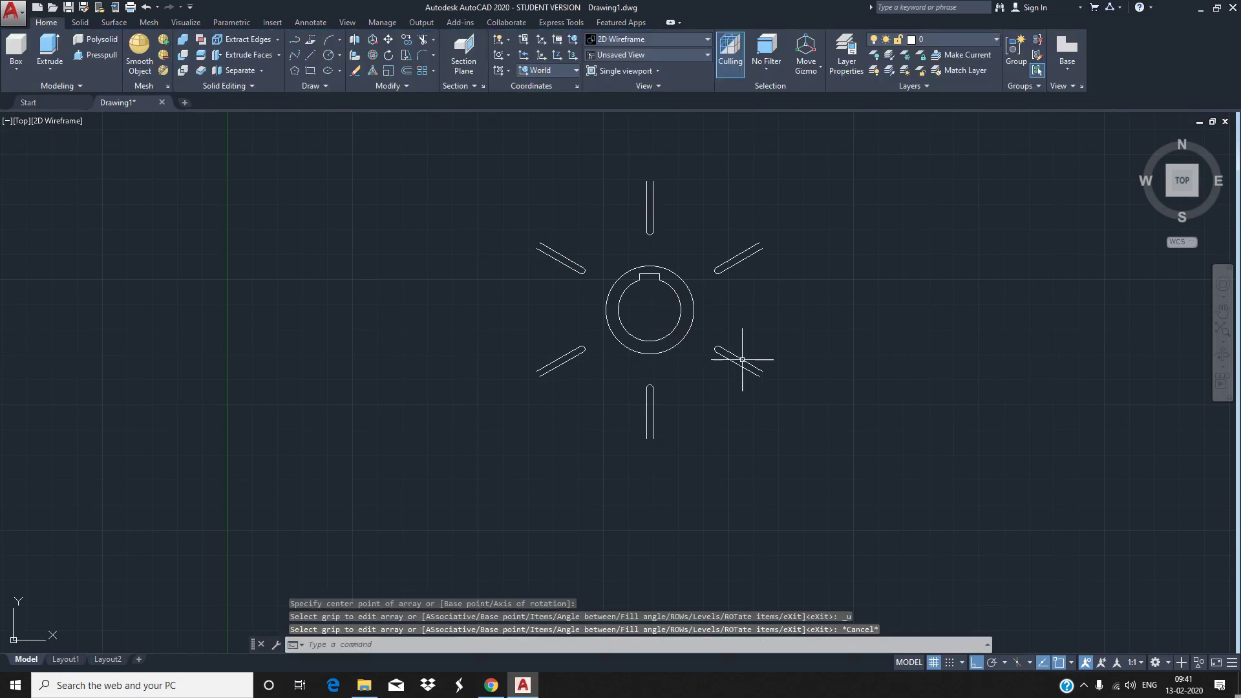
key("ctrl+z")
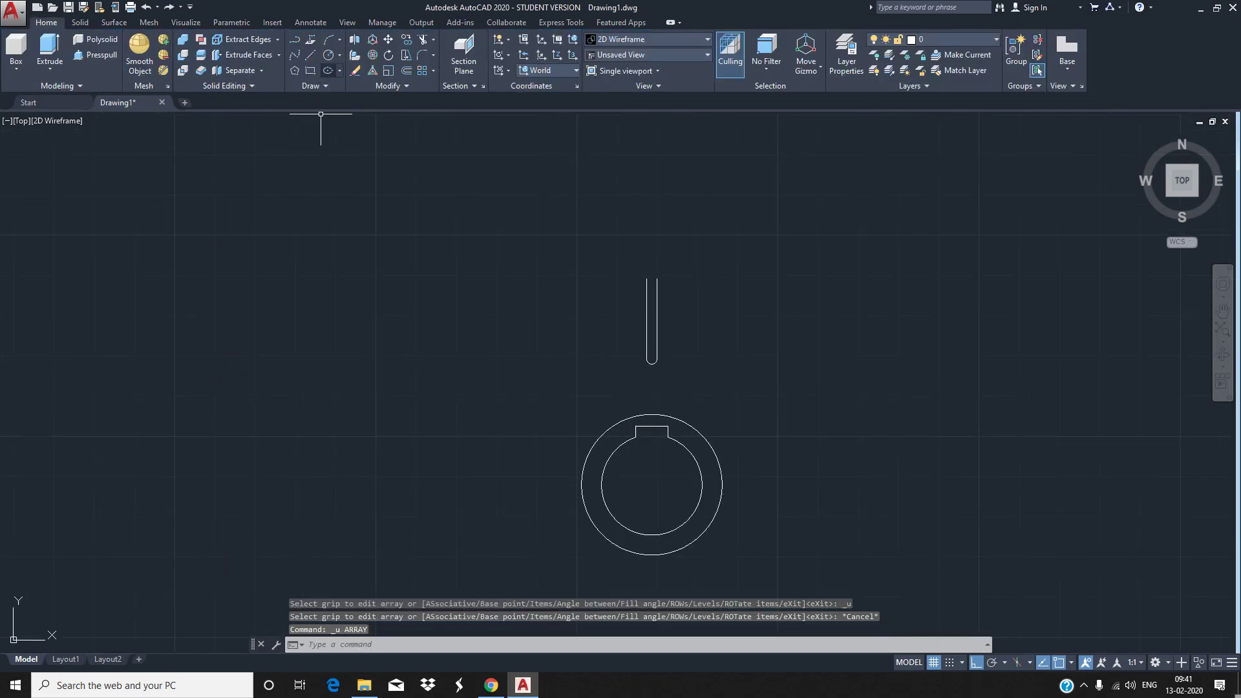
Draw 2.5-unit horizontal flare lines from the slot's top-right and top-left ends
type("l")
key("Return")
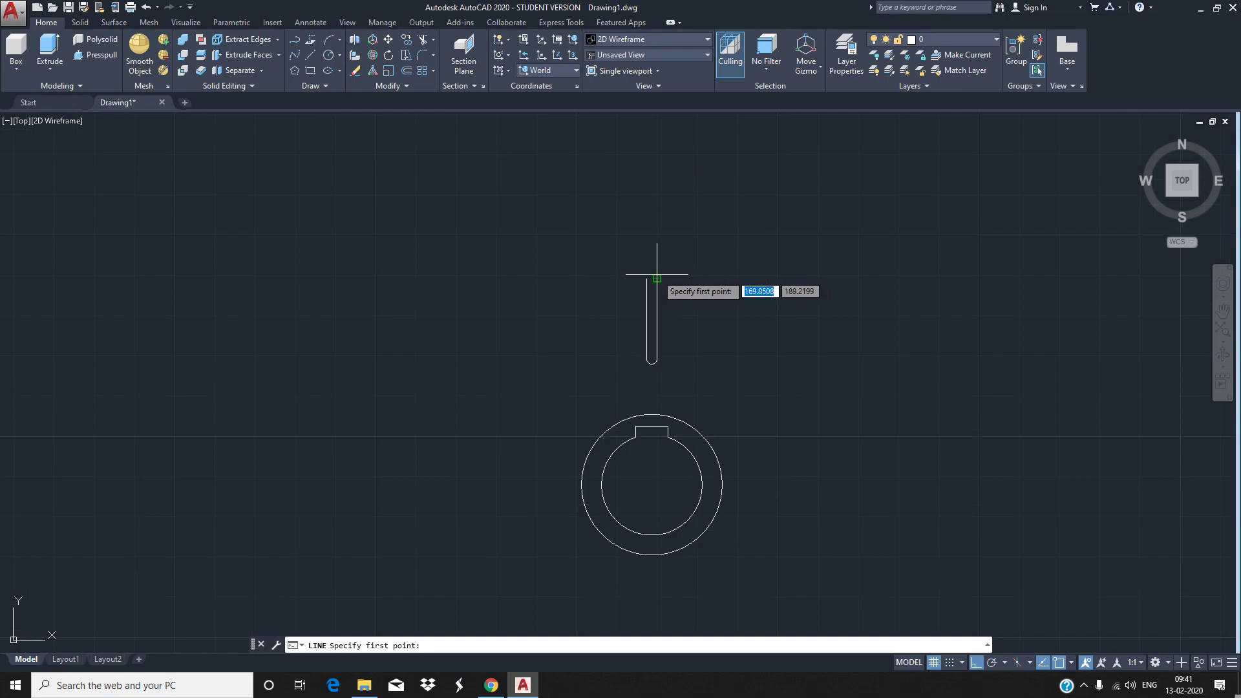
left_click(657, 279)
type("2")
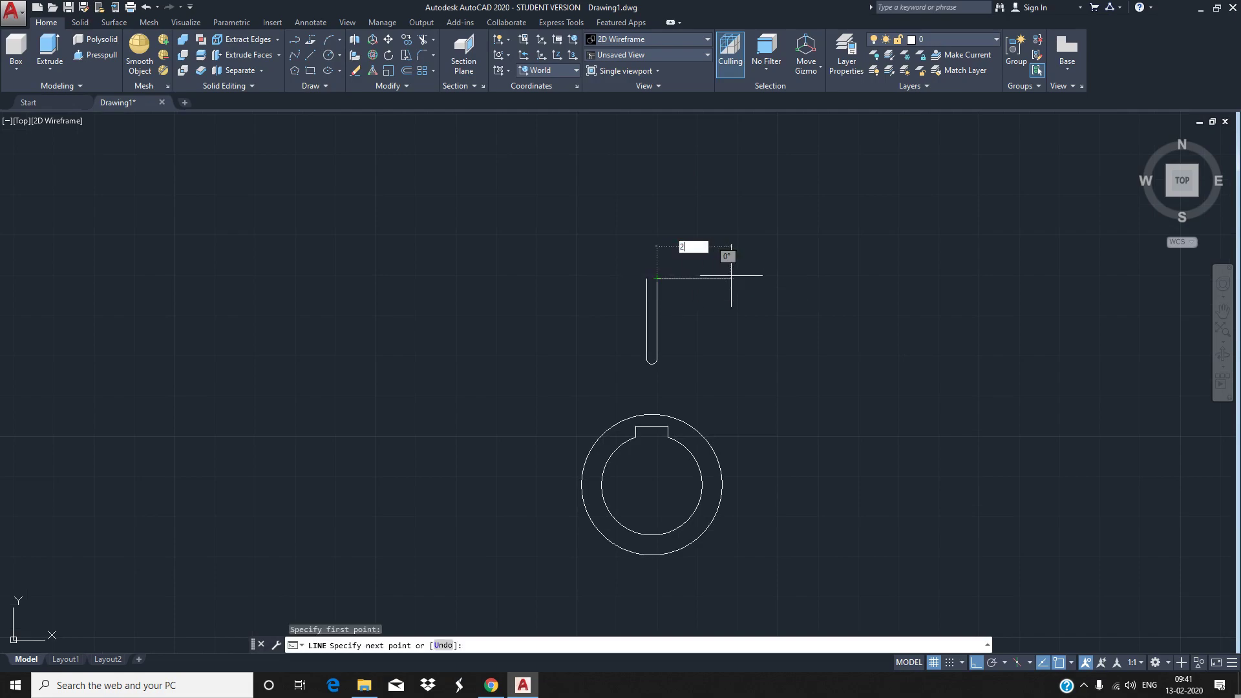
key("Return")
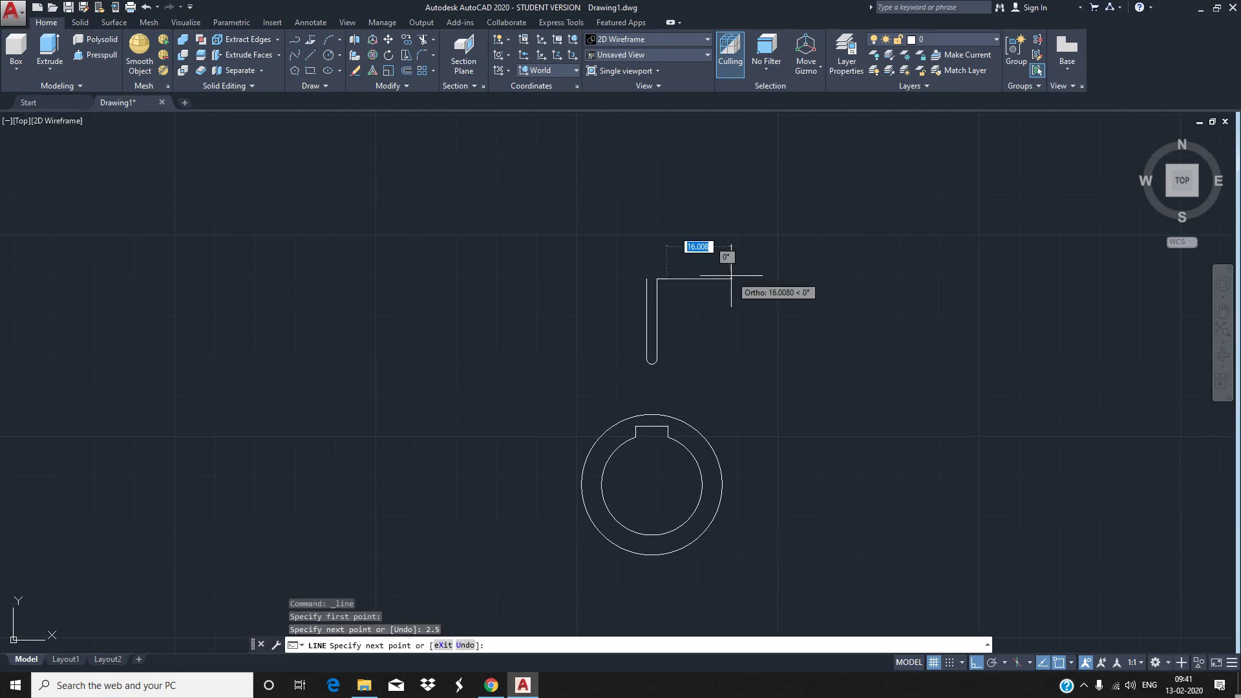
key("Escape")
key("Return")
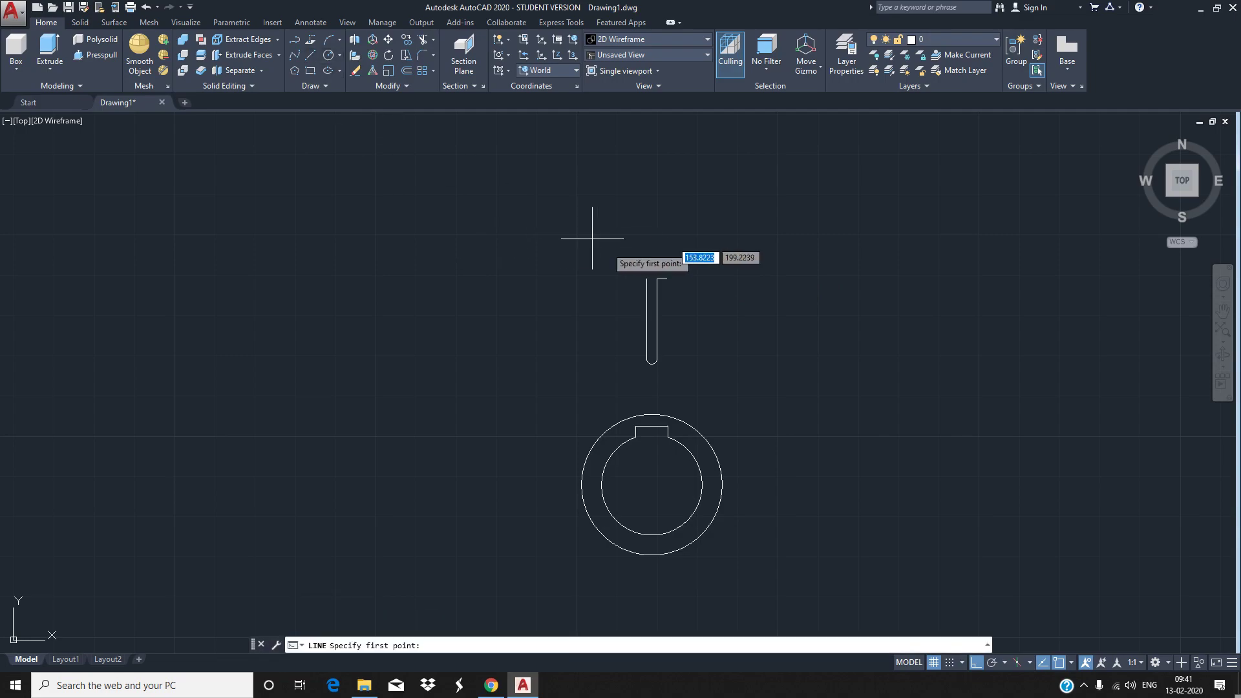
left_click(646, 279)
type("2.5")
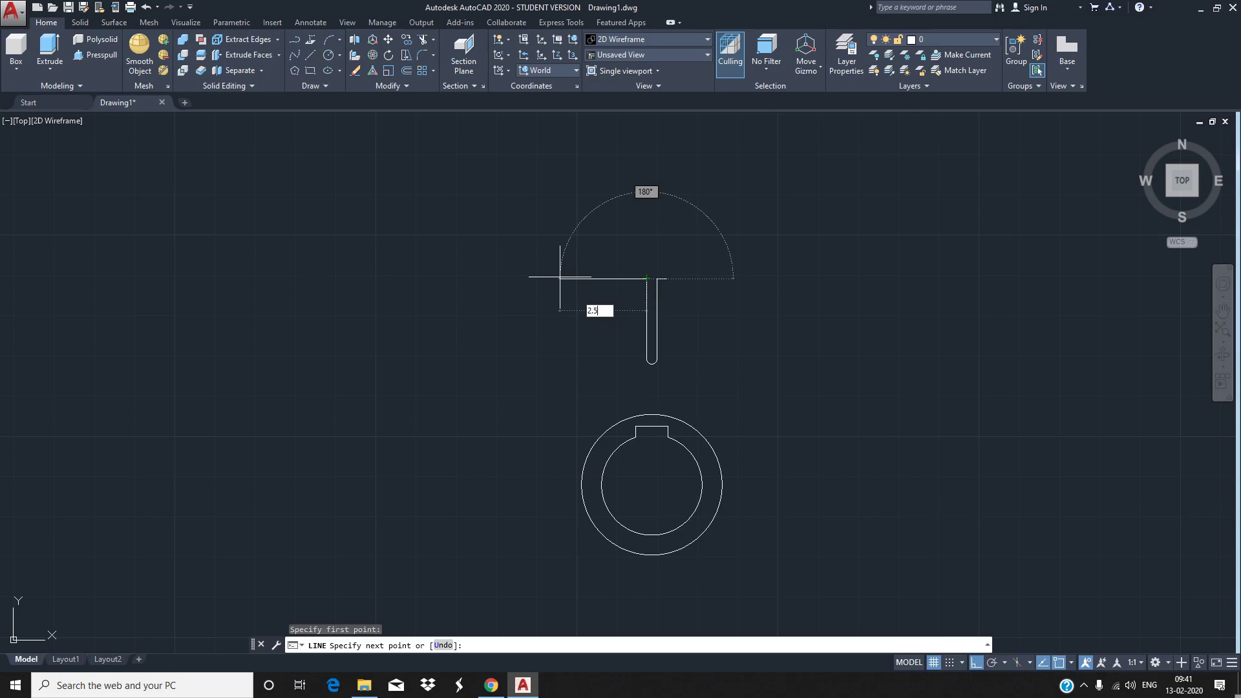
key("Return")
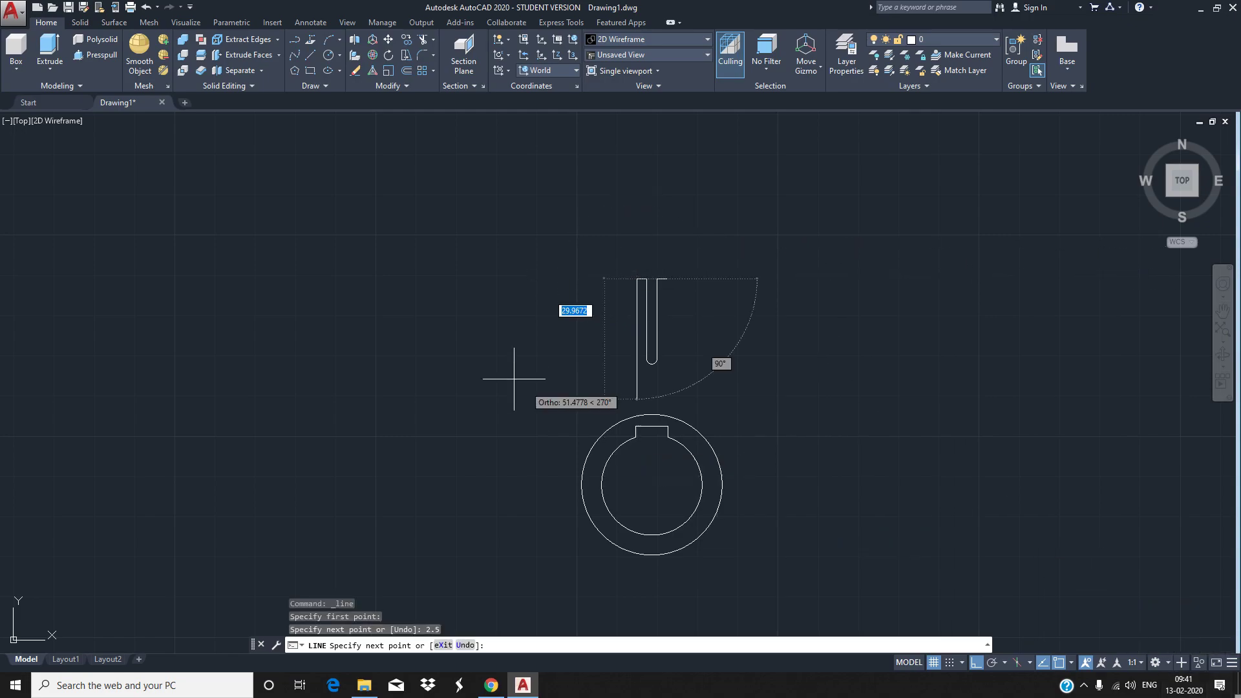
key("Escape")
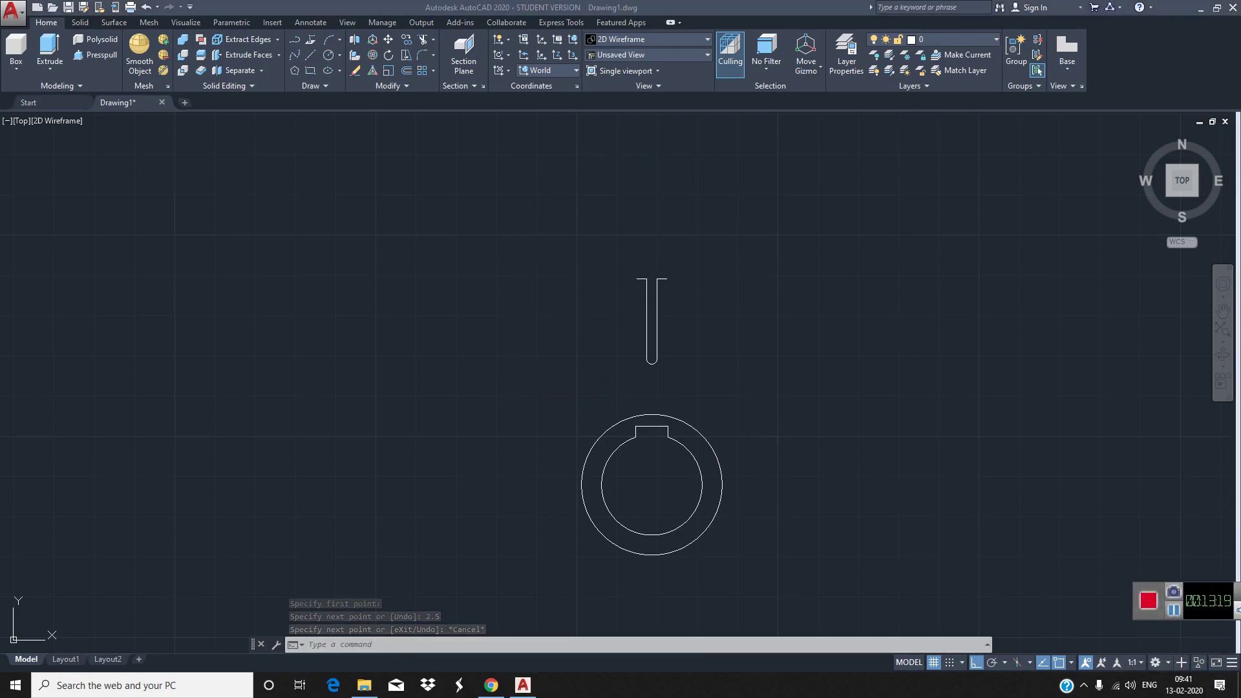
scroll(672, 323, "down", 2)
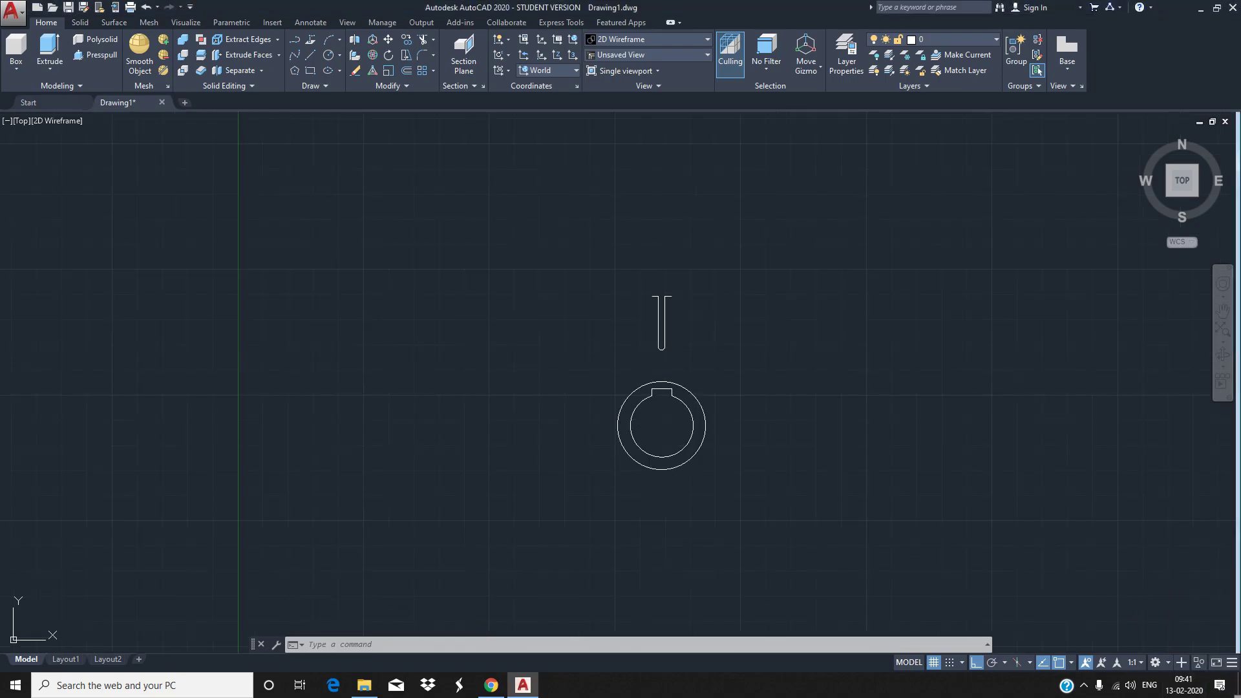
Join both 2.5 flare lines and the U-shaped slot into one continuous polyline
scroll(686, 306, "up", 2)
scroll(669, 325, "up", 2)
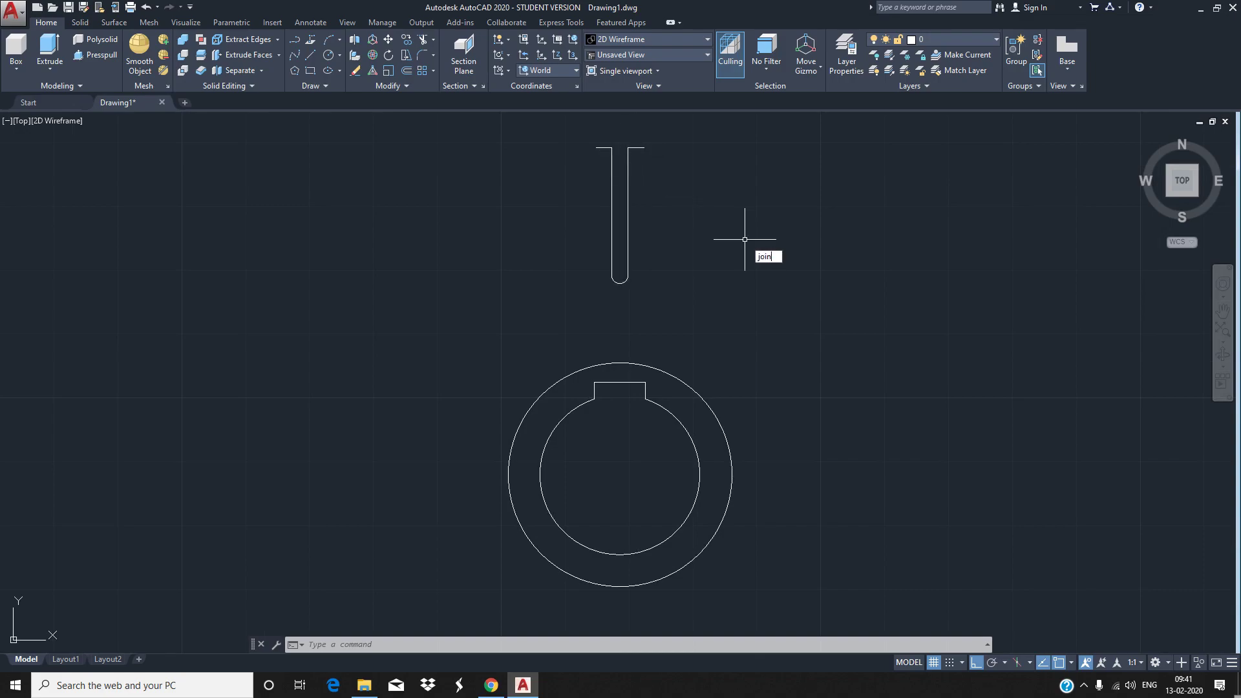
key("Return")
left_click(633, 149)
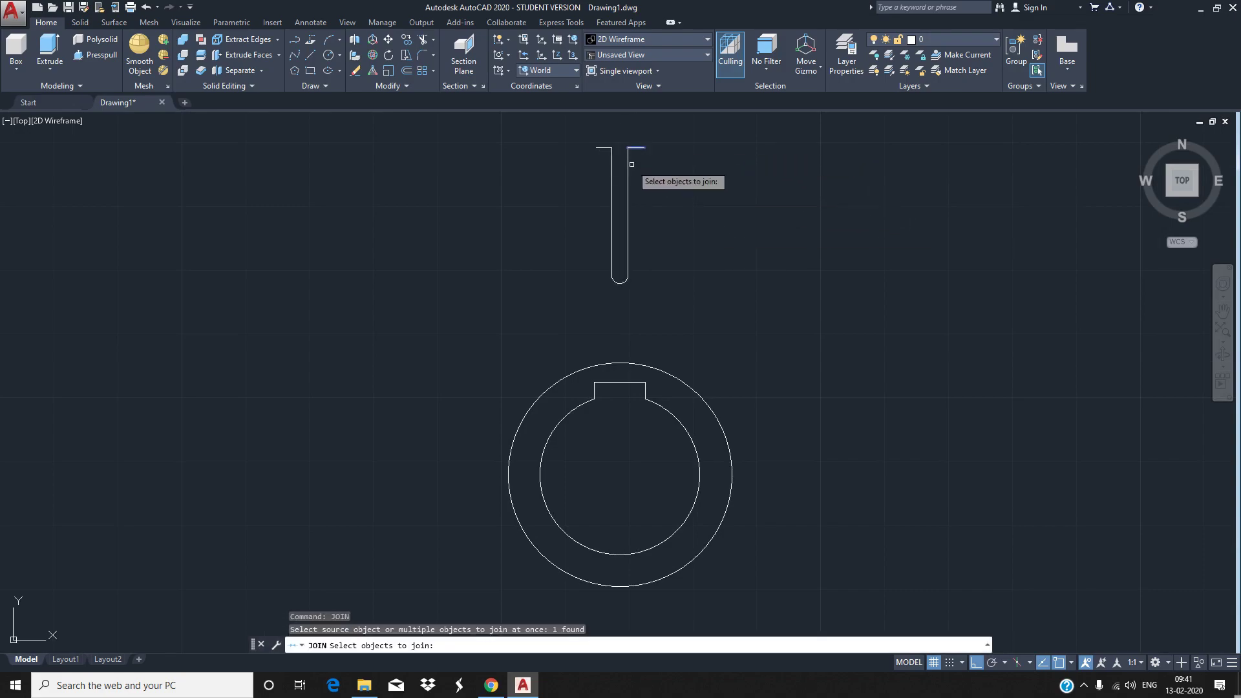
left_click(627, 161)
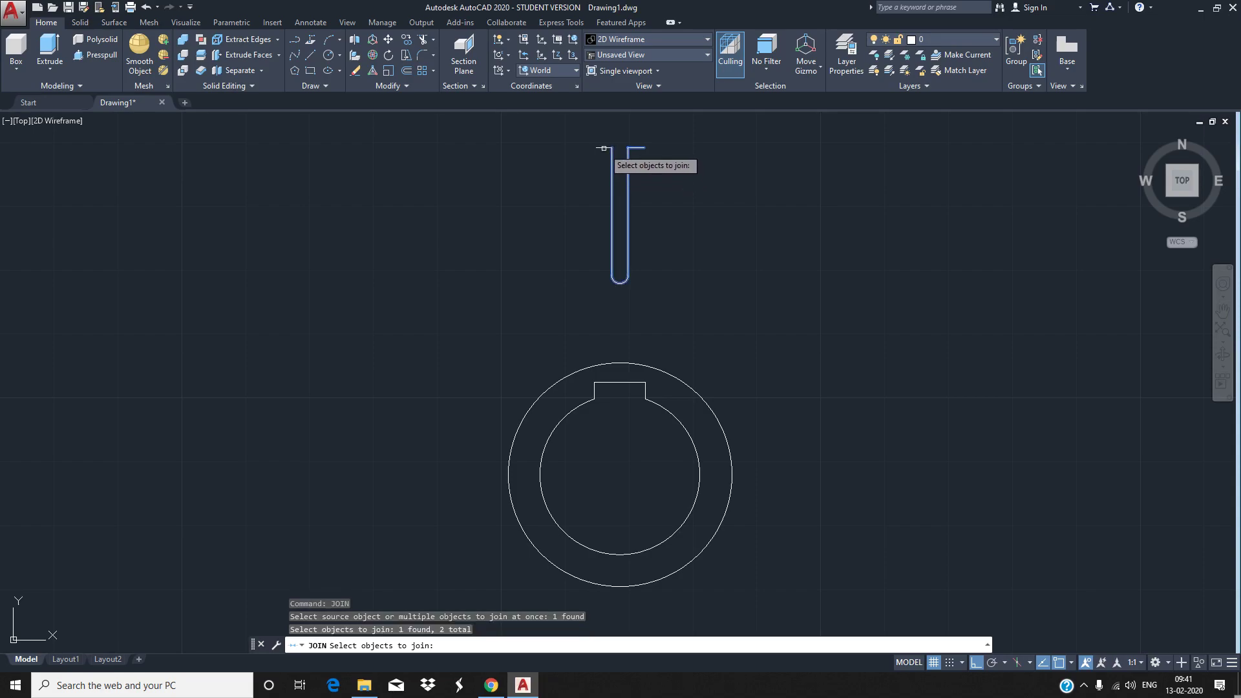
left_click(603, 148)
key("Return")
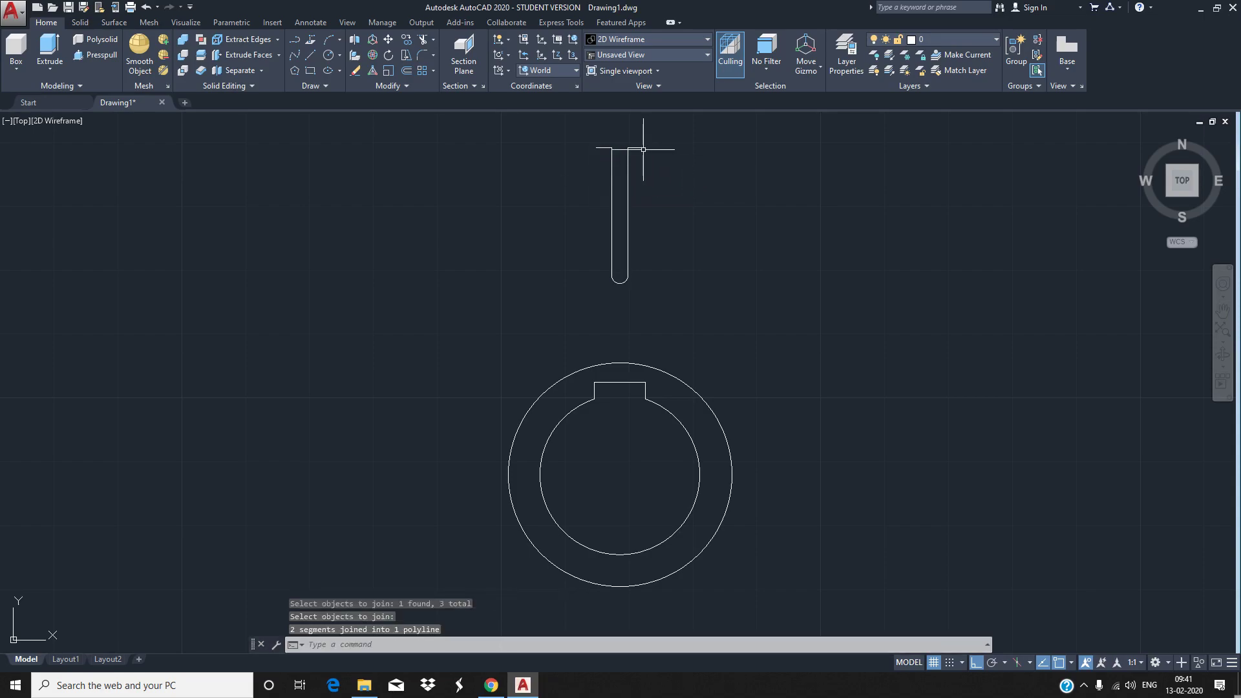
left_click(642, 149)
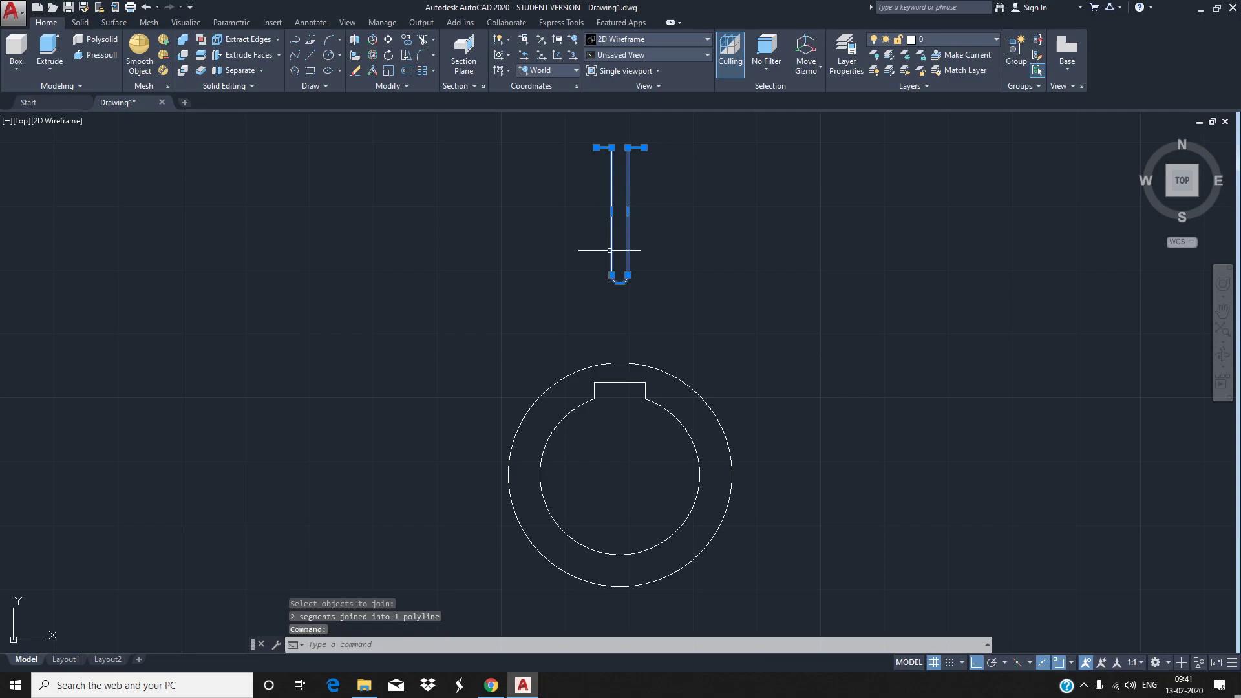
key("Escape")
type("ar")
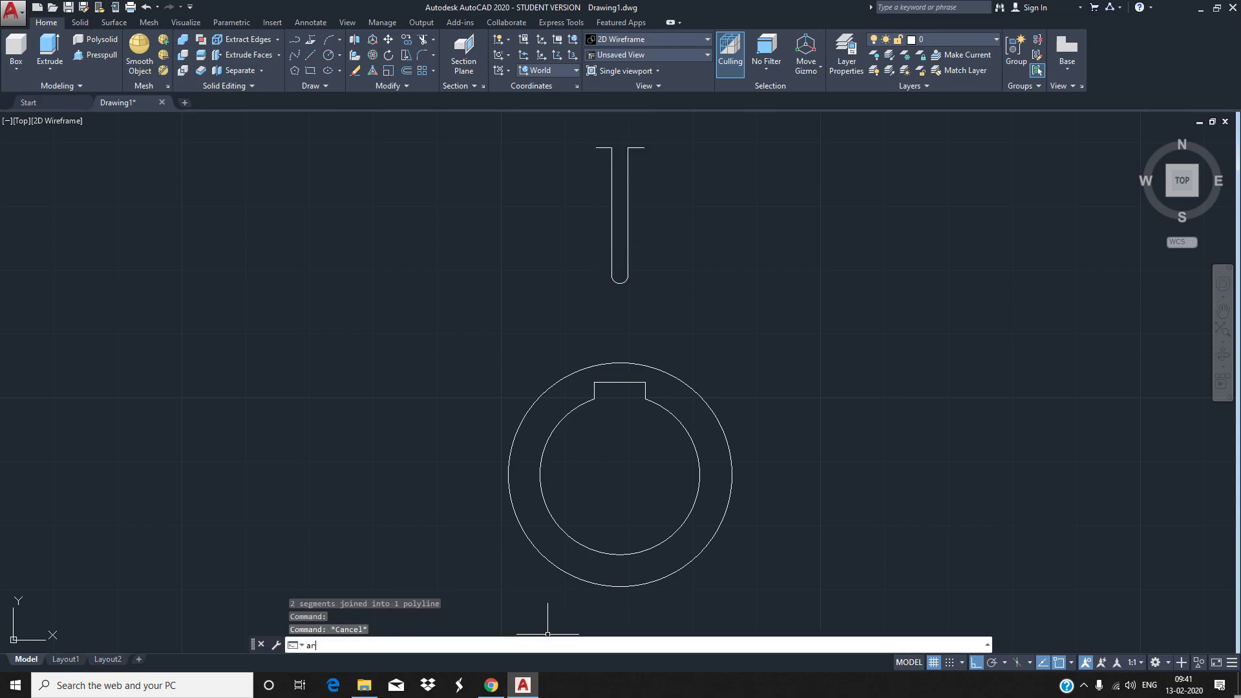
Polar-array the flared slot with 8 items about the keyed ring's centre
key("Return")
left_click(624, 280)
key("Return")
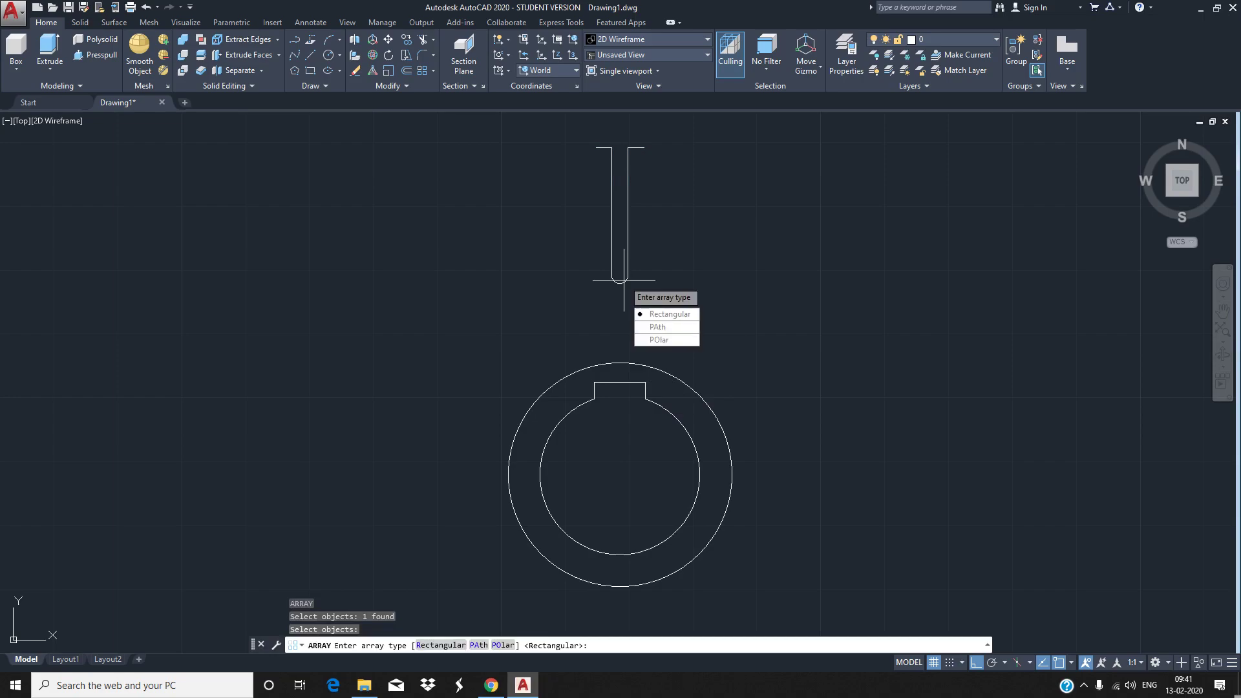
type("PO")
key("Return")
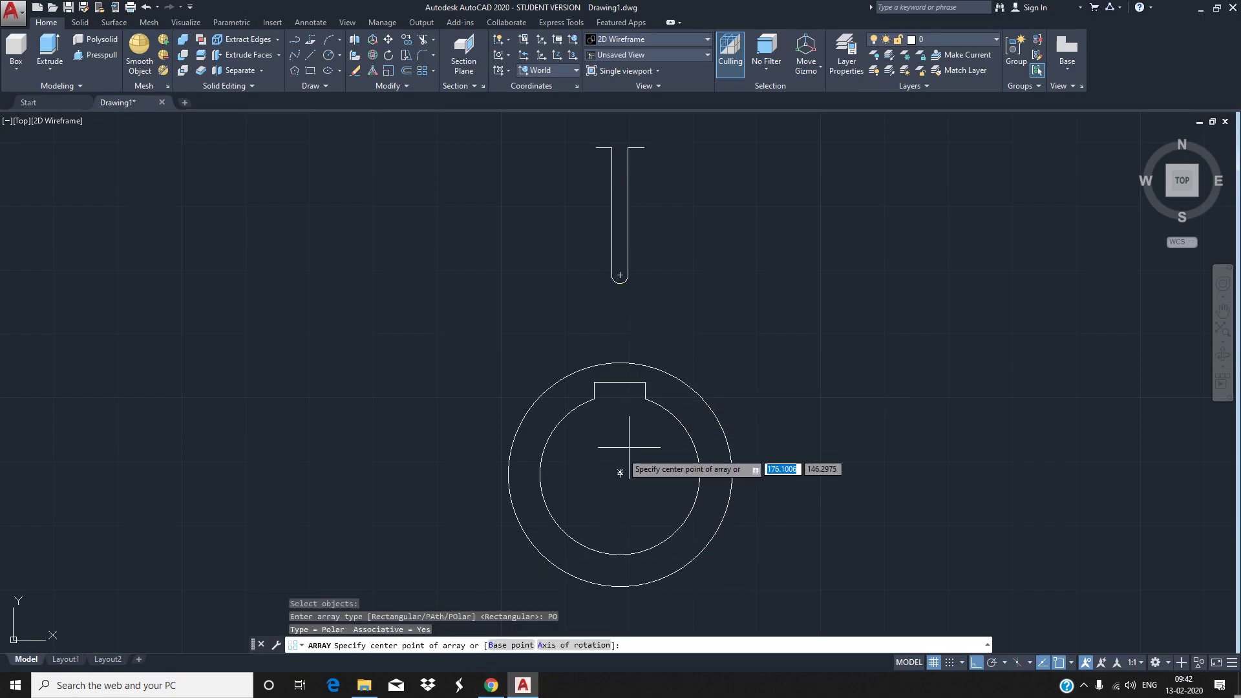
scroll(620, 472, "up", 5)
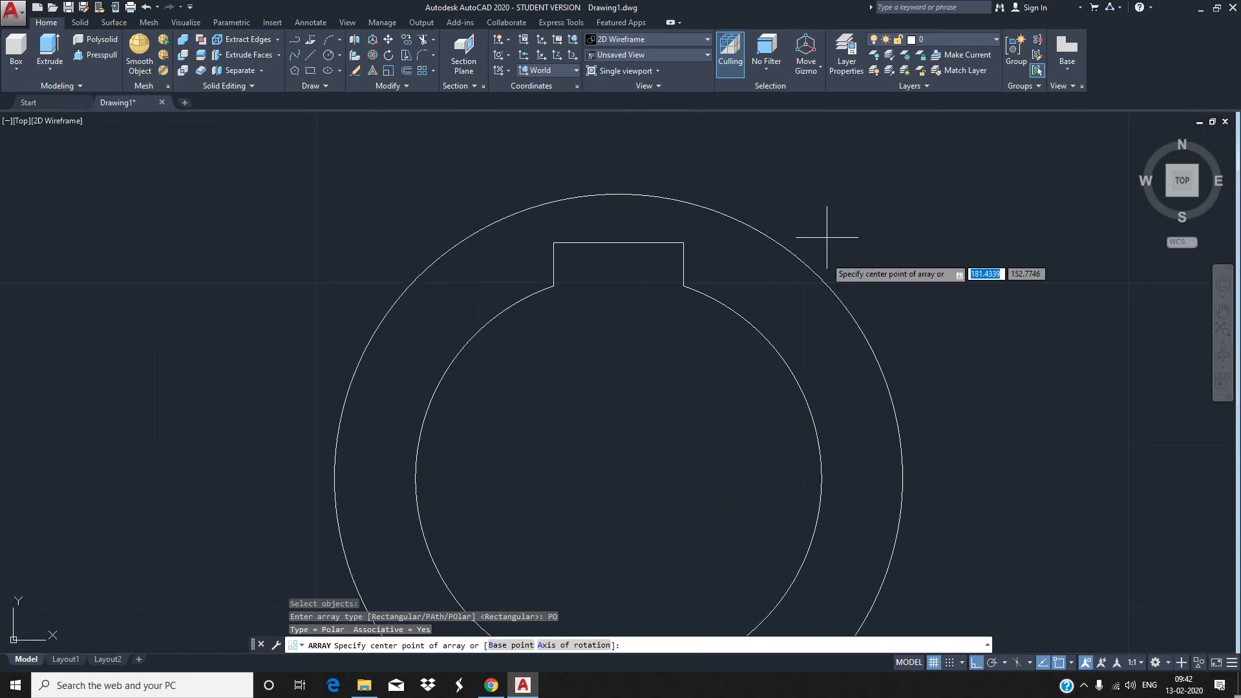
left_click(618, 477)
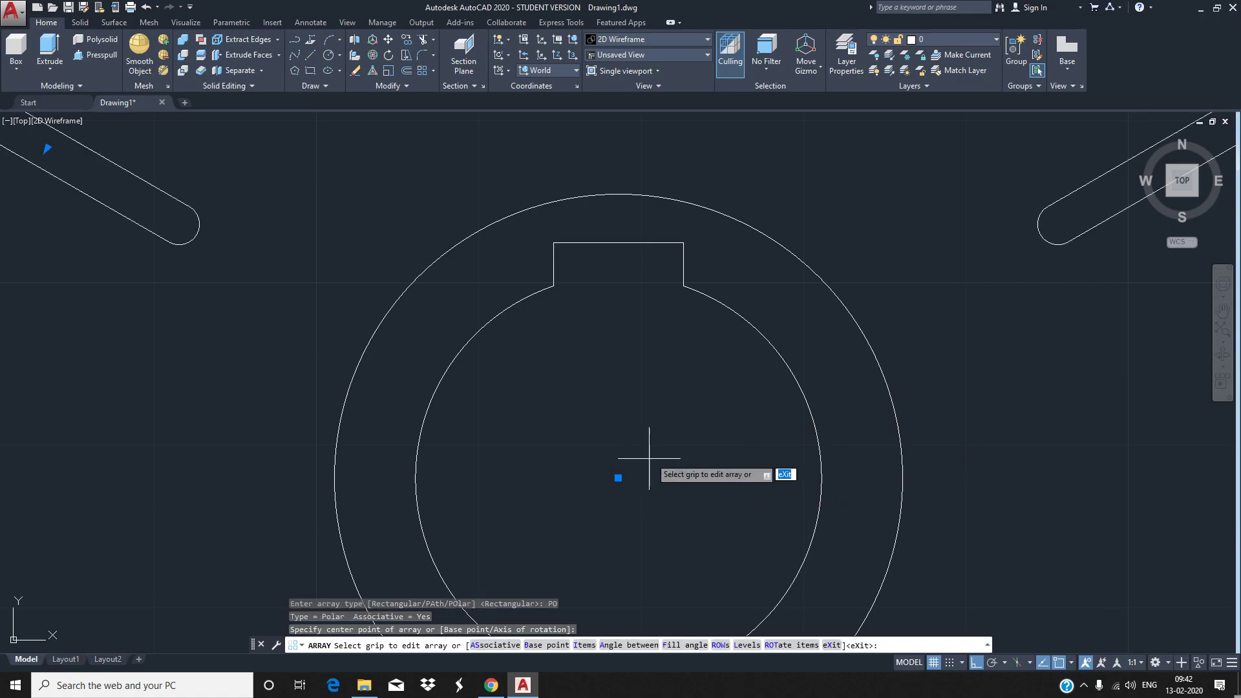
scroll(686, 401, "down", 6)
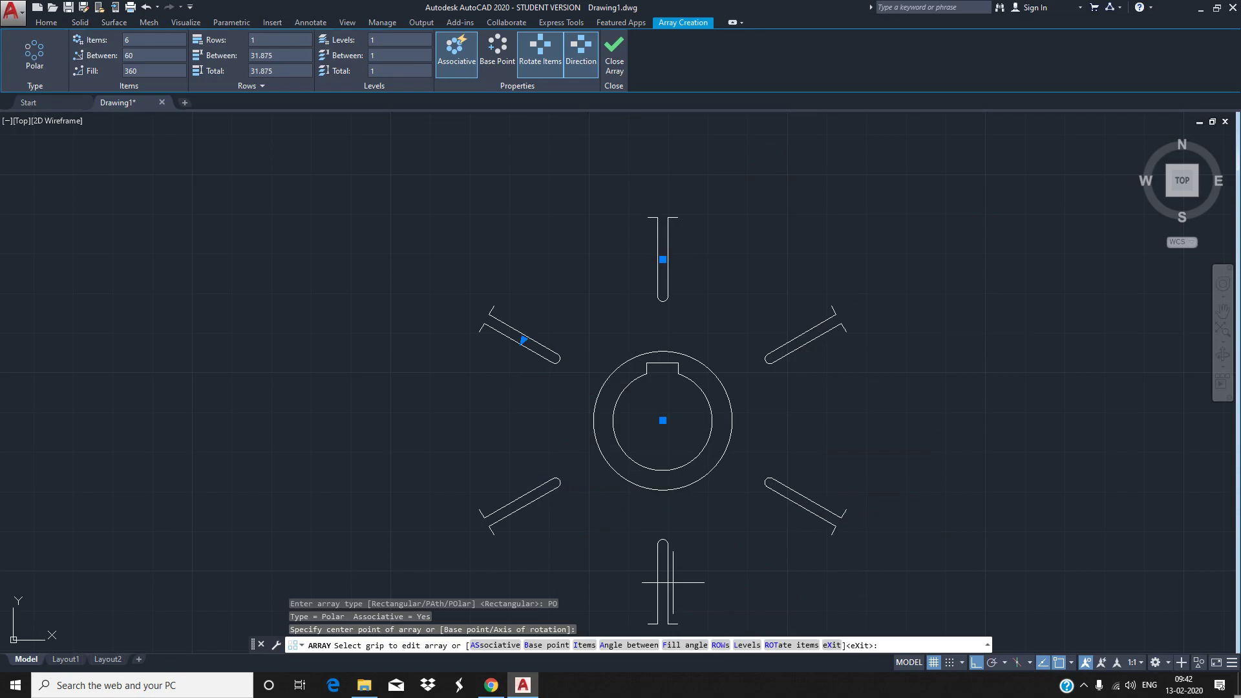
type("I")
key("Return")
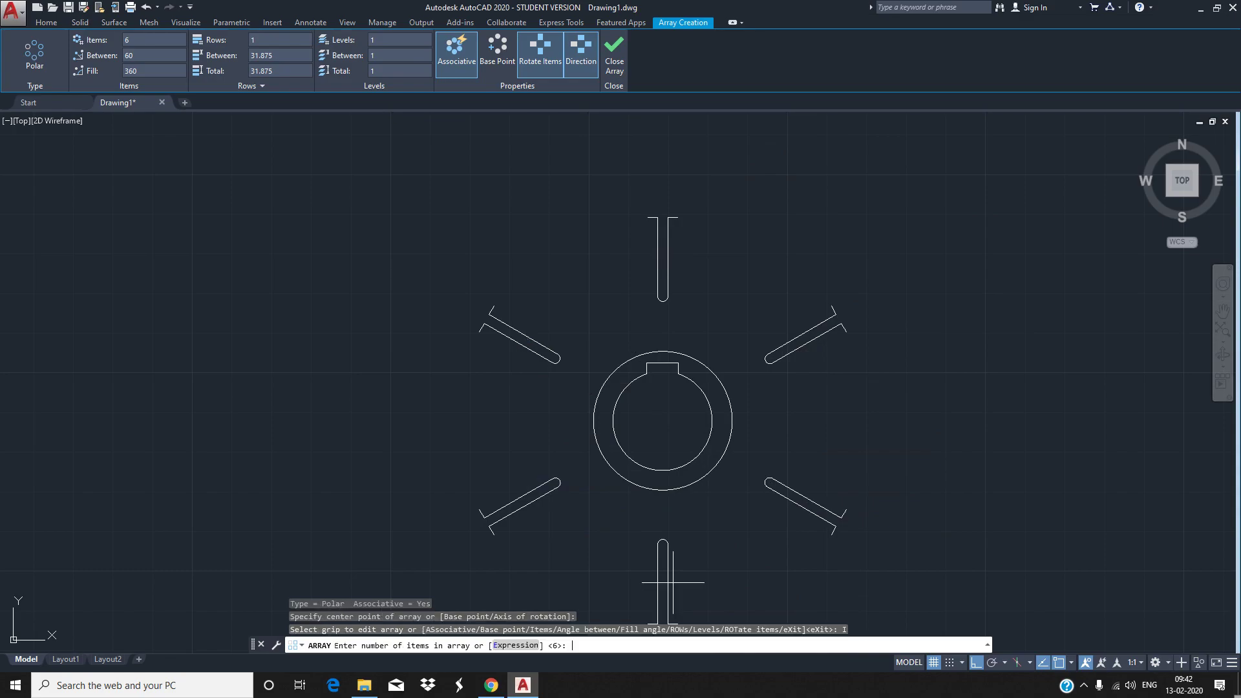
key("Return")
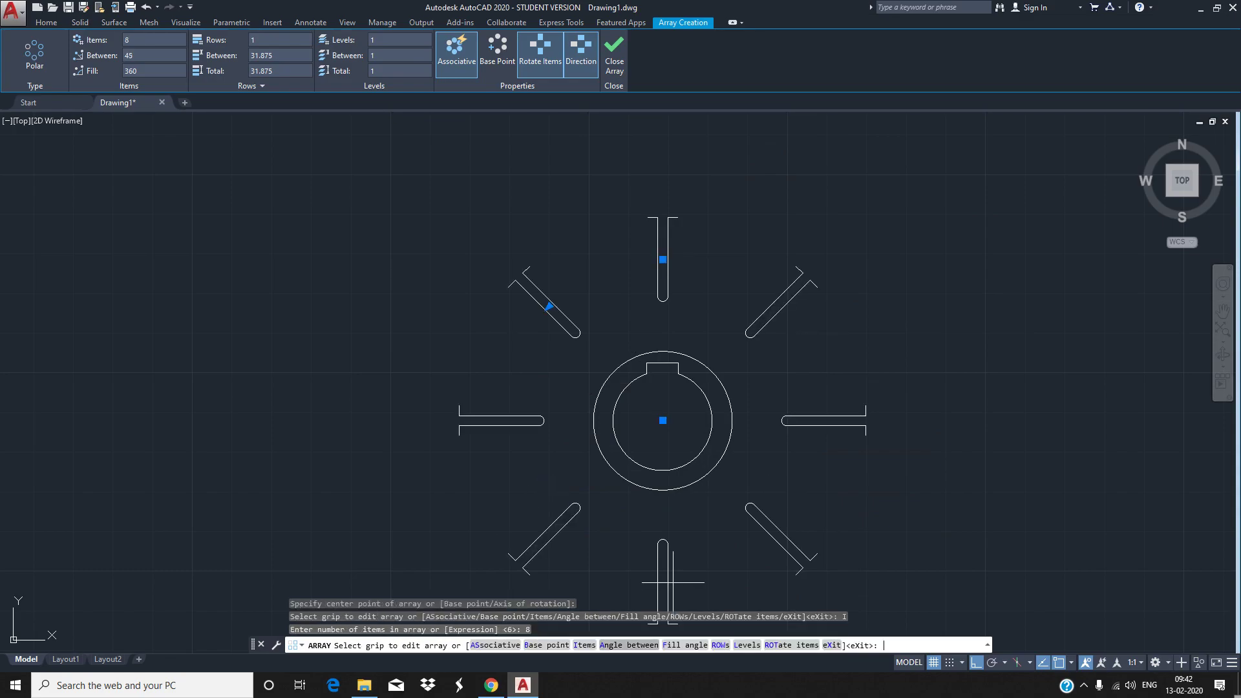
scroll(686, 453, "down", 2)
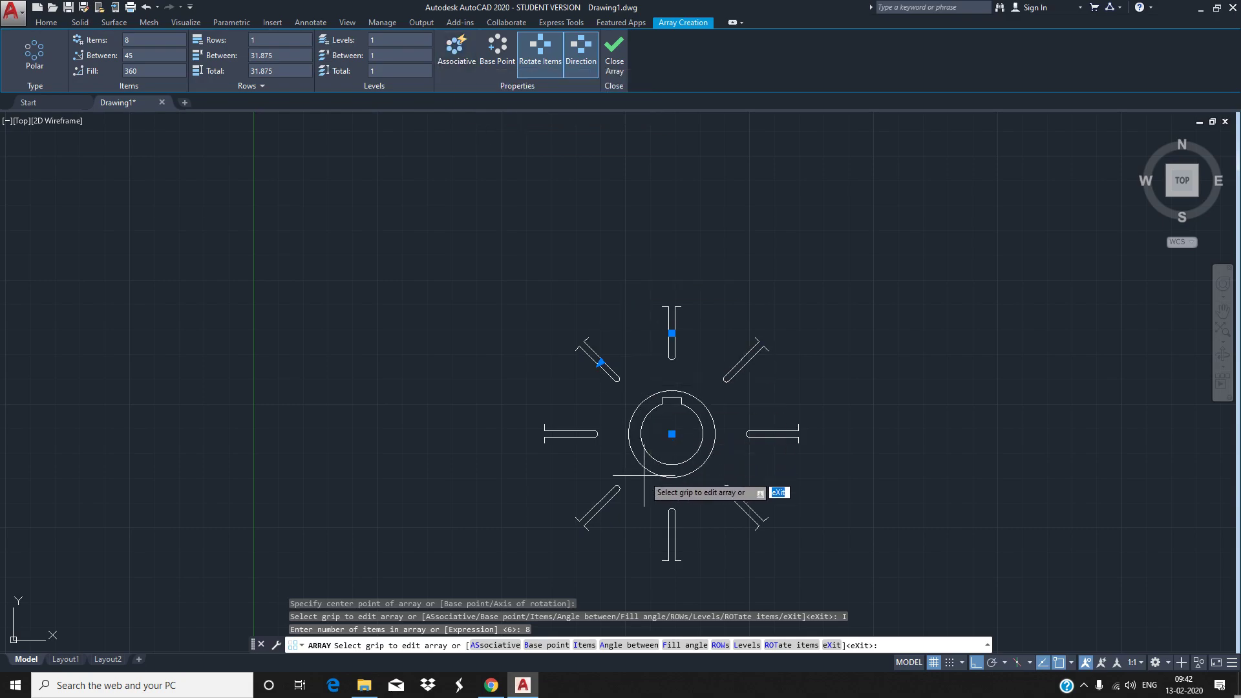
key("Return")
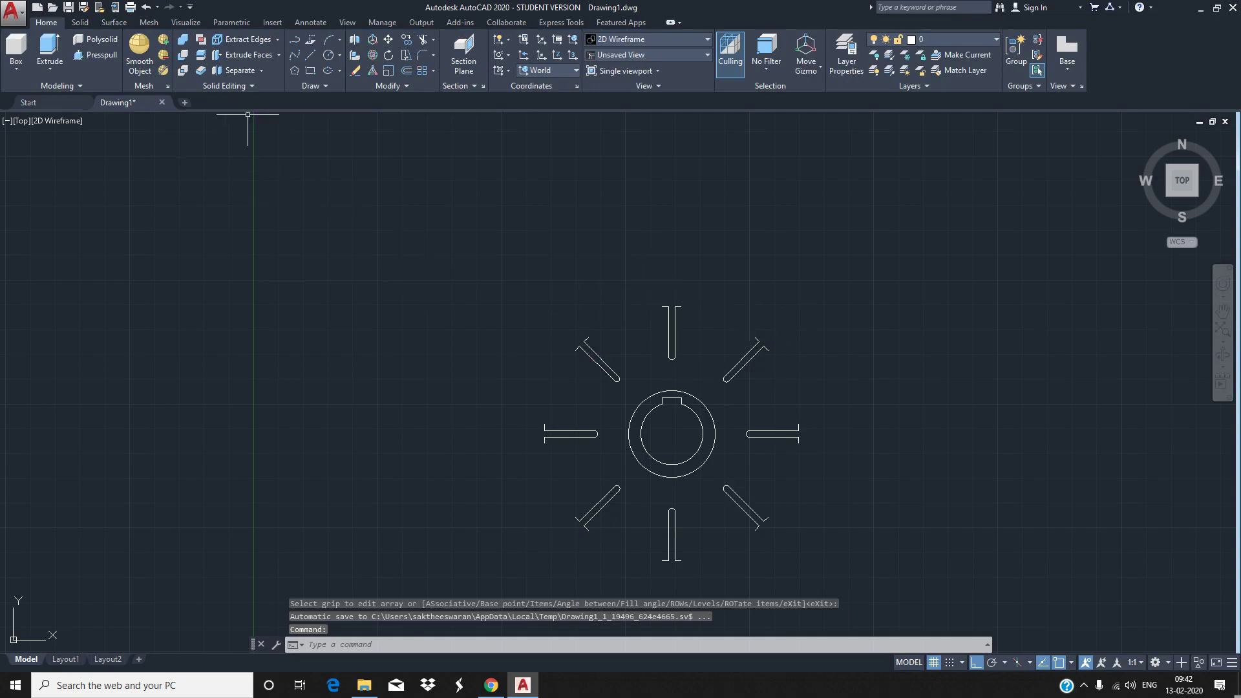
Draw a start-end-radius arc of radius 40 between slot corners, then undo it
left_click(339, 39)
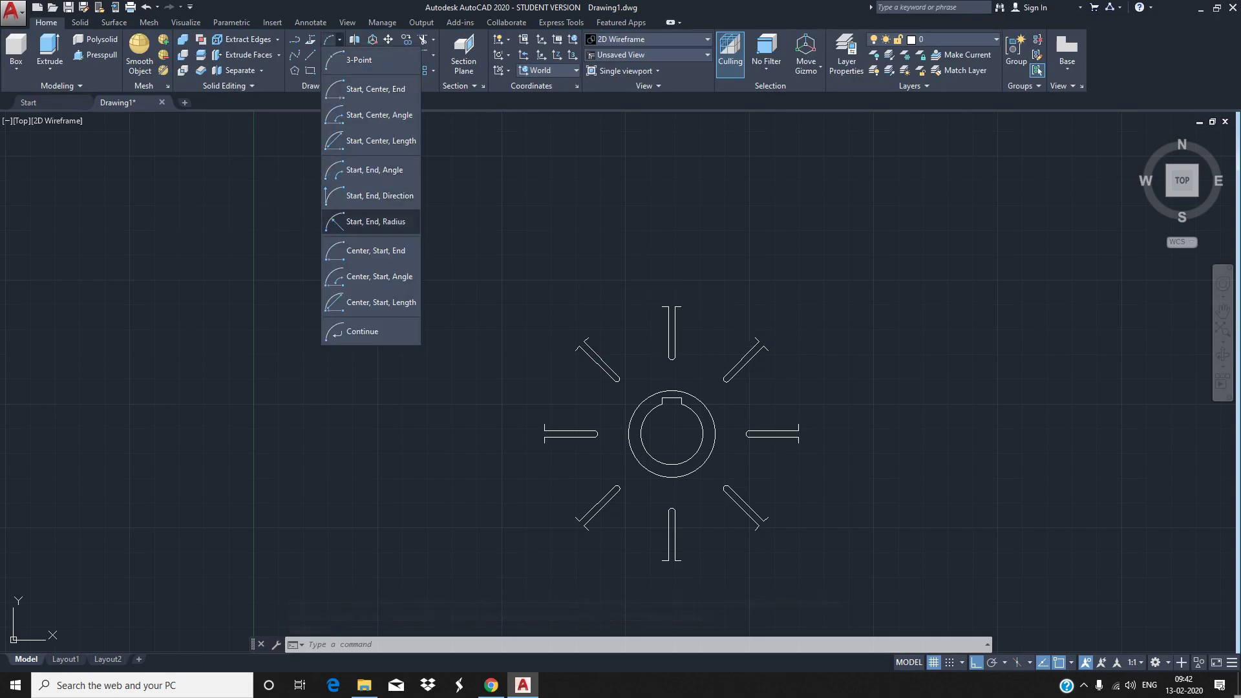
left_click(372, 222)
scroll(666, 332, "up", 4)
left_click(653, 278)
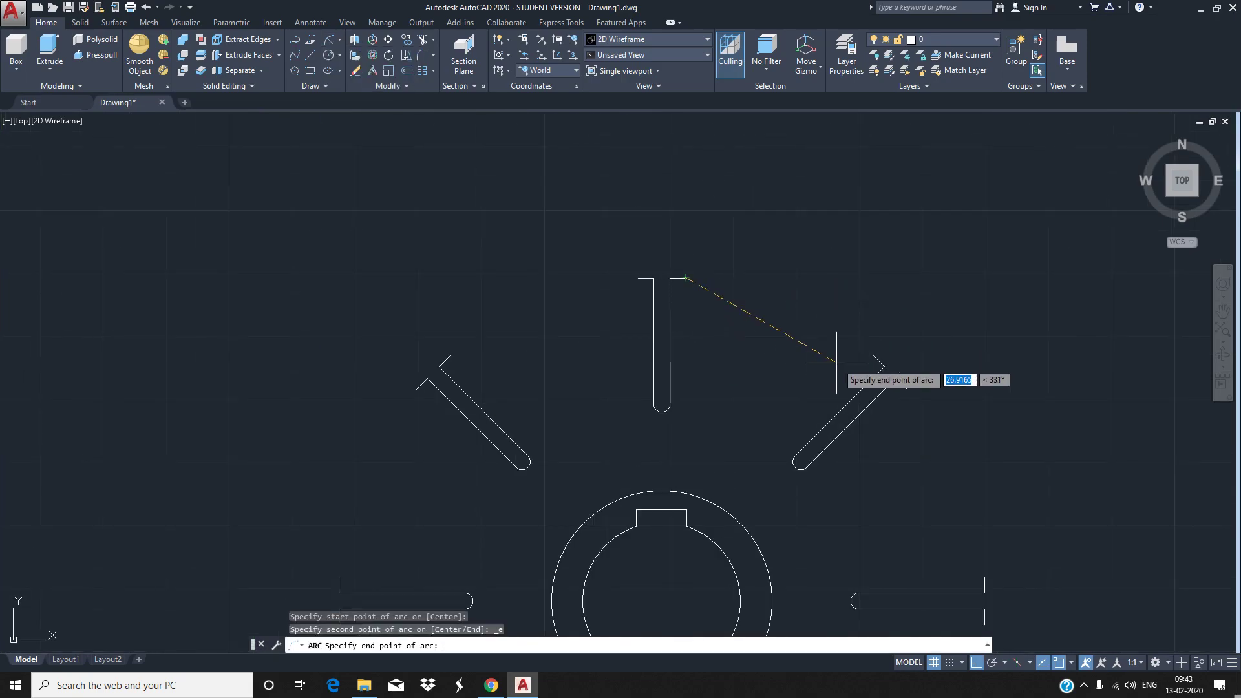
left_click(873, 355)
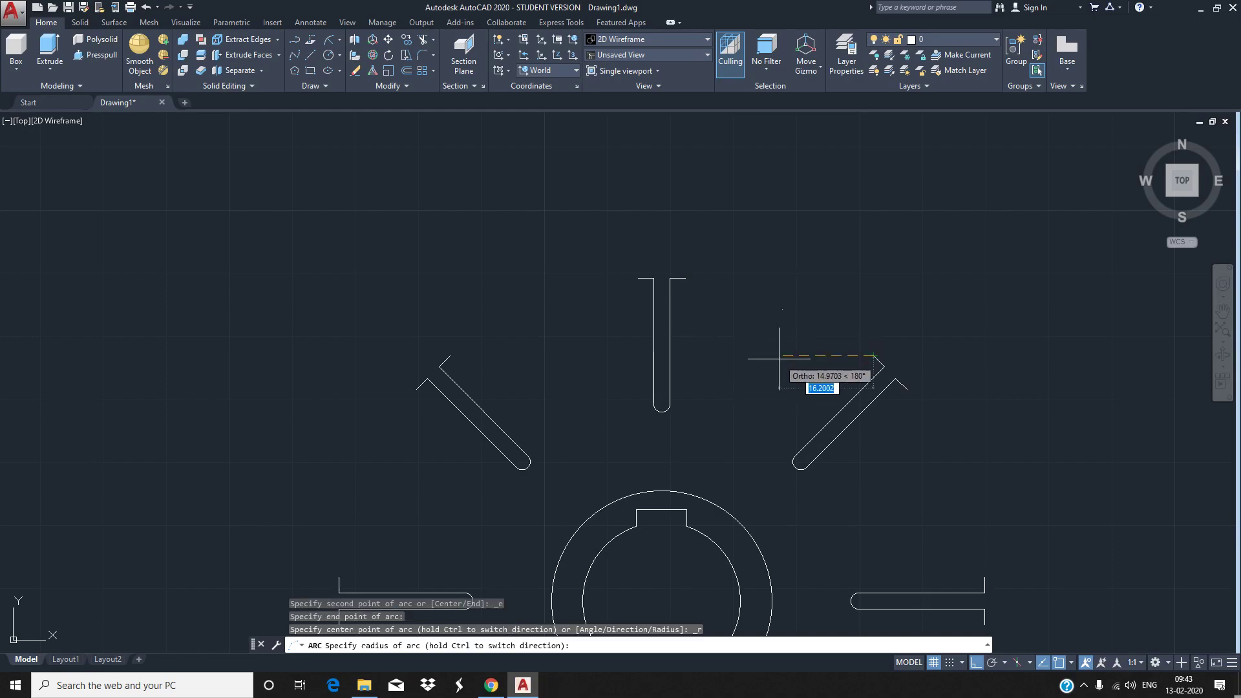
type("40")
key("Return")
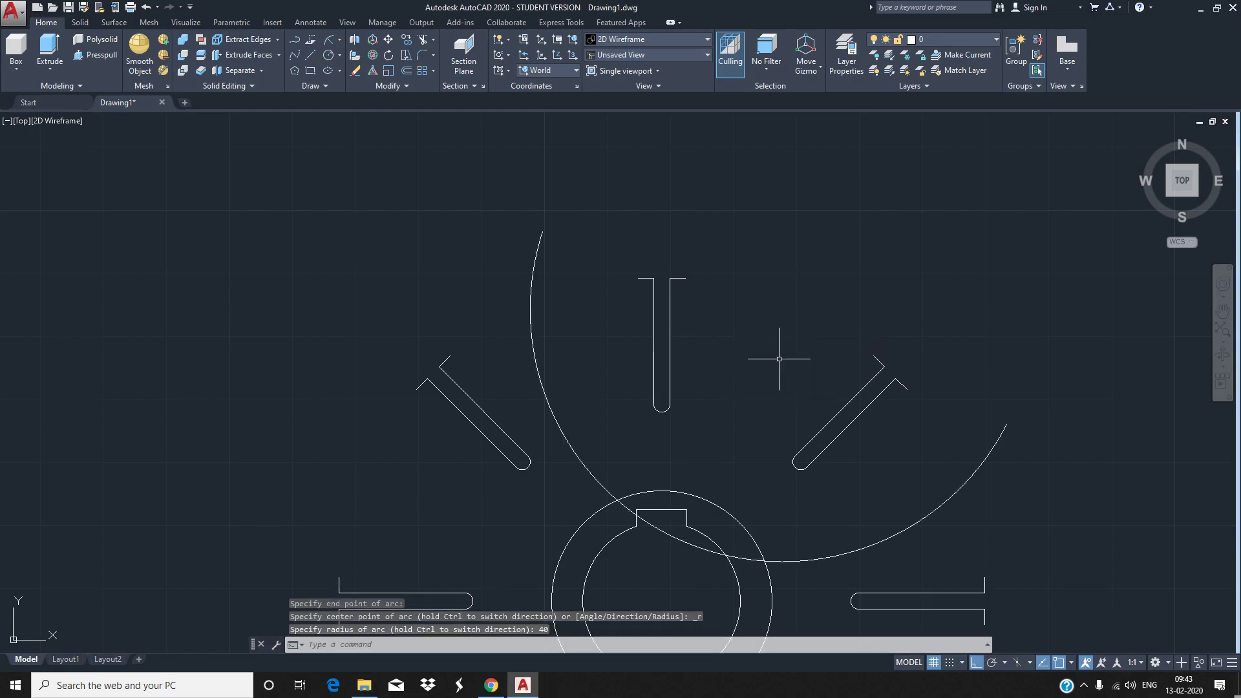
key("ctrl+z")
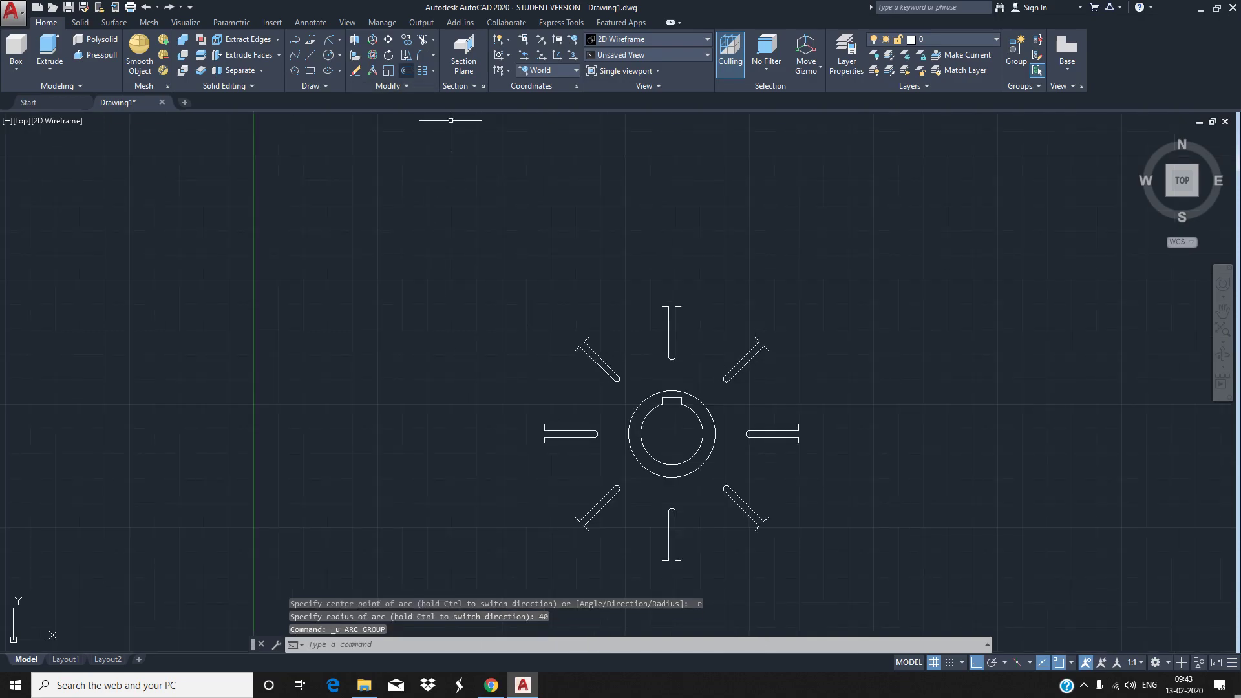
Redraw the radius-40 arc from the top slot's upper end to the upper-right slot's end
left_click(339, 39)
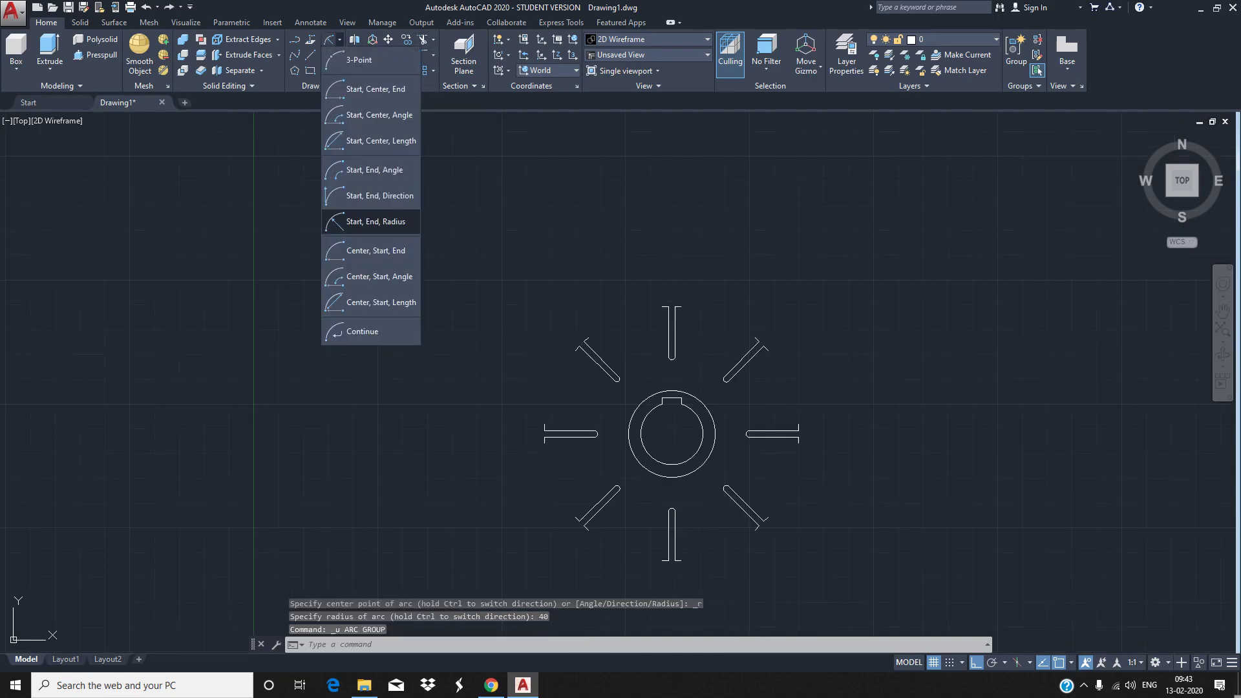
left_click(372, 222)
scroll(700, 355, "up", 4)
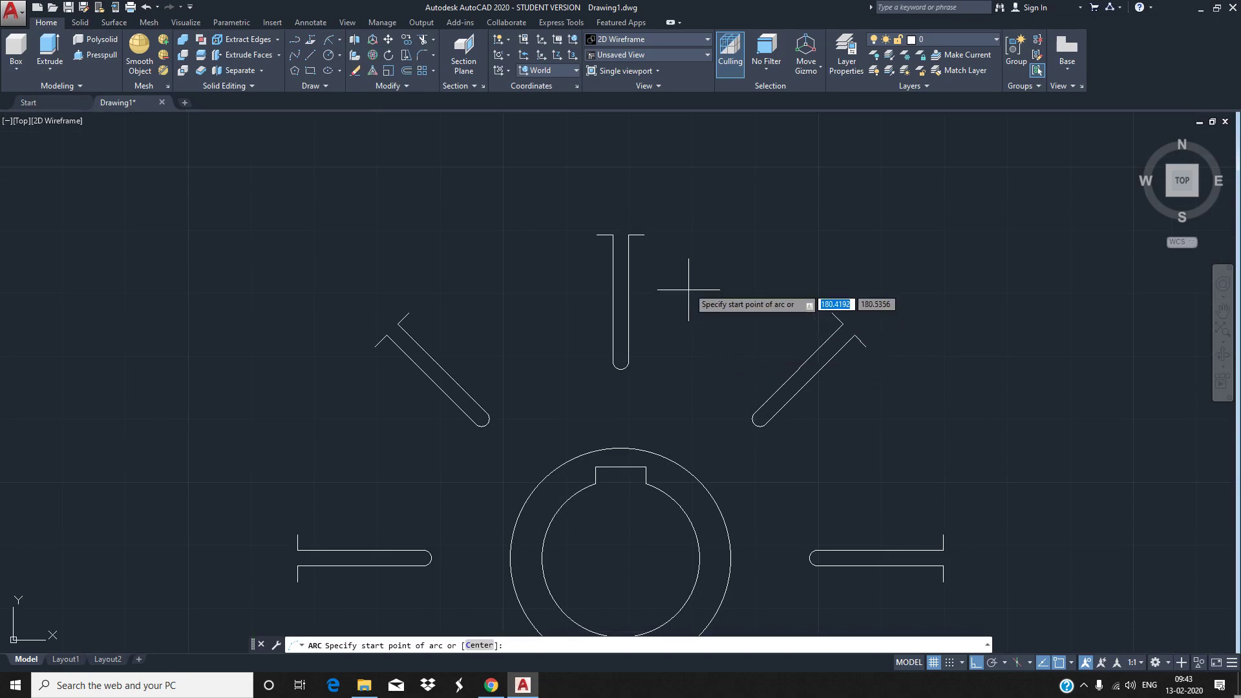
left_click(643, 235)
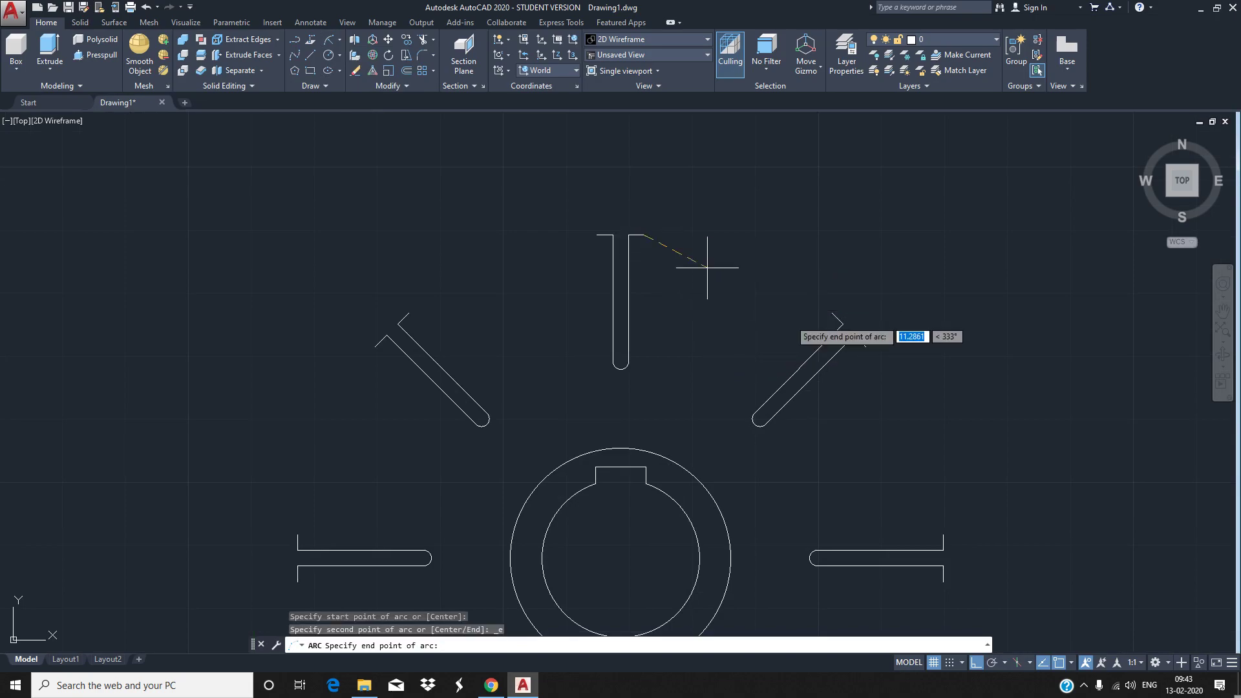
left_click(832, 314)
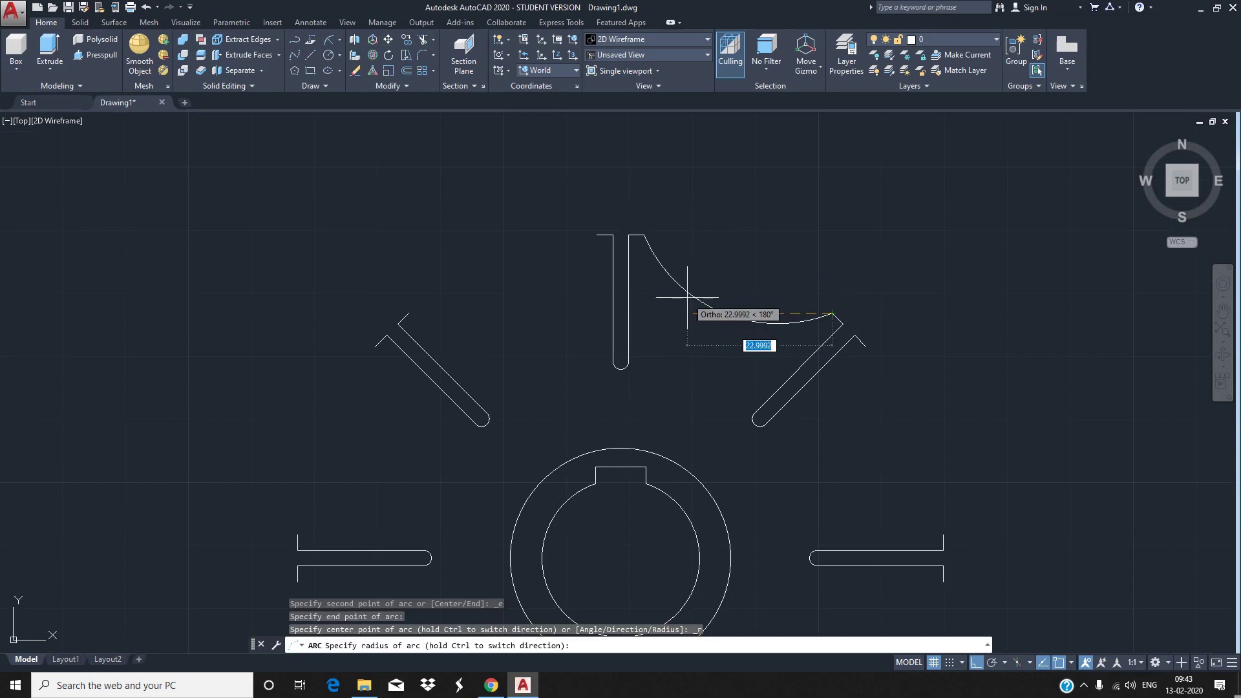
type("40")
key("Return")
scroll(711, 269, "down", 4)
middle_click_drag(705, 280, 679, 226)
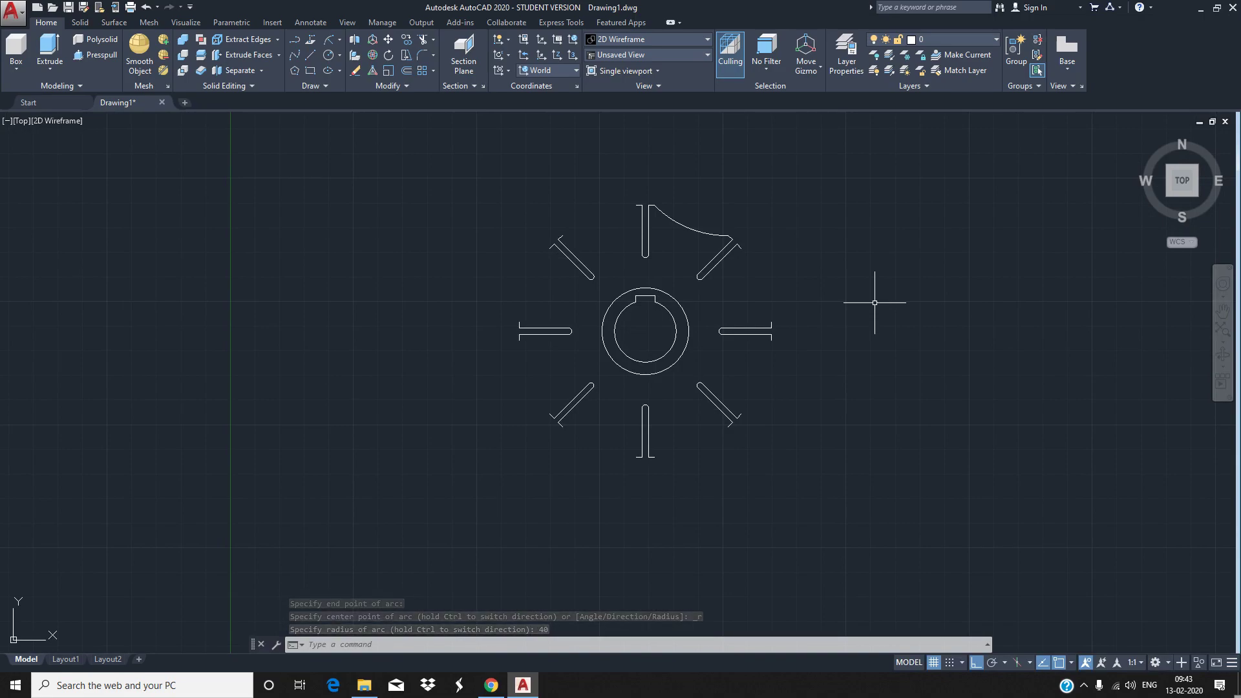
Start an array and choose the new radius-40 arc as its source object
type("AR")
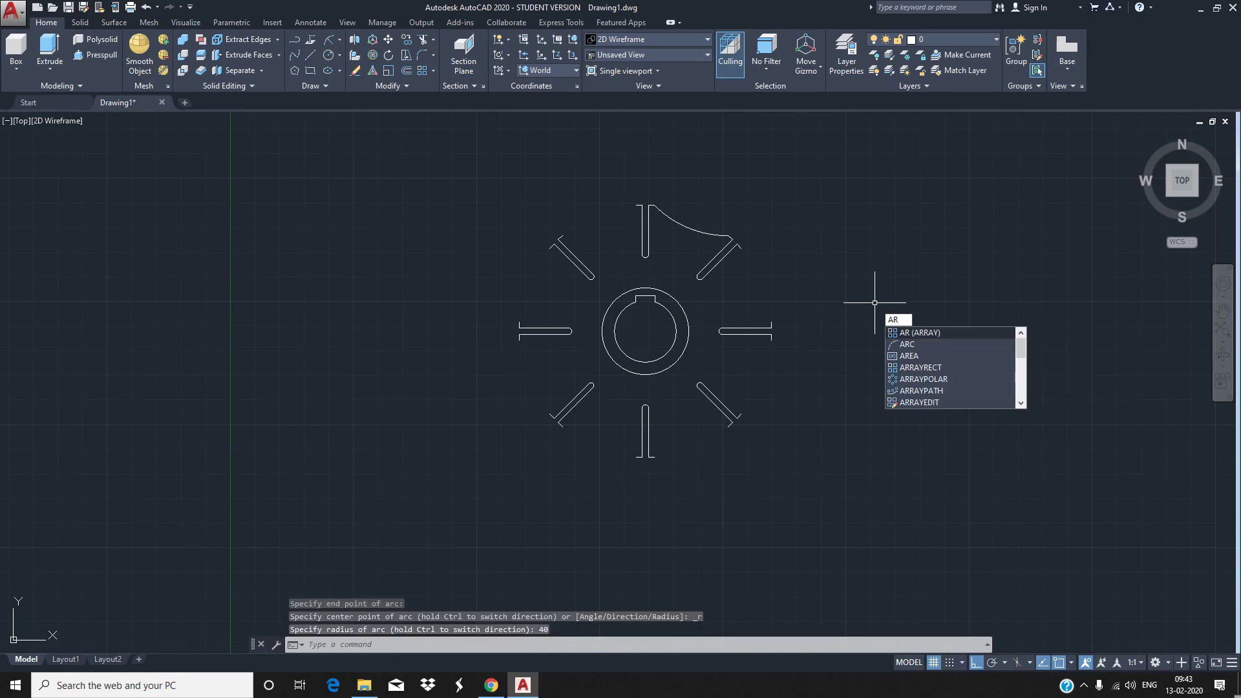
key("BackSpace")
key("BackSpace")
key("Escape")
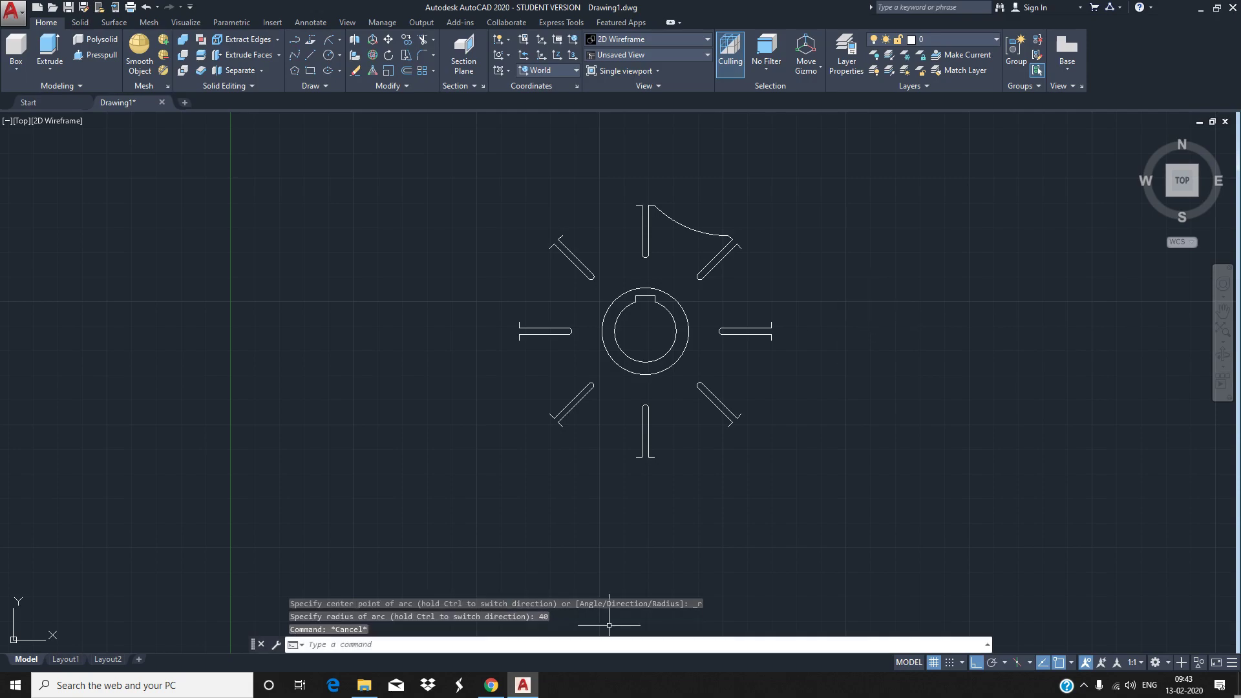
type("ar")
key("Return")
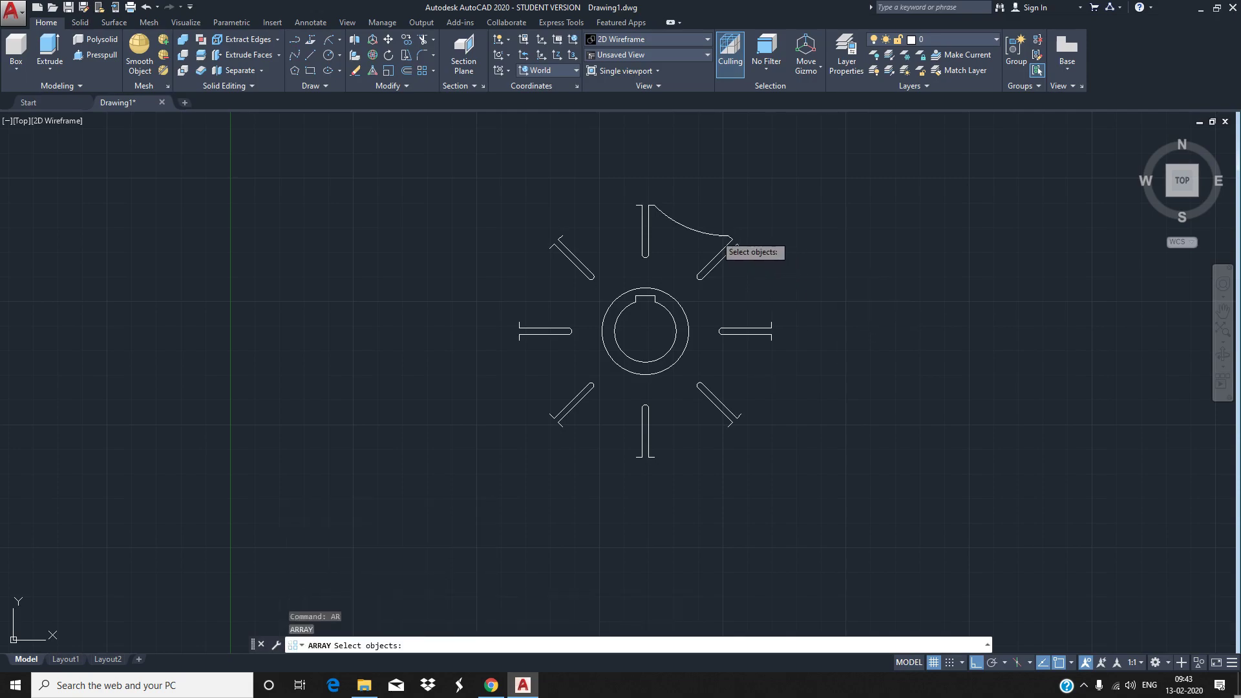
left_click(715, 235)
key("Return")
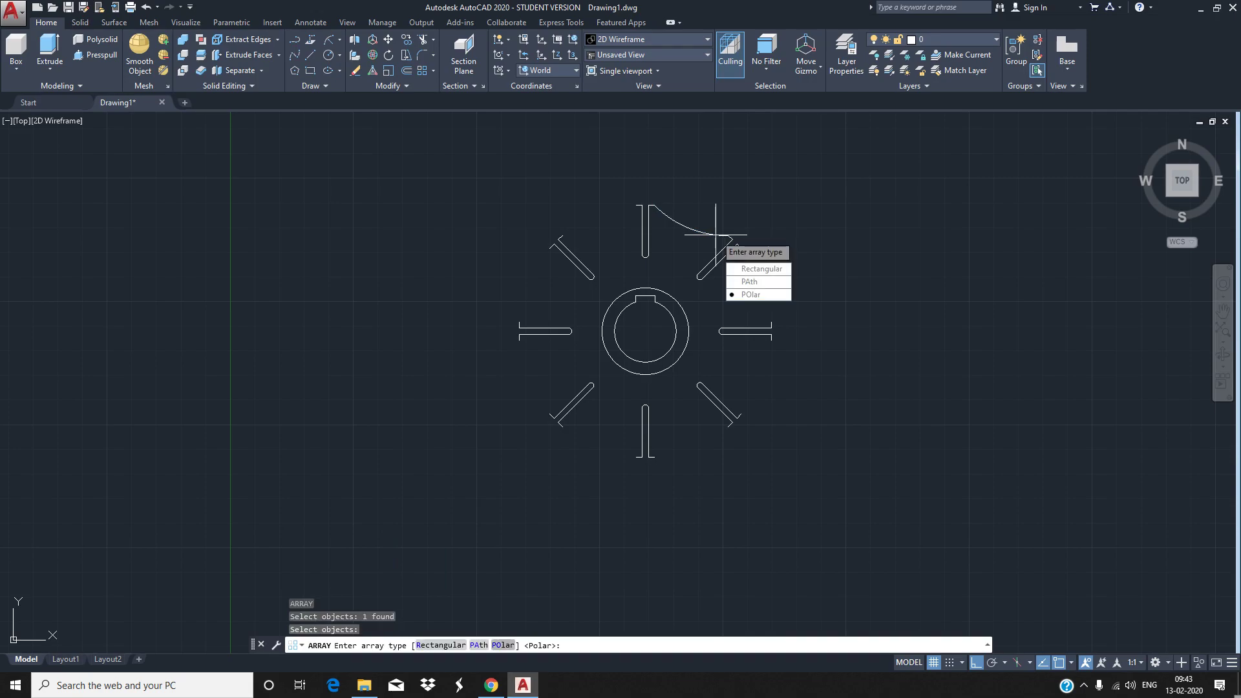
Make the arc array polar about the ring centre with 8 items
type("PO")
key("Return")
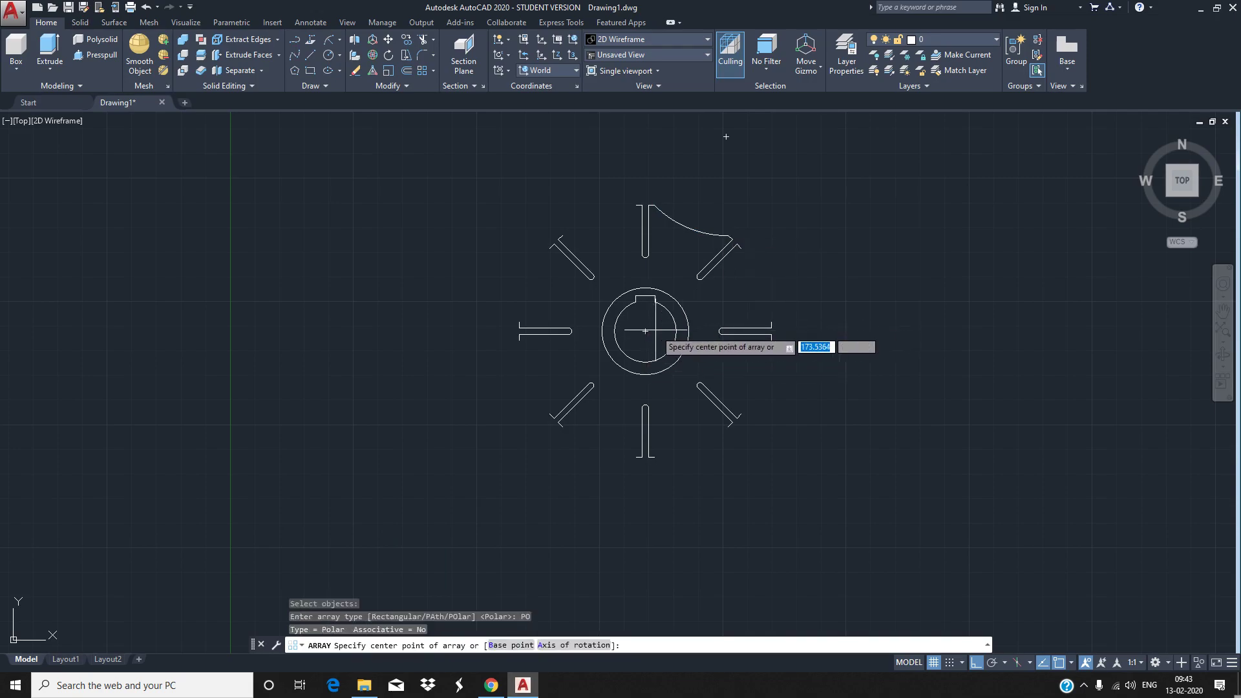
left_click(645, 331)
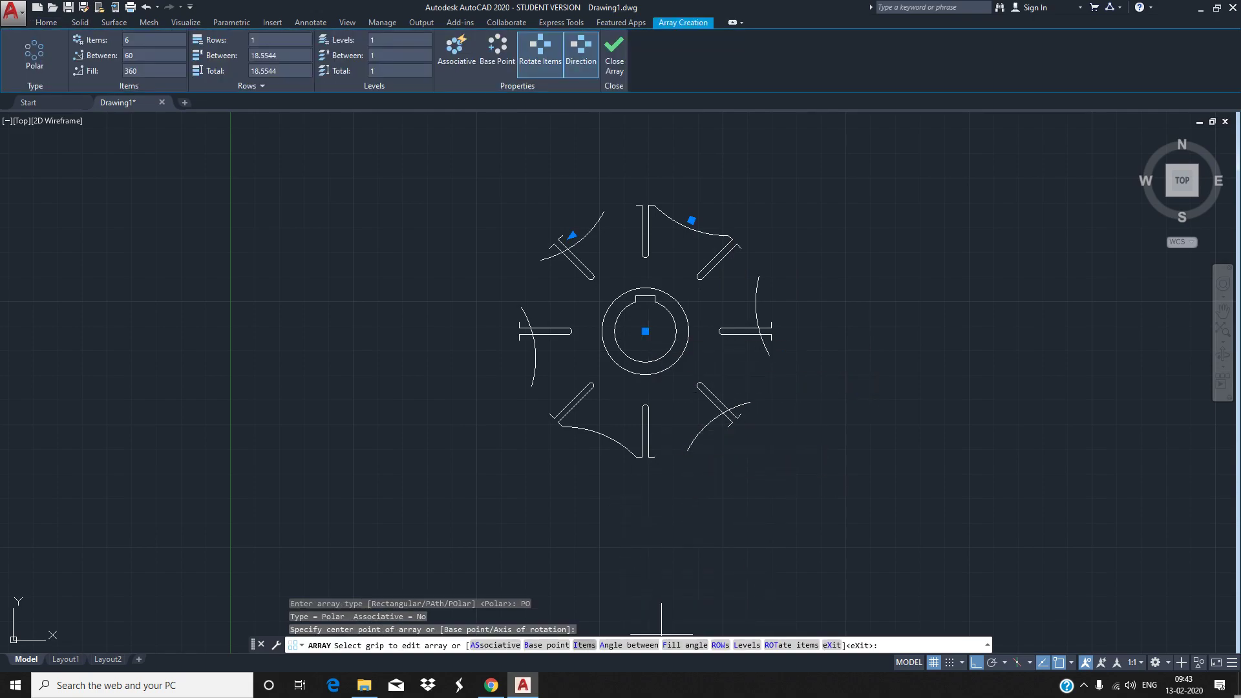
type("I")
key("Return")
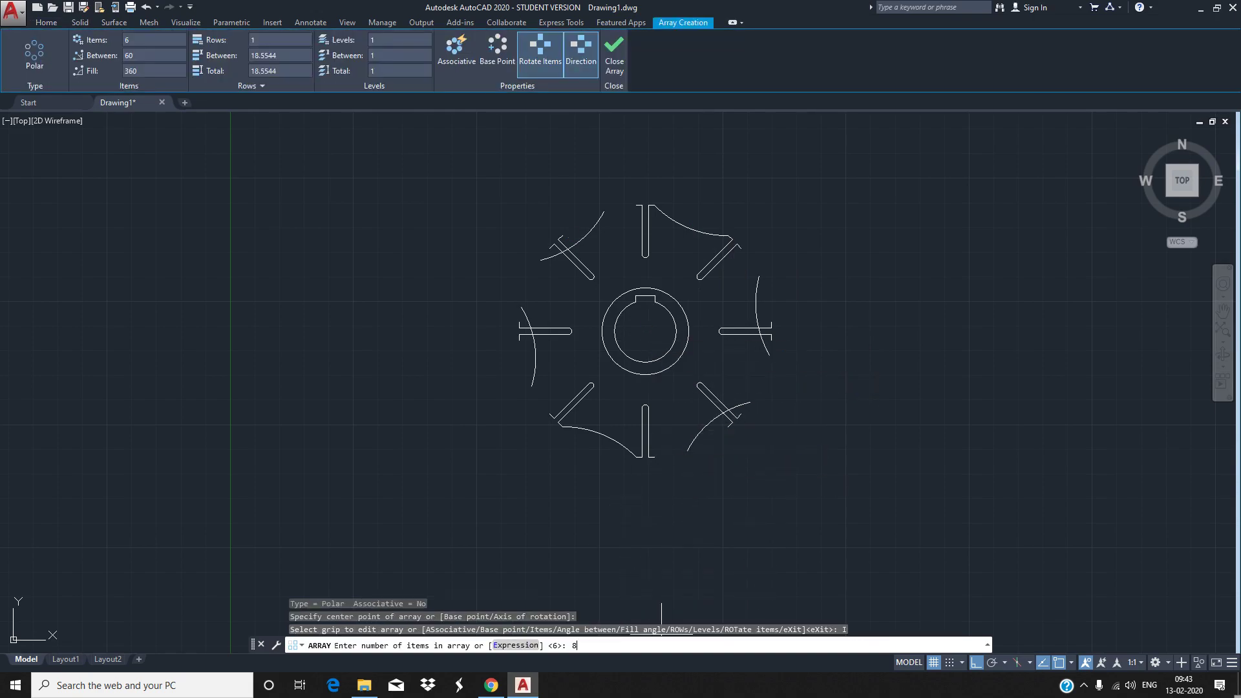
key("Return")
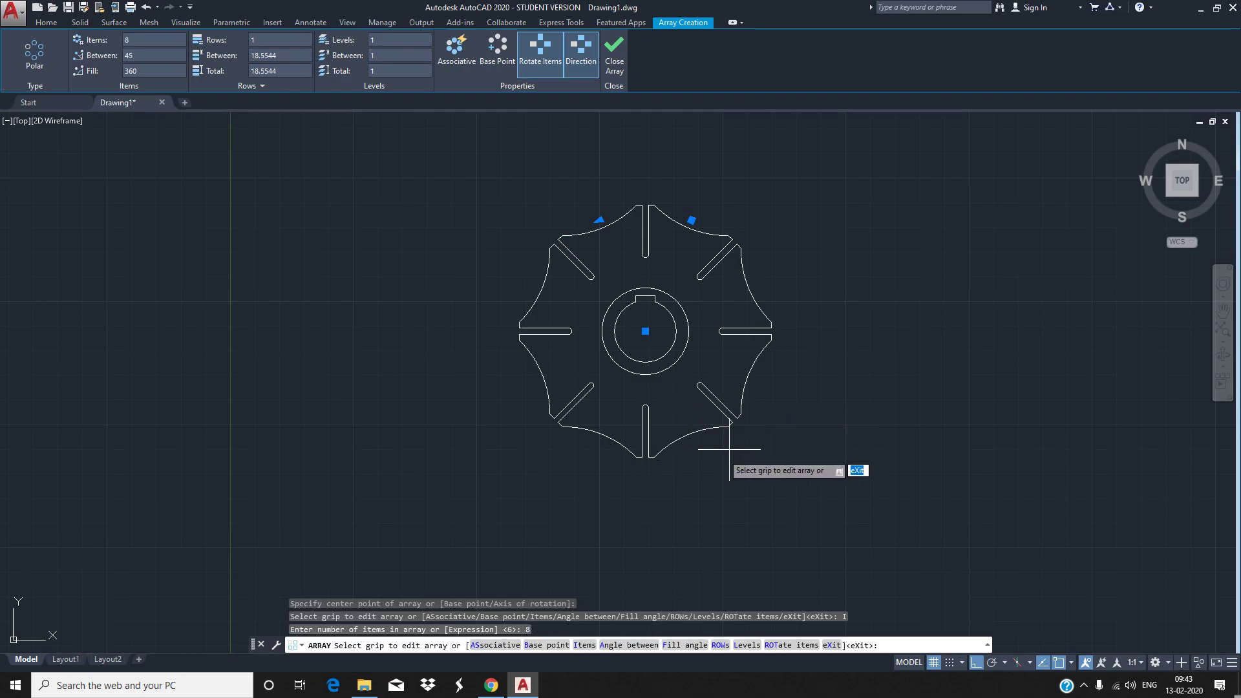
key("Escape")
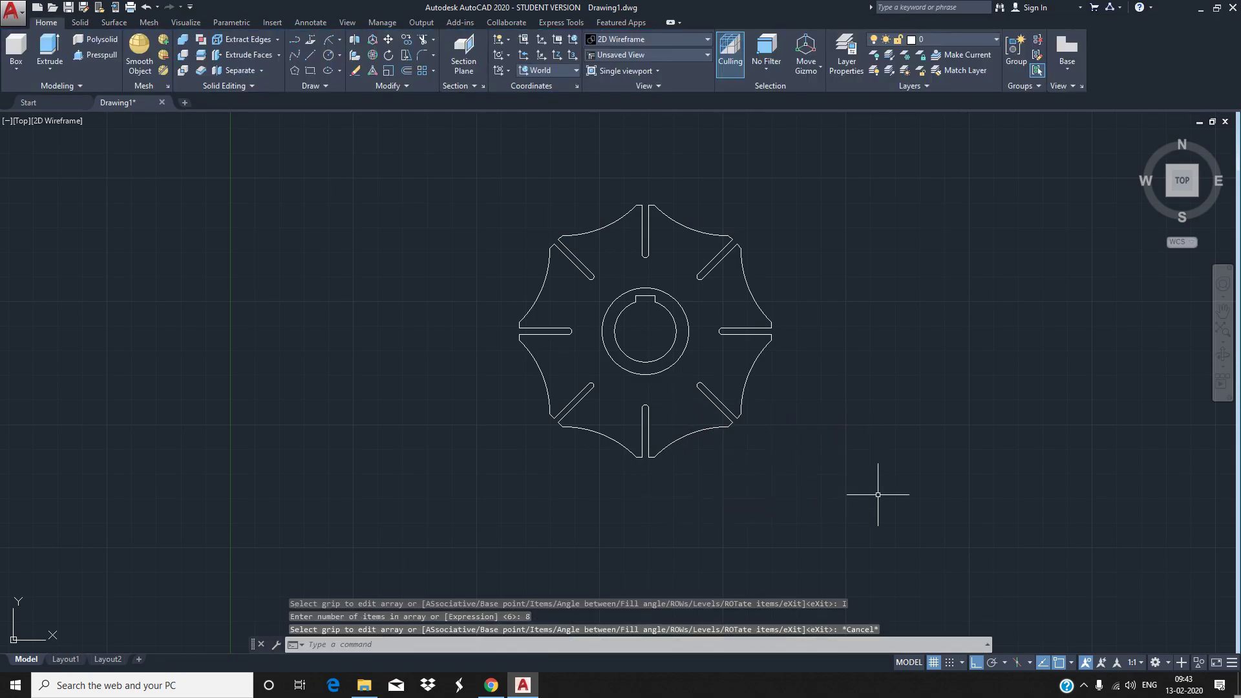
mouse_move(889, 529)
left_mouse_down()
mouse_move(824, 471)
mouse_move(863, 475)
left_mouse_up()
key("Escape")
left_click_drag(934, 507, 897, 301)
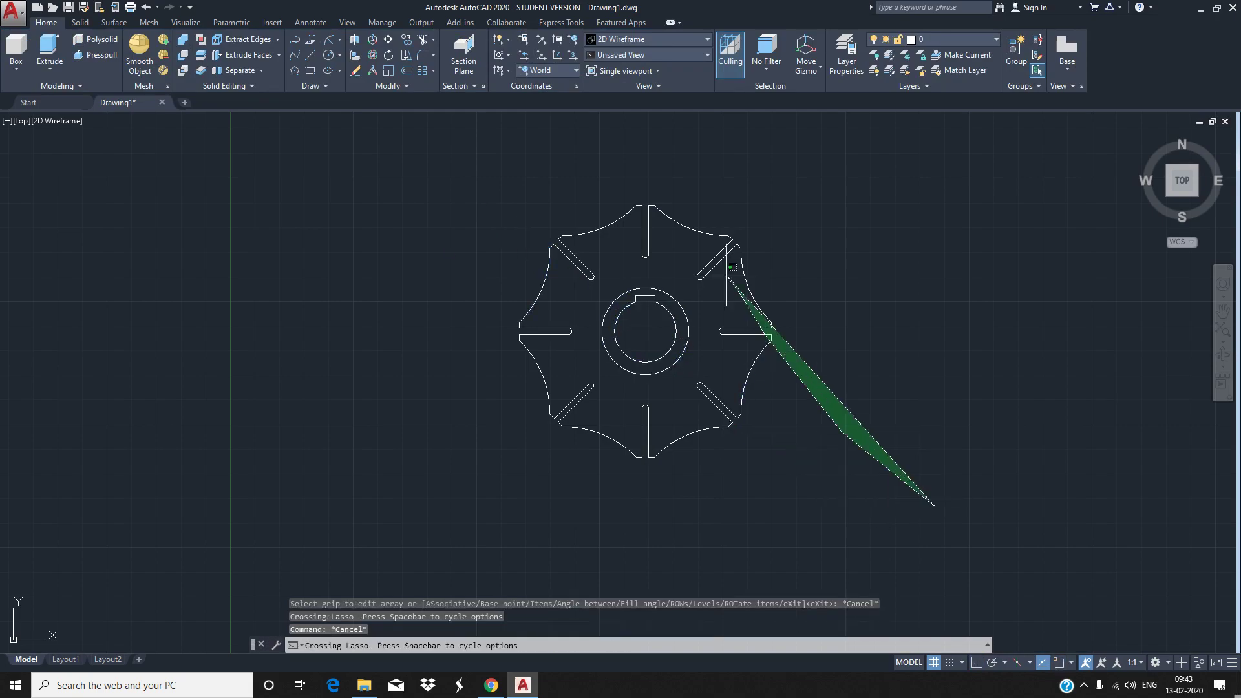
left_click(897, 300)
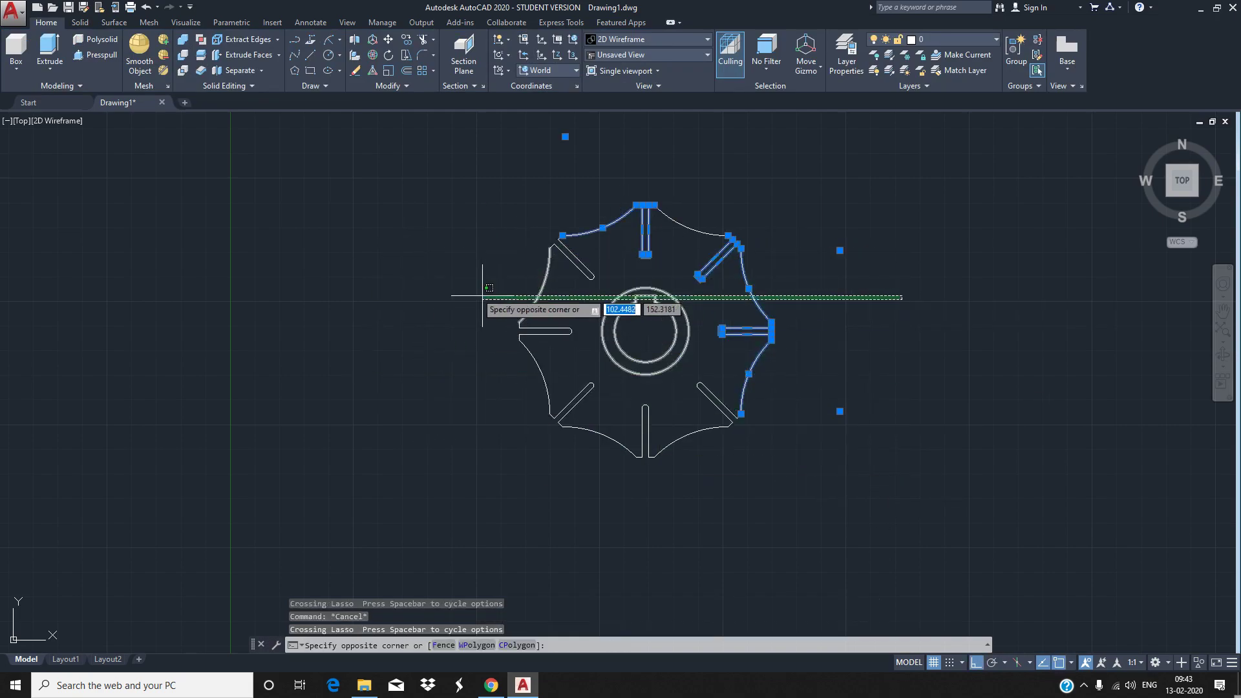
key("Escape")
left_click_drag(378, 162, 399, 298)
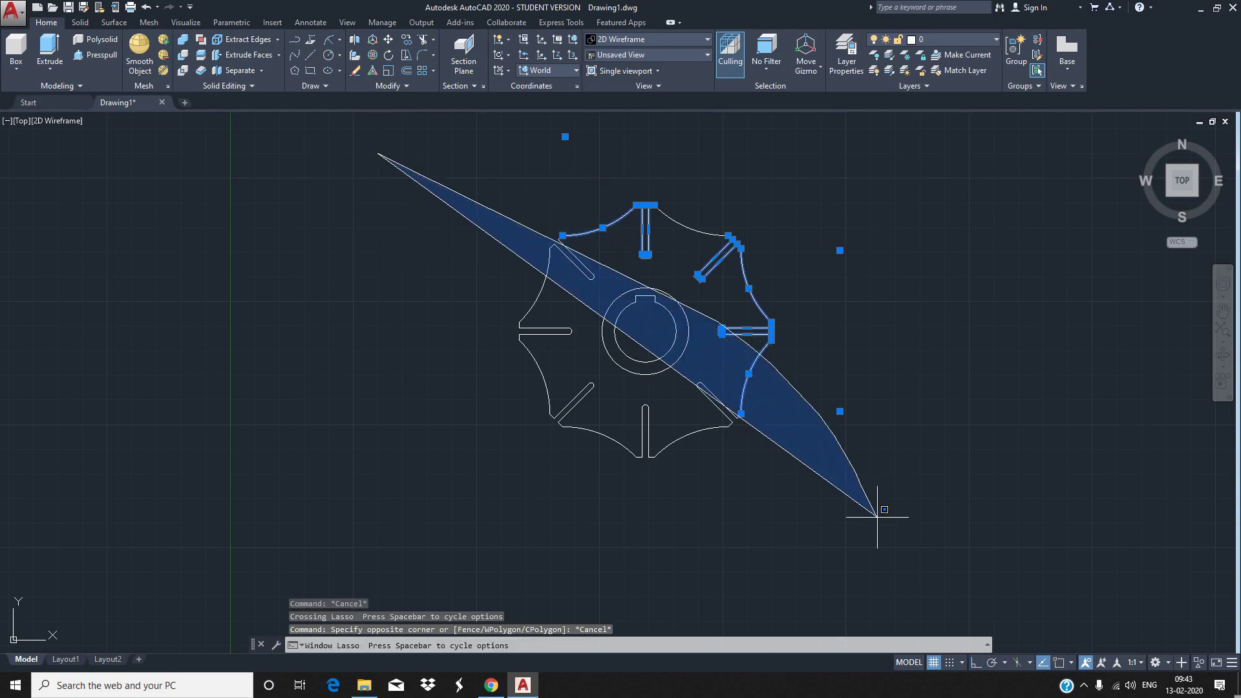
mouse_move(385, 130)
left_mouse_down()
mouse_move(859, 381)
mouse_move(692, 166)
mouse_move(471, 429)
mouse_move(812, 444)
mouse_move(885, 342)
left_mouse_up()
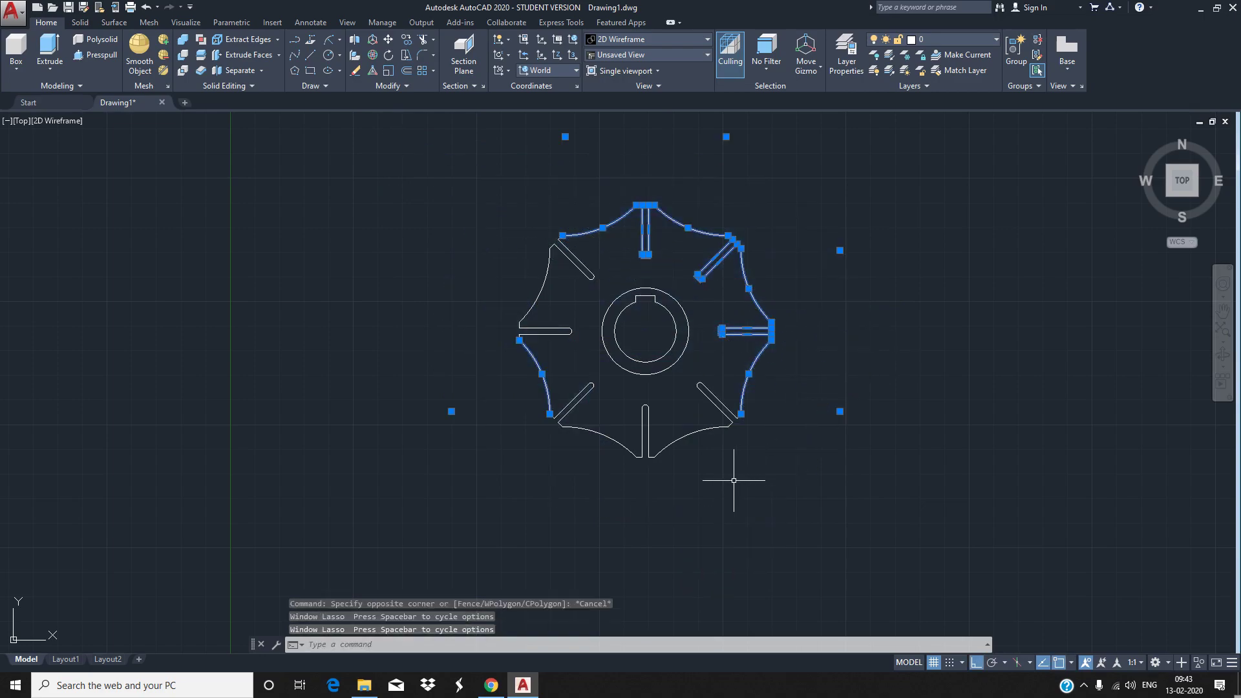
key("Escape")
mouse_move(814, 478)
left_mouse_down()
mouse_move(790, 485)
mouse_move(410, 222)
mouse_move(727, 236)
mouse_move(582, 517)
mouse_move(444, 249)
mouse_move(582, 304)
mouse_move(673, 320)
left_mouse_up()
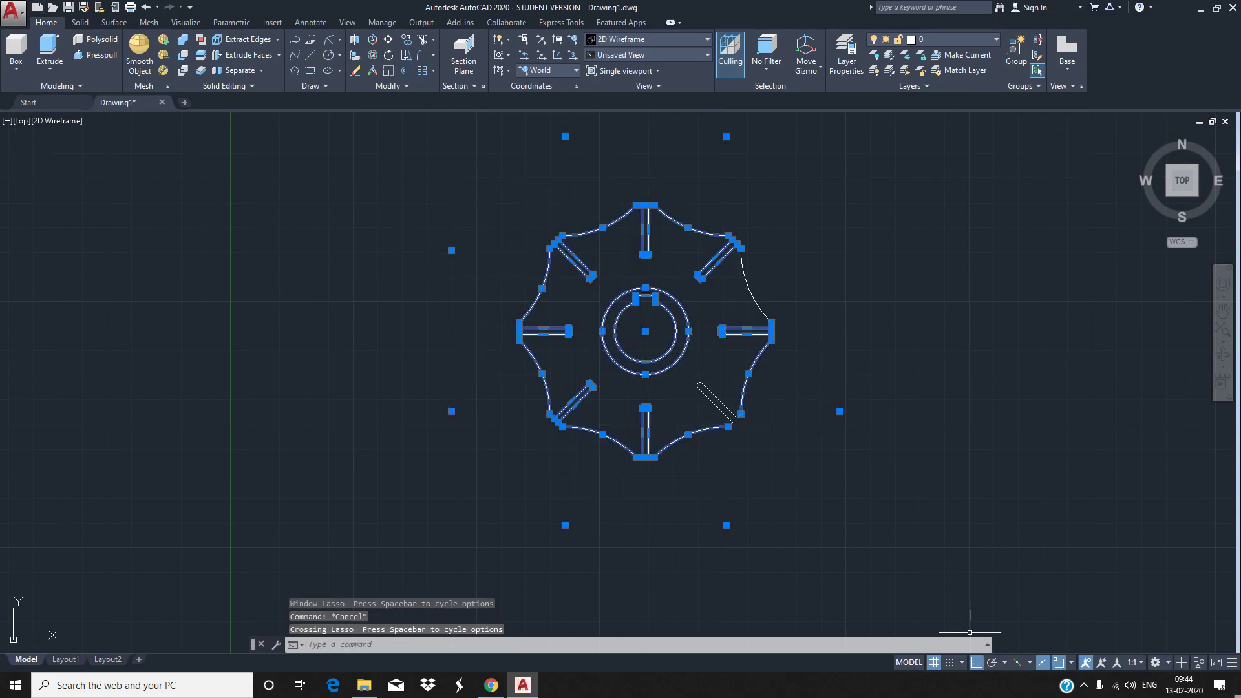
key("Escape")
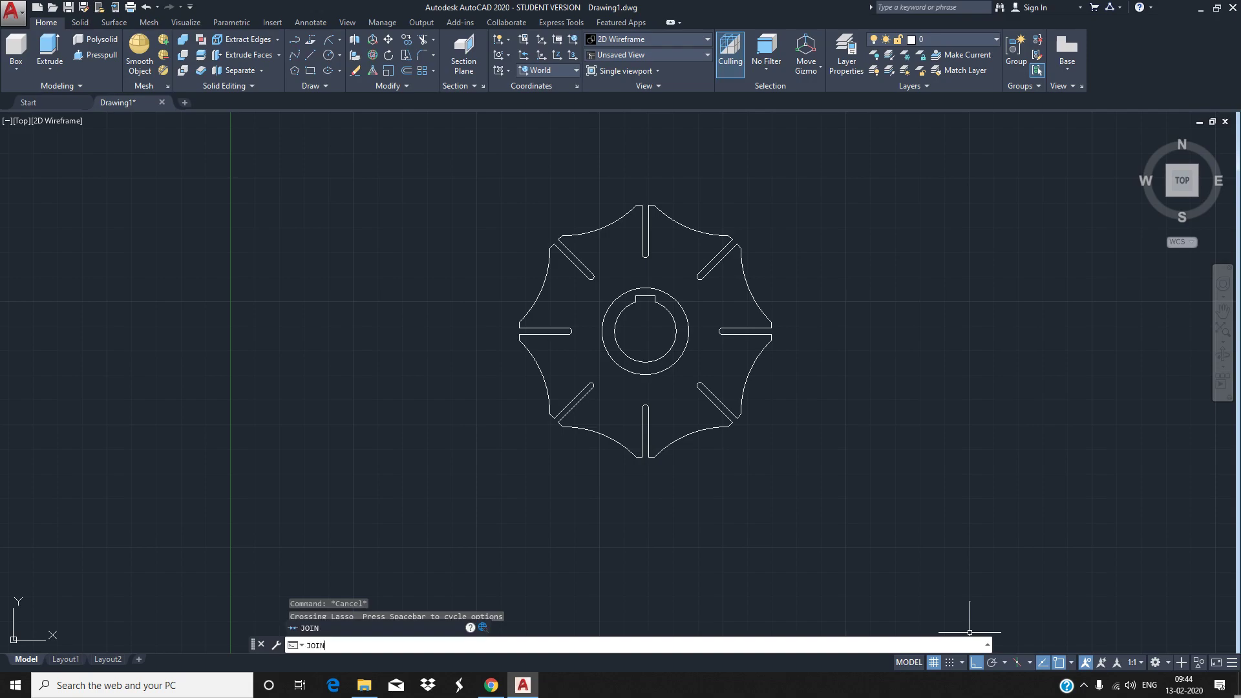
key("Return")
left_click(602, 435)
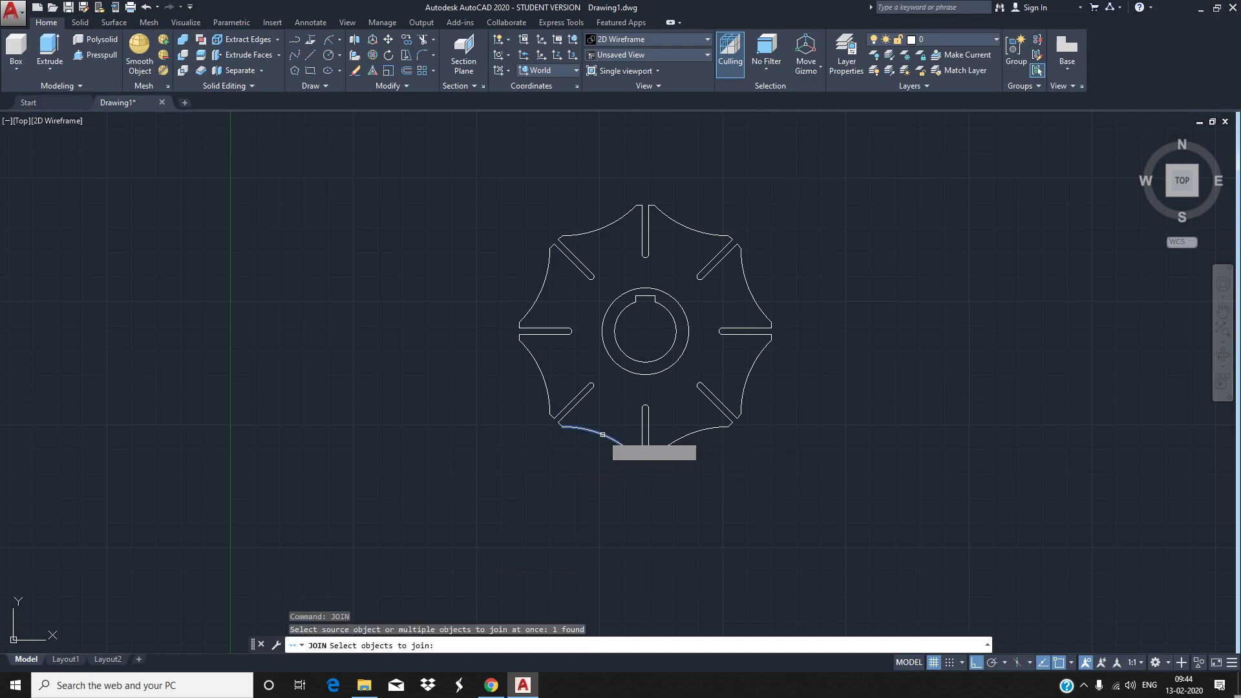
left_click(547, 393)
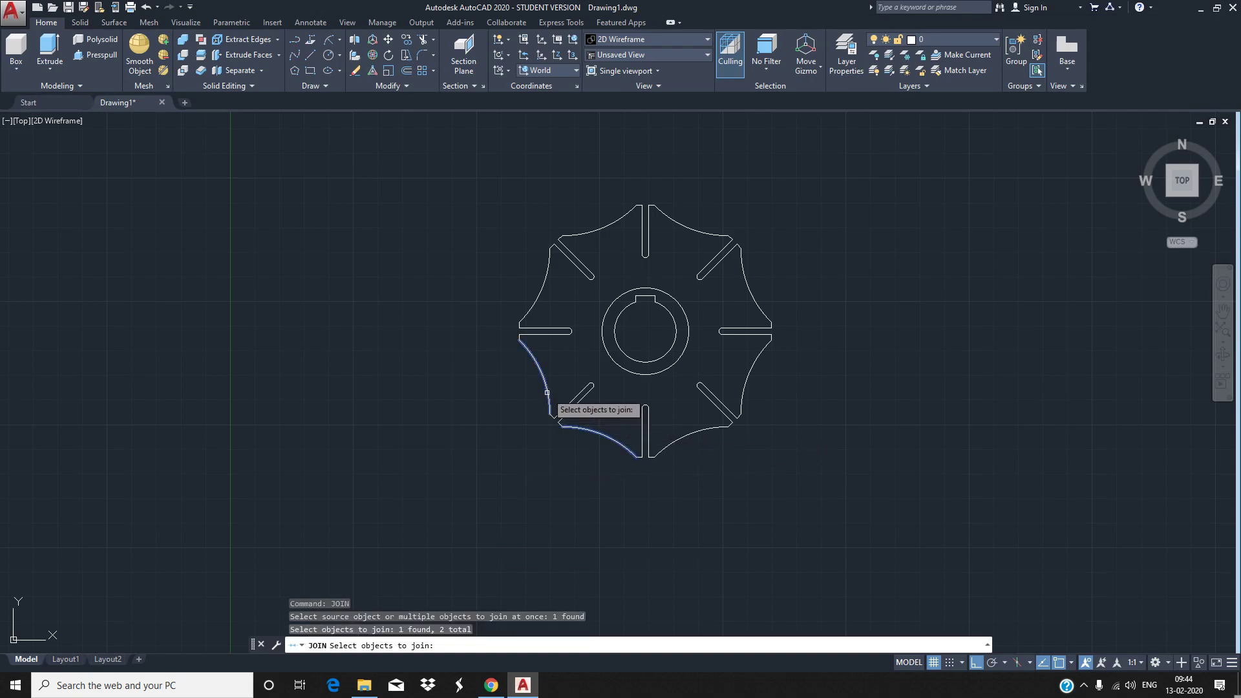
left_click(543, 295)
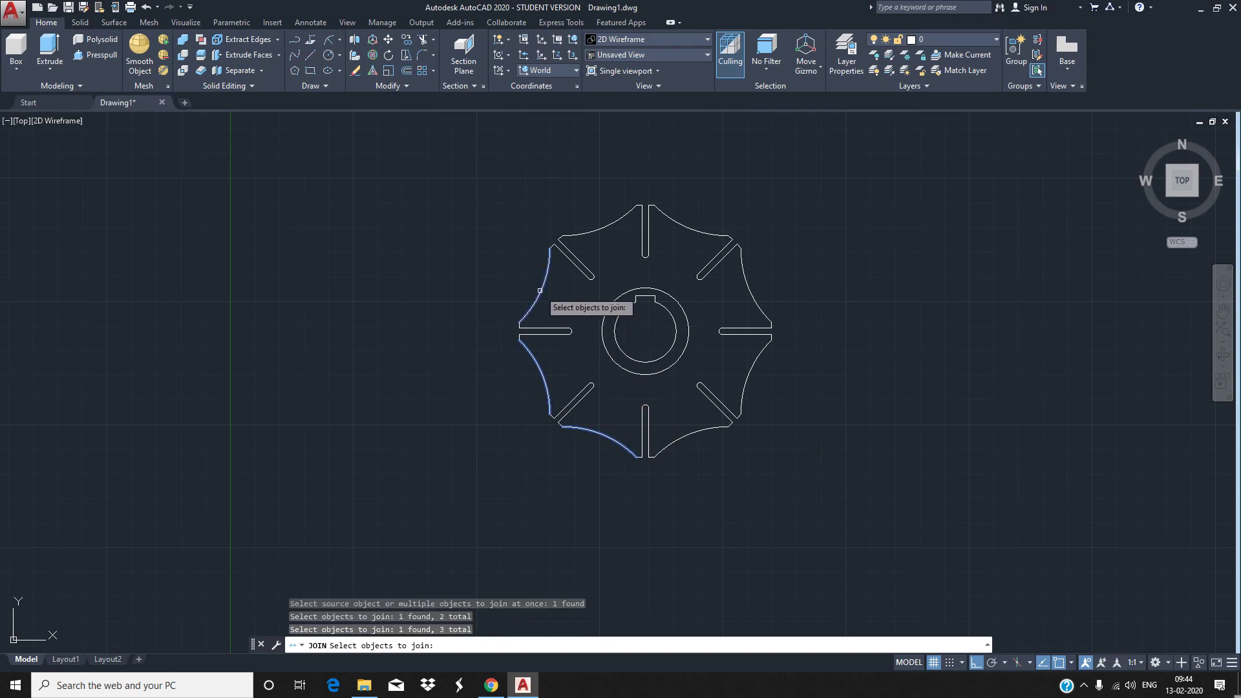
left_click(585, 240)
left_click(617, 275)
key("Escape")
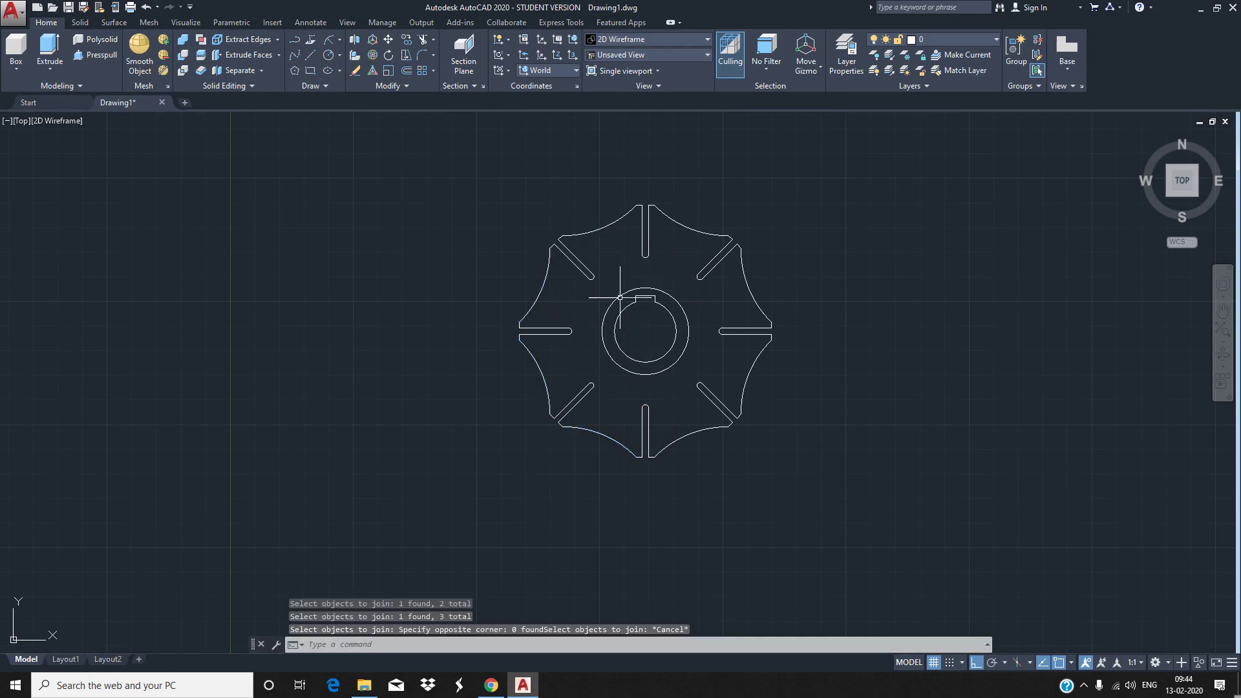
key("ctrl+z")
key("ctrl+z")
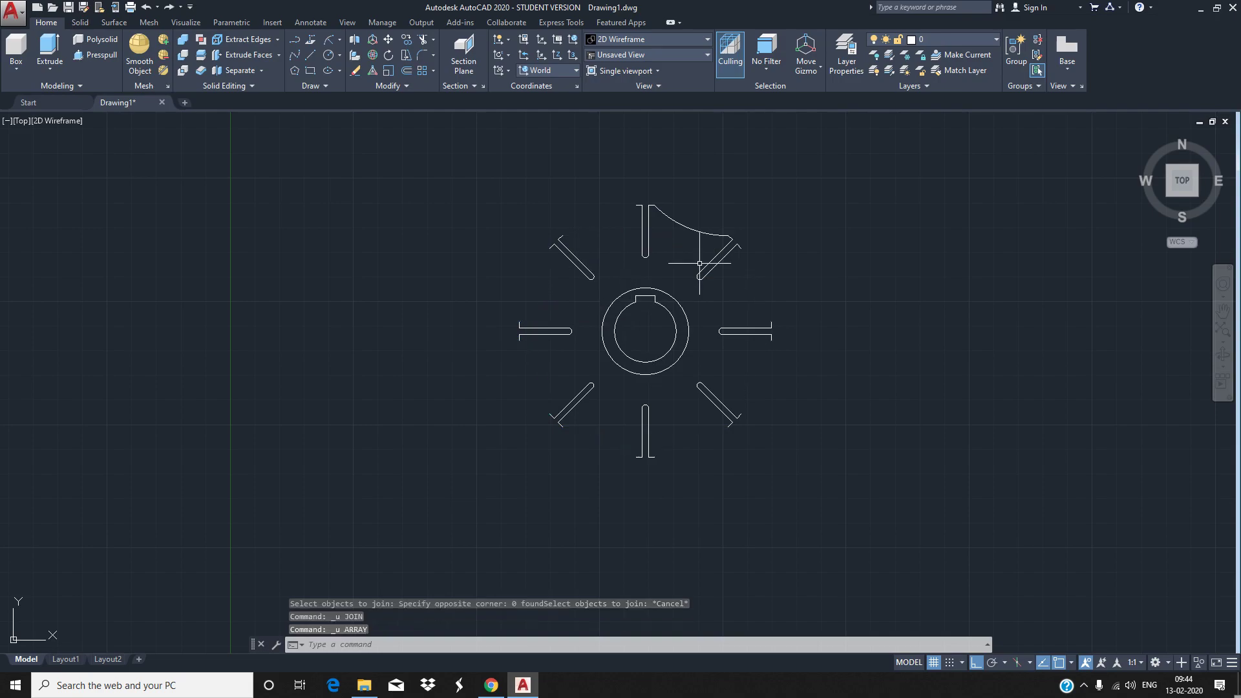
type("ar")
Polar-array the top radius-40 arc 8 times about the keyed ring's centre, then check the arcs
key("Return")
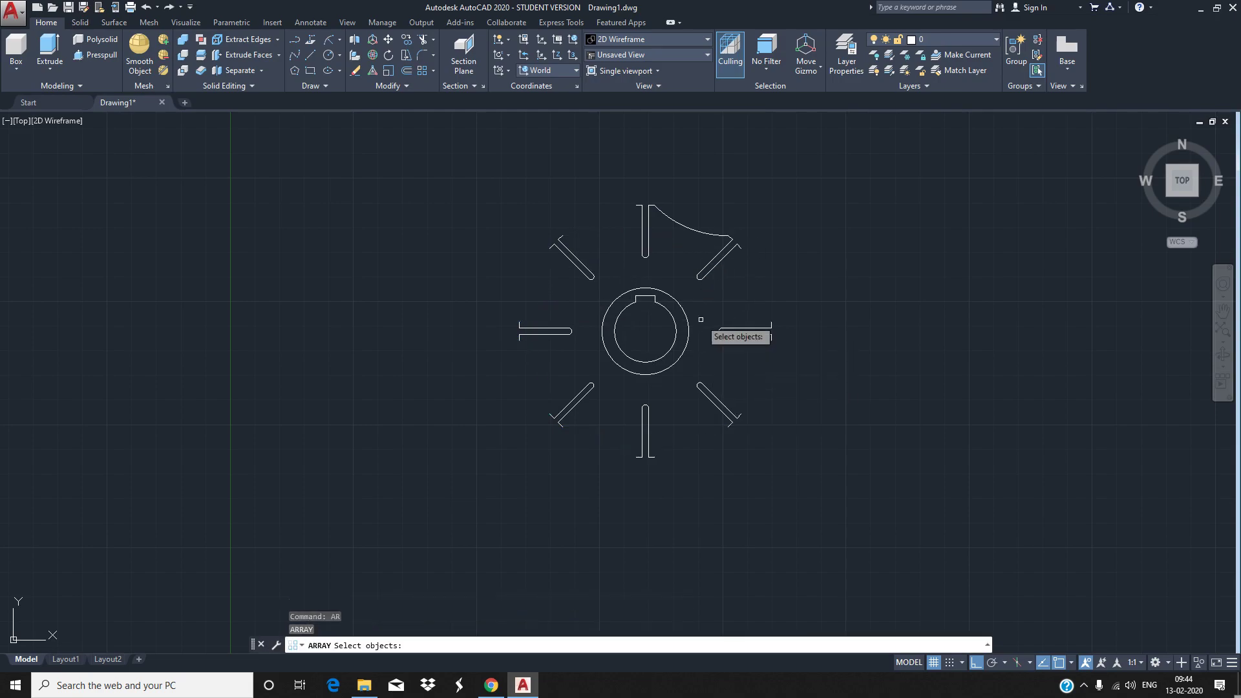
left_click(701, 230)
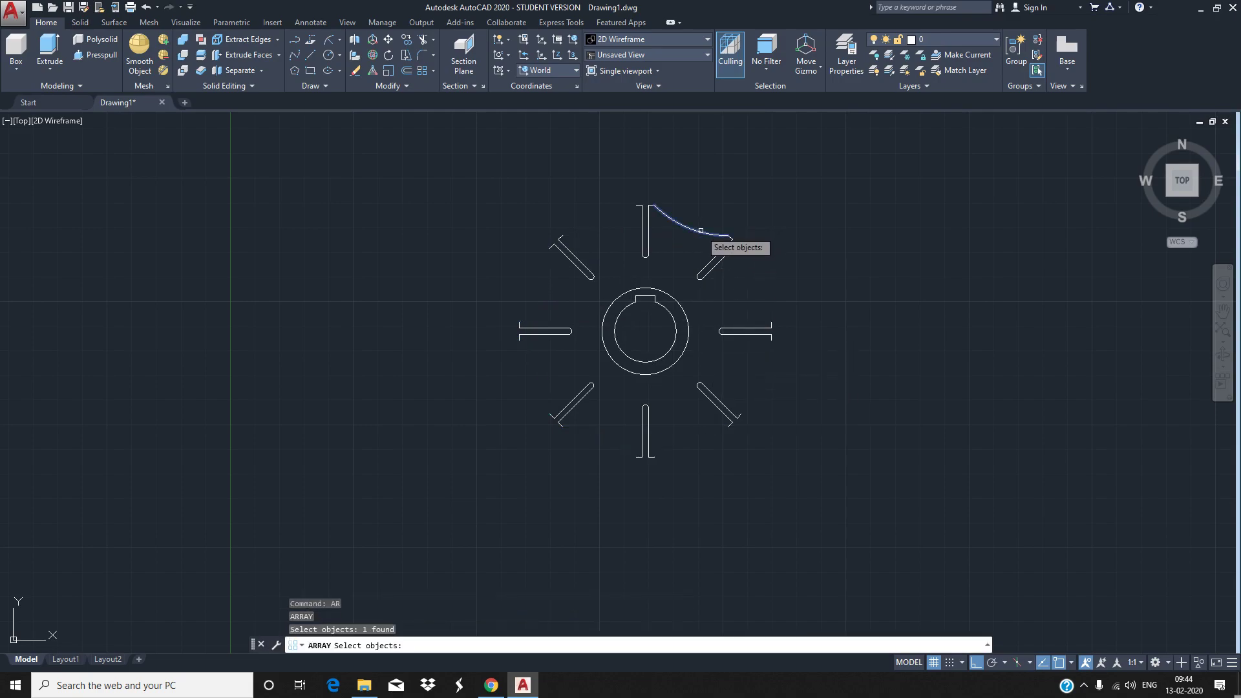
key("Return")
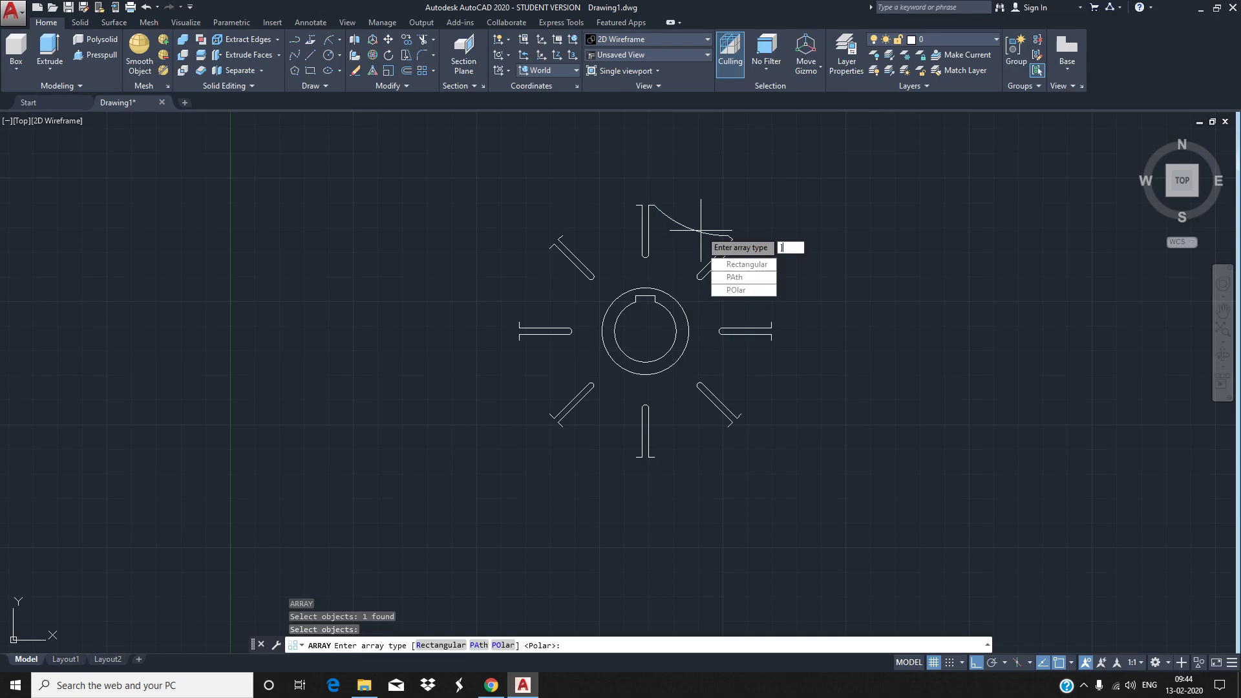
type("po")
key("Return")
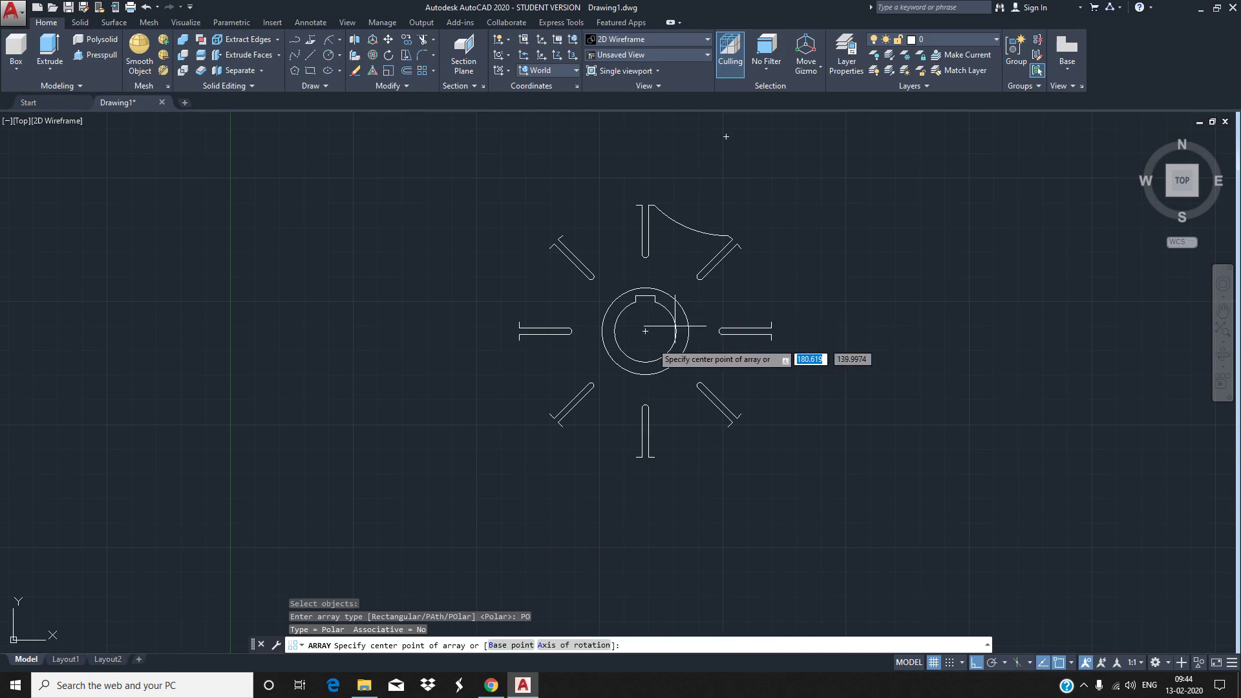
left_click(645, 331)
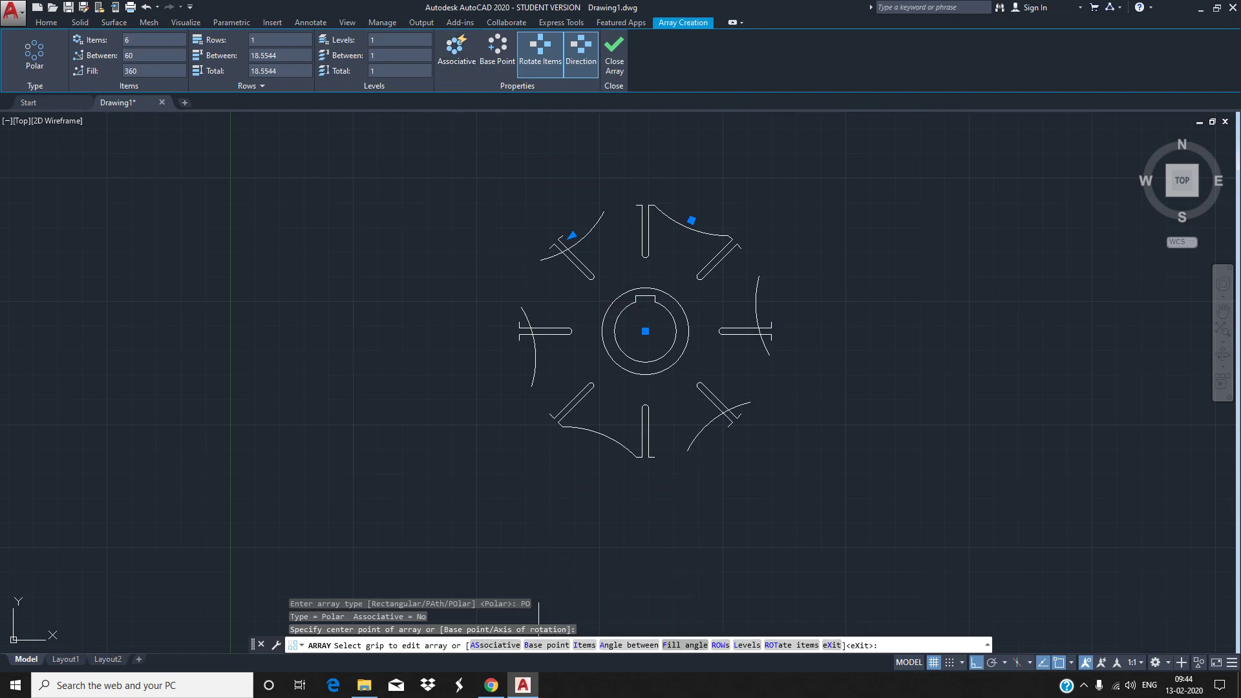
left_click(585, 645)
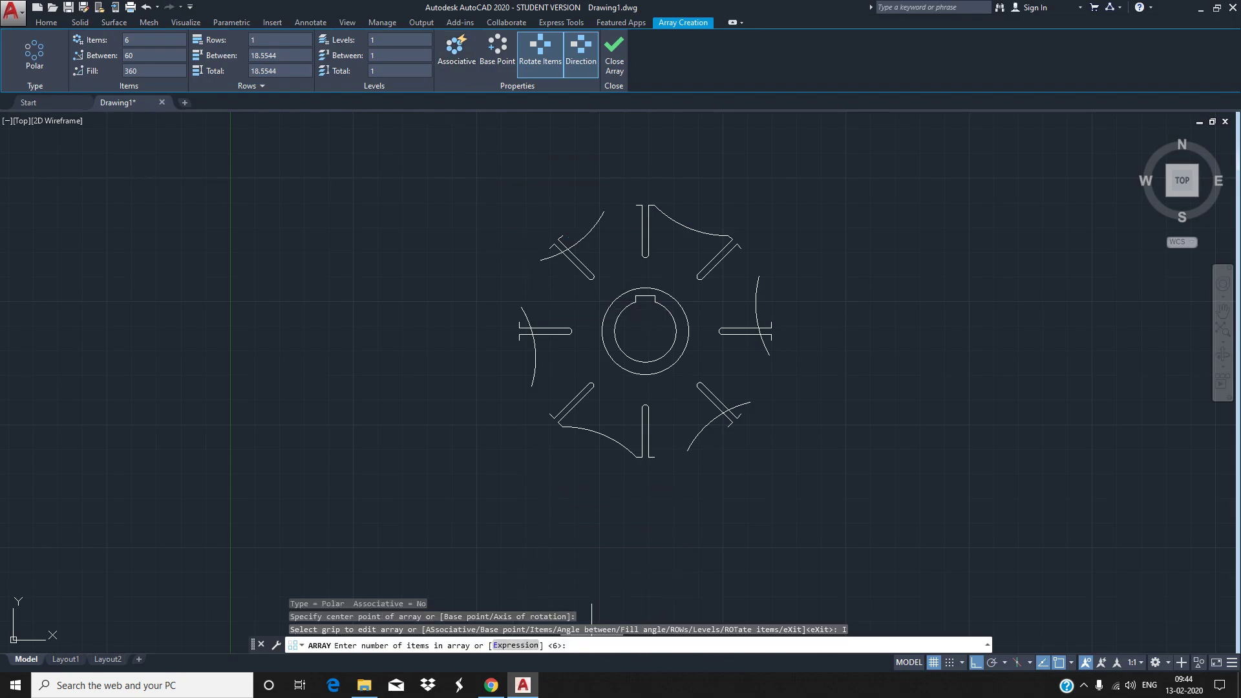
type("8")
key("Return")
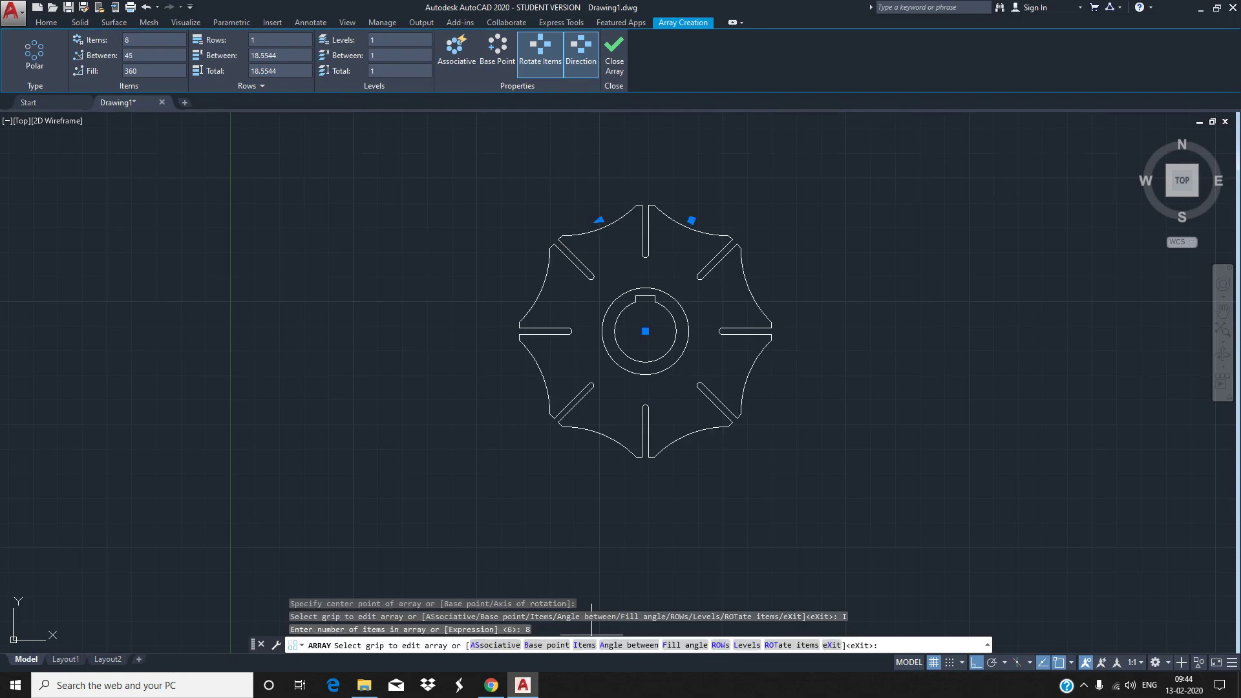
key("Return")
left_click(699, 230)
left_click(748, 284)
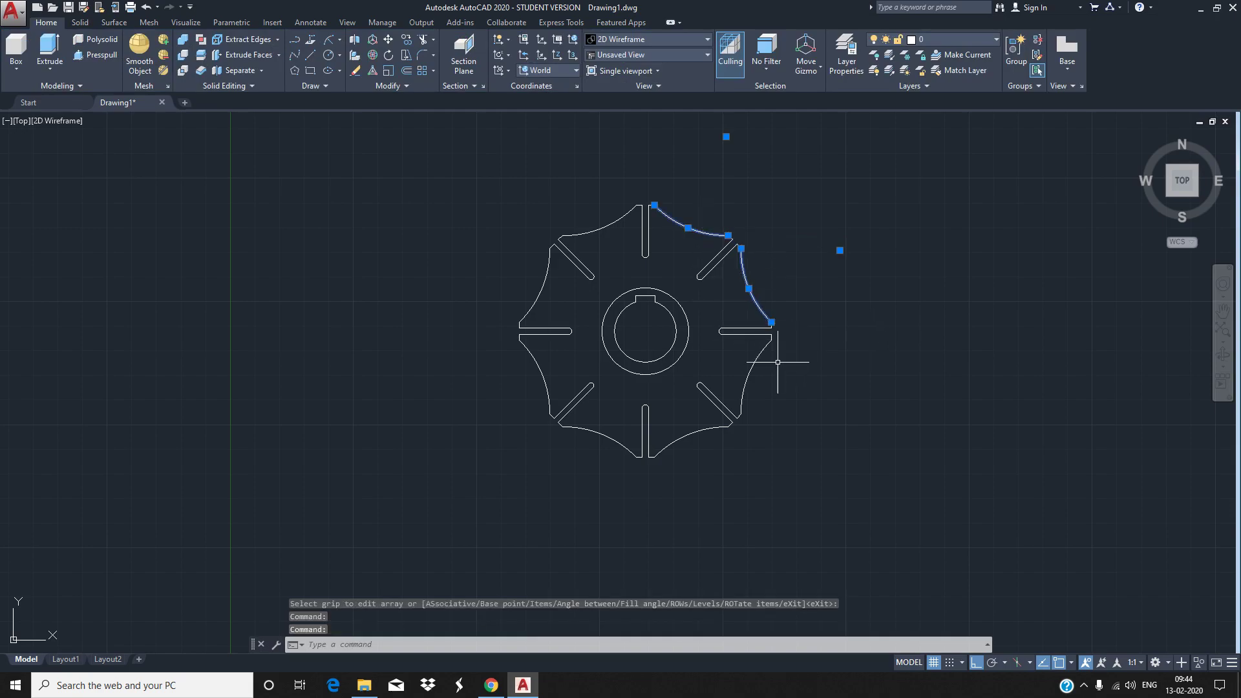
key("Escape")
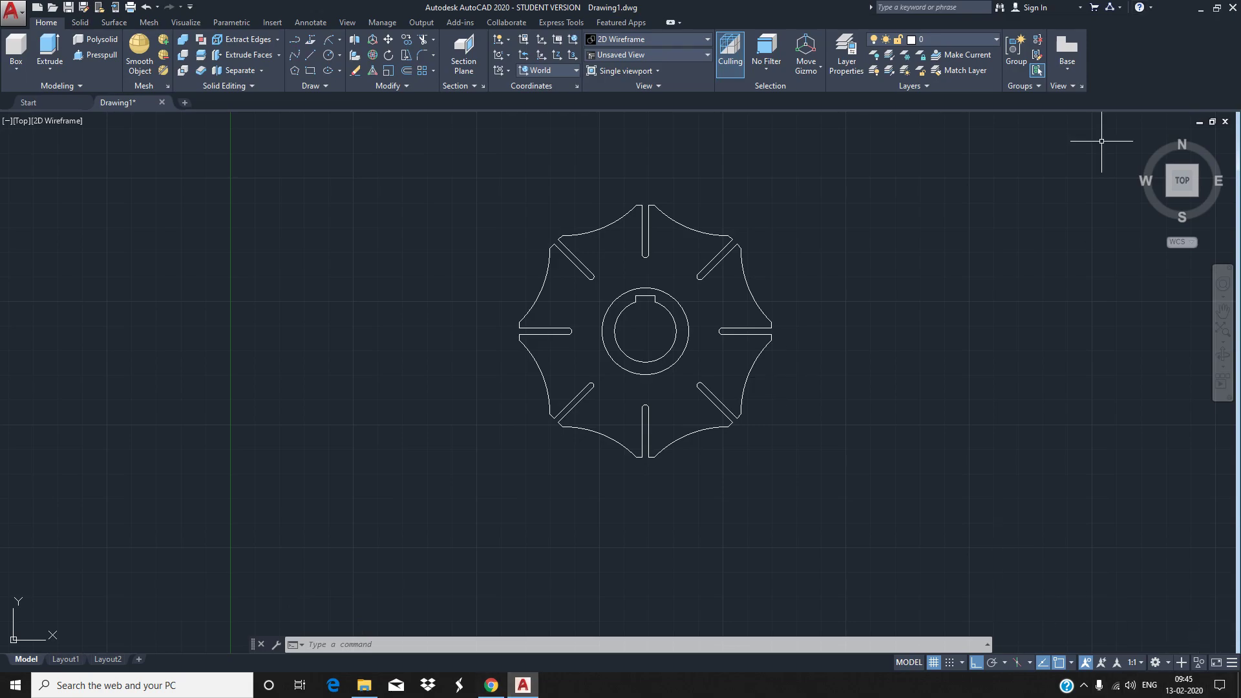
Switch to the Windows desktop, hiding the AutoCAD window with the finished wheel
key("super+d")
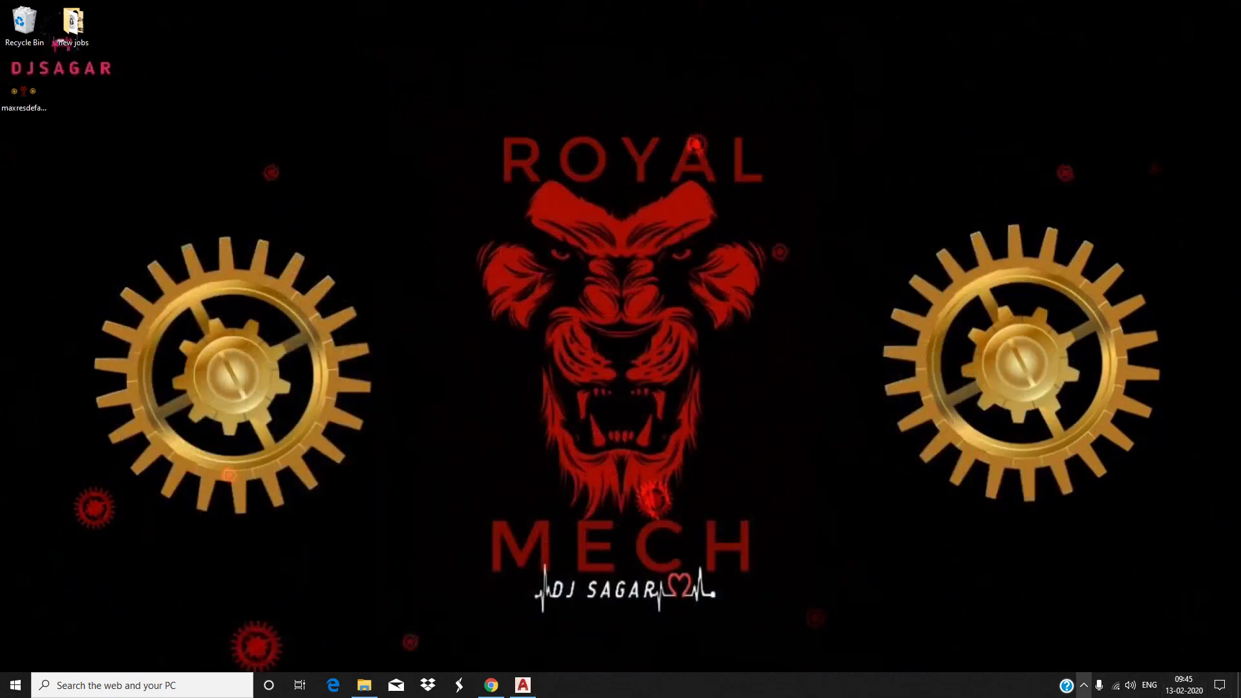
Open and dismiss the screen recorder's tray menu, then restore AutoCAD from the taskbar
left_click(1084, 685)
right_click(1084, 658)
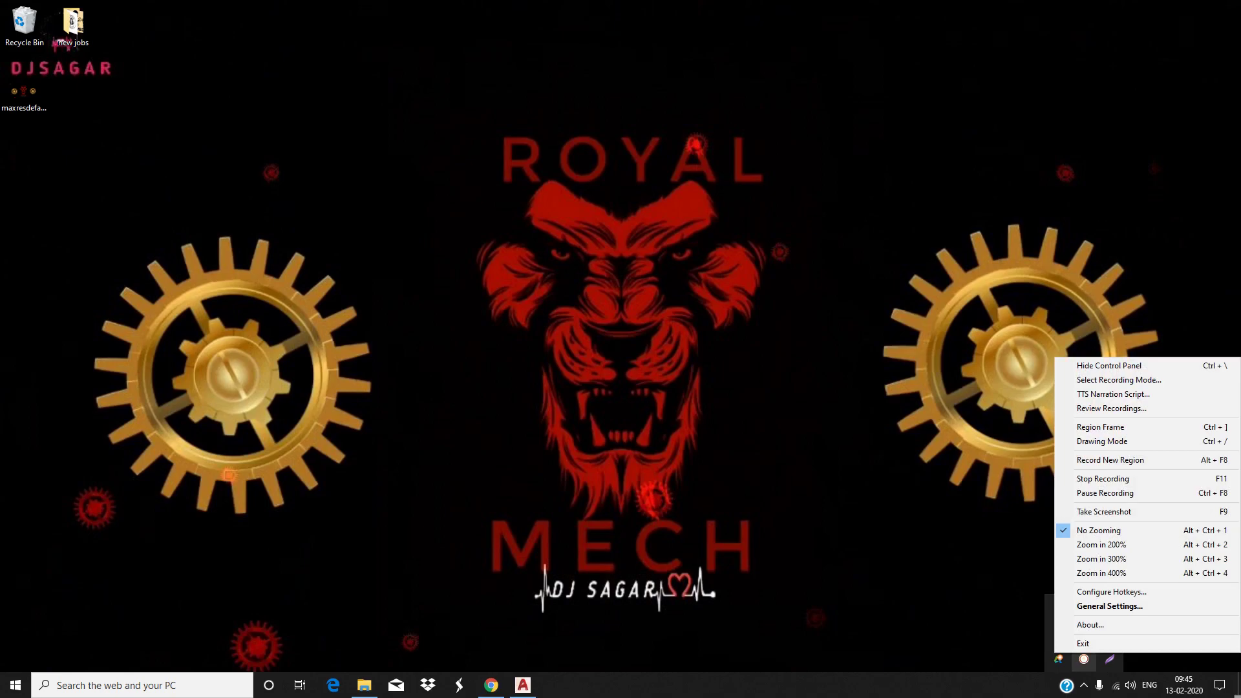
key("Escape")
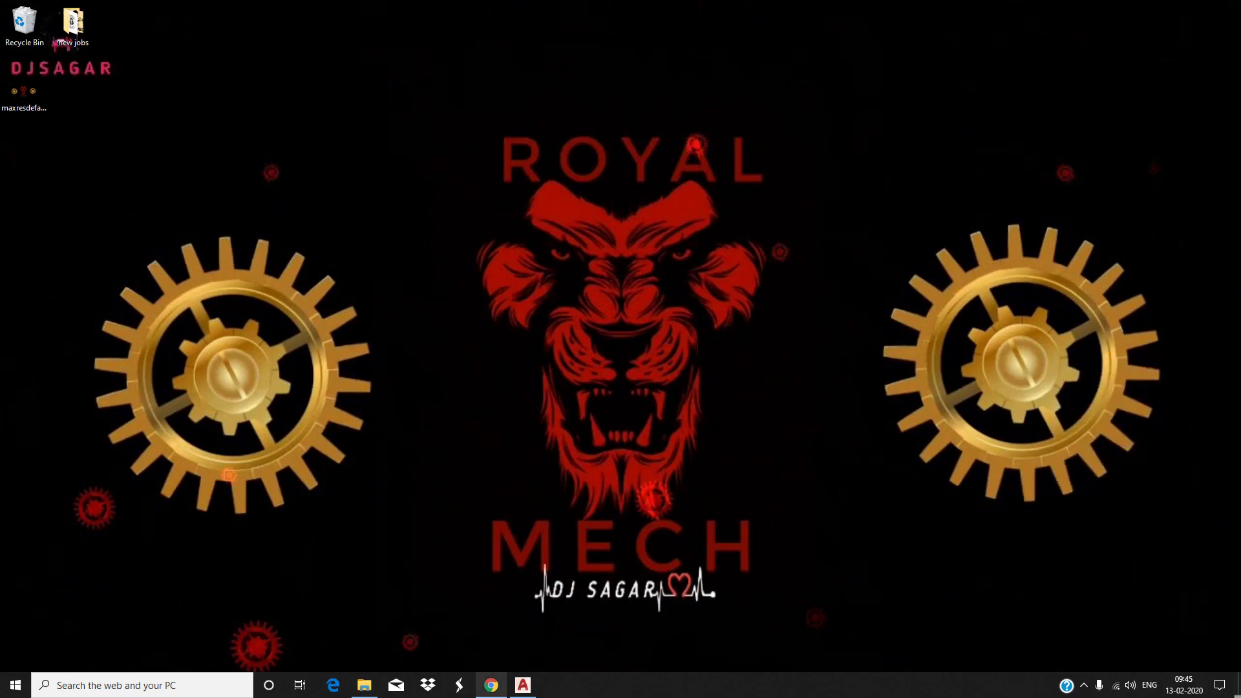
left_click(523, 685)
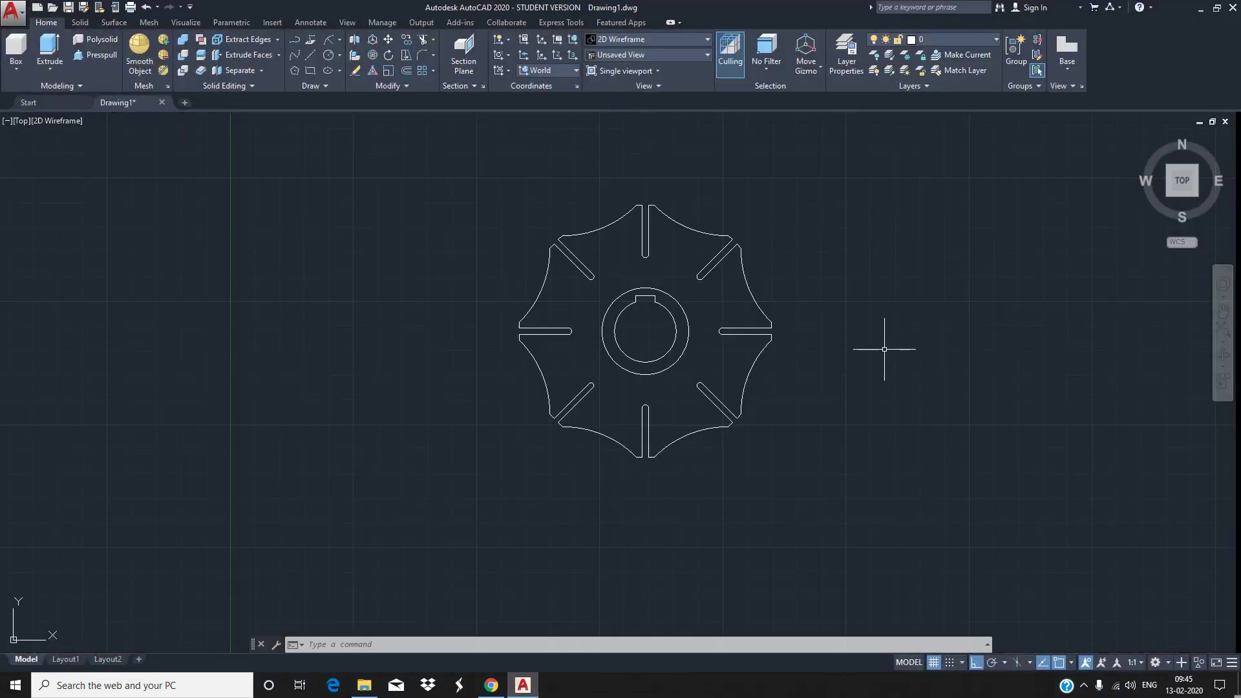
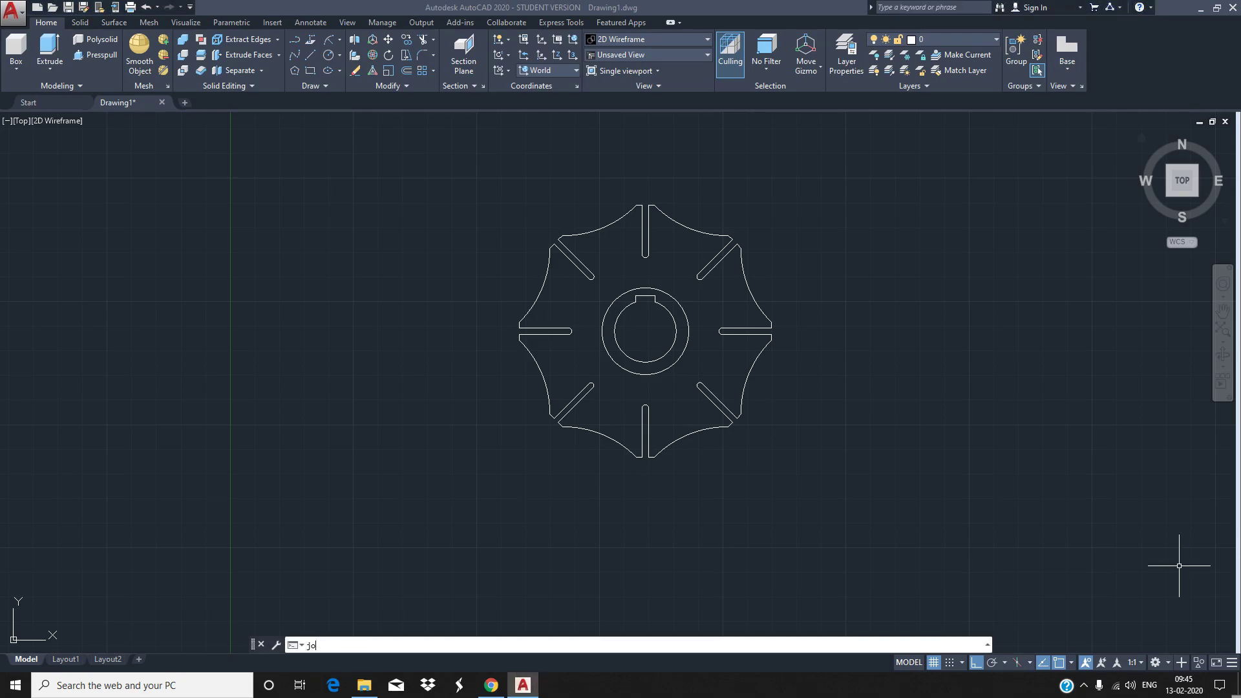
Start JOIN on the right arc and add the right, upper-right, top and upper-left slots and arcs
key("Return")
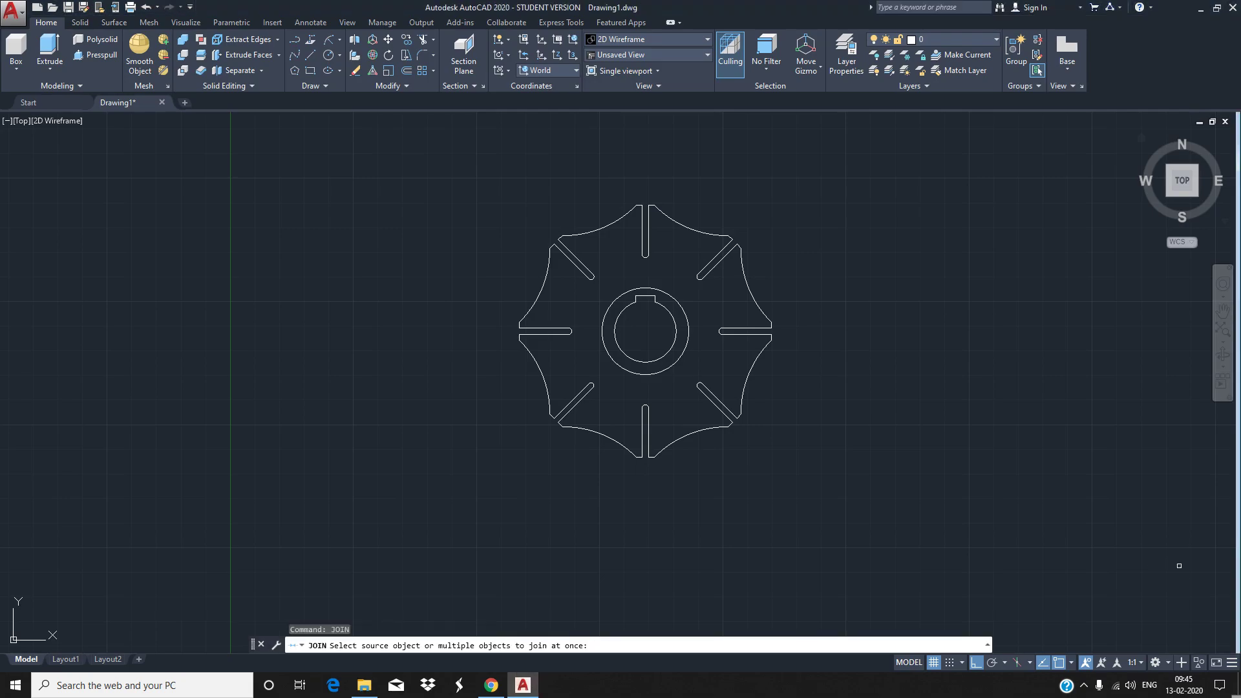
left_click(755, 387)
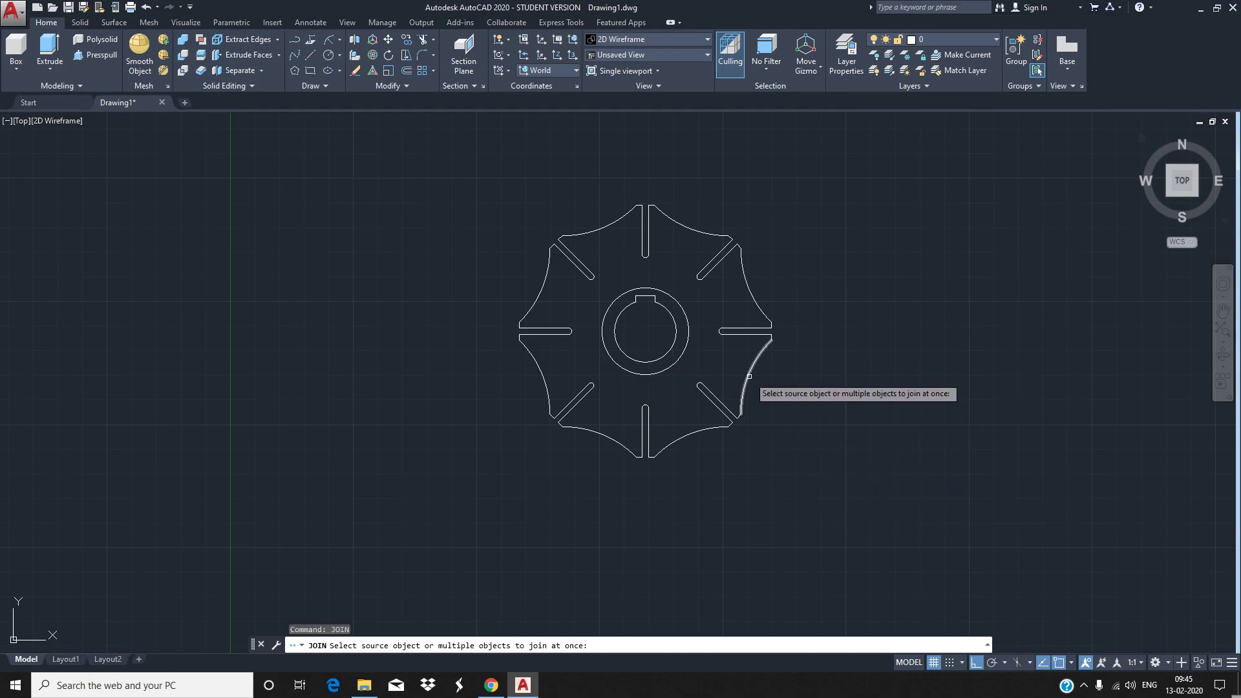
left_click(744, 331)
left_click(724, 328)
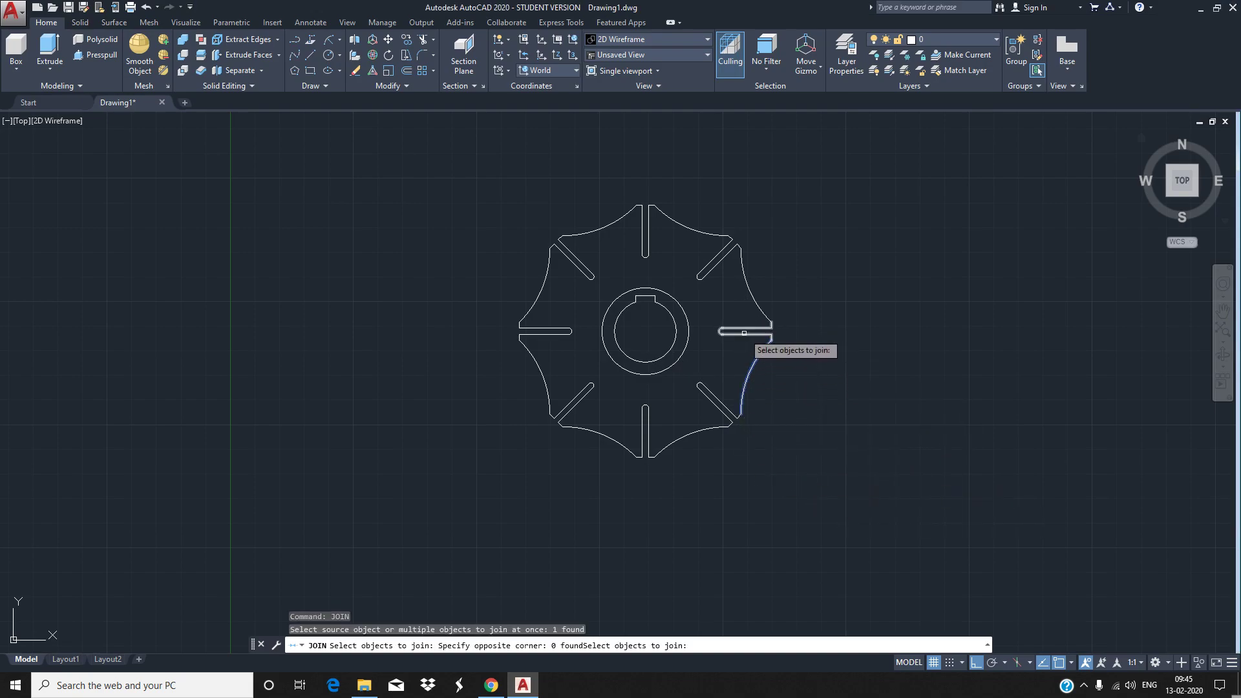
left_click(757, 295)
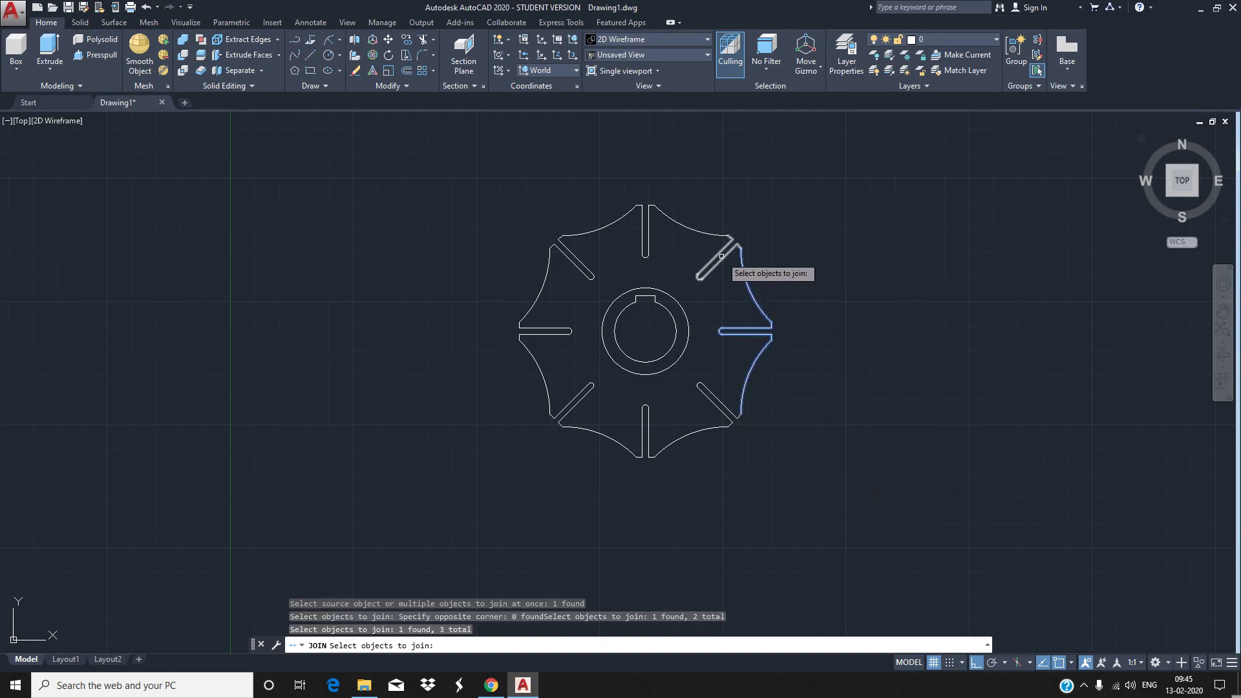
left_click(721, 262)
left_click(709, 234)
left_click(647, 230)
left_click(611, 220)
left_click(577, 255)
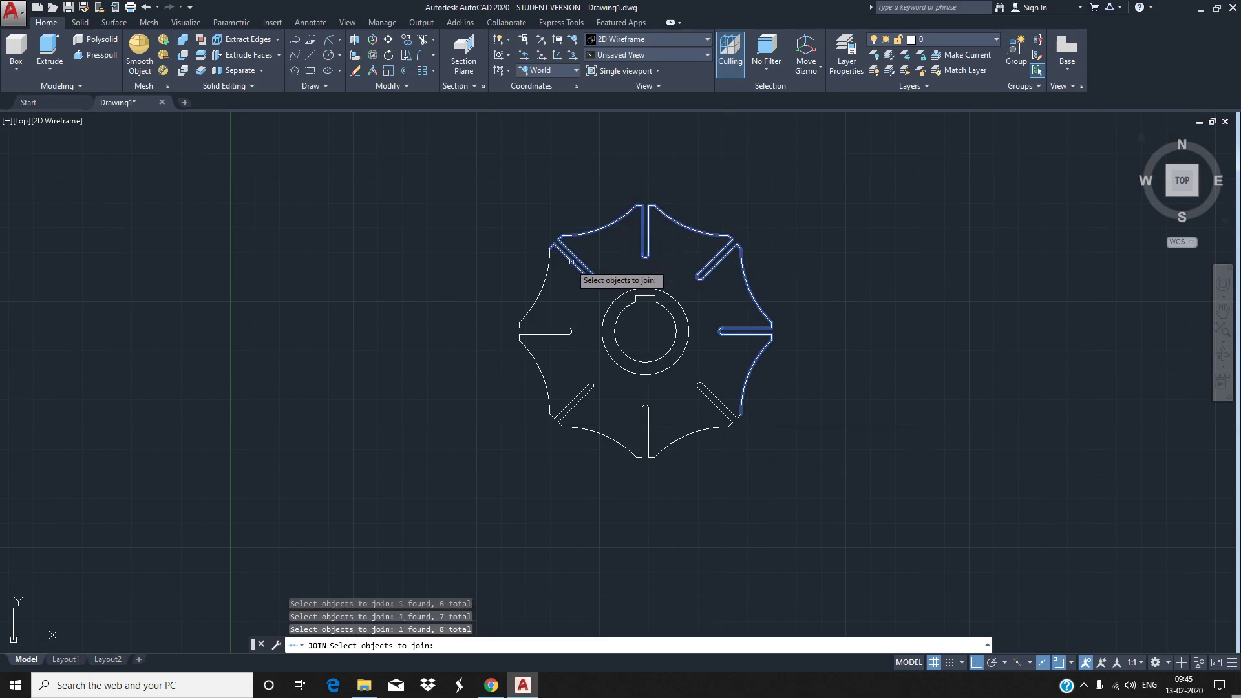
left_click(540, 288)
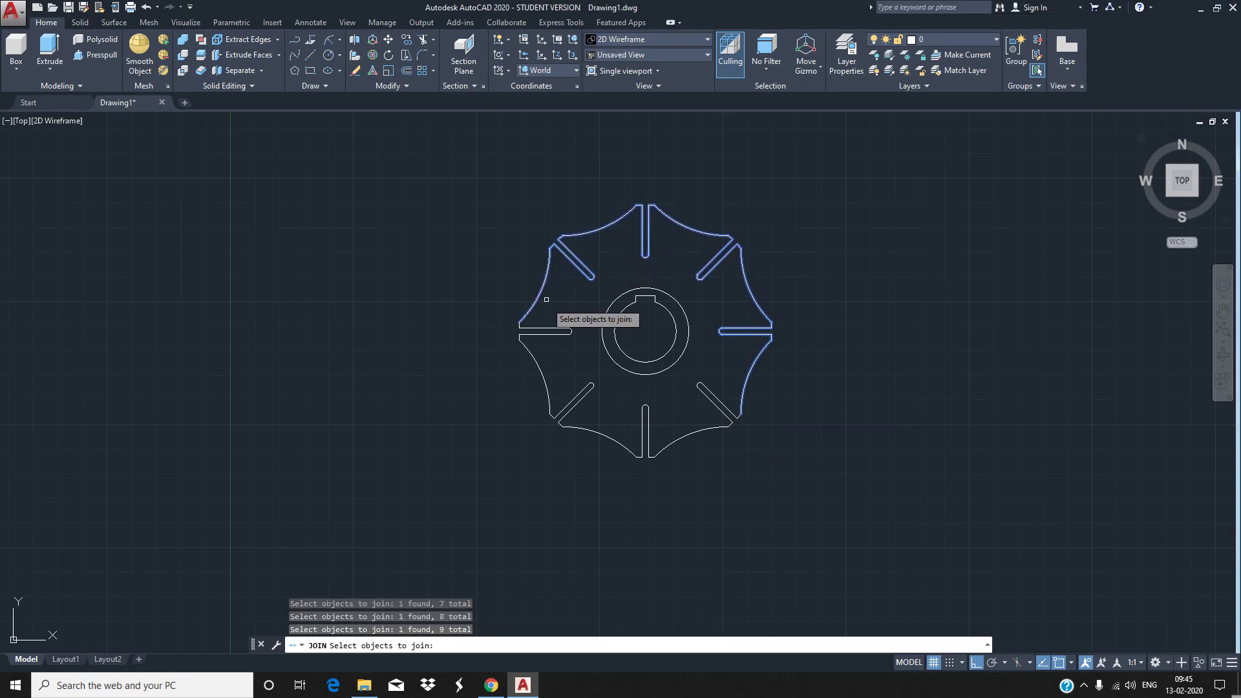
Add the left, lower-left, bottom and lower-right slots and arcs, finish the join, and check the polyline
left_click(548, 331)
left_click(536, 374)
left_click(567, 408)
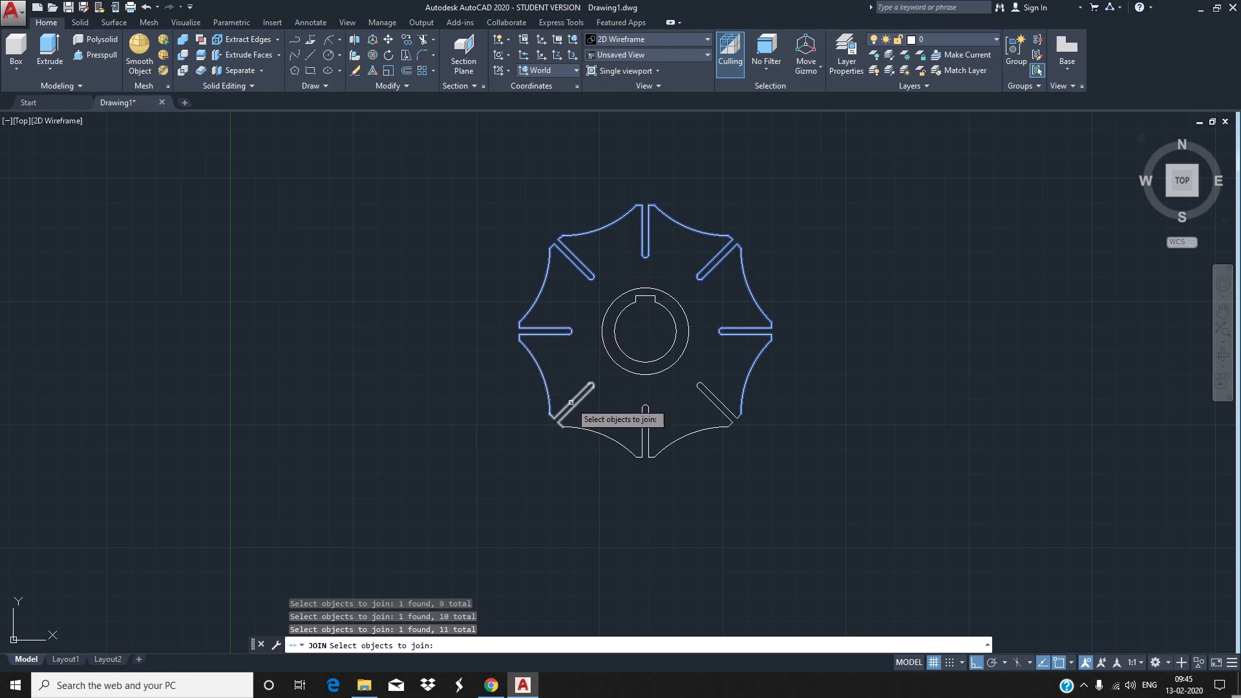
left_click(587, 435)
left_click(647, 448)
left_click(677, 440)
left_click(717, 411)
key("Return")
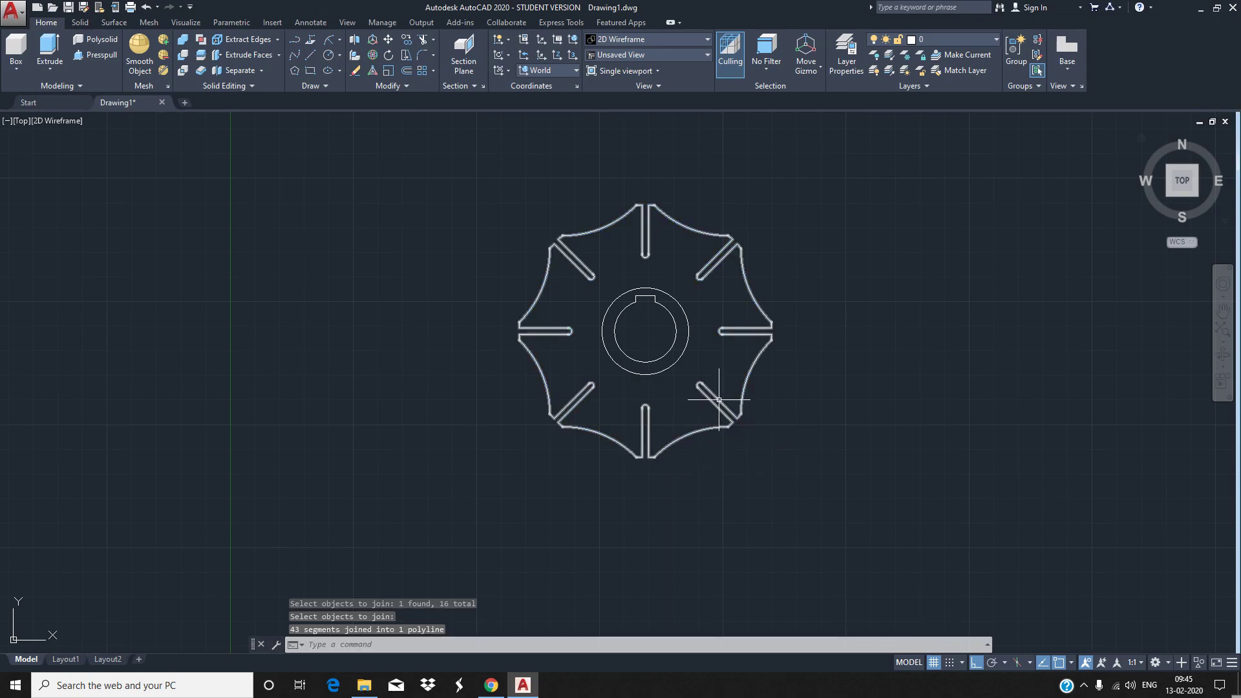
left_click(719, 399)
key("Escape")
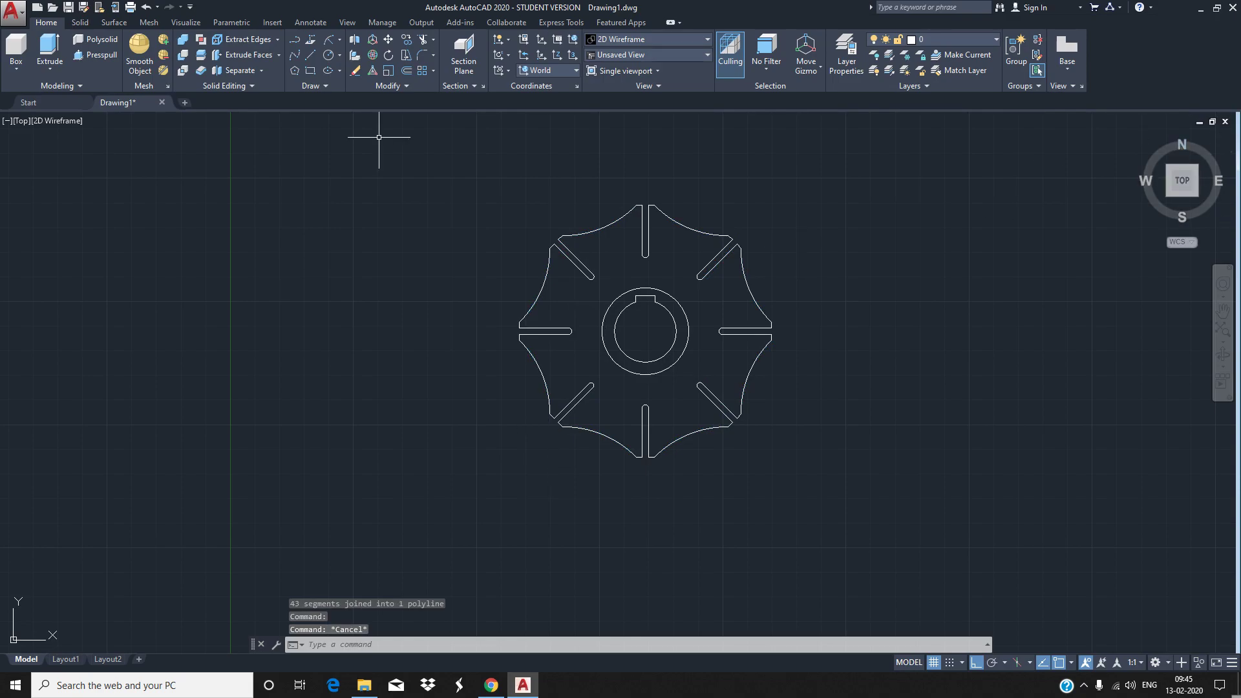
Switch to the SW Isometric view and zoom out on the knob
left_click(647, 55)
left_click(614, 144)
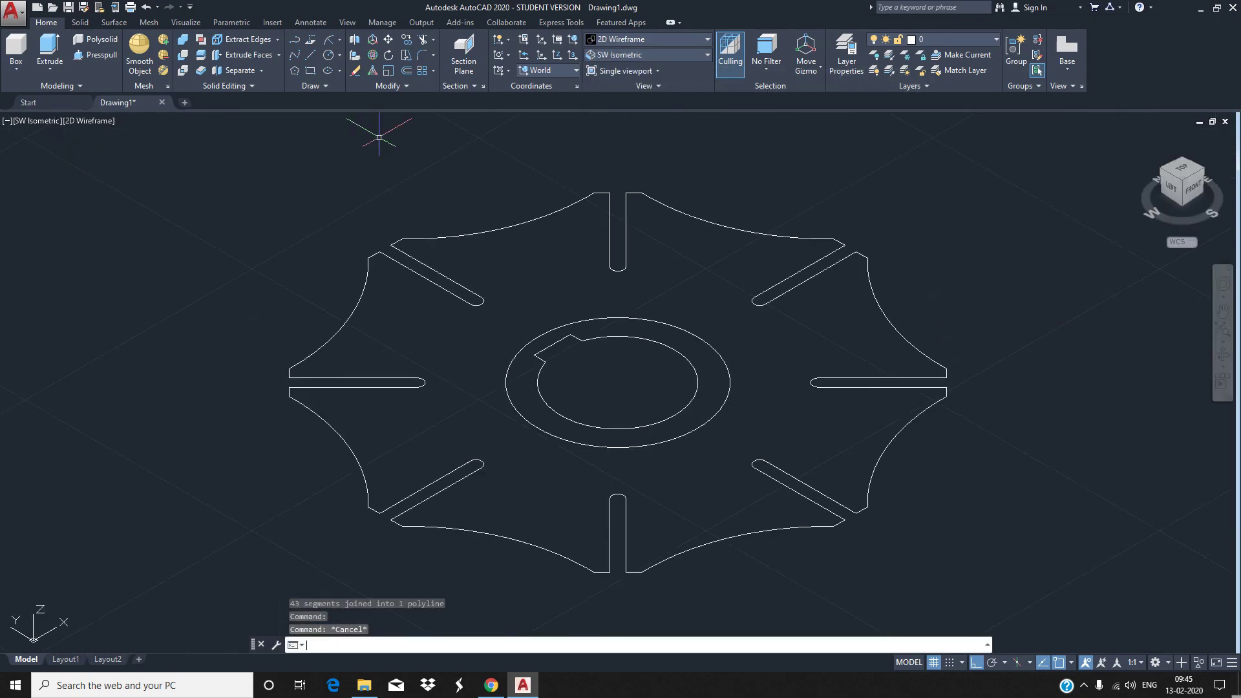
scroll(663, 387, "down", 4)
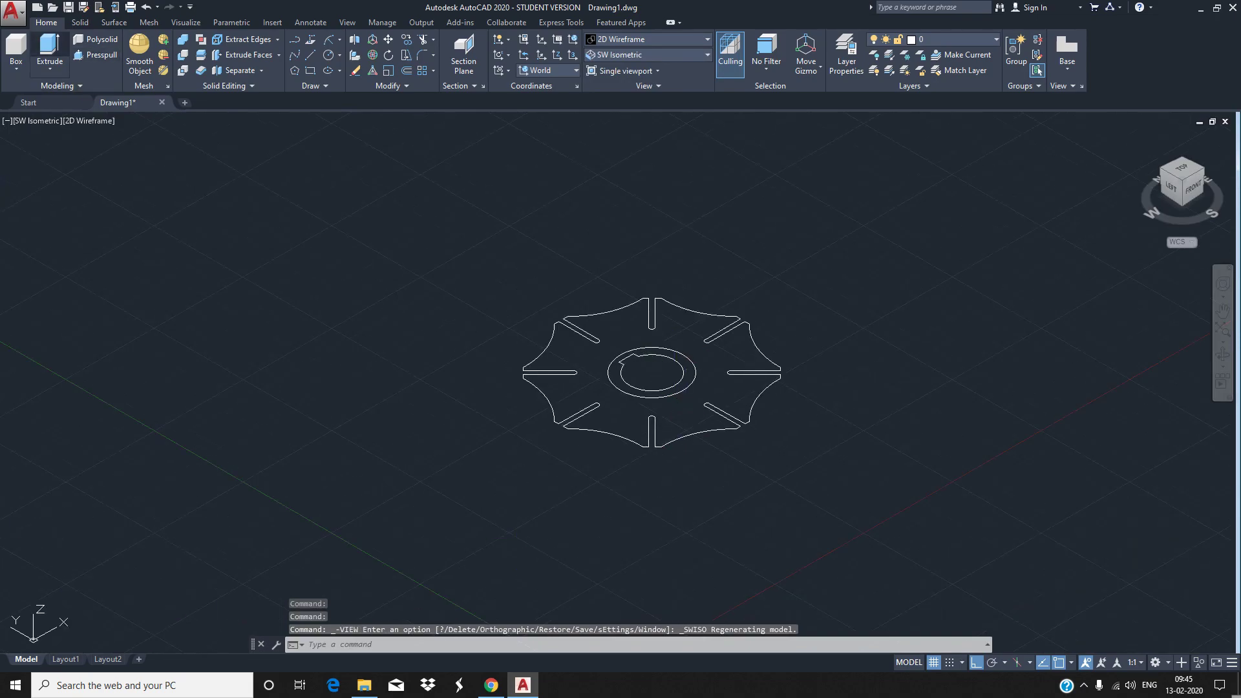
left_click(651, 350)
left_click(651, 372)
key("Escape")
key("Escape")
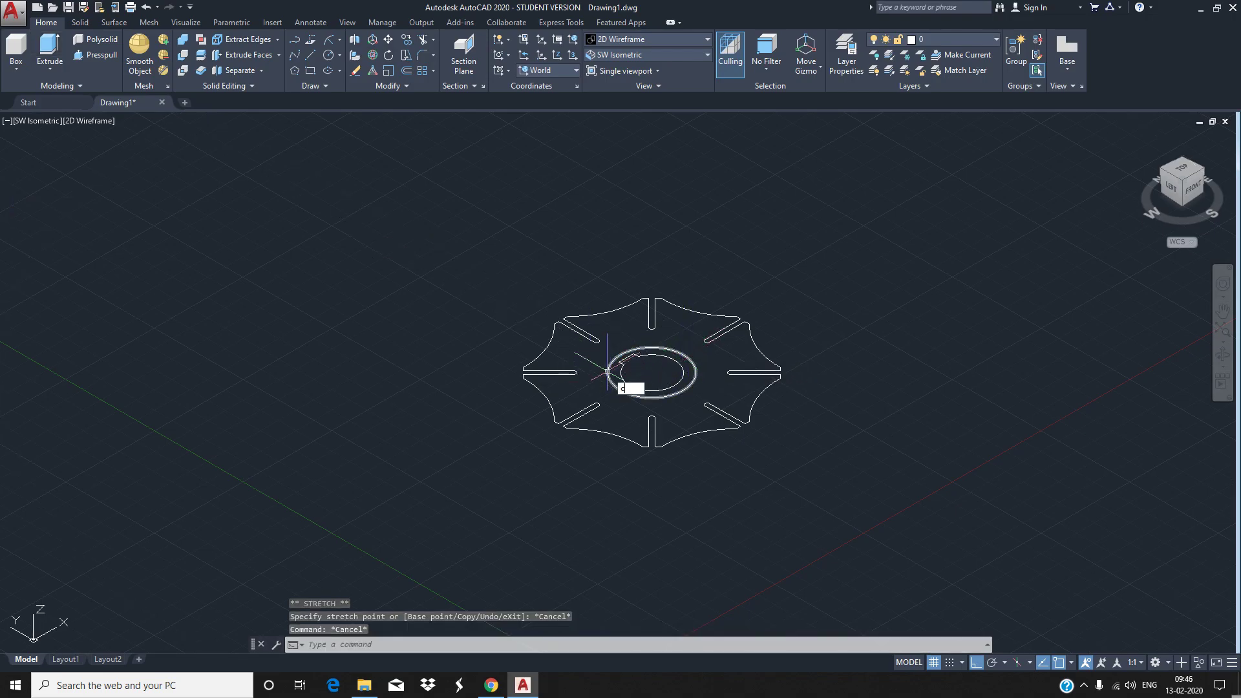
Copy the ring's two circles from their centre to a point left of the knob, with Ortho off
type("o")
key("Return")
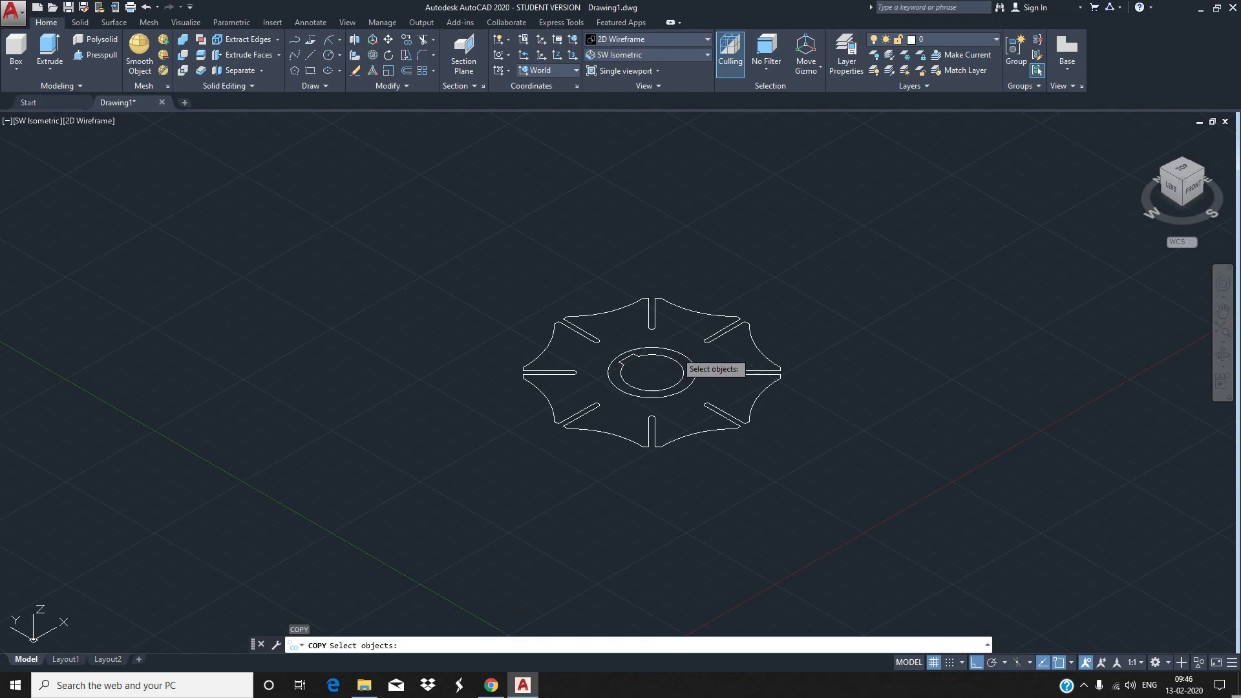
left_click(676, 363)
left_click(676, 364)
key("Return")
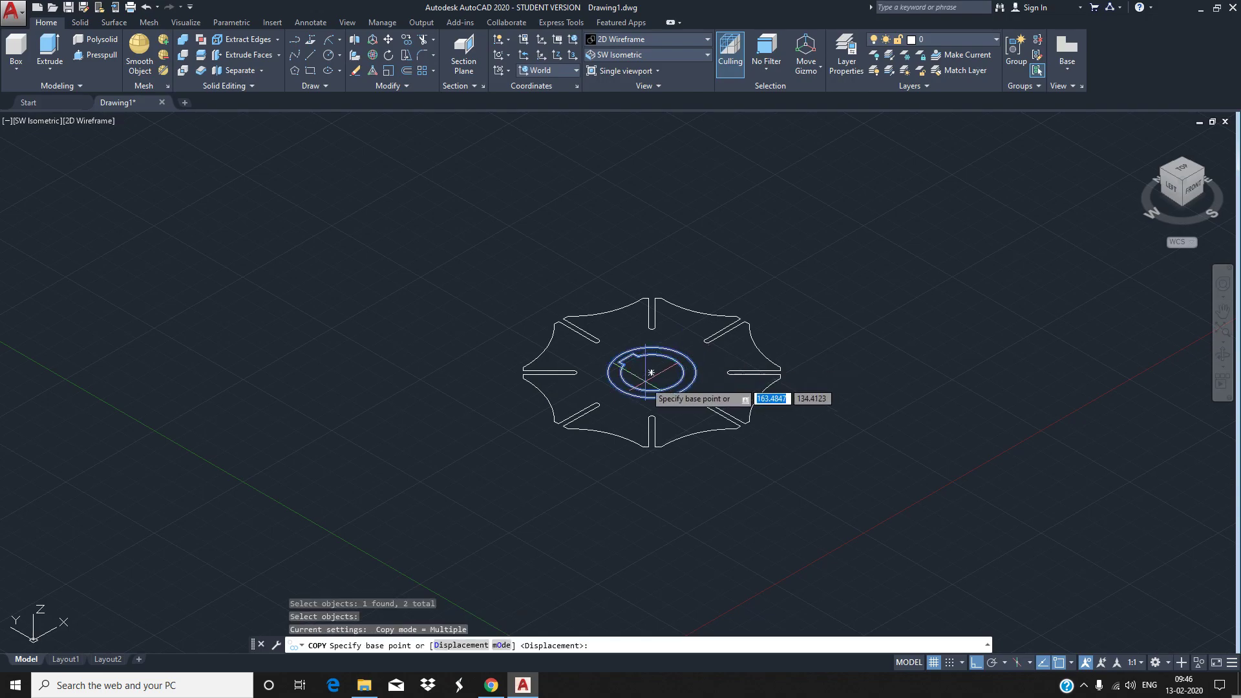
left_click(651, 373)
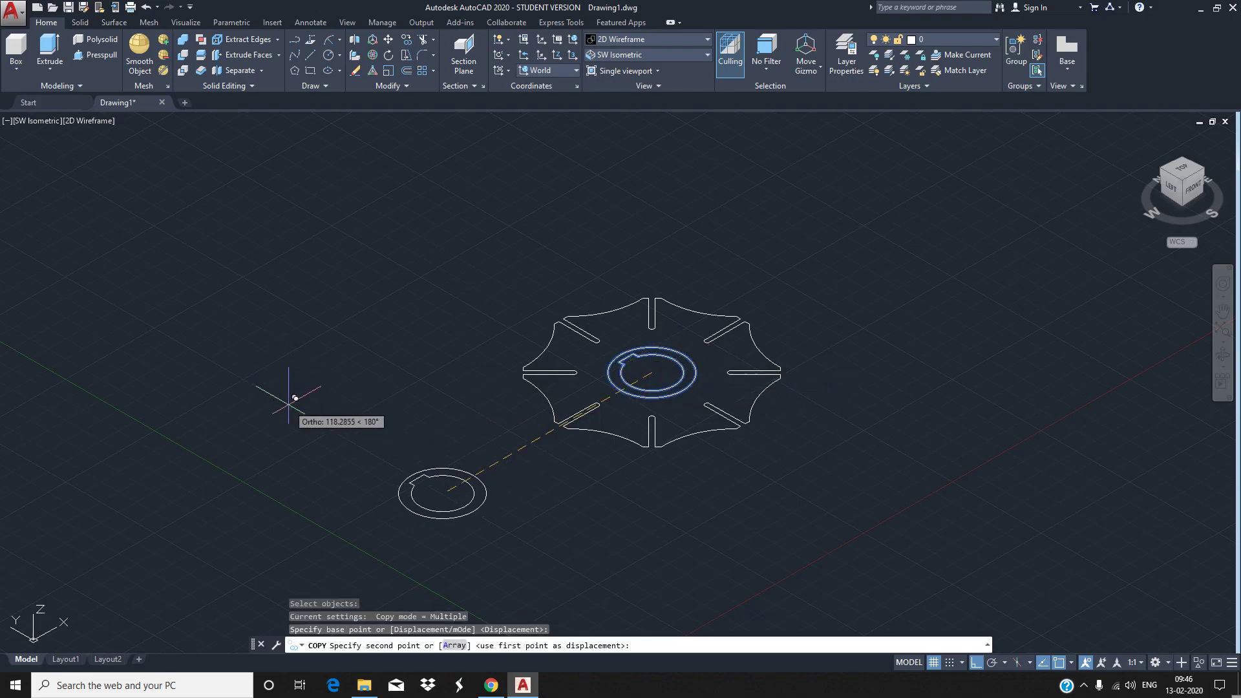
key("F8")
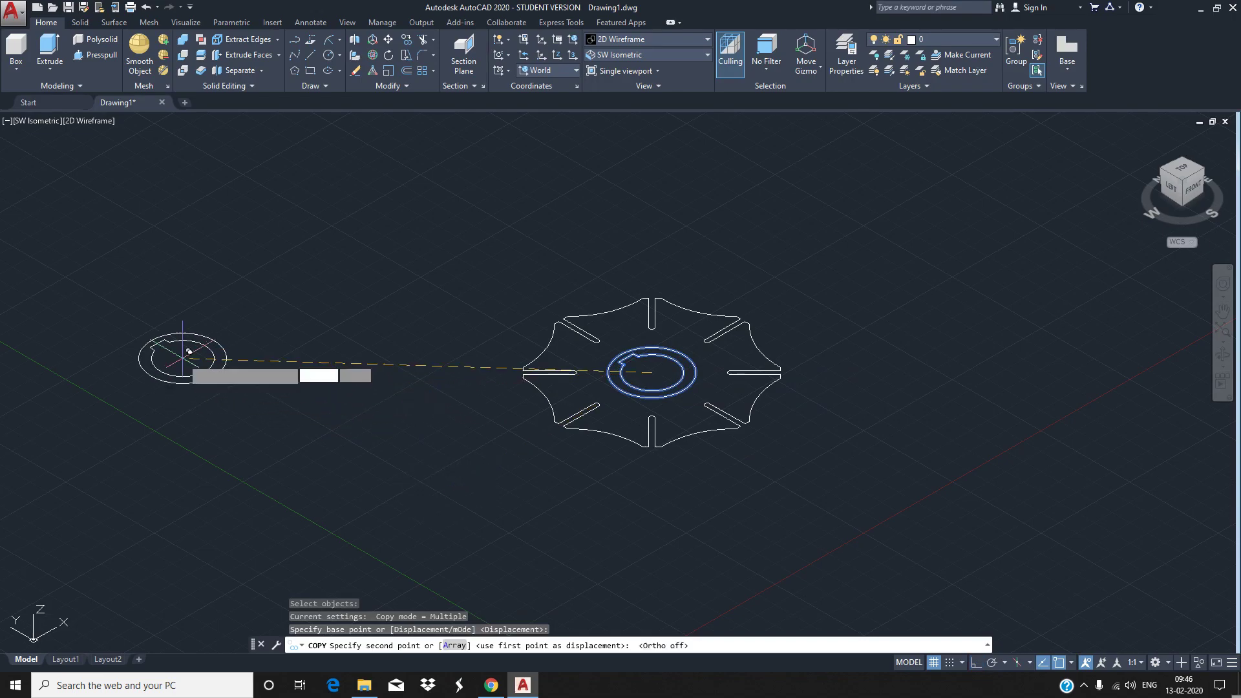
left_click(183, 358)
key("Escape")
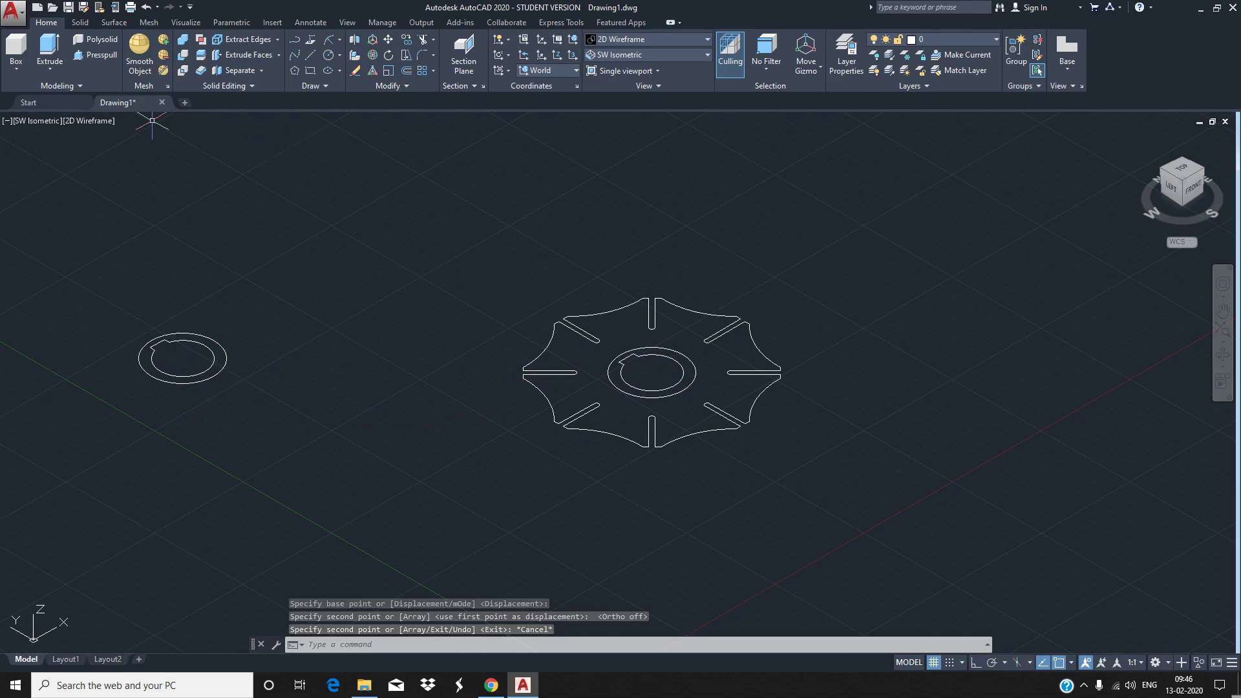
left_click(50, 50)
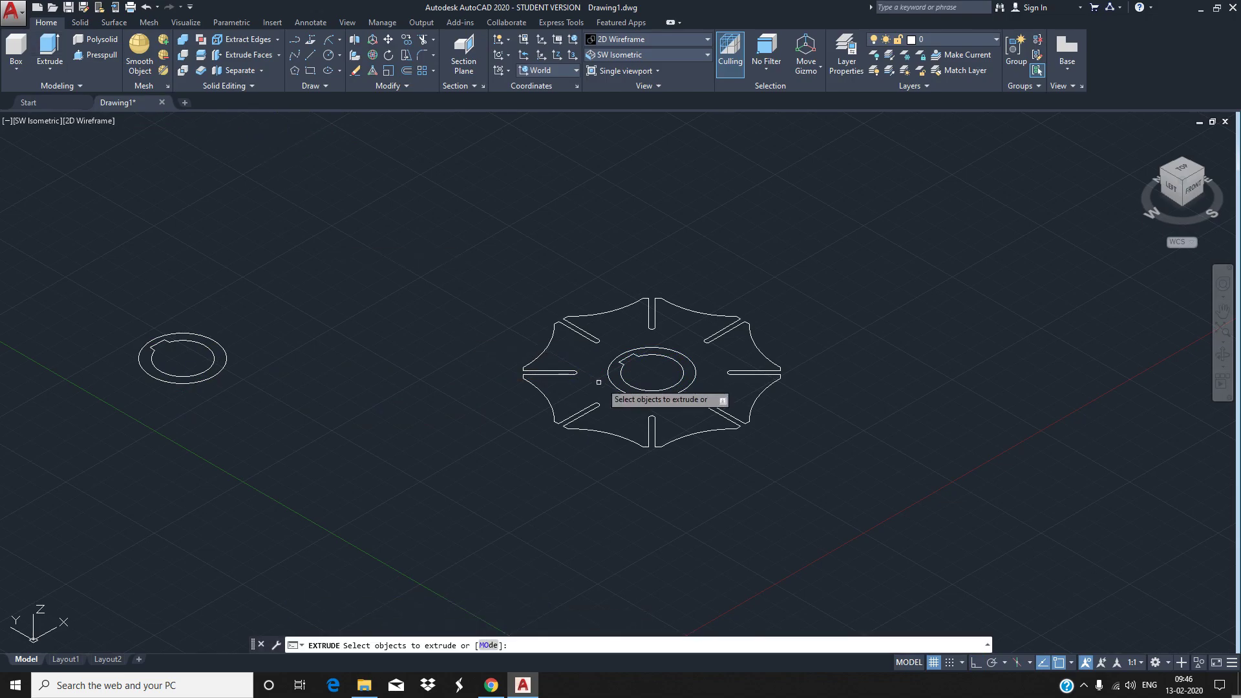
Extrude the joined slotted knob outline to a height of 22
left_click(599, 436)
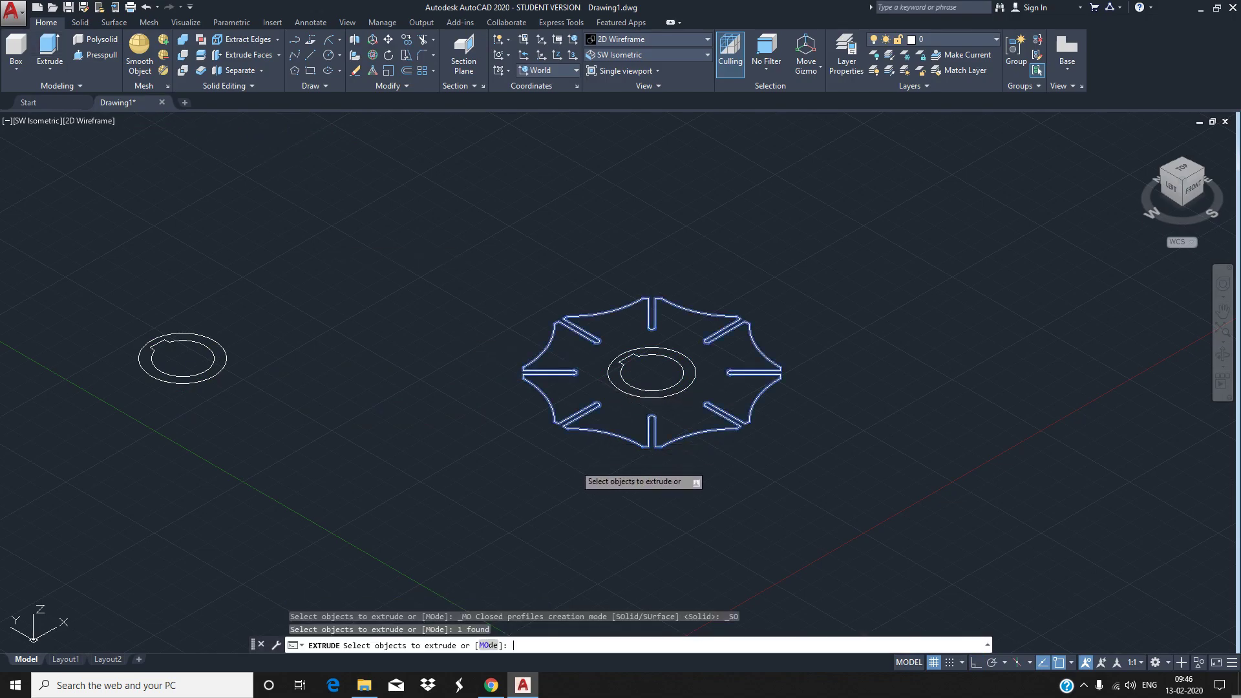
key("Return")
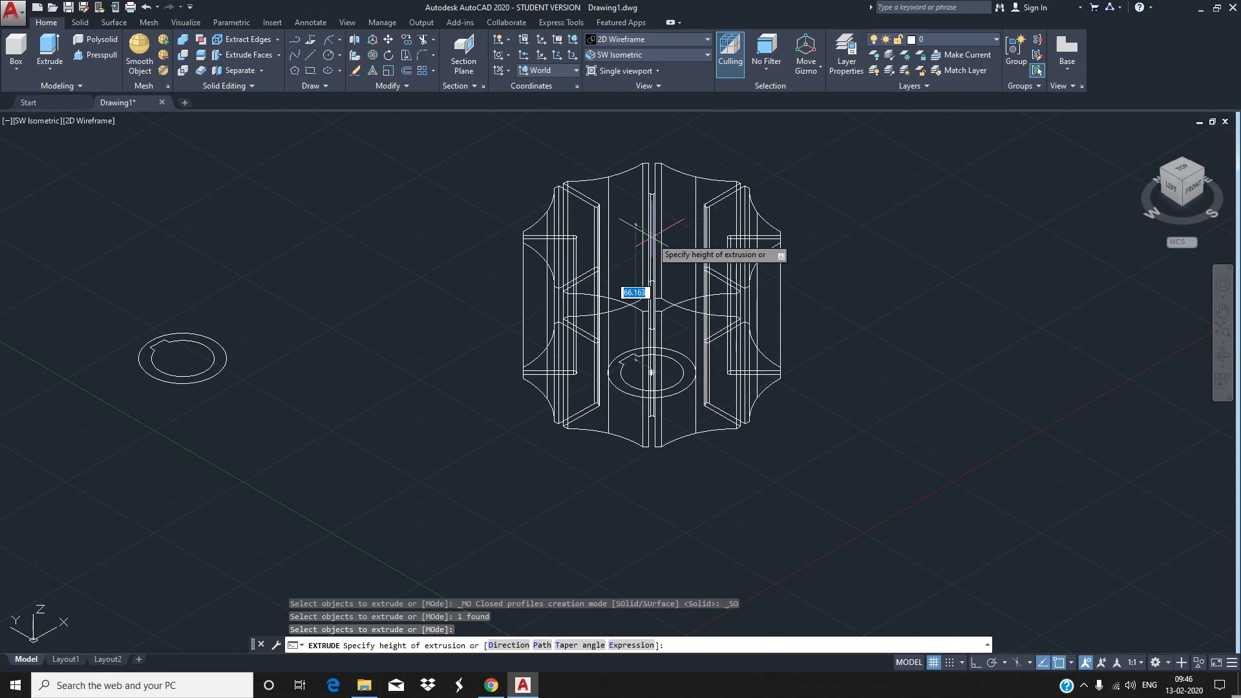
type("22")
key("Return")
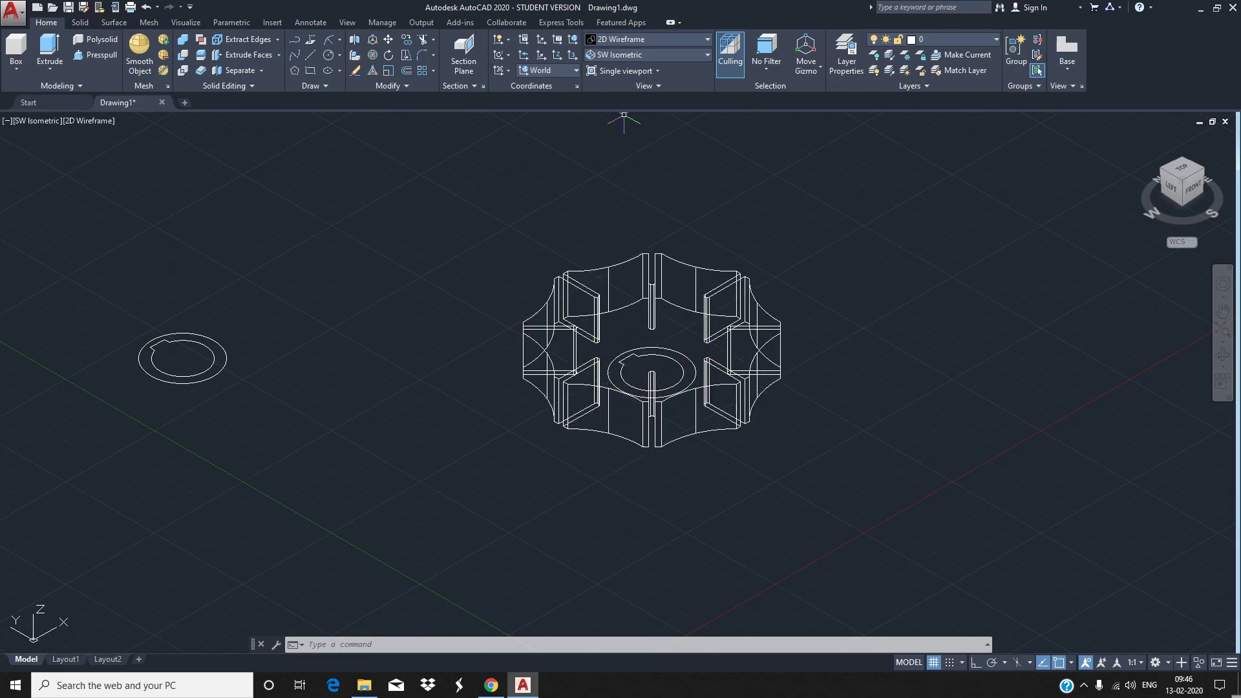
Extrude the central ring circles 20 high to form the hub
left_click(49, 48)
left_click(646, 358)
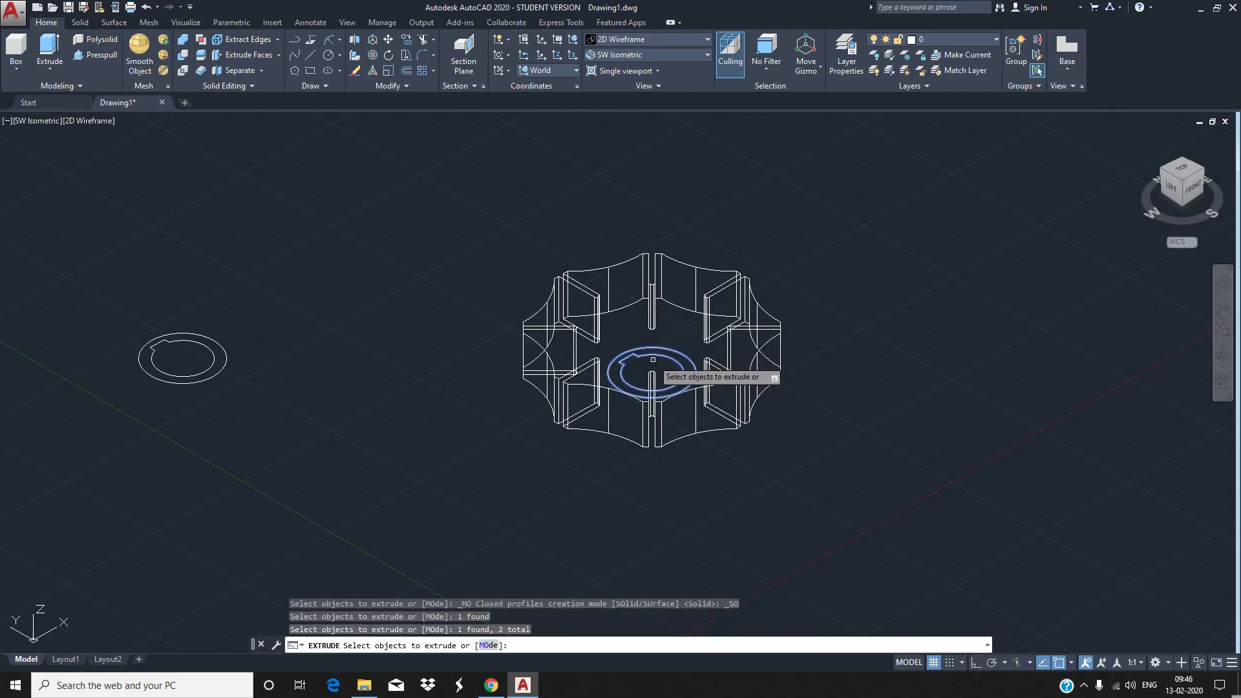
key("Return")
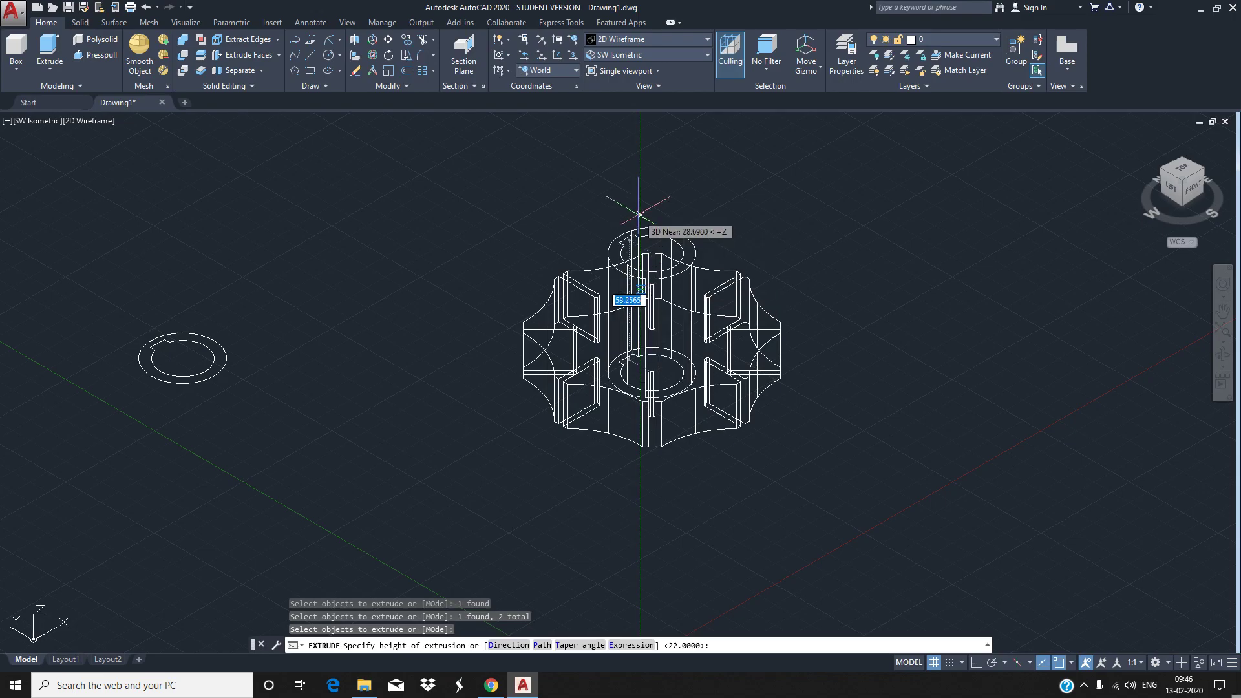
type("20")
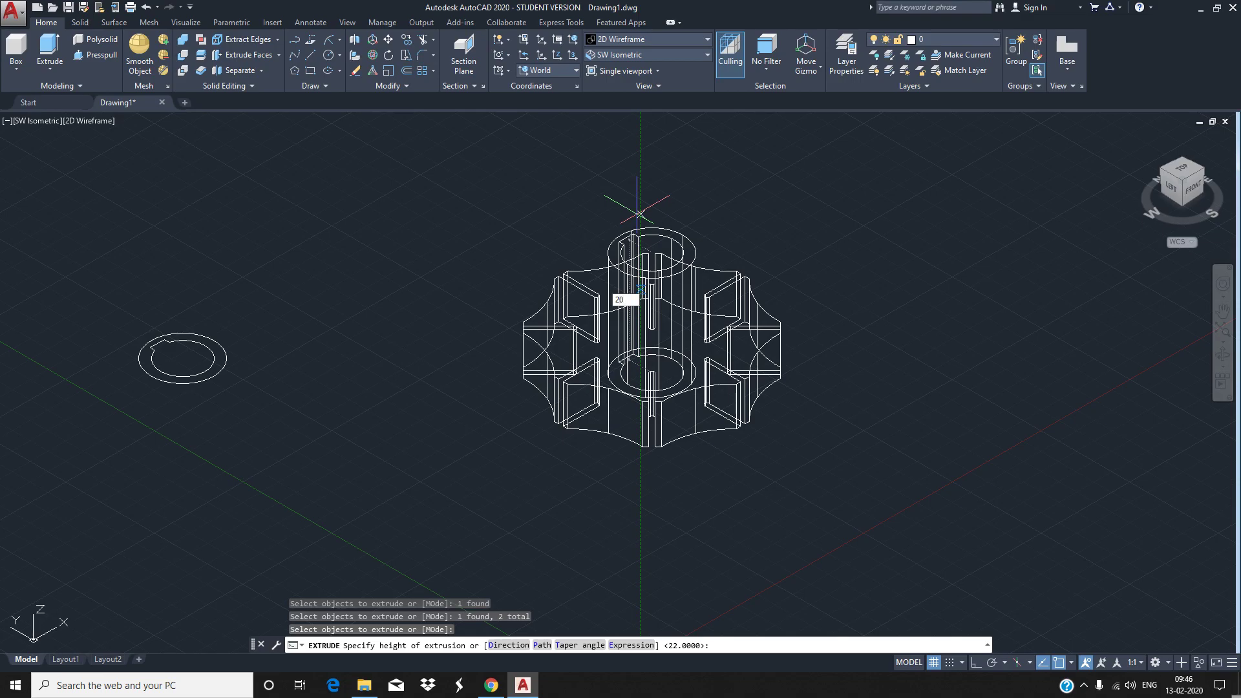
key("Return")
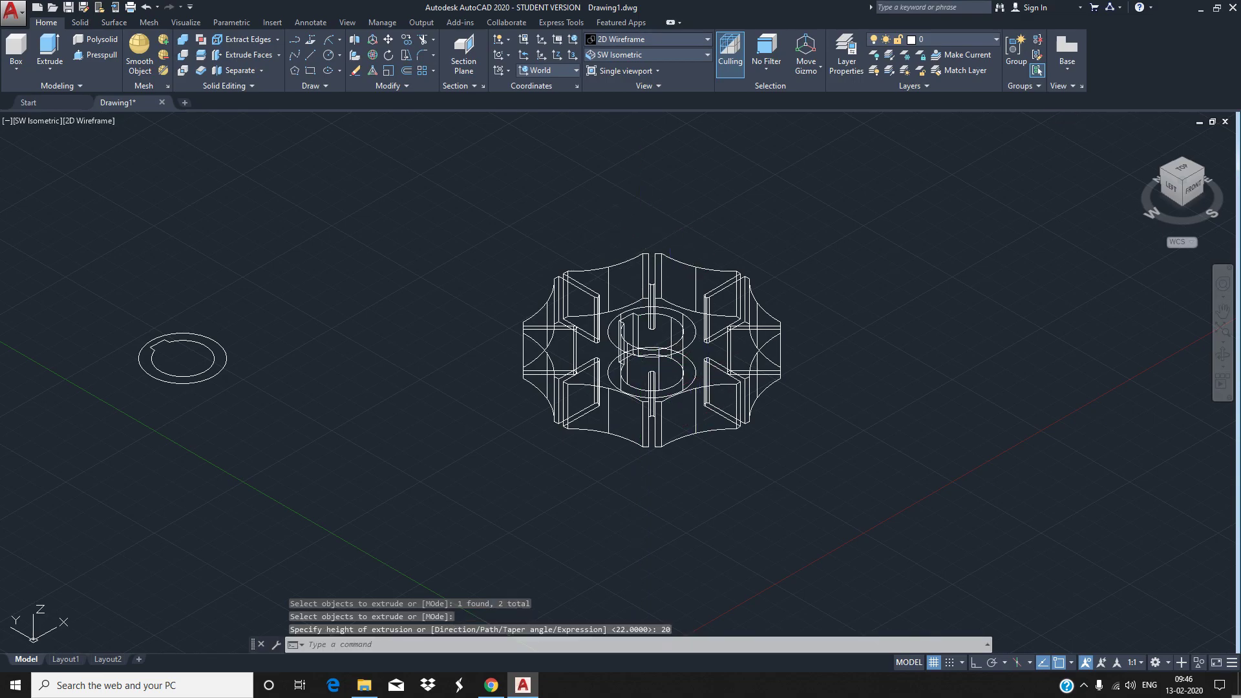
left_click(647, 39)
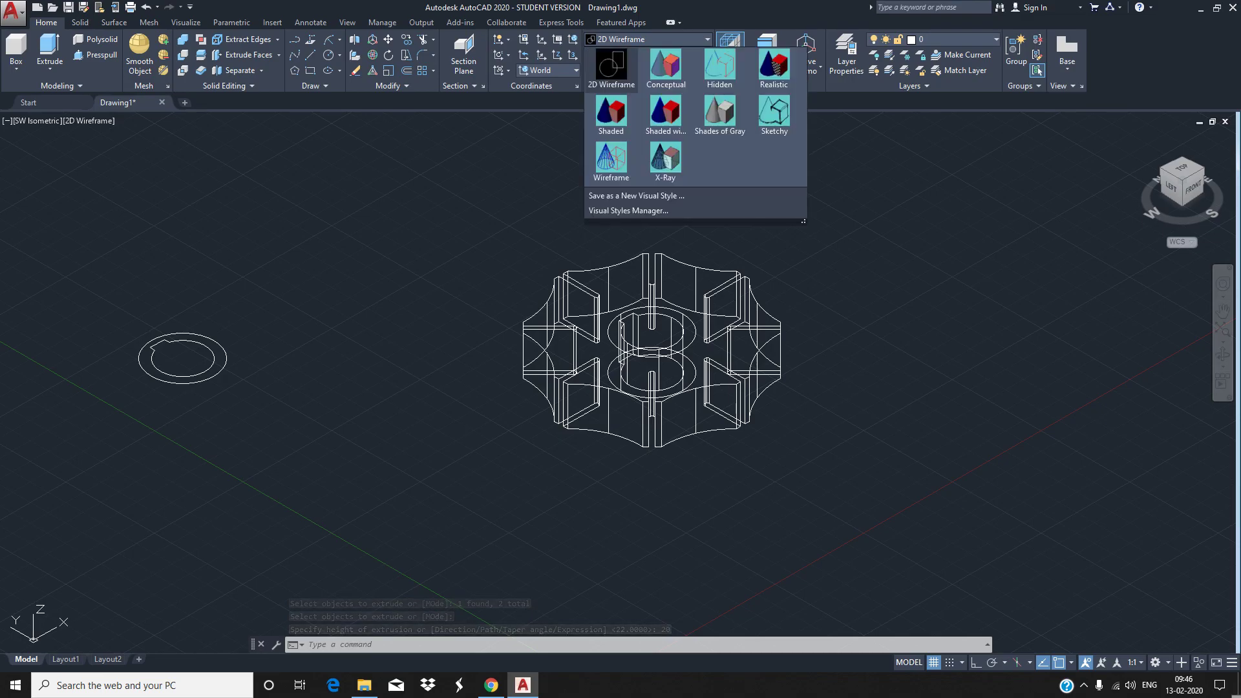
left_click(720, 115)
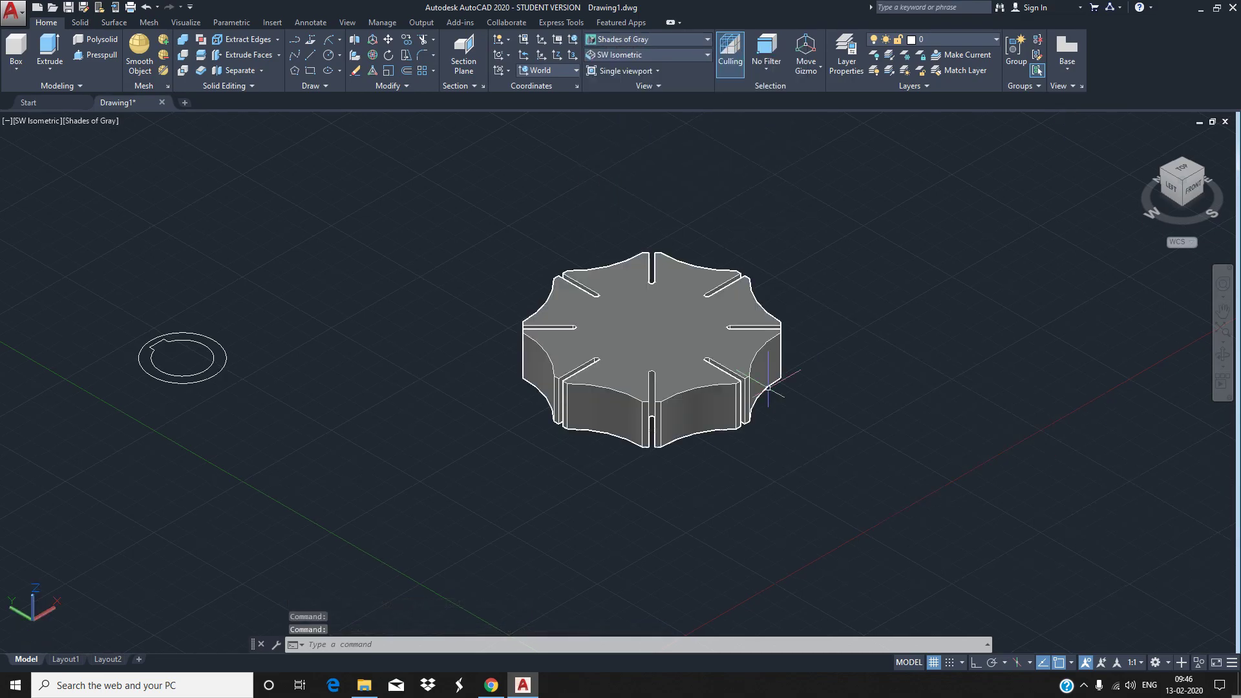
left_click(672, 353)
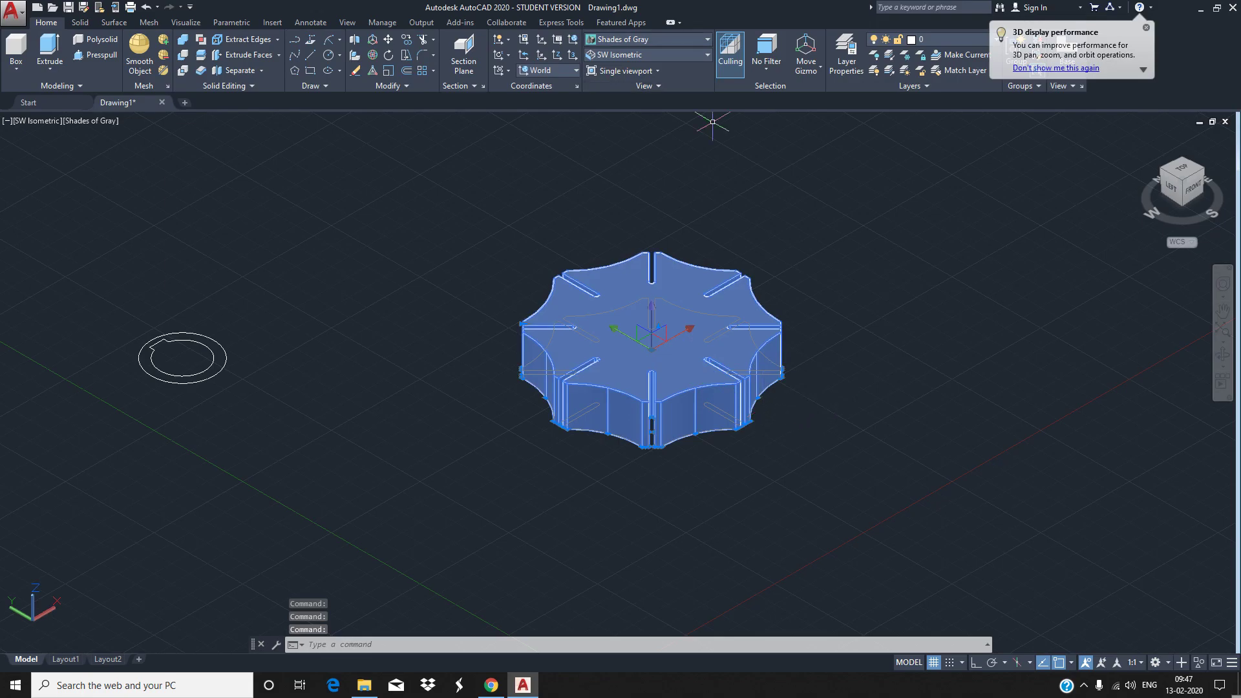
left_click(707, 39)
left_click(603, 64)
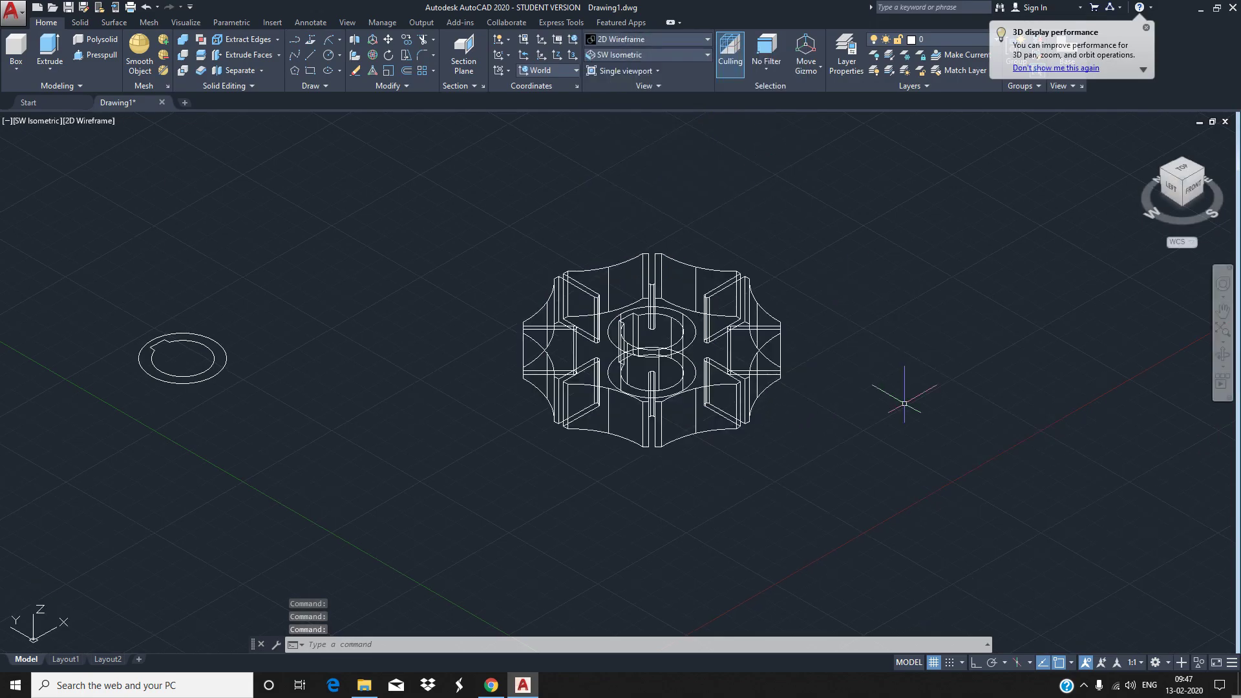
left_click(711, 361)
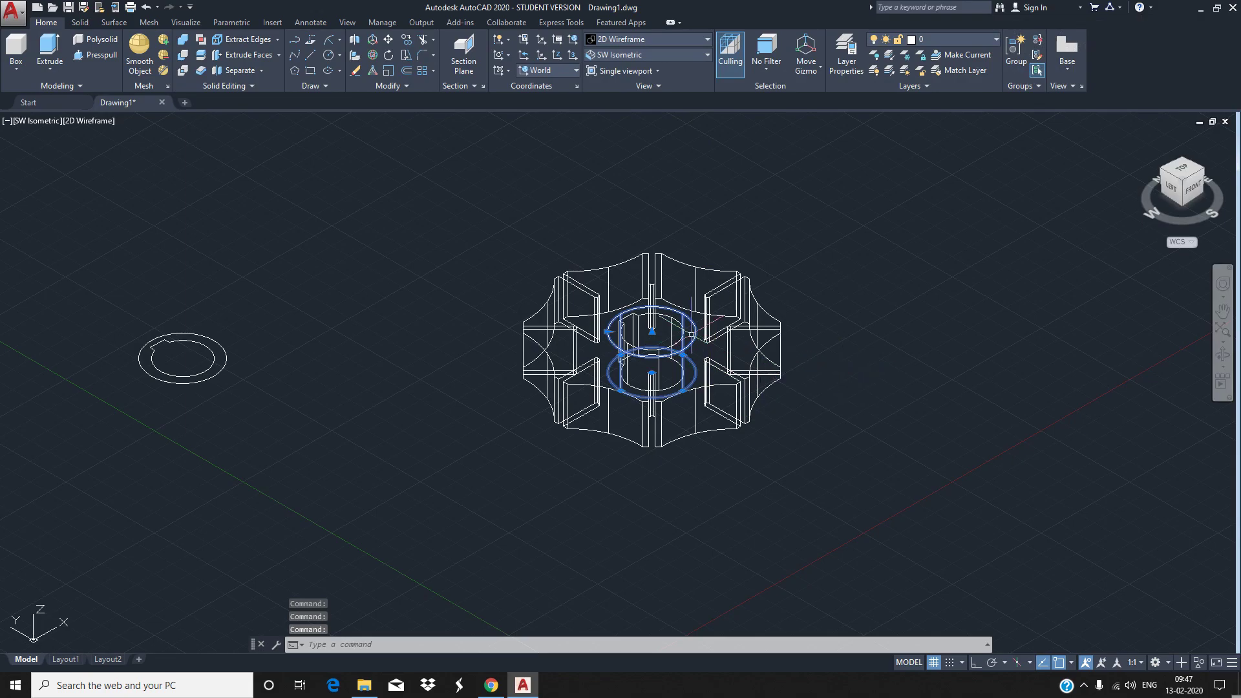
left_click(680, 330)
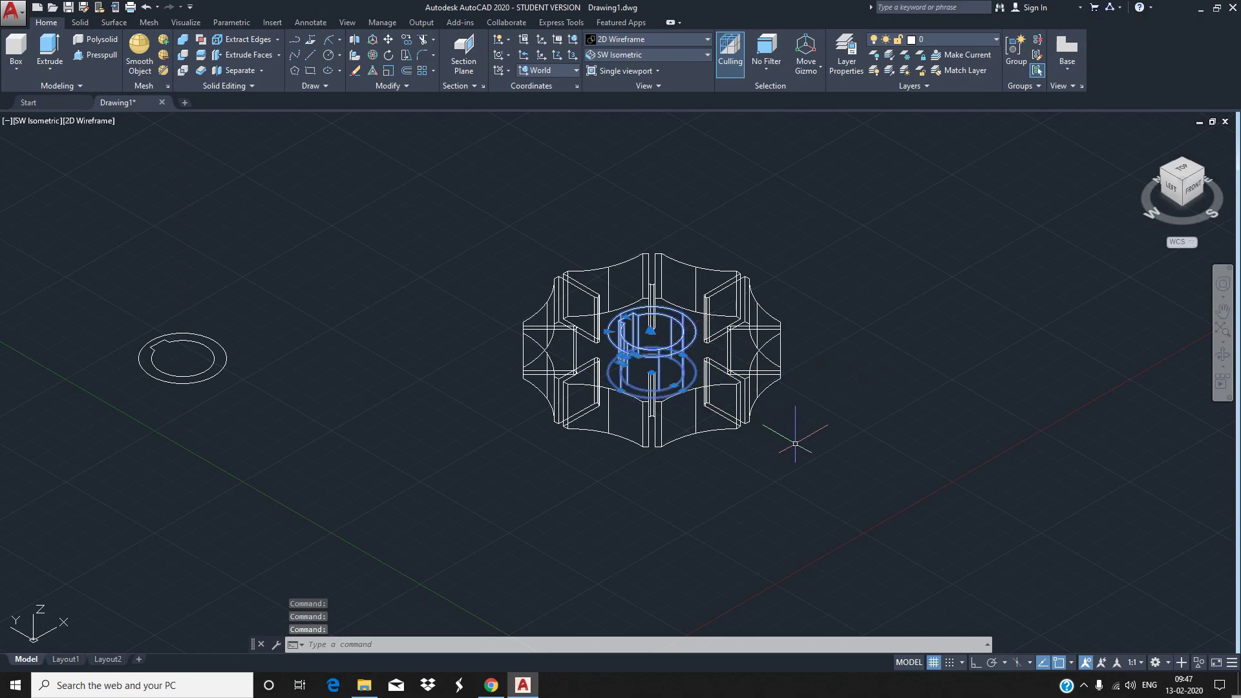
key("ctrl+z")
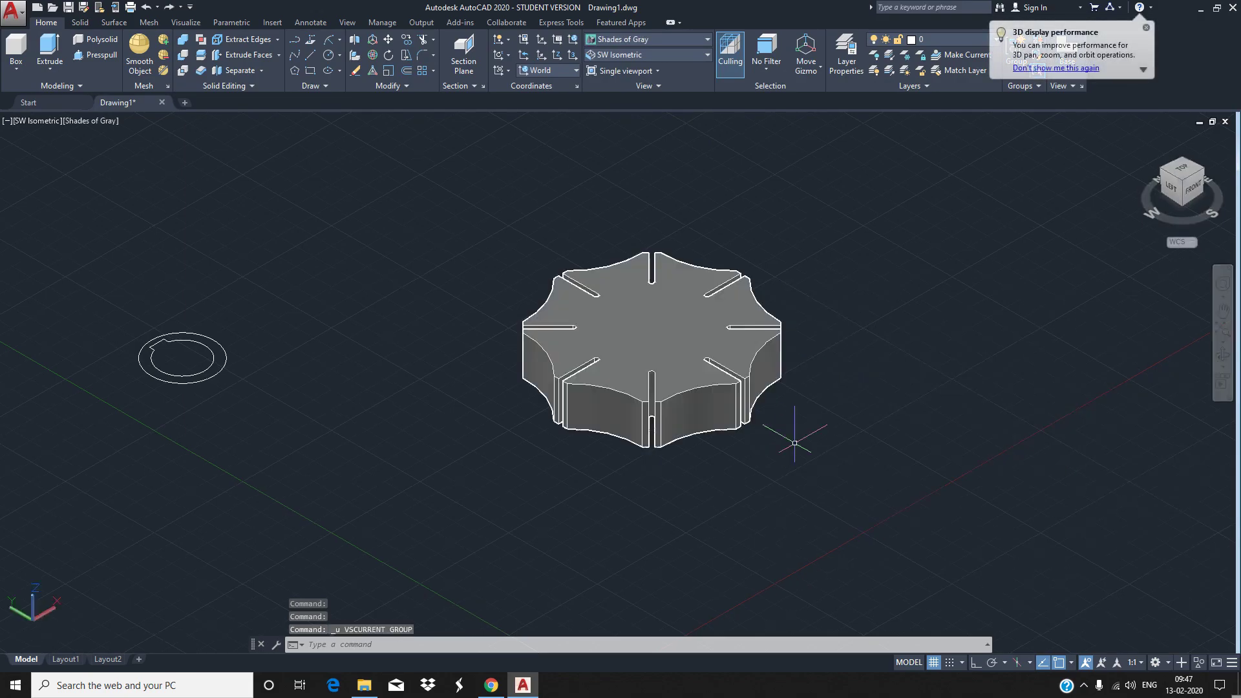
left_click(679, 352)
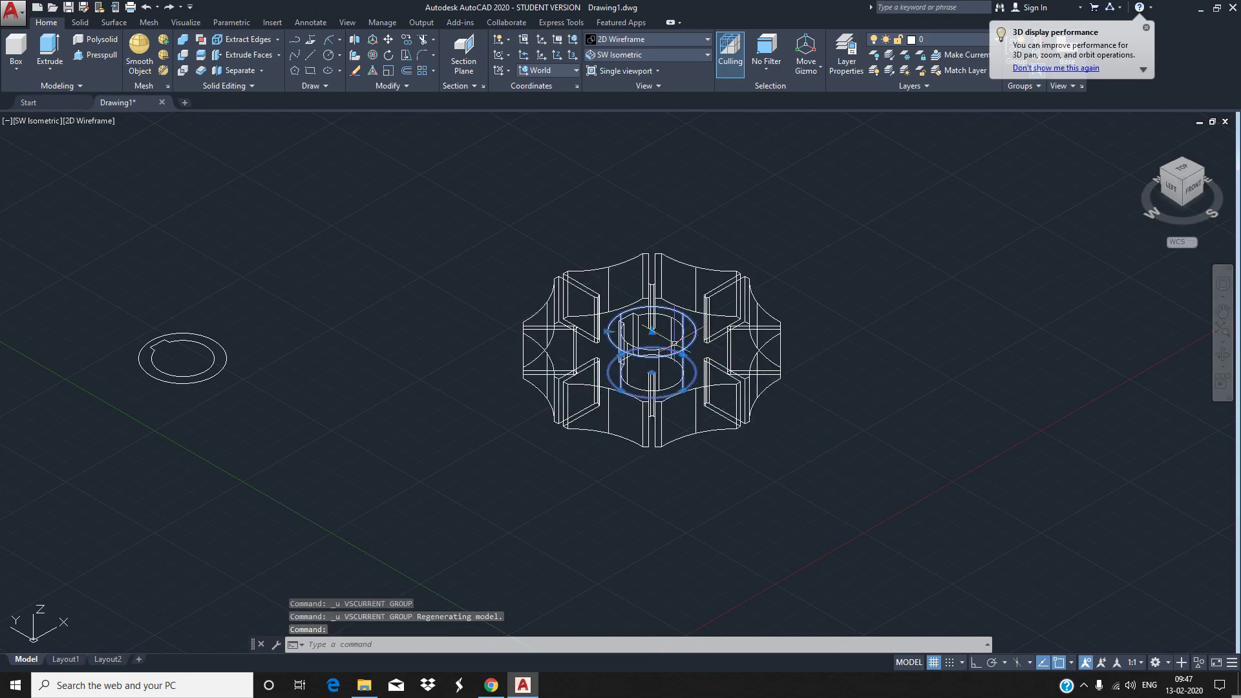
left_click(677, 333)
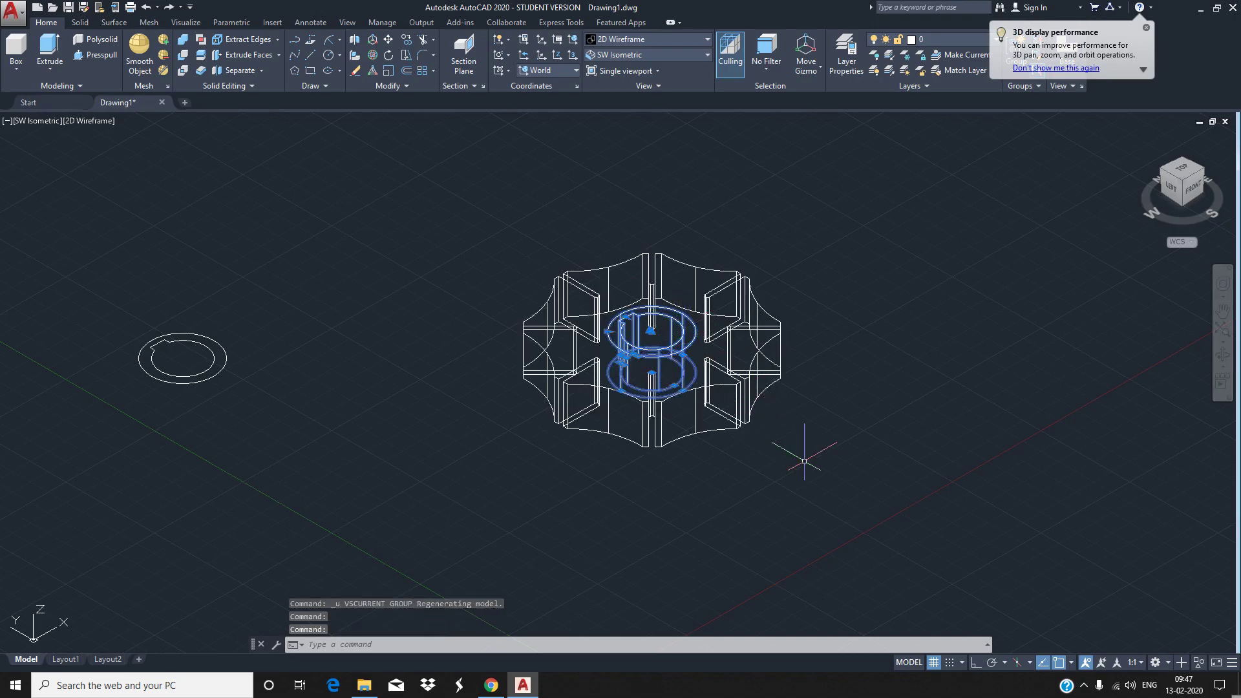
key("Escape")
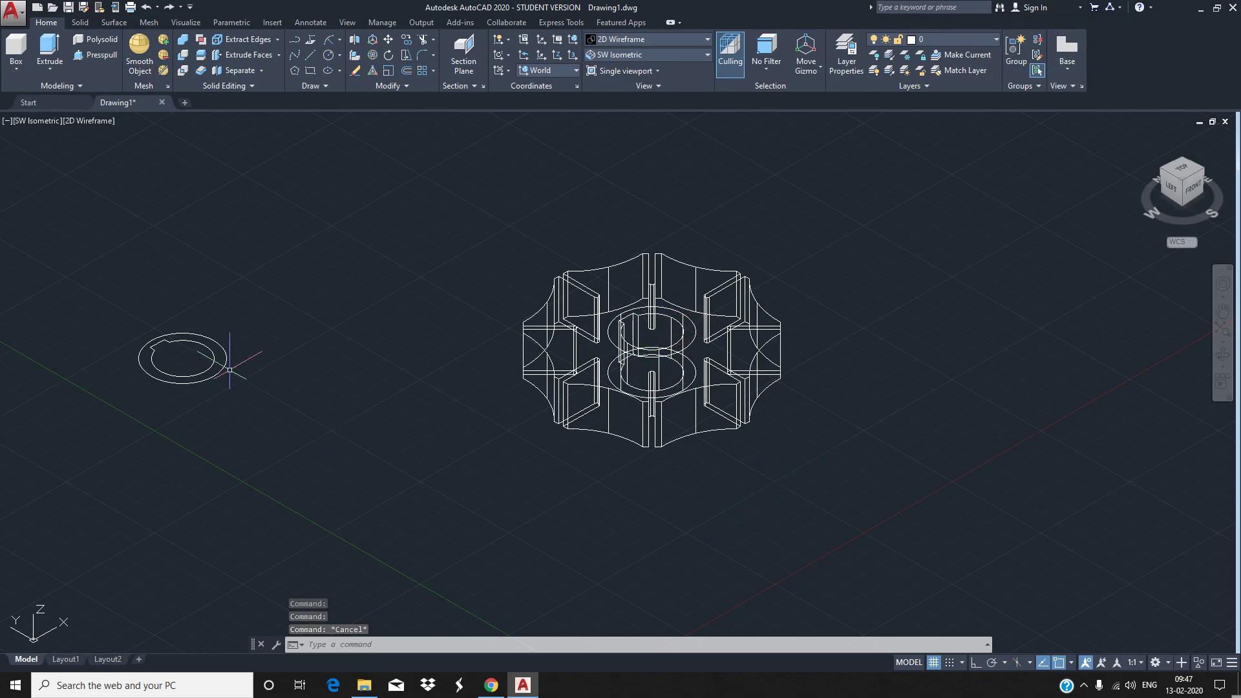
Extrude the separate keyed ring copy 5 units tall and zoom in on the knob
left_click(50, 47)
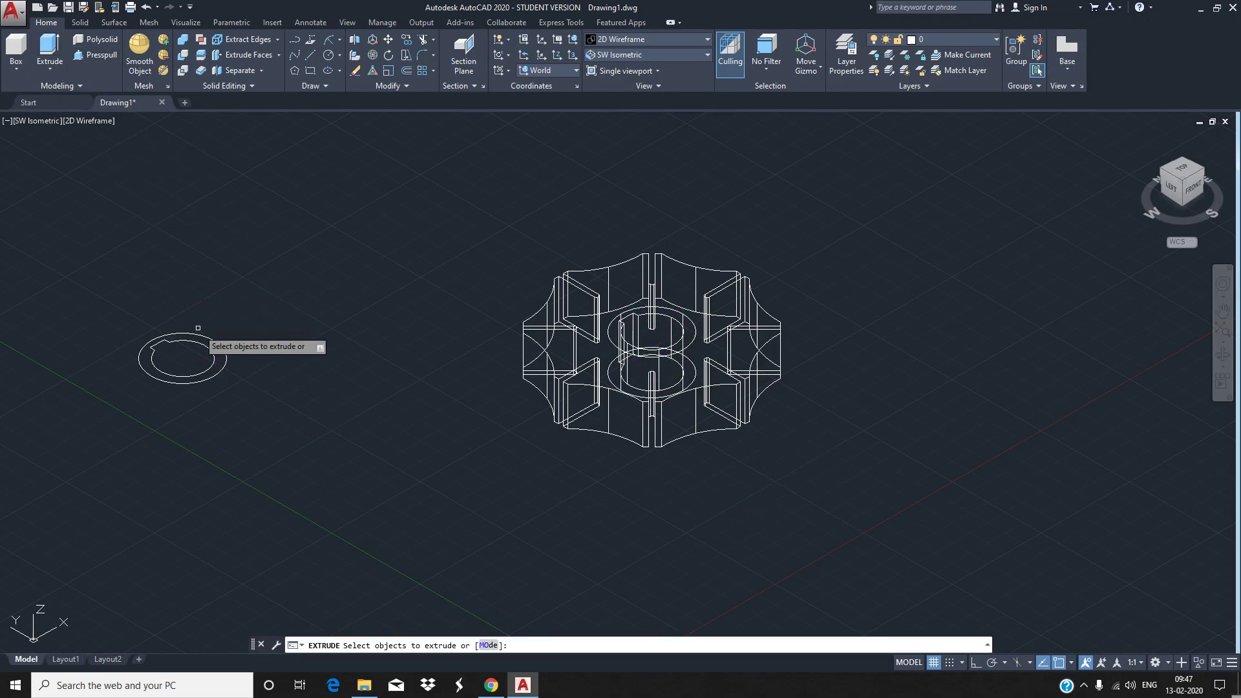
left_click(226, 357)
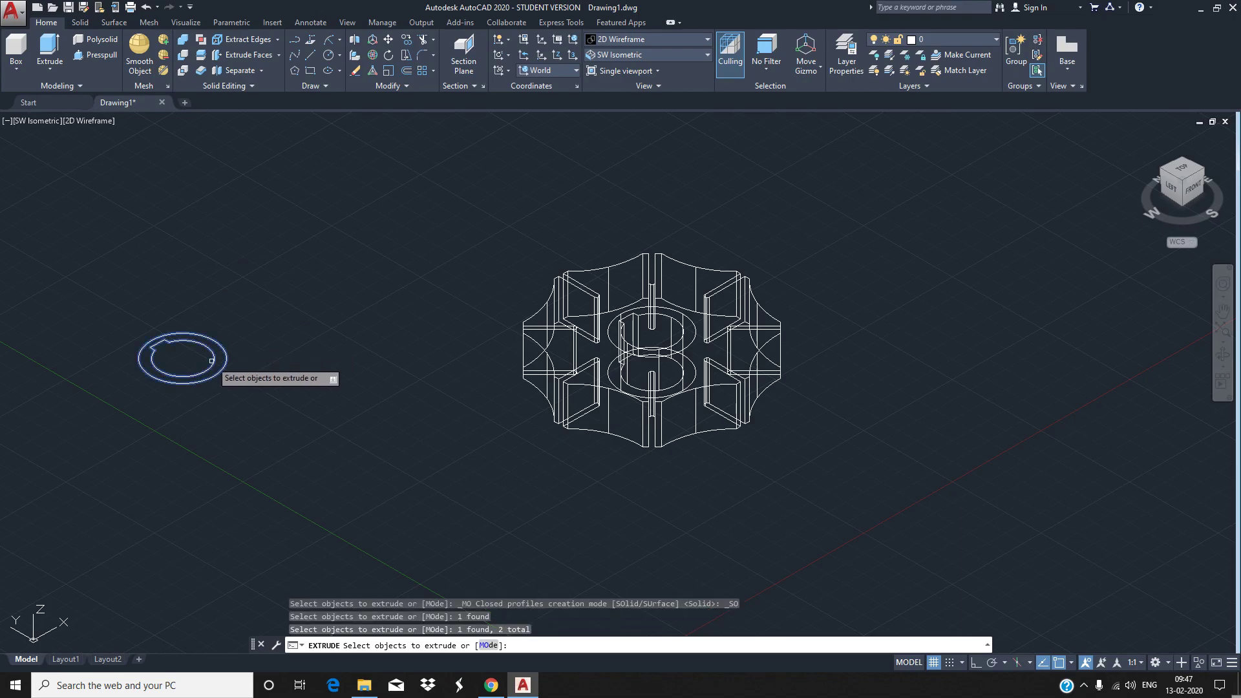
key("Return")
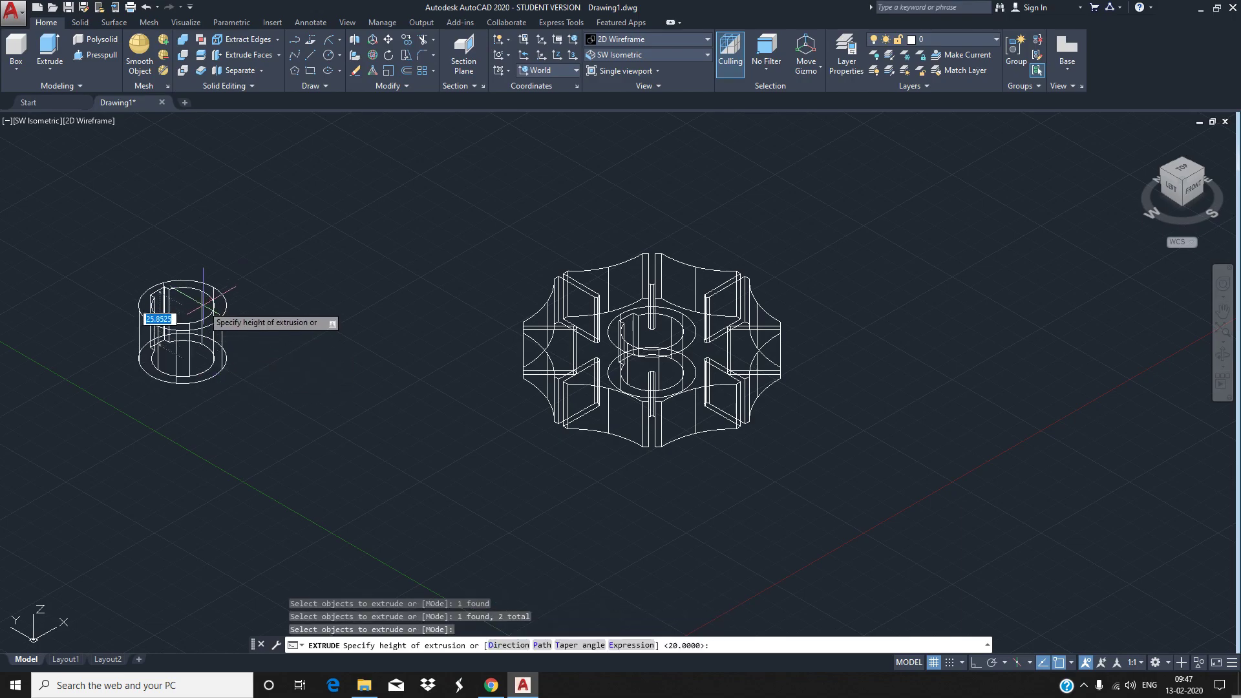
key("Return")
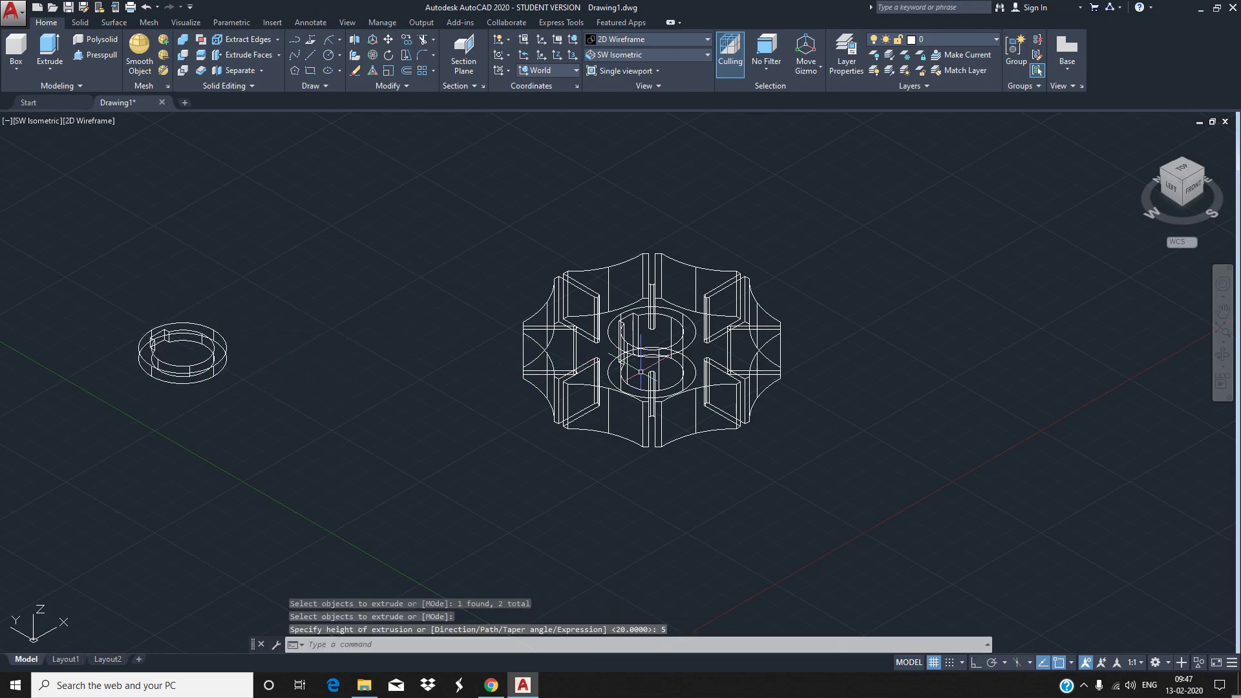
scroll(642, 372, "up", 3)
scroll(641, 388, "up", 1)
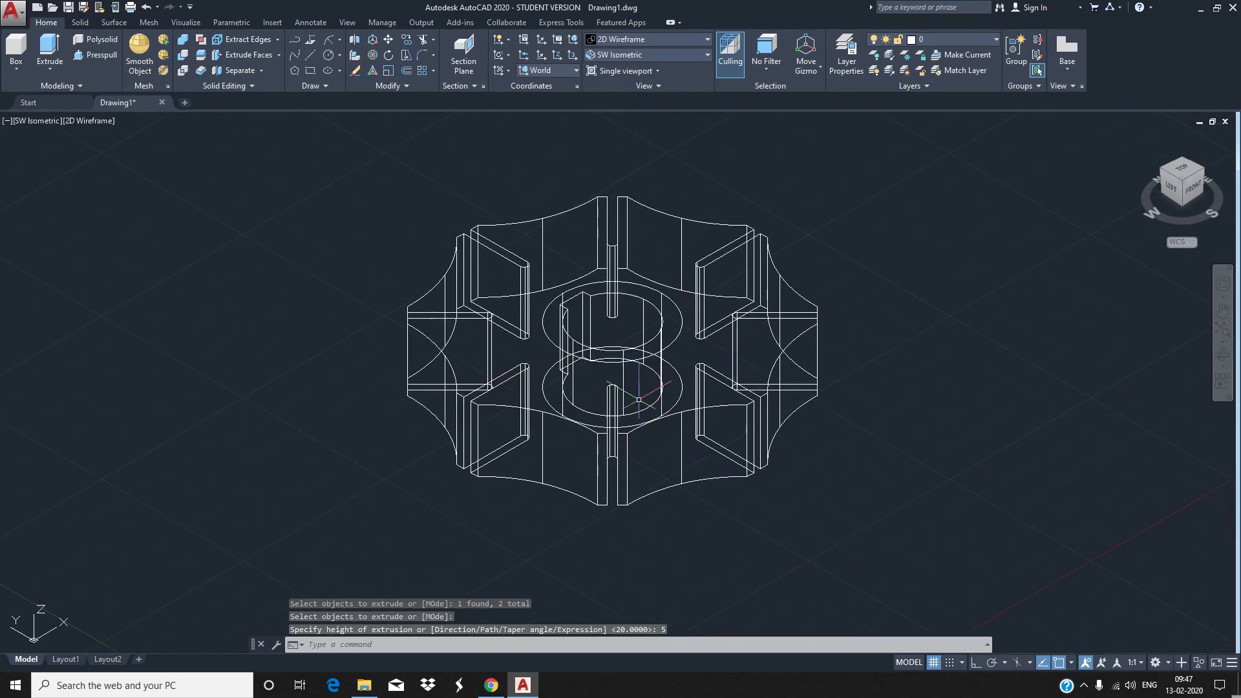
scroll(639, 400, "up", 2)
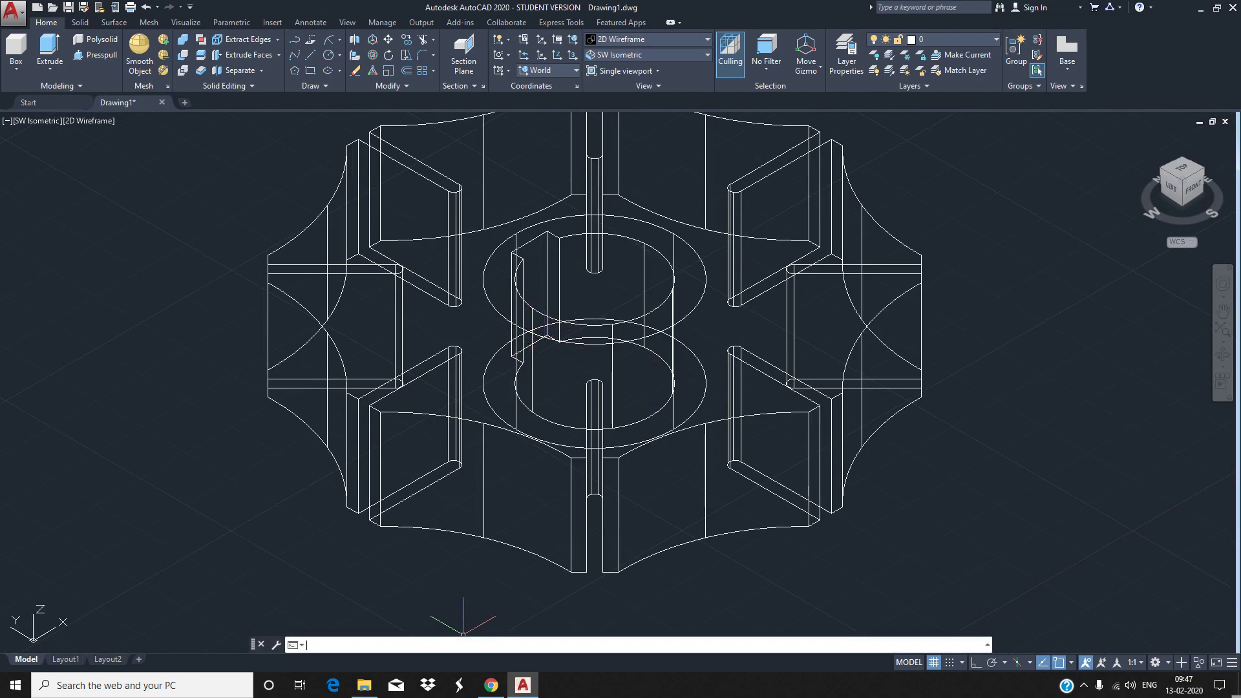
Subtract the inner cylinder from the knob and hub cylinder with SU
type("su")
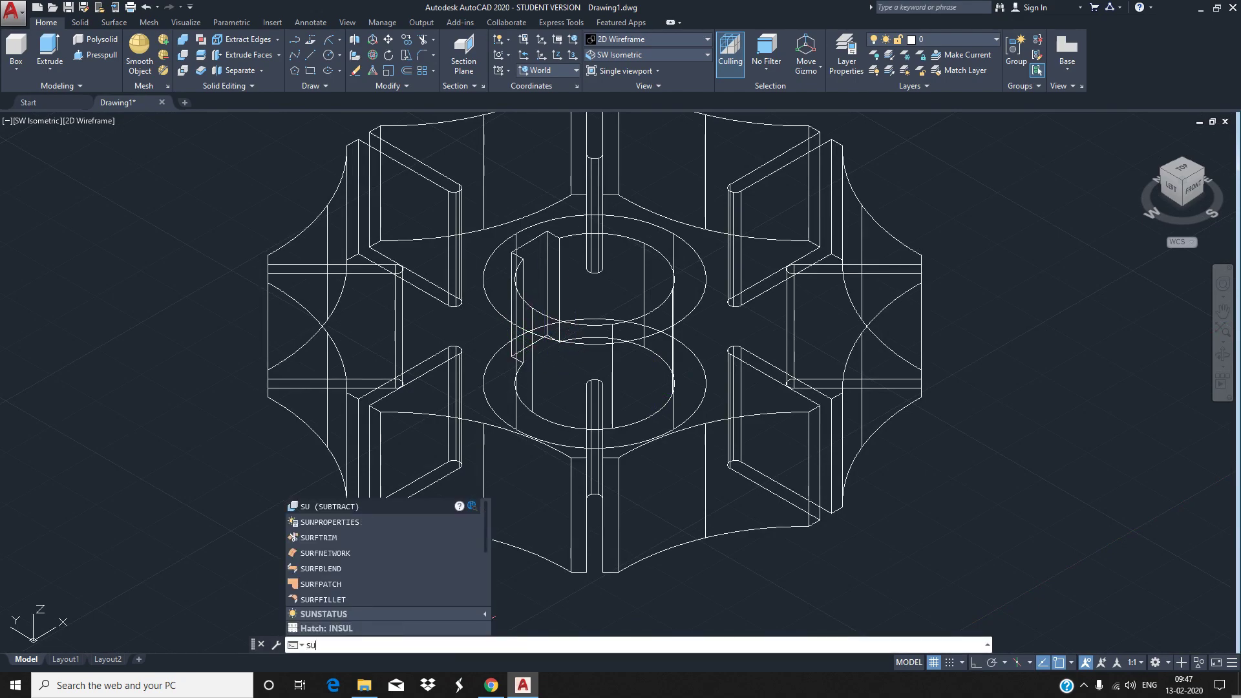
key("Return")
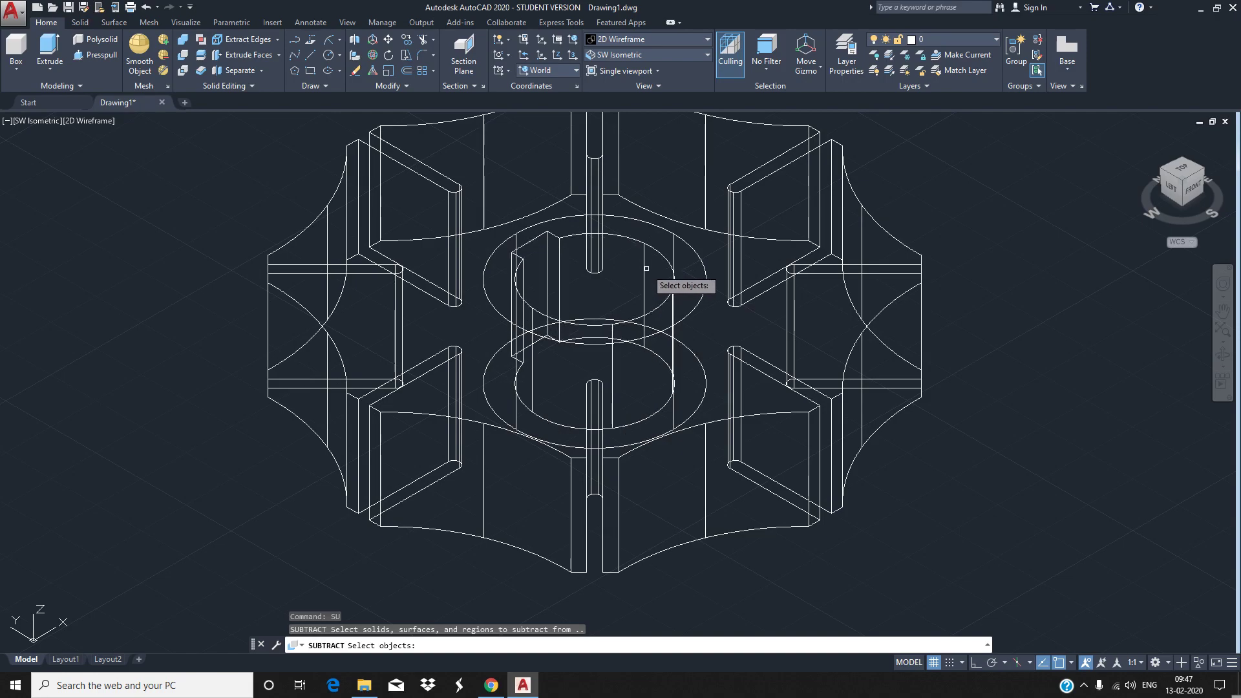
left_click(843, 351)
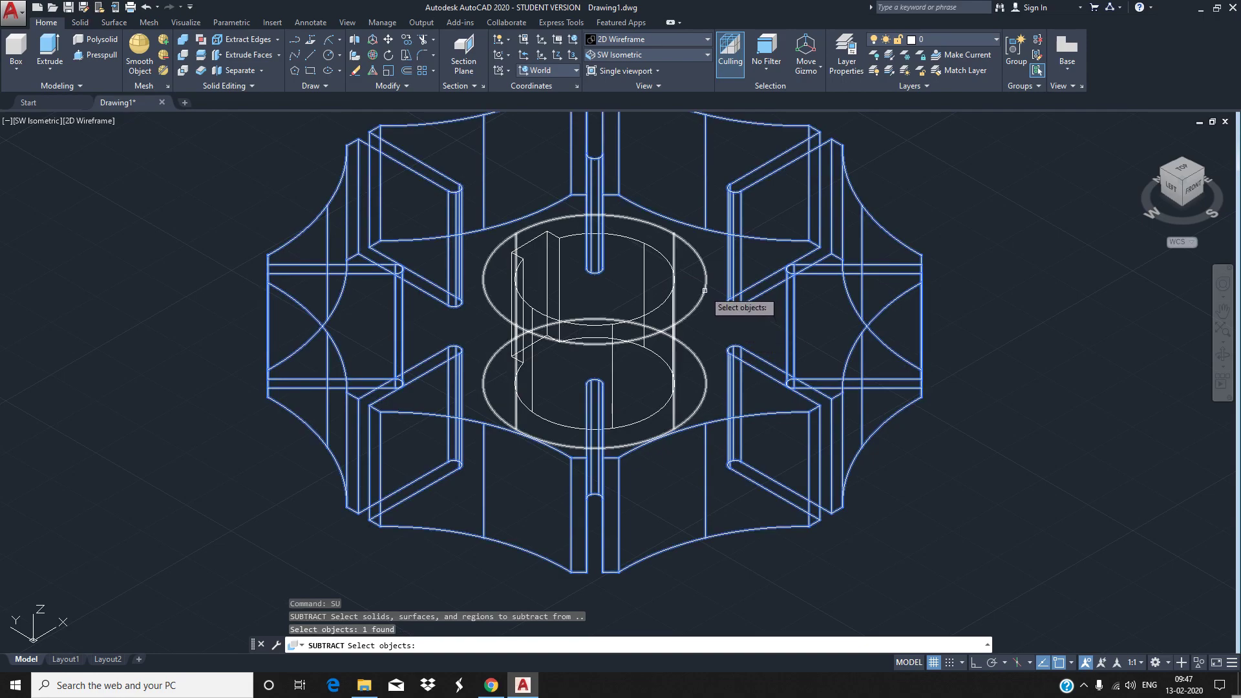
left_click(705, 290)
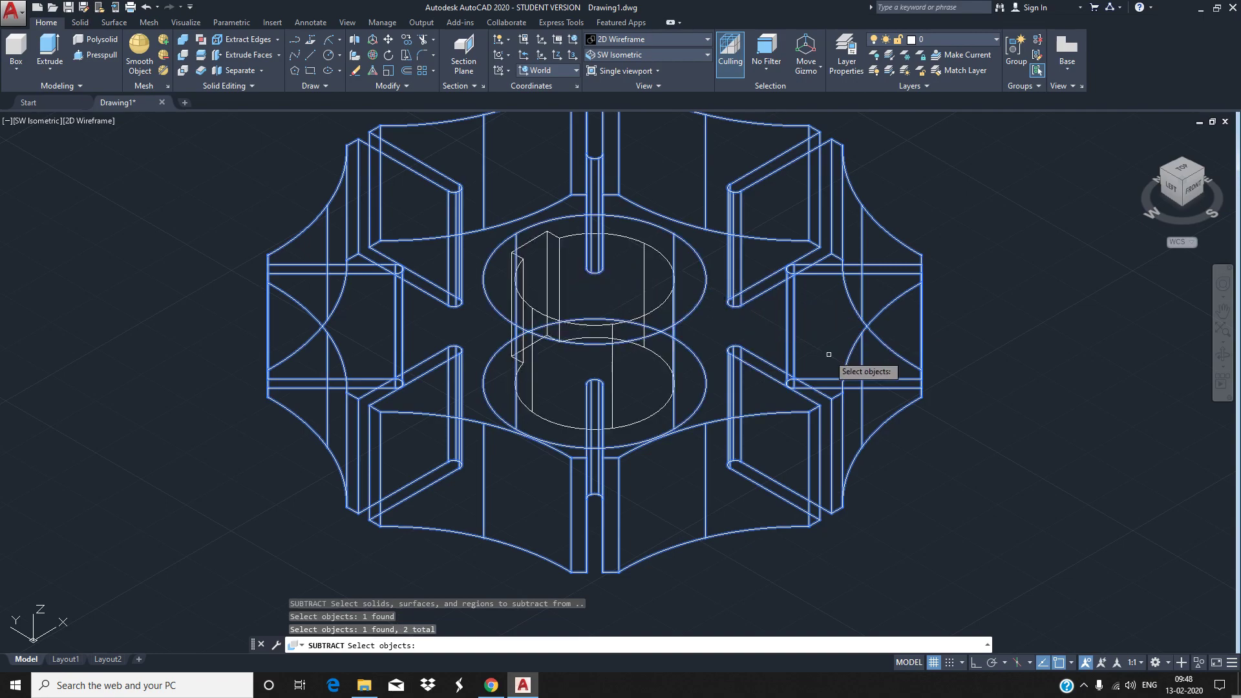
key("Return")
left_click(643, 270)
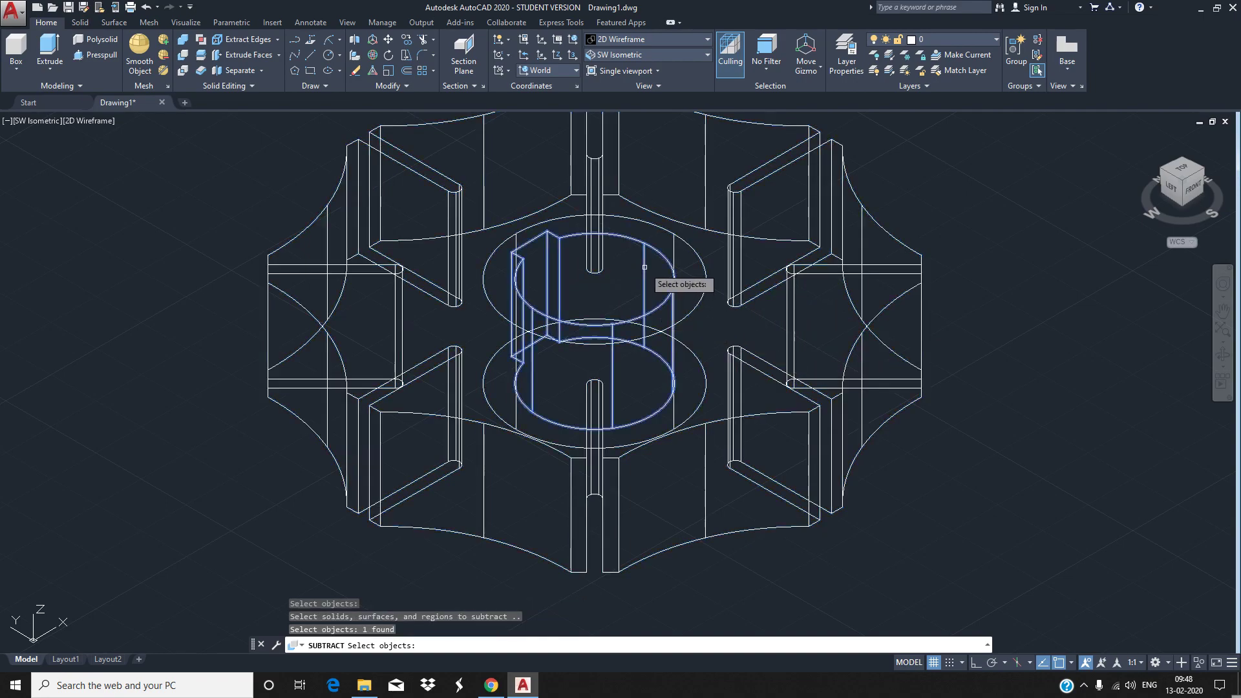
key("Return")
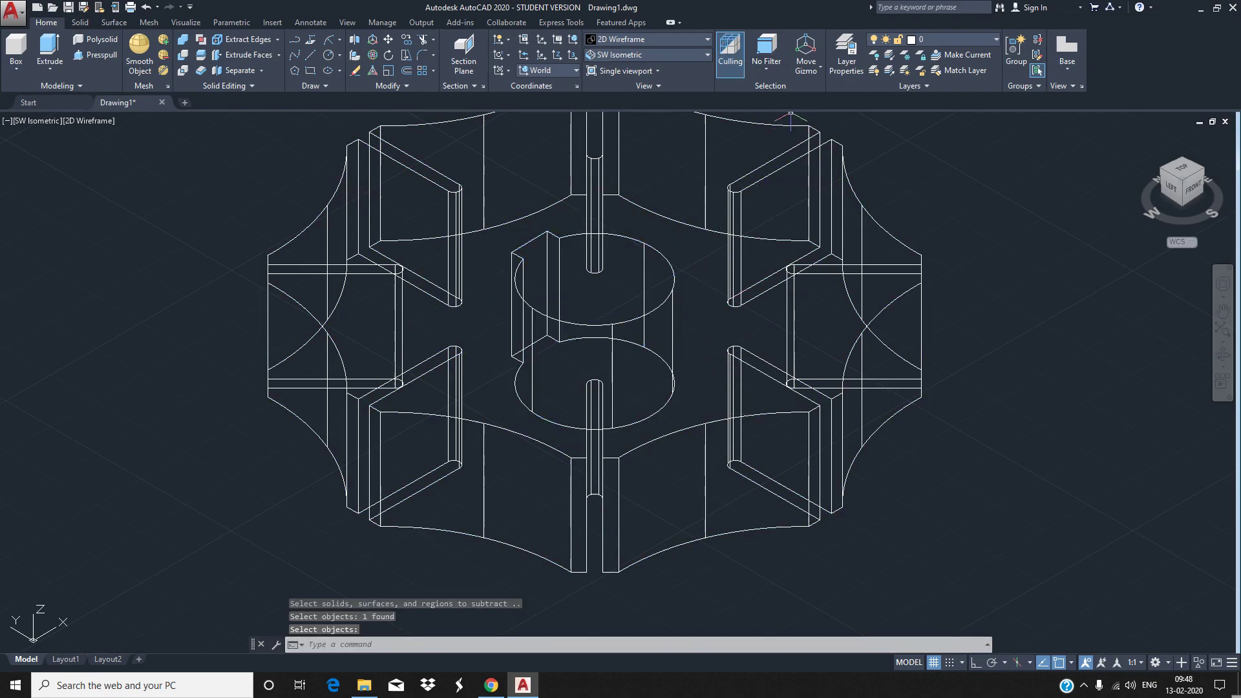
key("Return")
Show Shades of Gray briefly, then undo the subtraction and the hub and ring extrusions
left_click(707, 40)
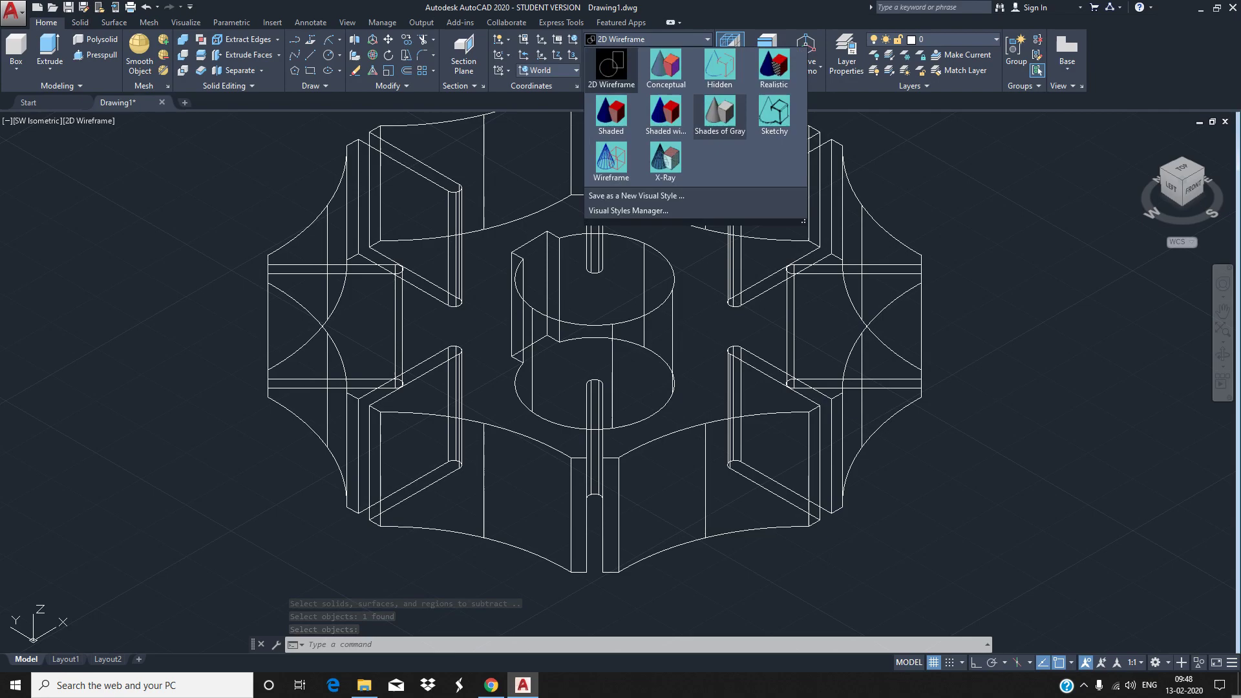
left_click(720, 117)
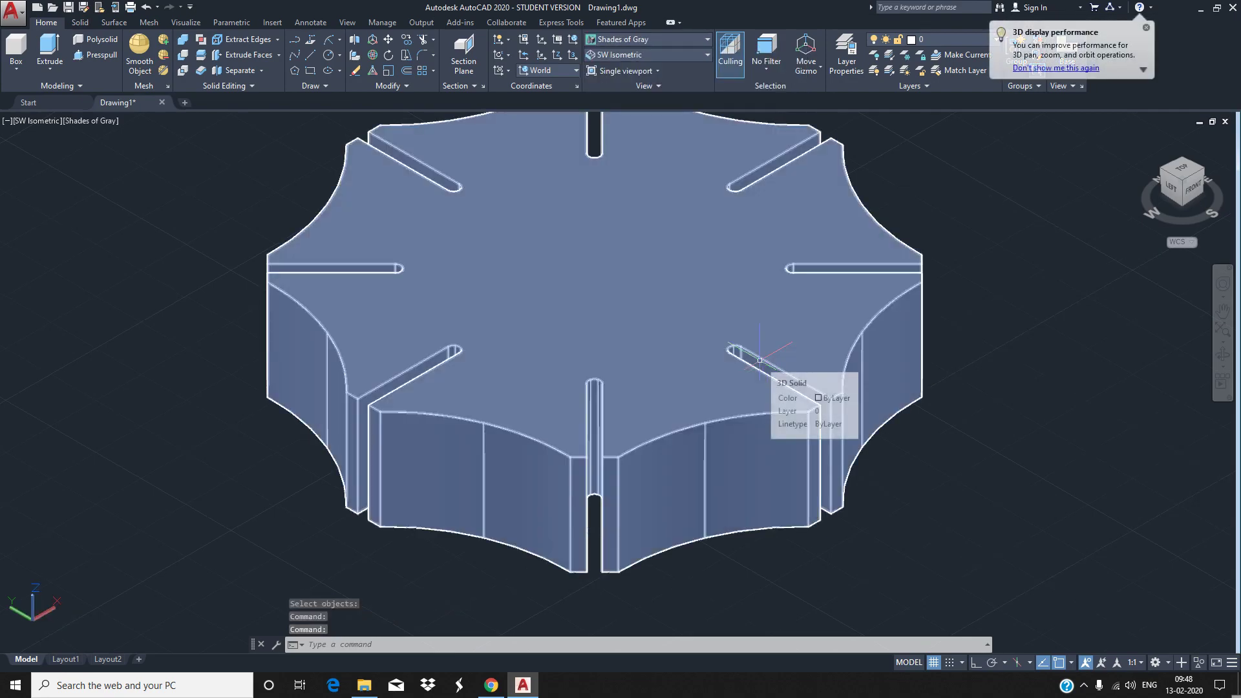
key("ctrl+z")
key("ctrl+z")
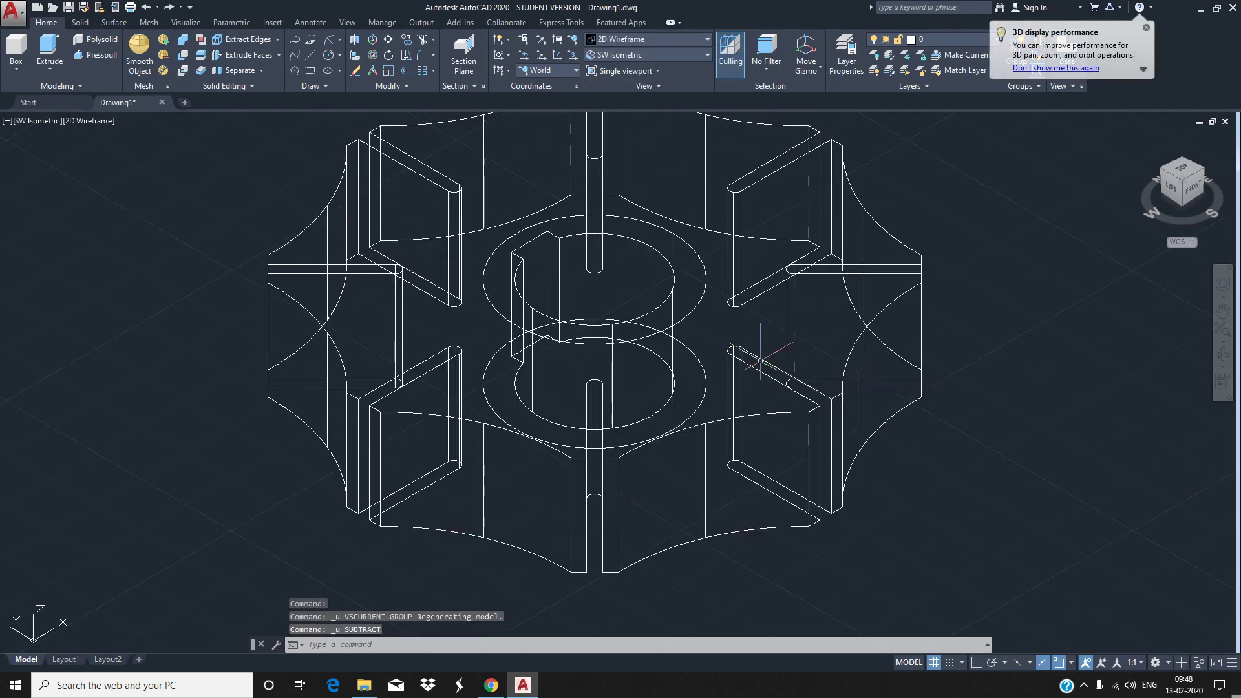
scroll(726, 344, "down", 4)
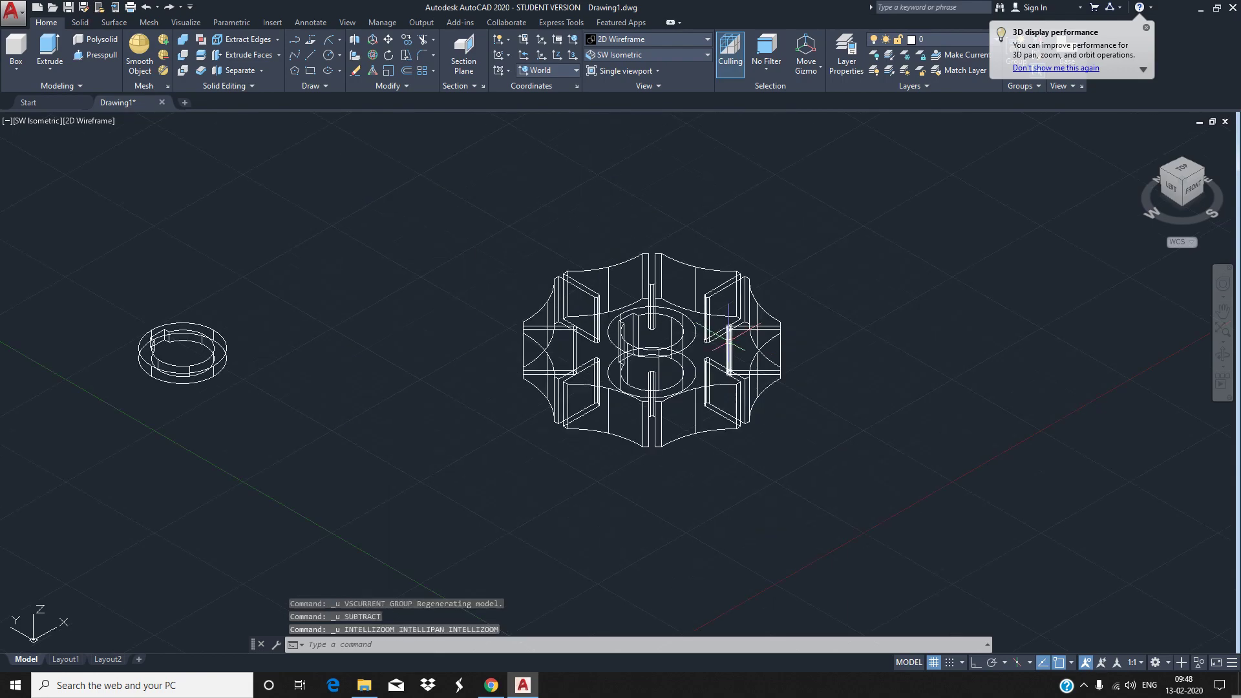
key("ctrl+z")
key("ctrl+z")
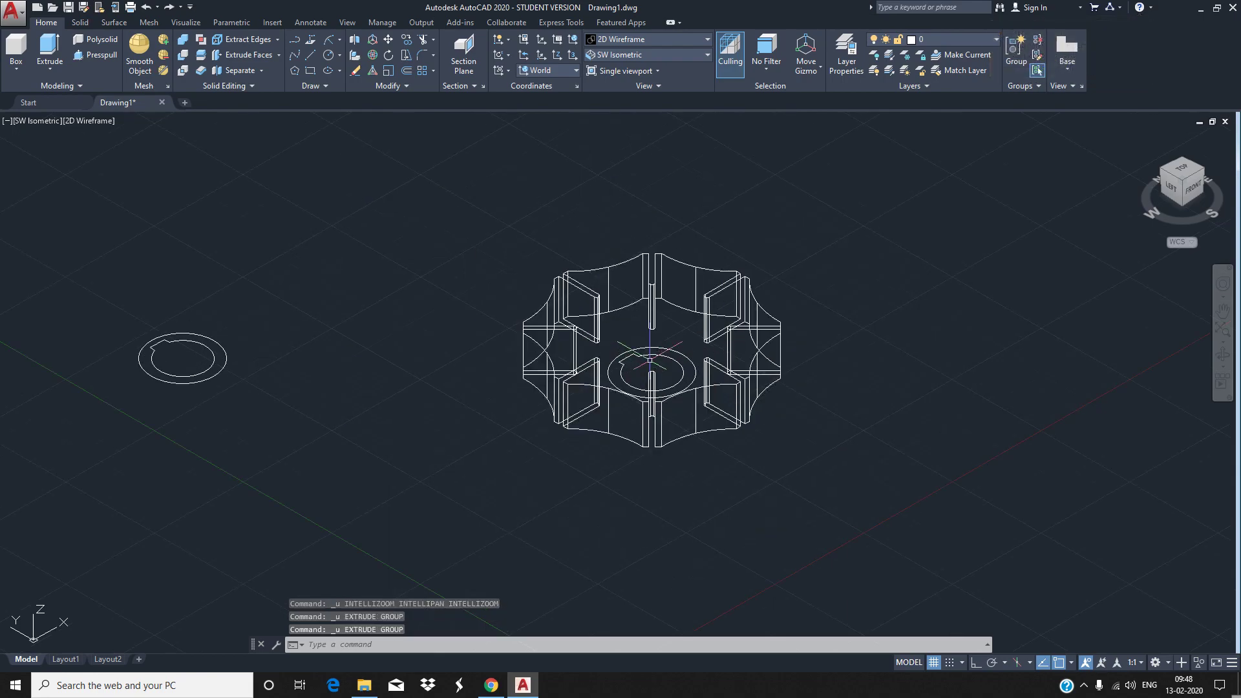
Start an EXT extrusion of the central circle, then cancel it
type("ext")
key("Return")
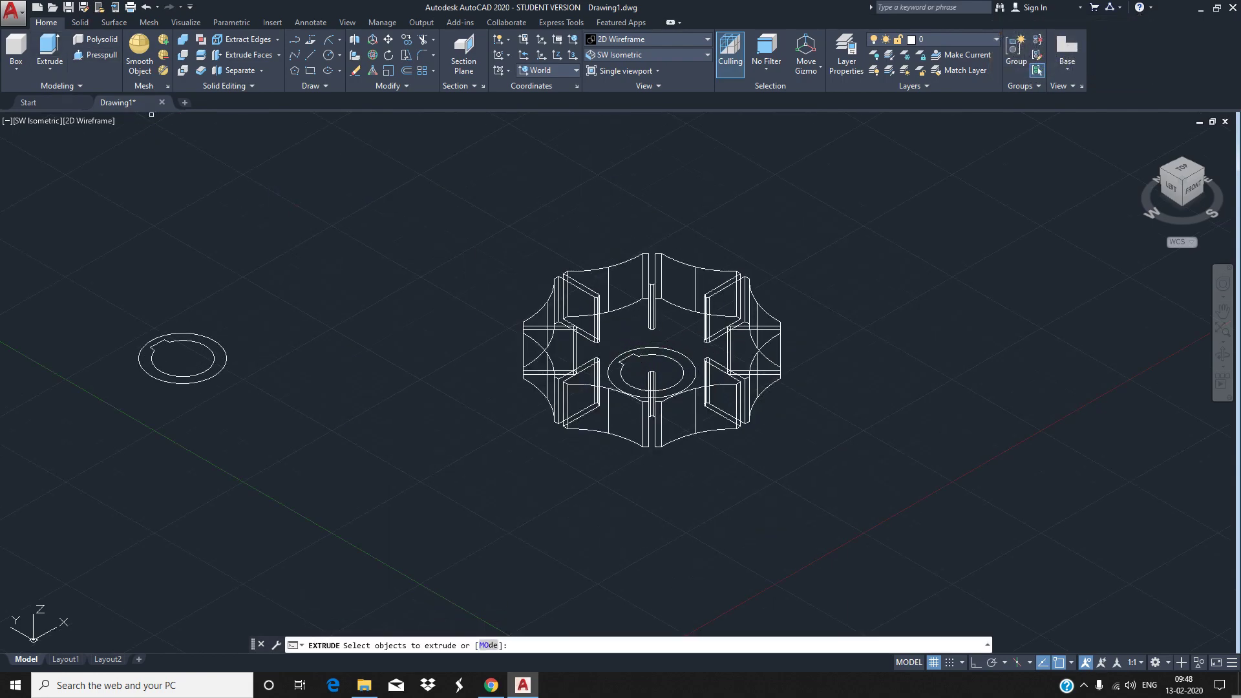
left_click(671, 349)
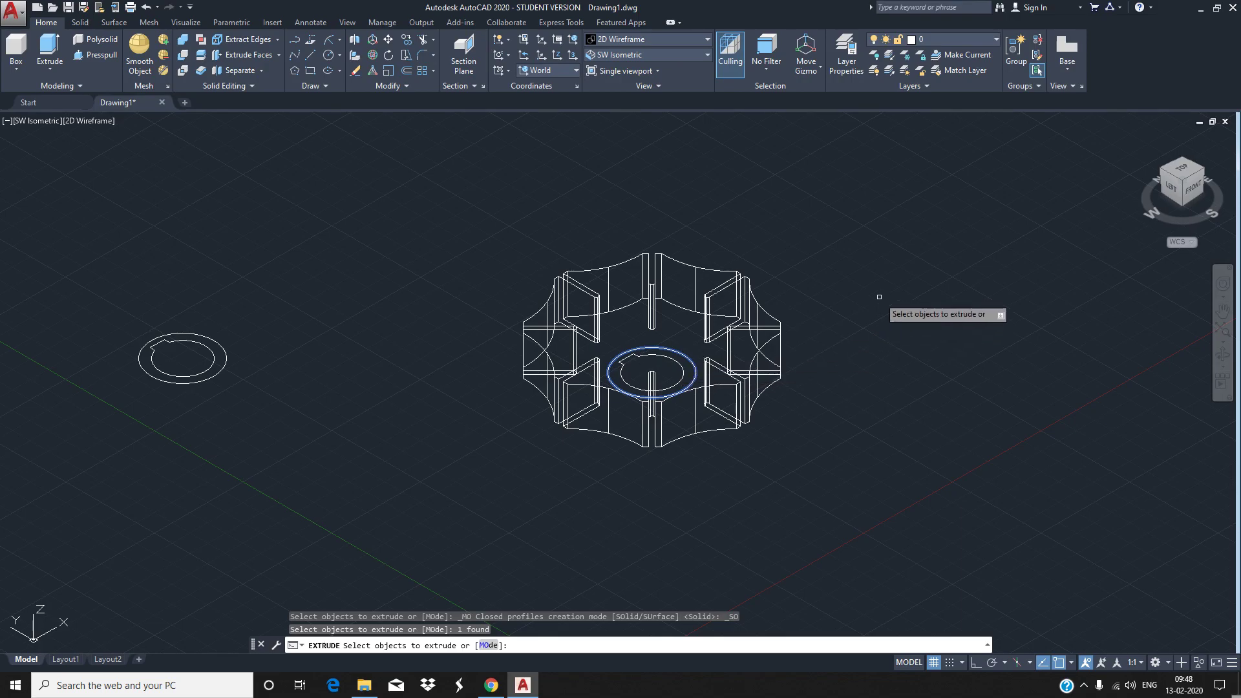
key("Escape")
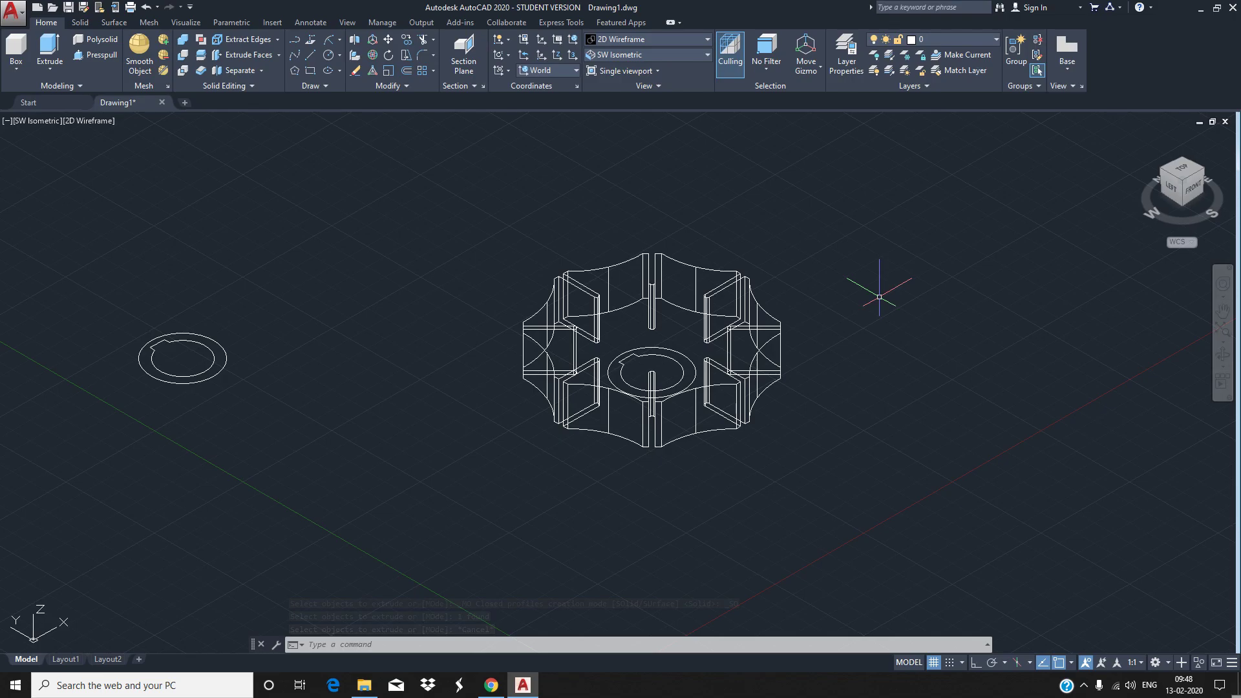
Undo the knob's extrusion and confirm the knob is back to a flat outline
left_click(775, 320)
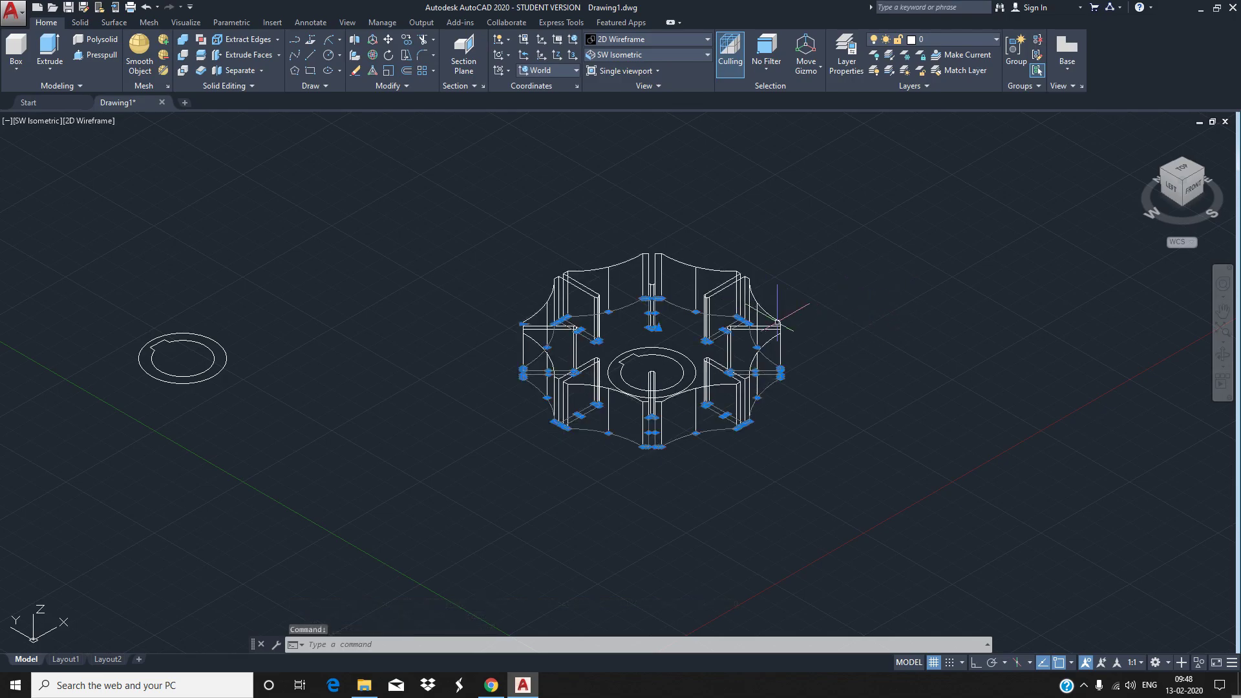
key("Escape")
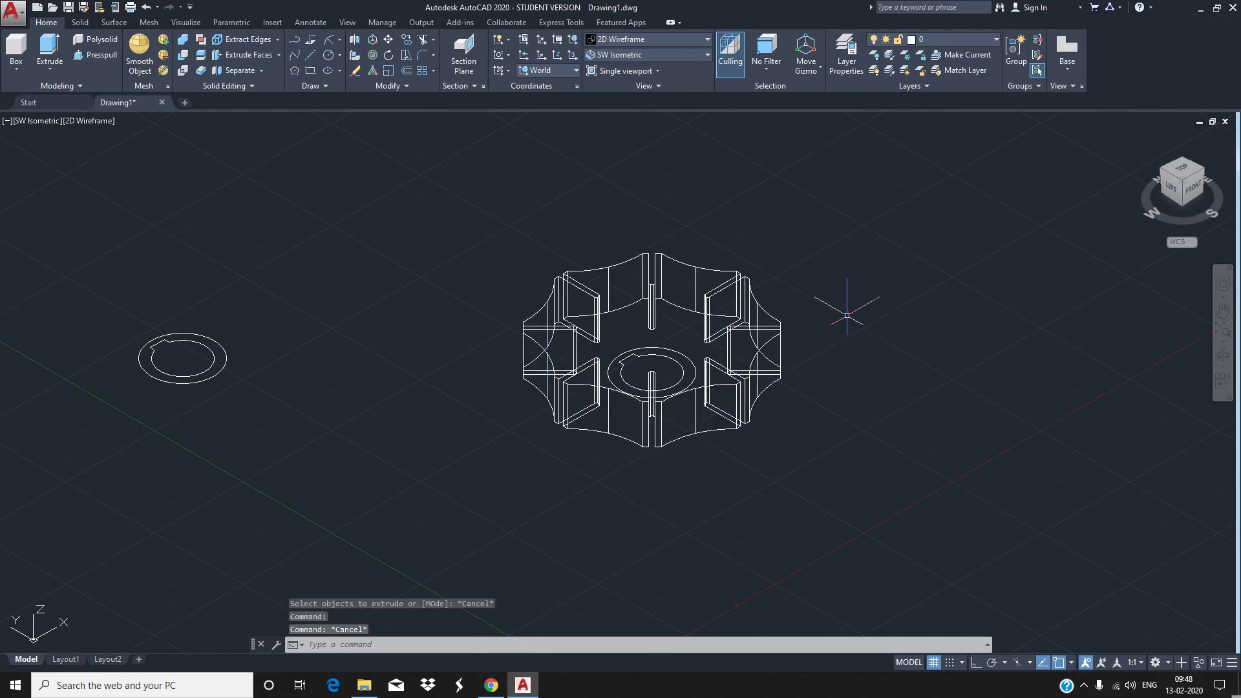
key("ctrl+z")
key("ctrl+z")
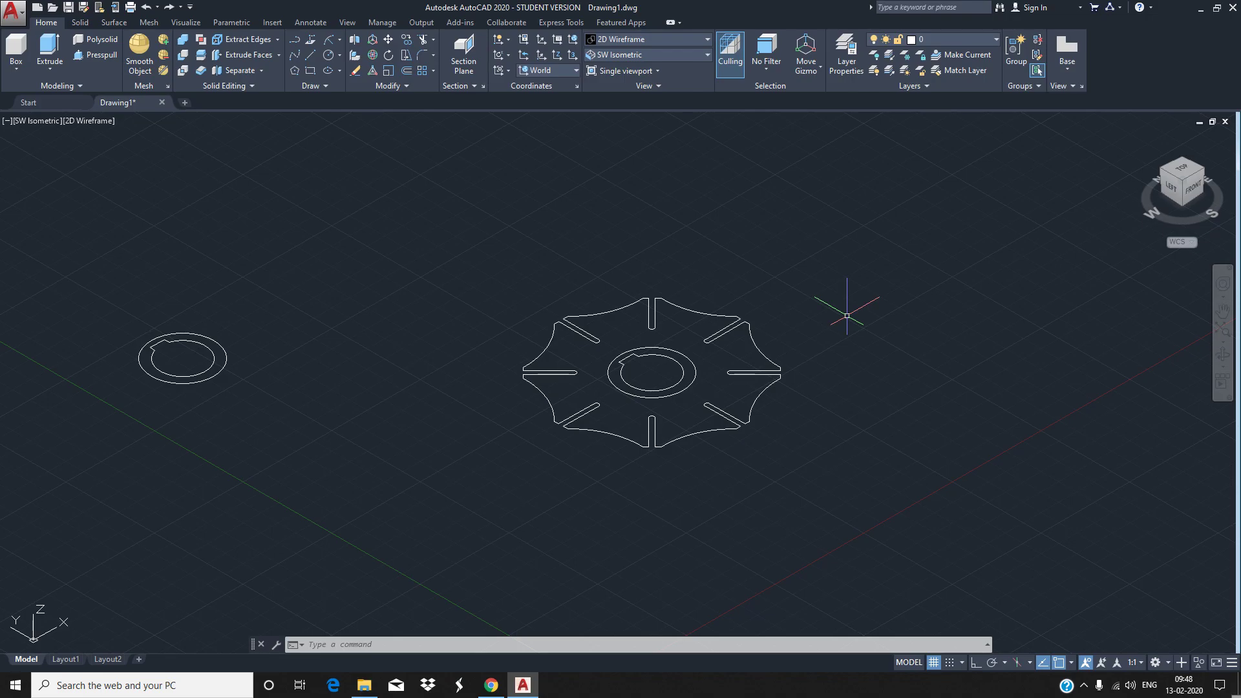
left_click(738, 319)
key("Escape")
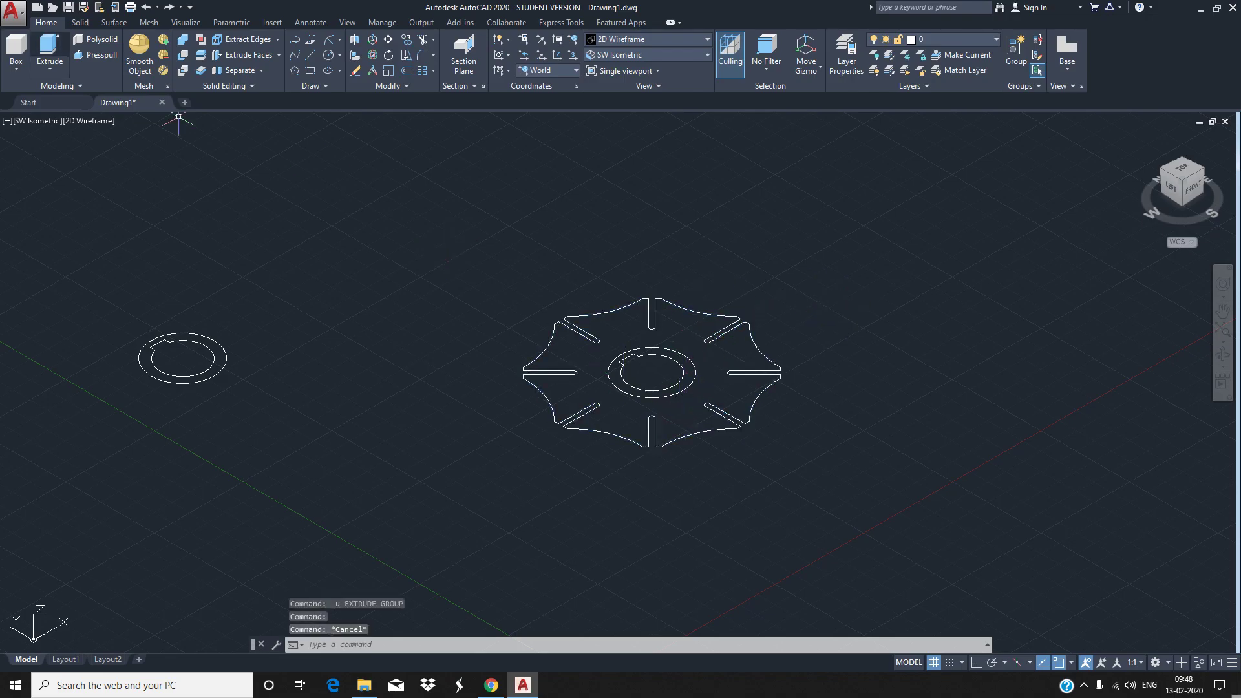
Extrude the slotted knob outline with a height of 15
left_click(49, 45)
left_click(603, 430)
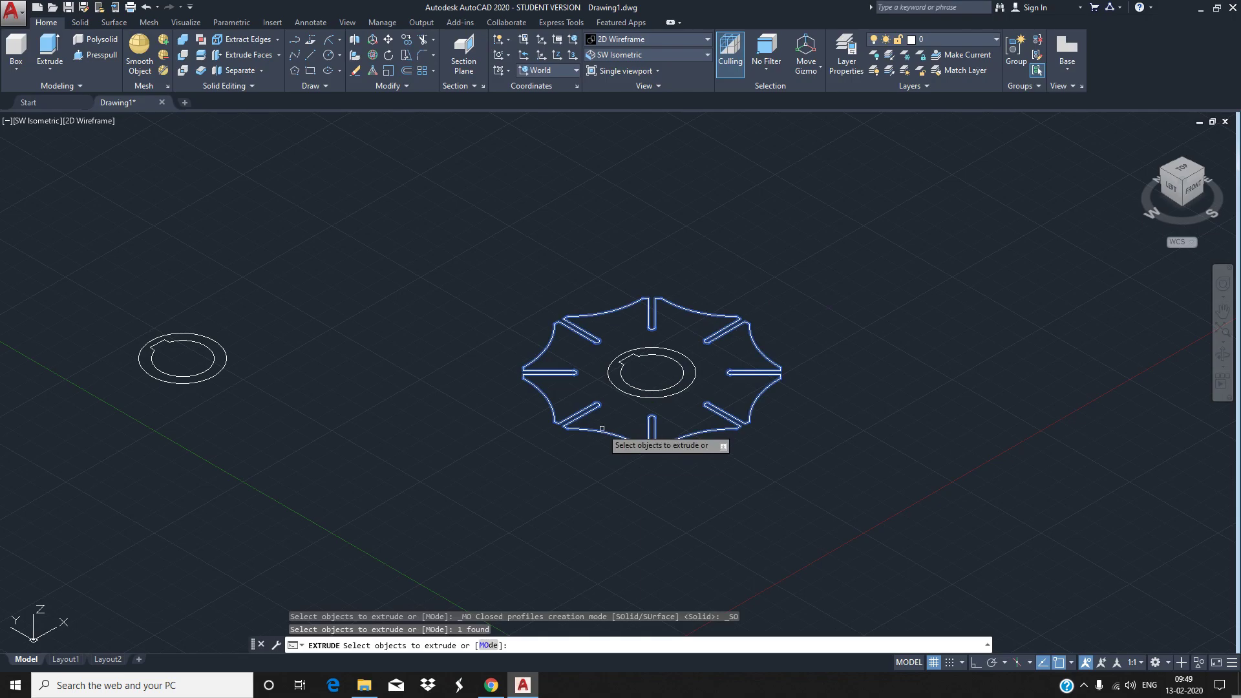
key("Return")
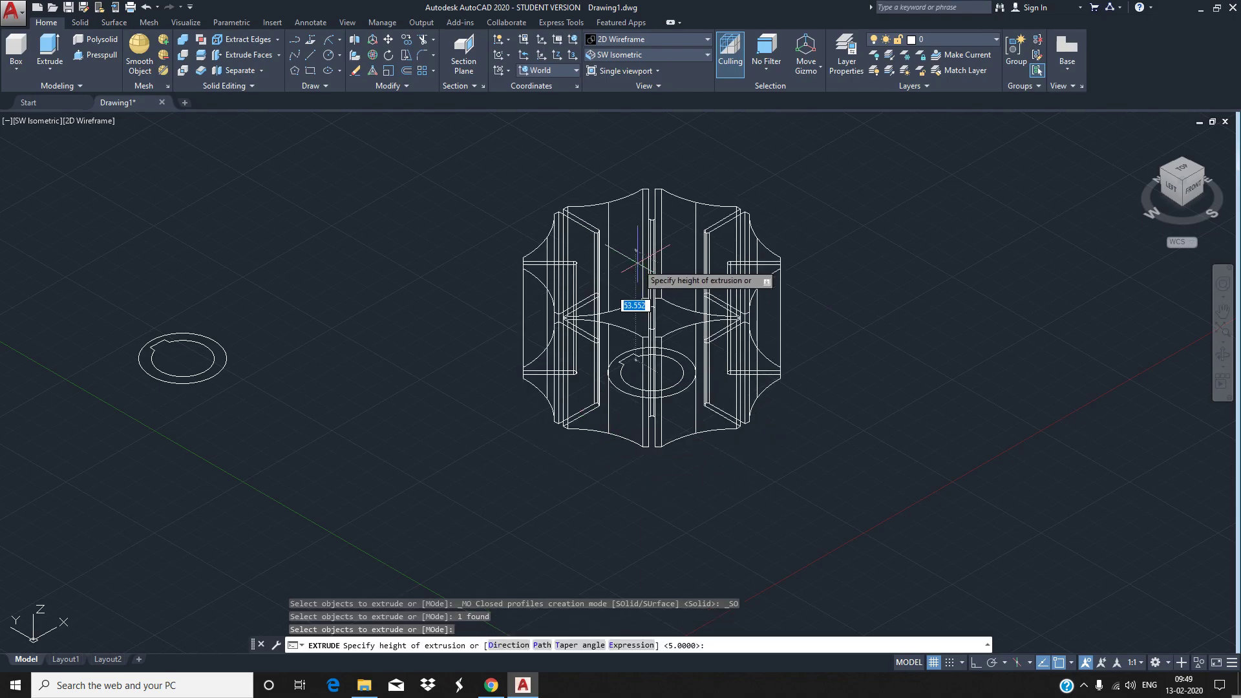
key("Return")
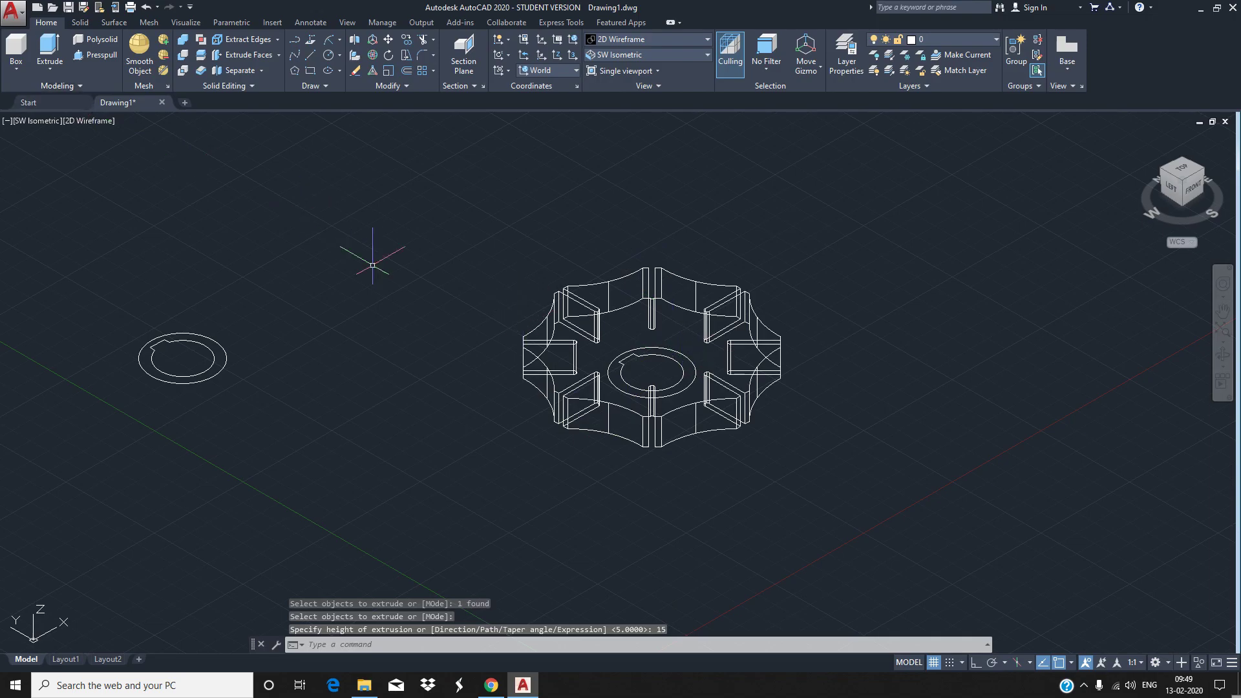
Extrude the central keyed circles 20 units tall
left_click(50, 49)
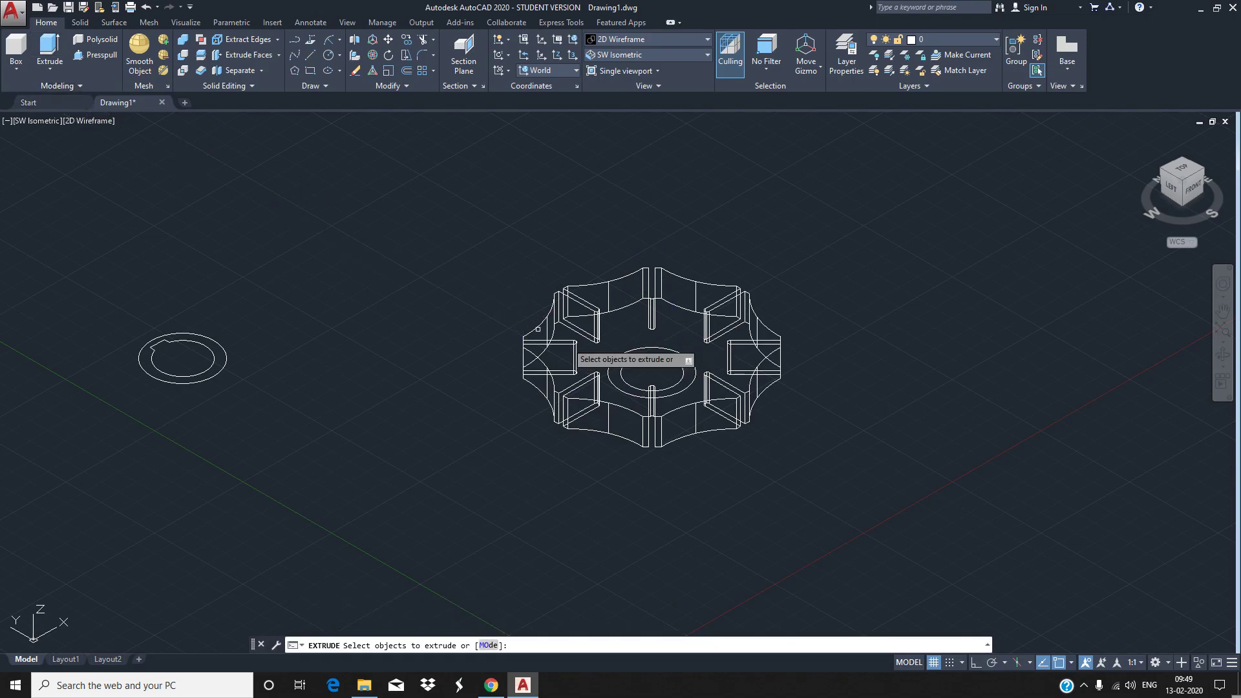
left_click(692, 362)
key("Return")
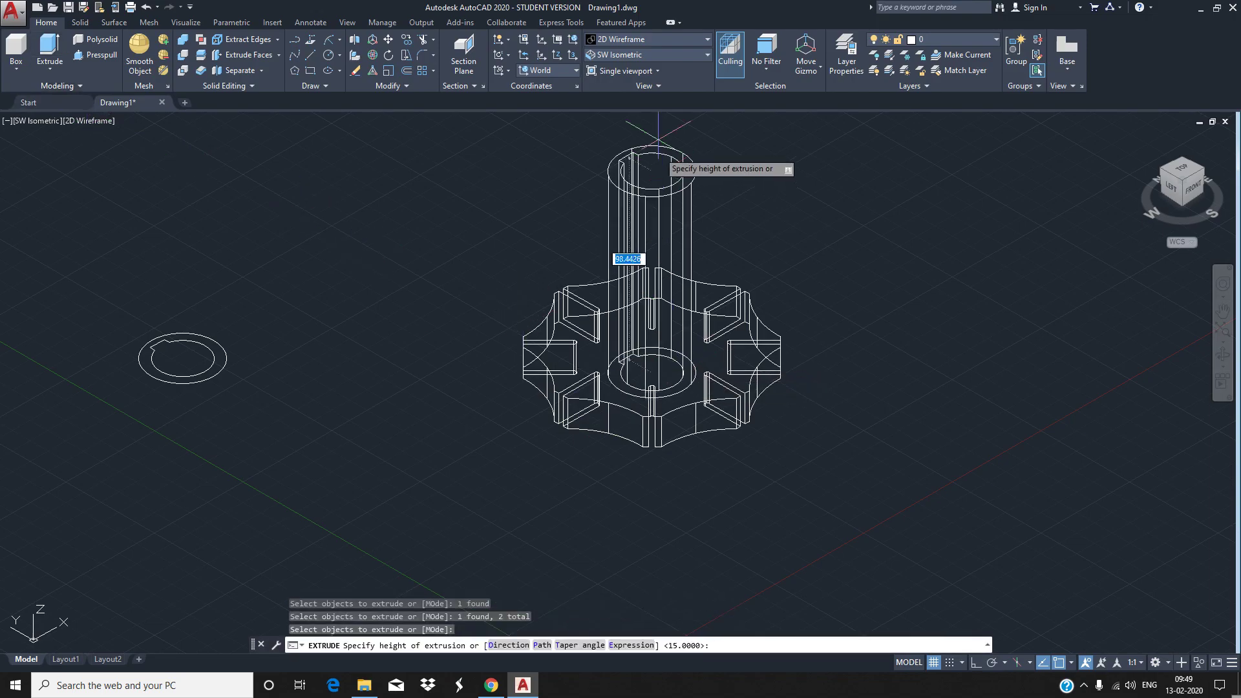
type("20")
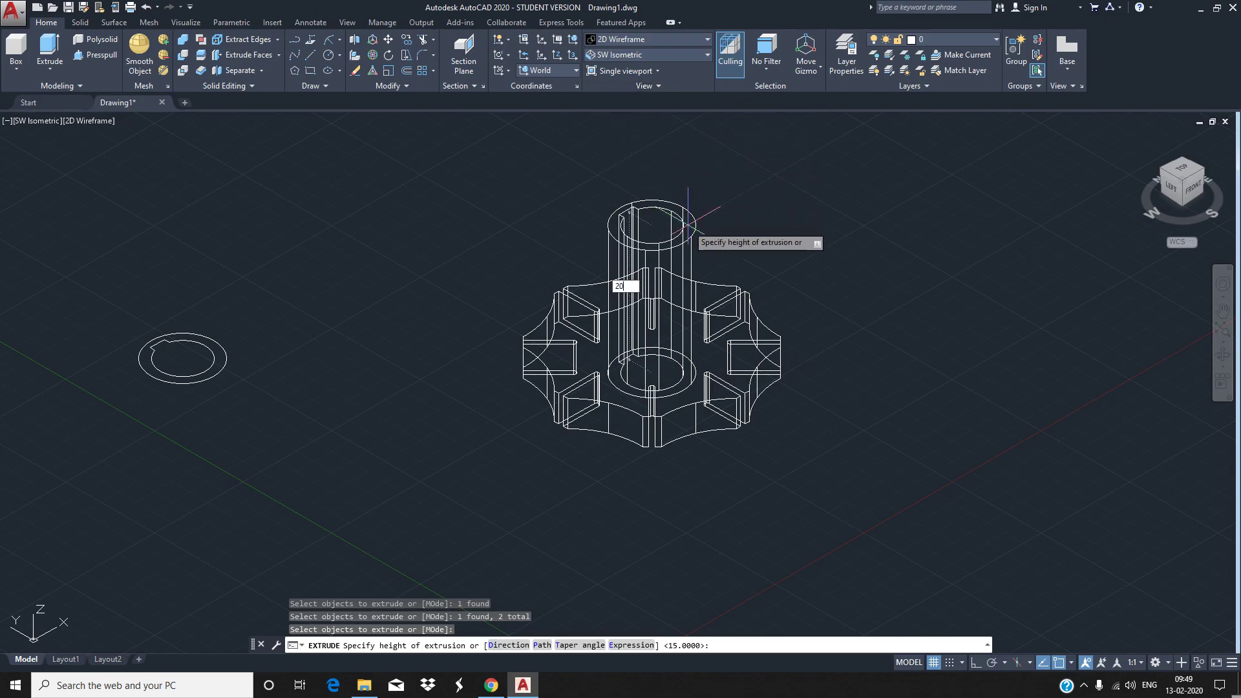
key("Return")
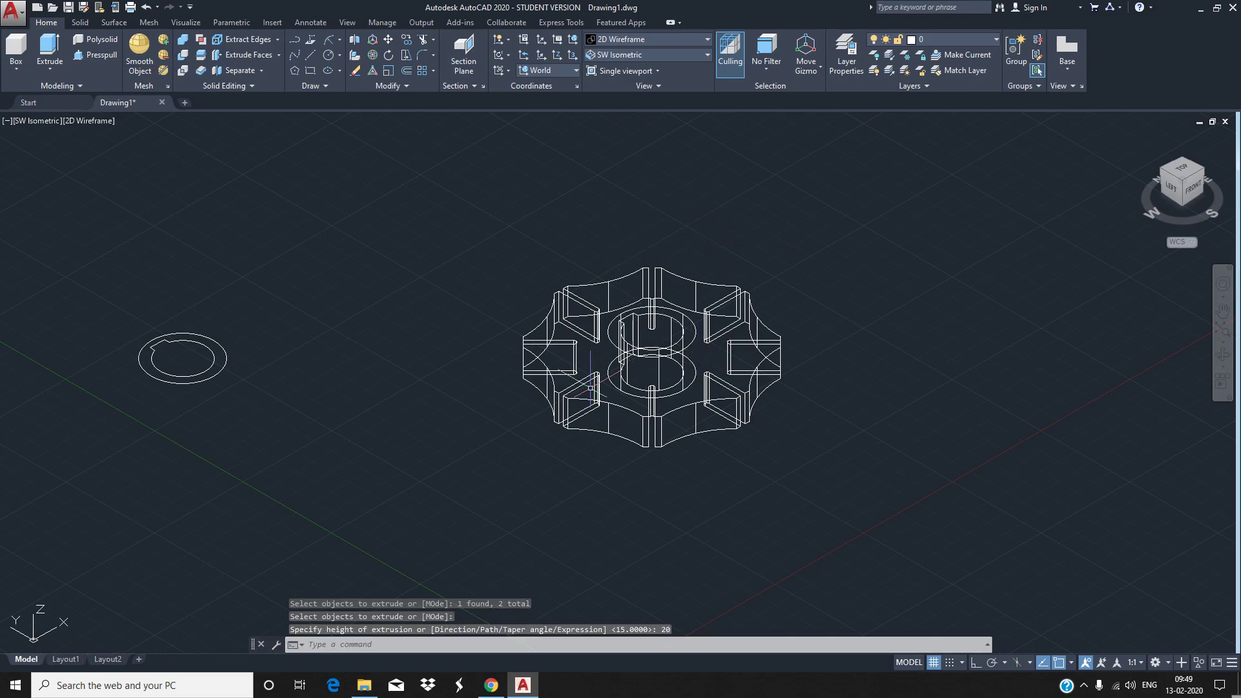
Extrude the ring's outer and inner circles 5 high and show the solids in Shades of Gray
key("Return")
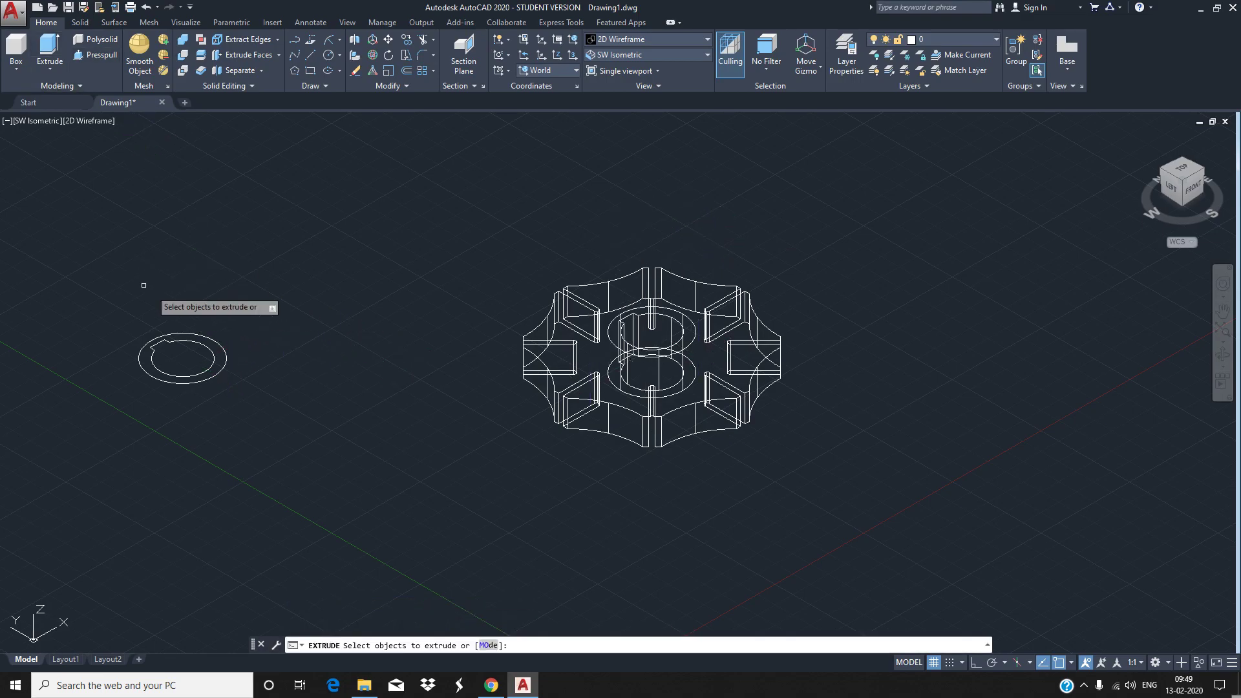
left_click(199, 334)
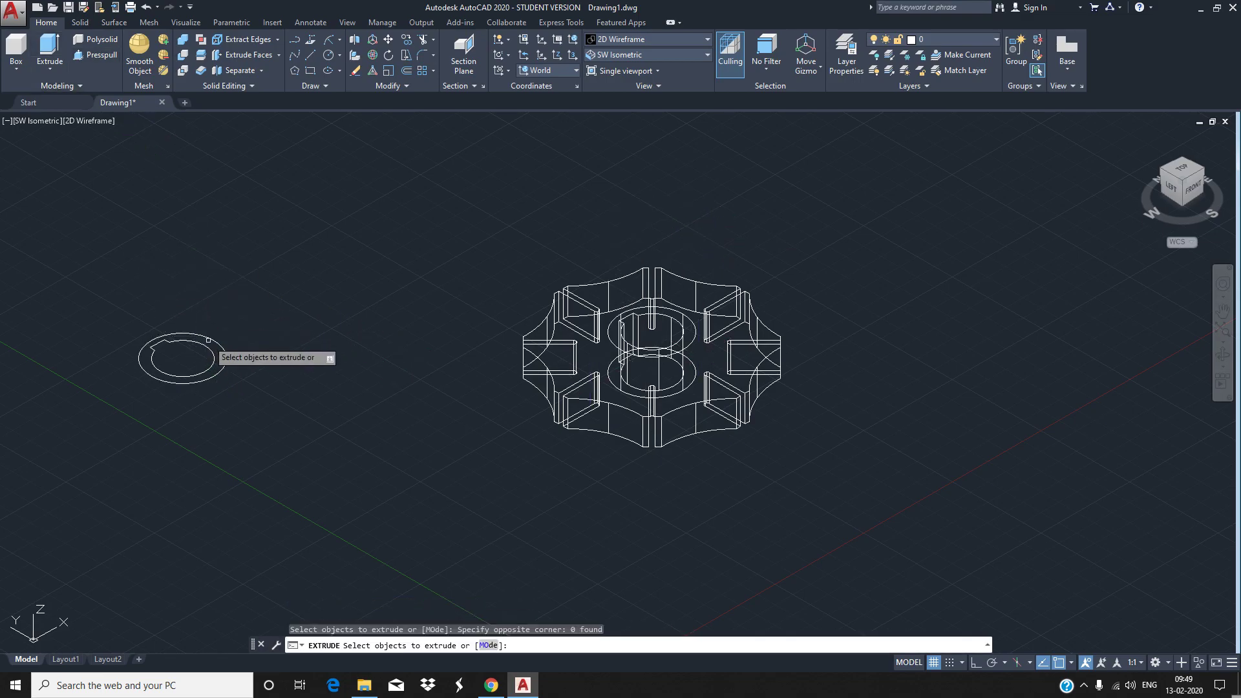
left_click(217, 343)
left_click(213, 359)
key("Return")
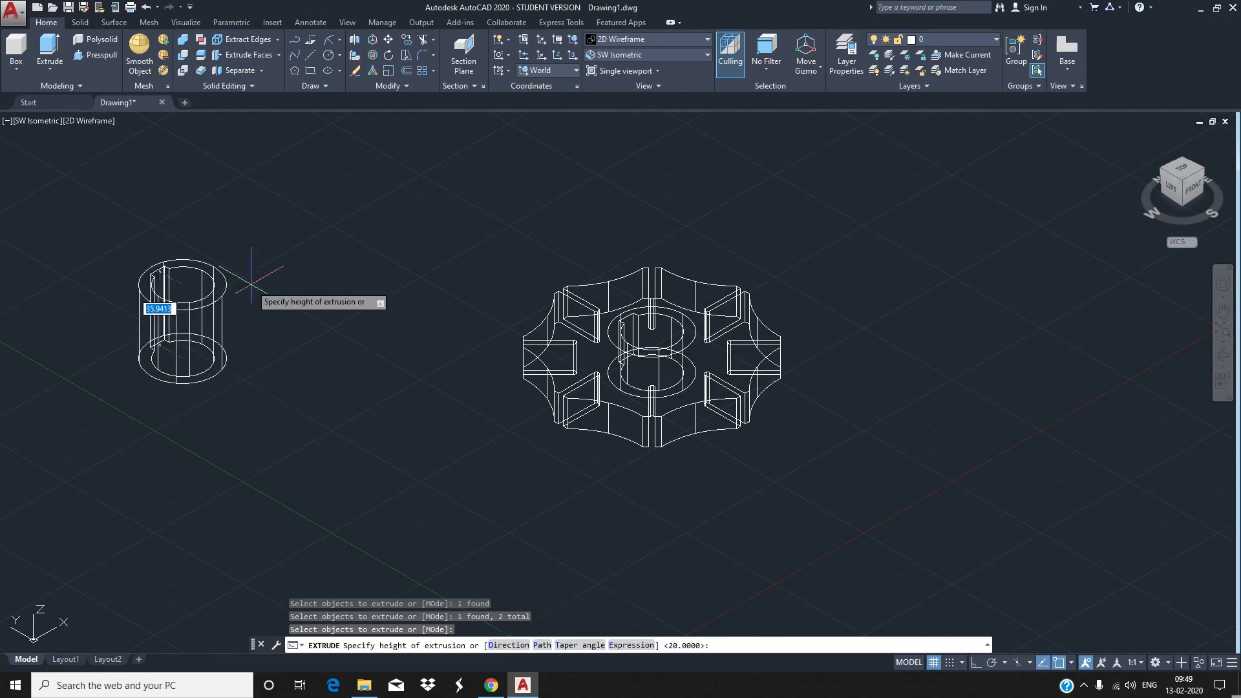
type("5")
key("Return")
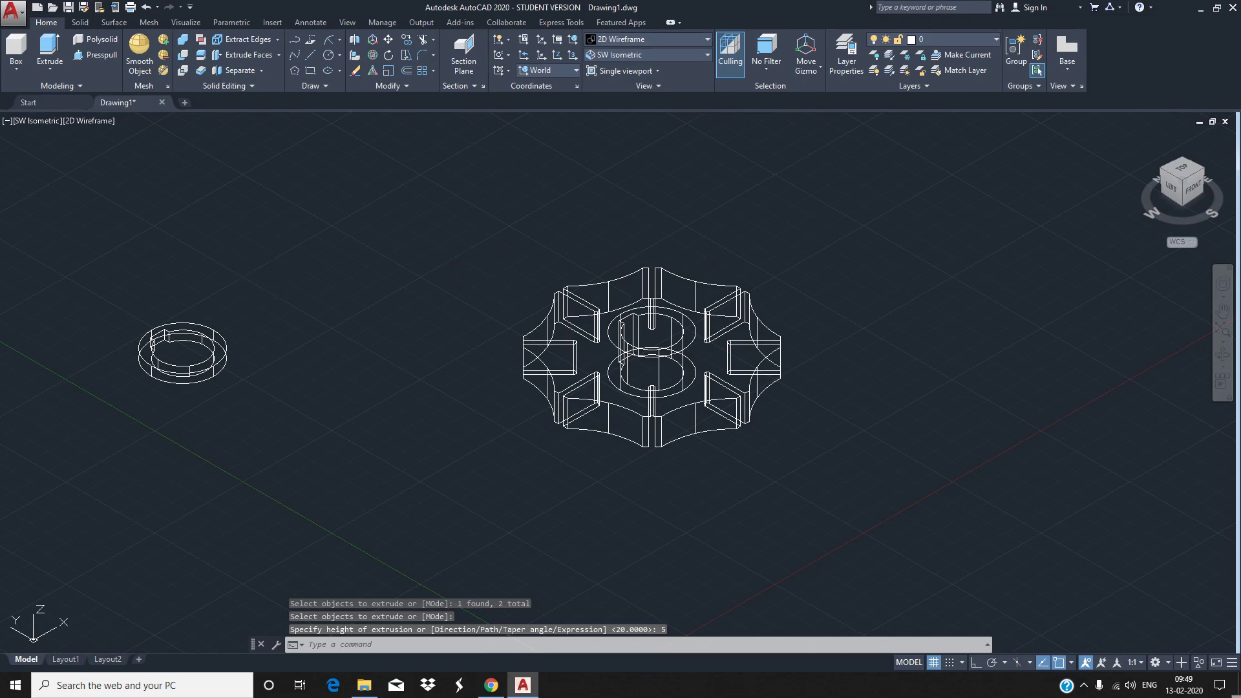
left_click(646, 39)
left_click(721, 111)
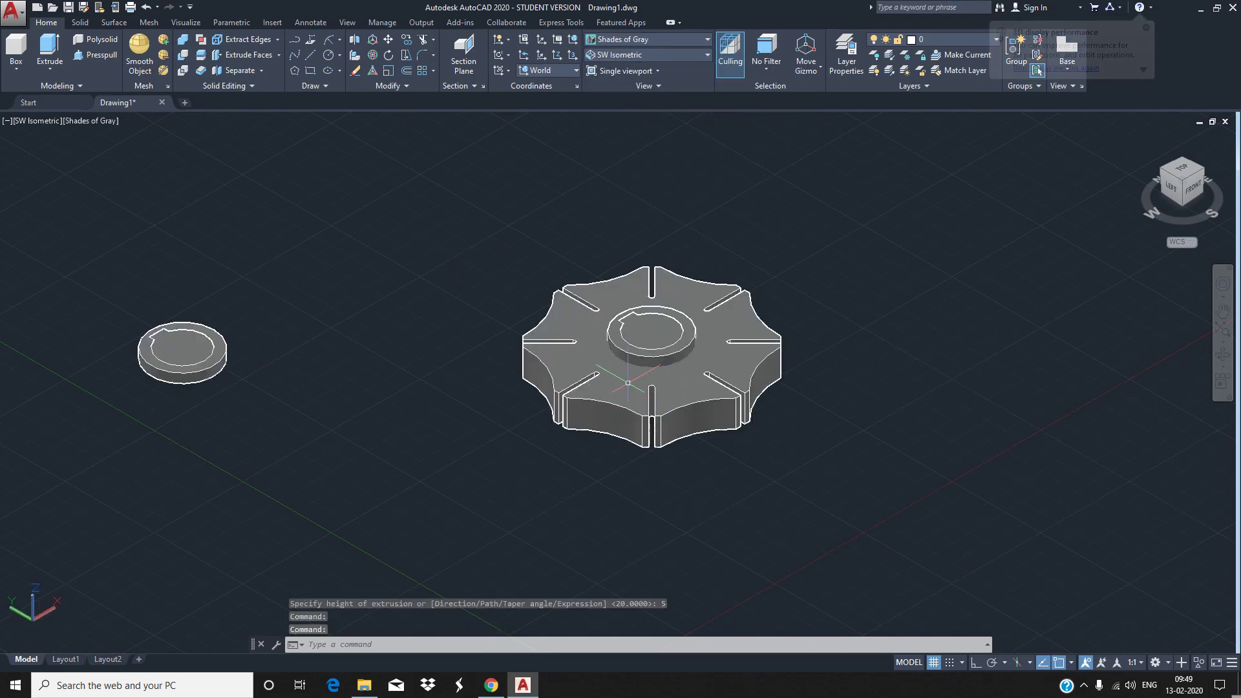
Zoom in on the knob and set the 2D Wireframe visual style
scroll(640, 360, "up", 3)
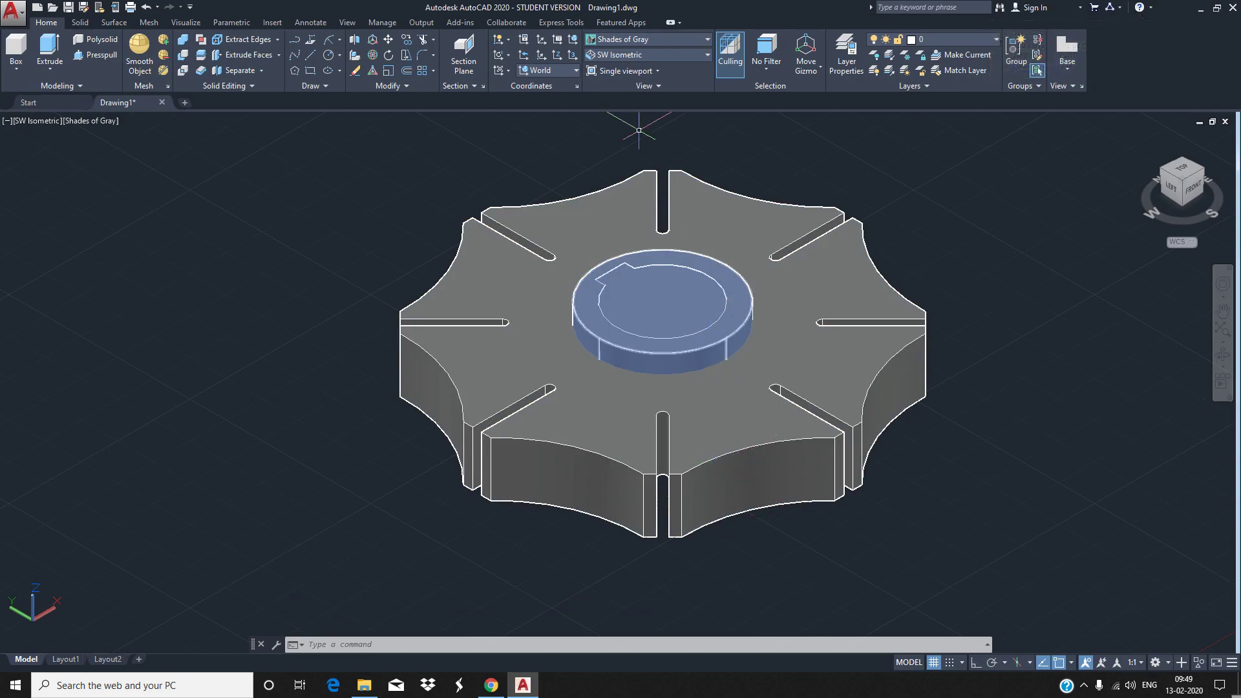
left_click(708, 39)
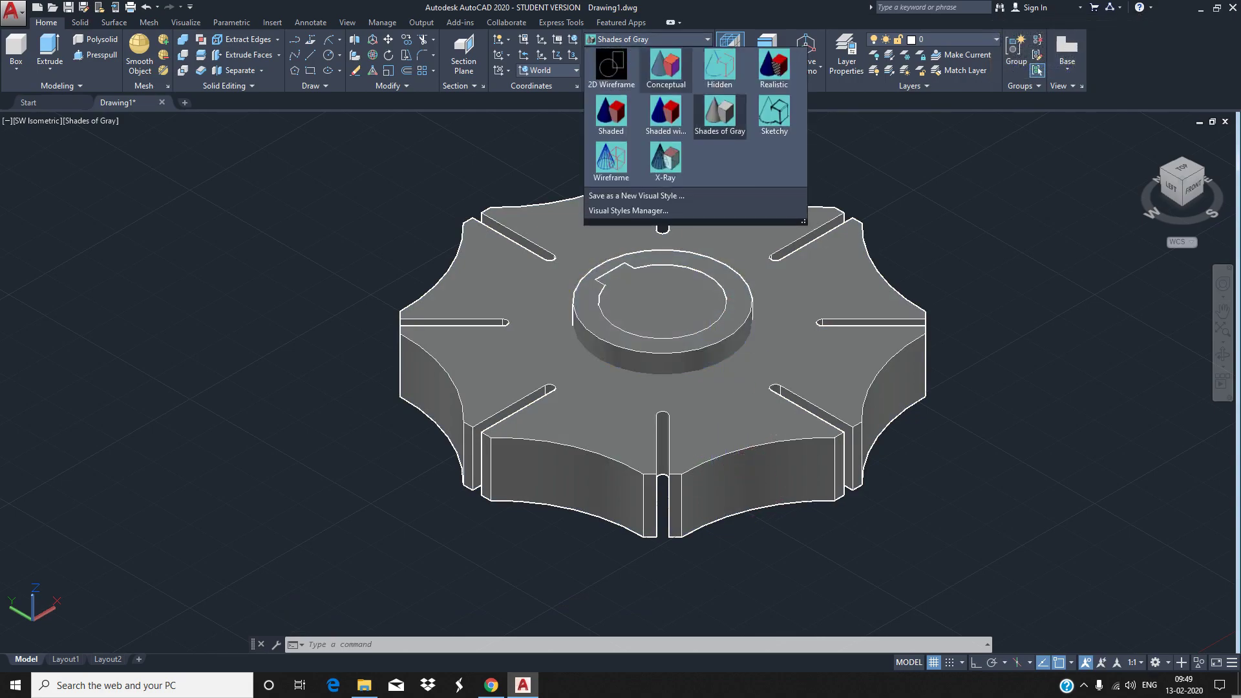
left_click(608, 59)
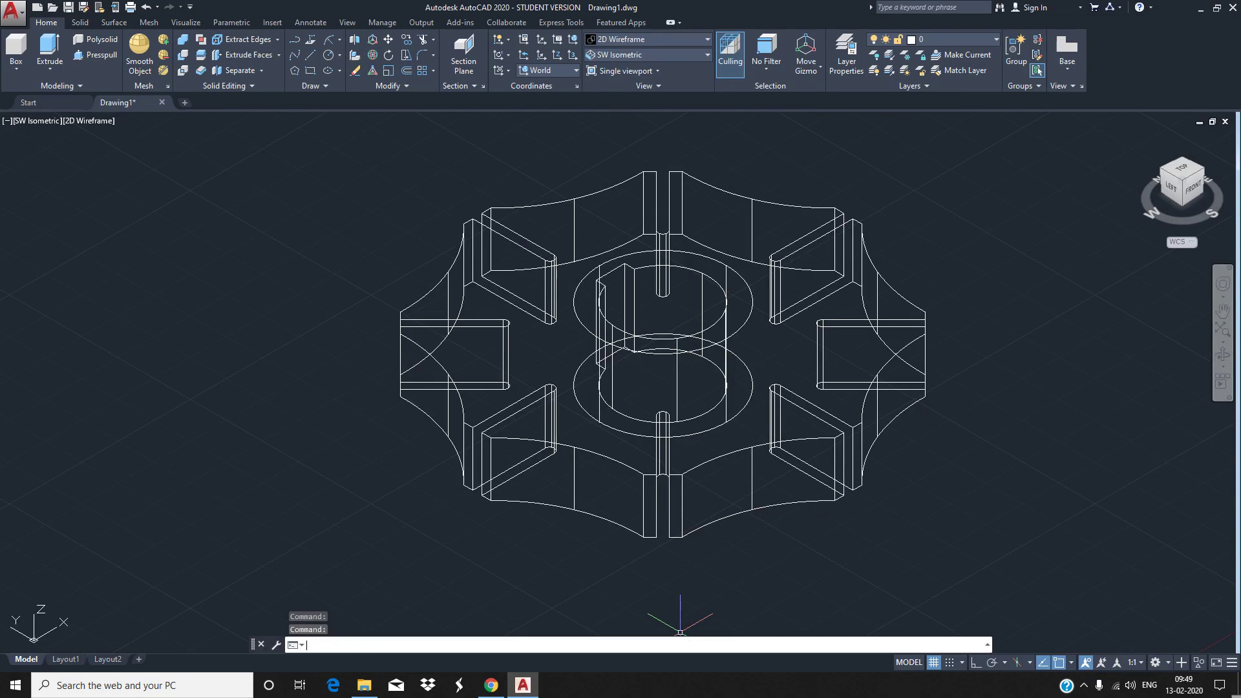
key("Return")
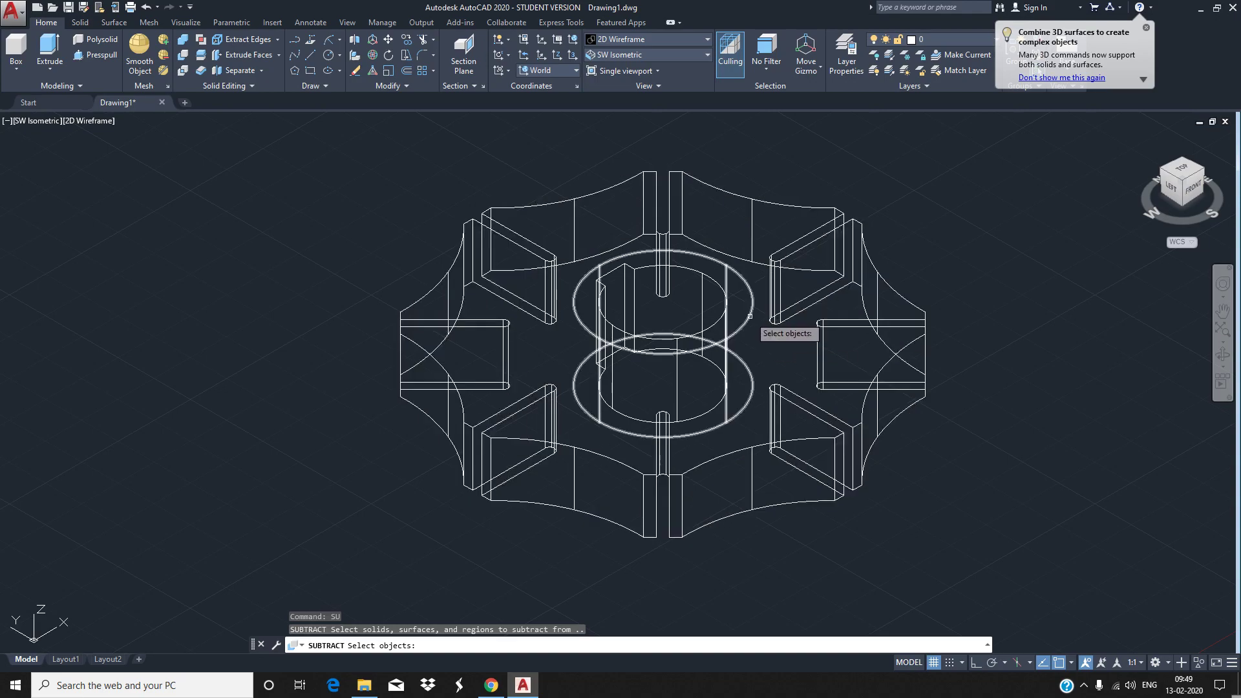
Subtract the keyed inner cylinder from the knob and hub, then display it in Shades of Gray
left_click(727, 304)
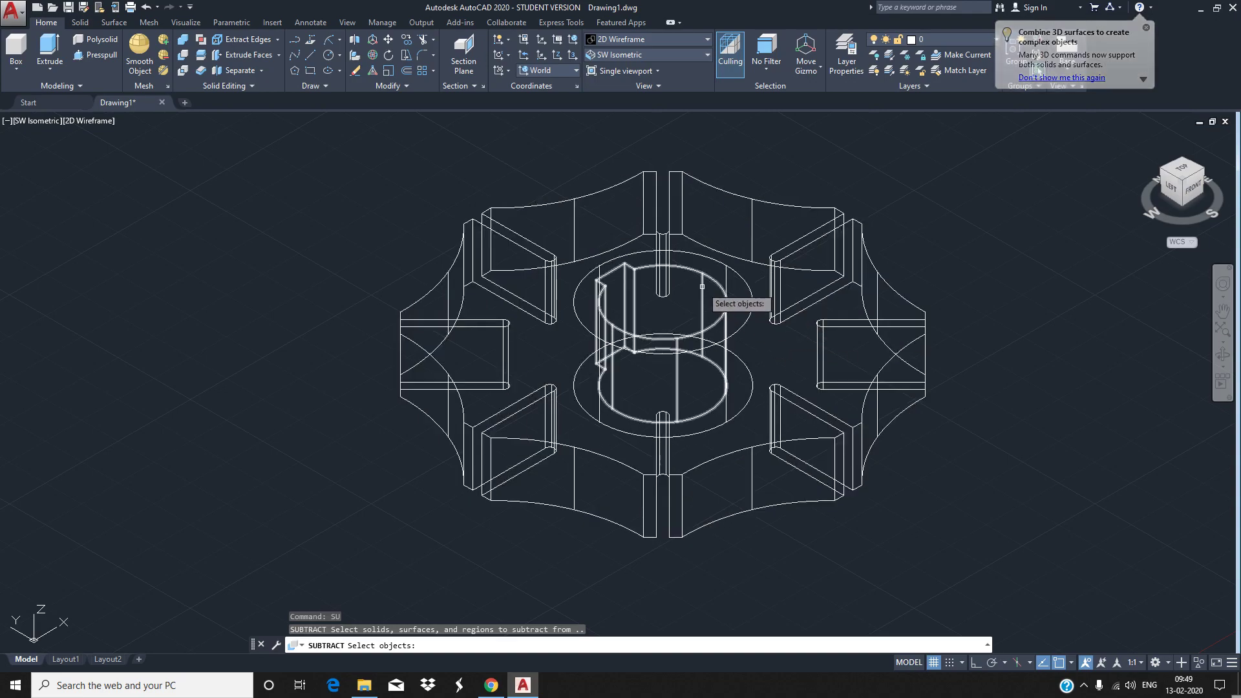
left_click(870, 383)
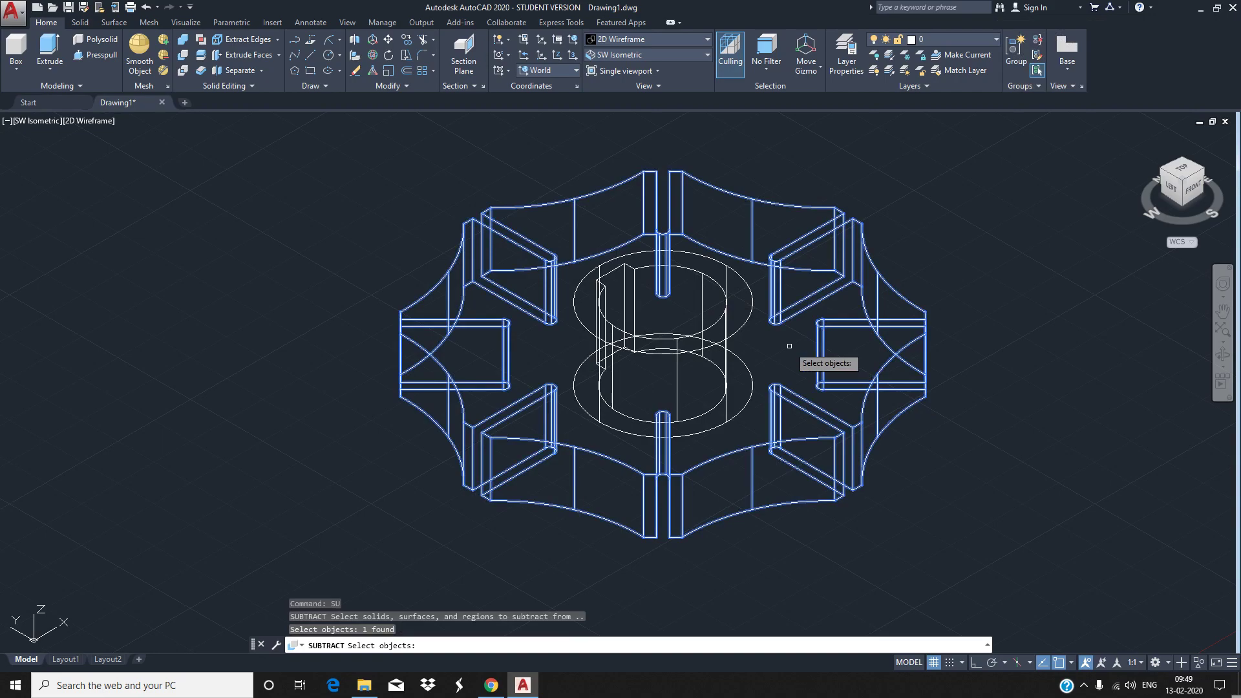
left_click(756, 321)
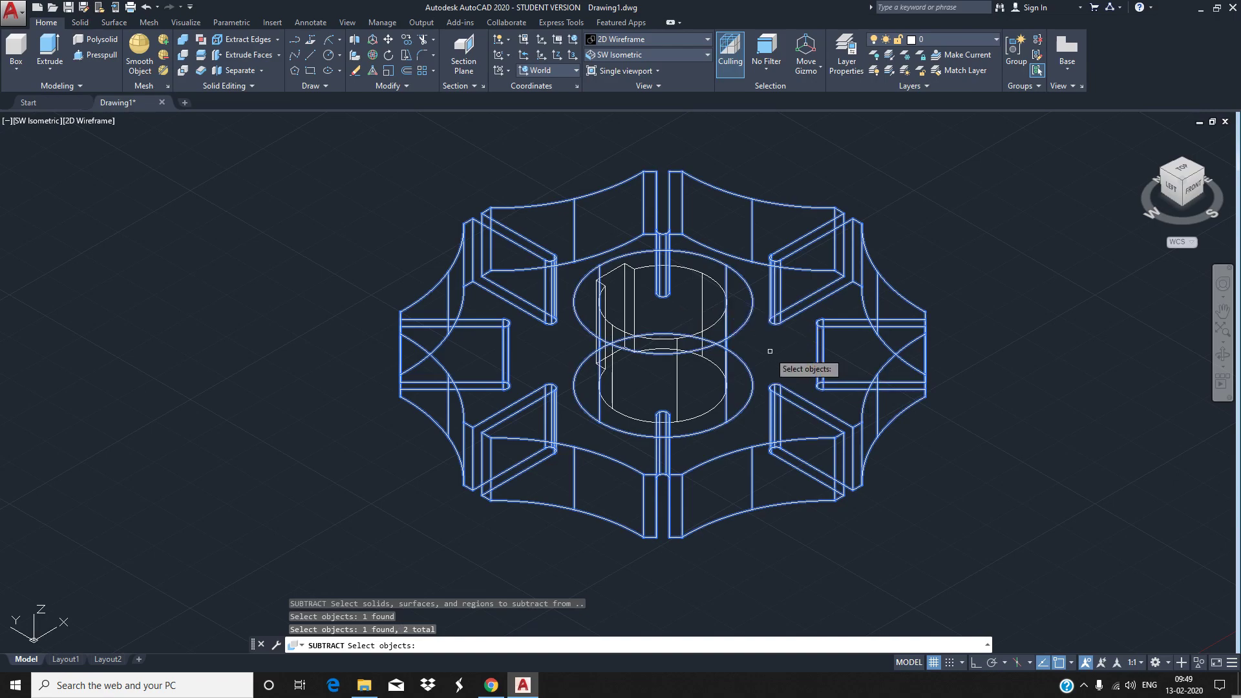
key("Return")
left_click(635, 291)
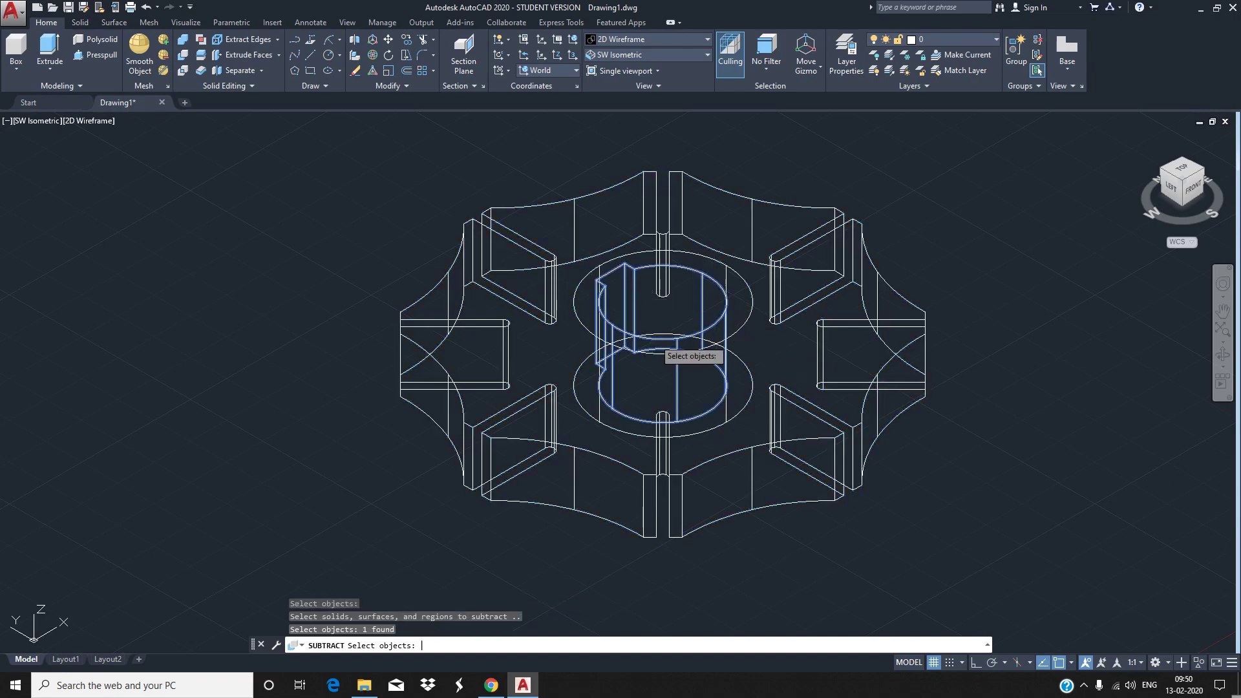
key("Return")
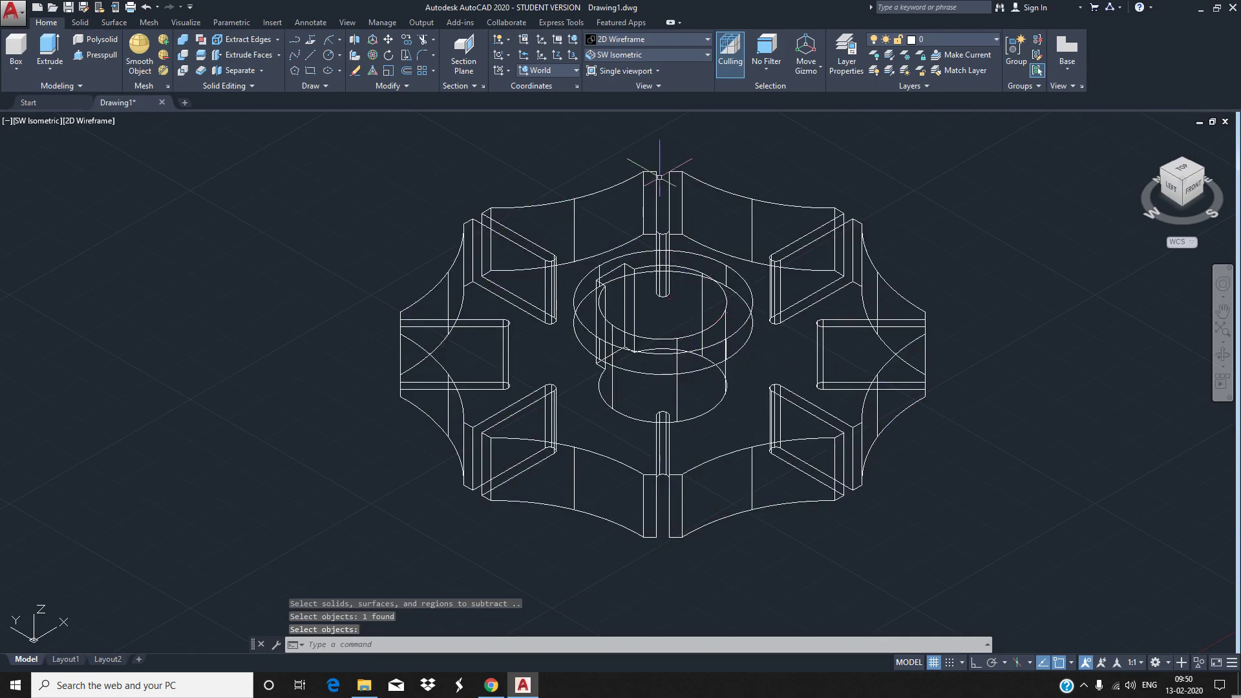
left_click(647, 39)
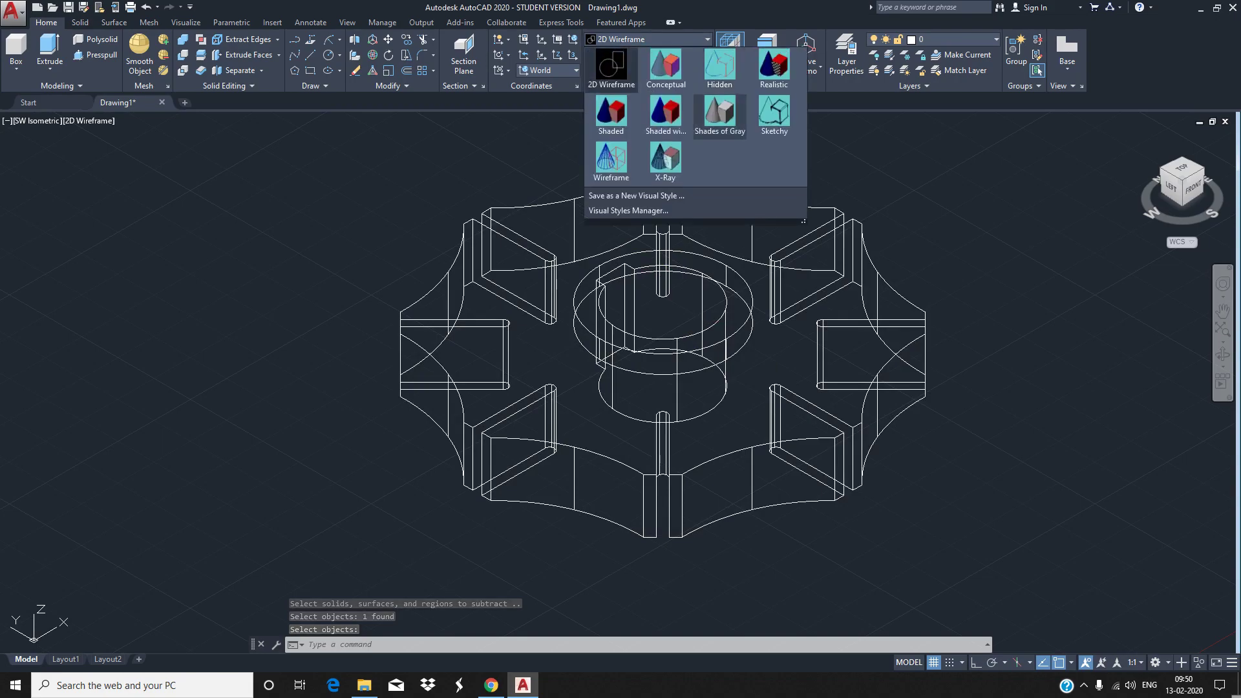
left_click(720, 116)
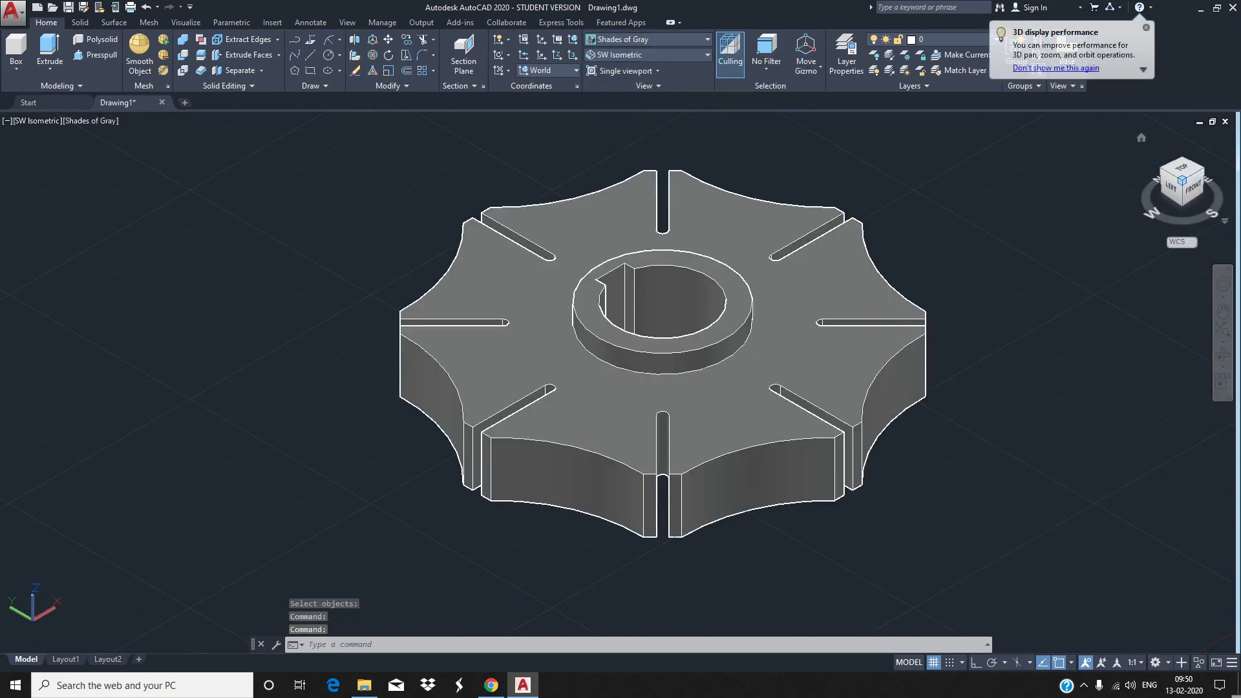
left_click_drag(1182, 187, 1182, 194)
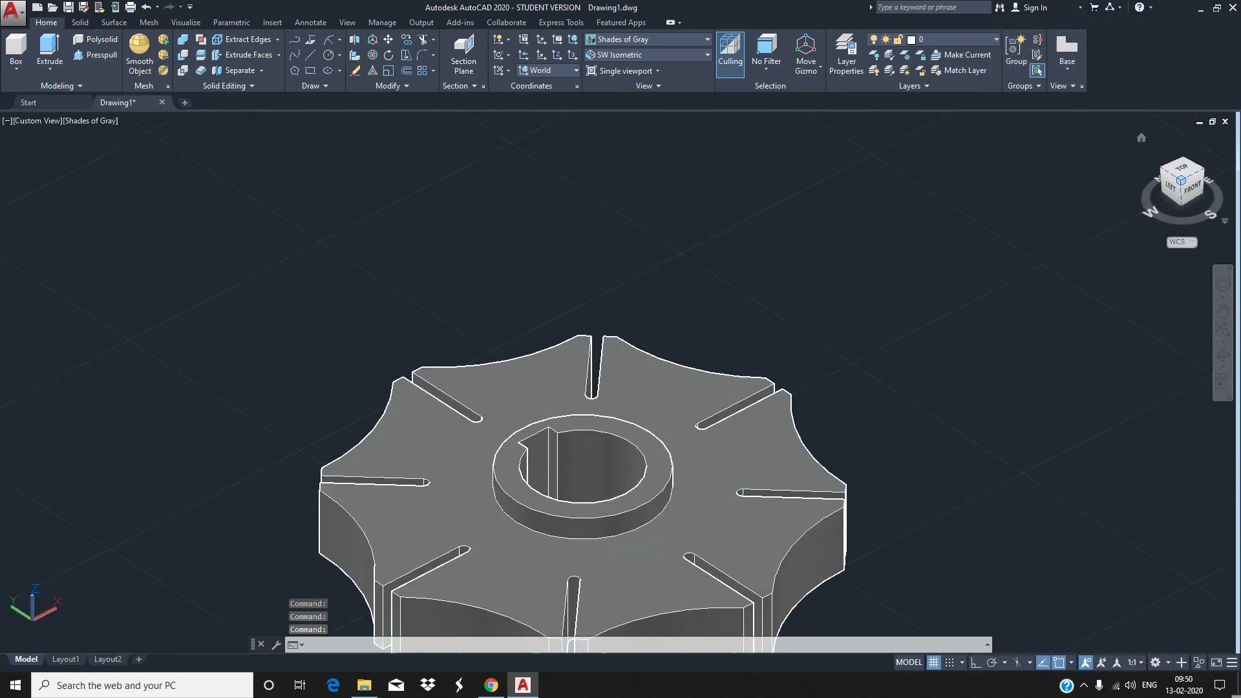
Orbit to the Front then SE Isometric view, zoom to the ring, and set 2D Wireframe
left_click_drag(1183, 194, 1182, 201)
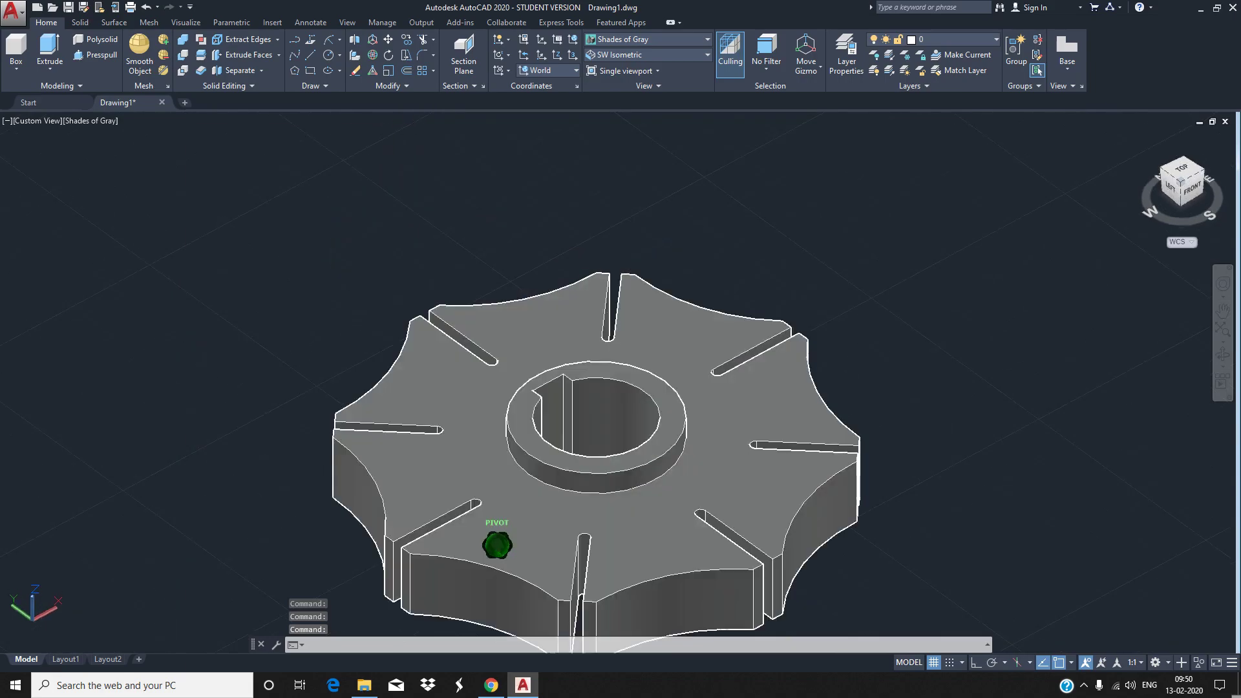
left_click(1191, 189)
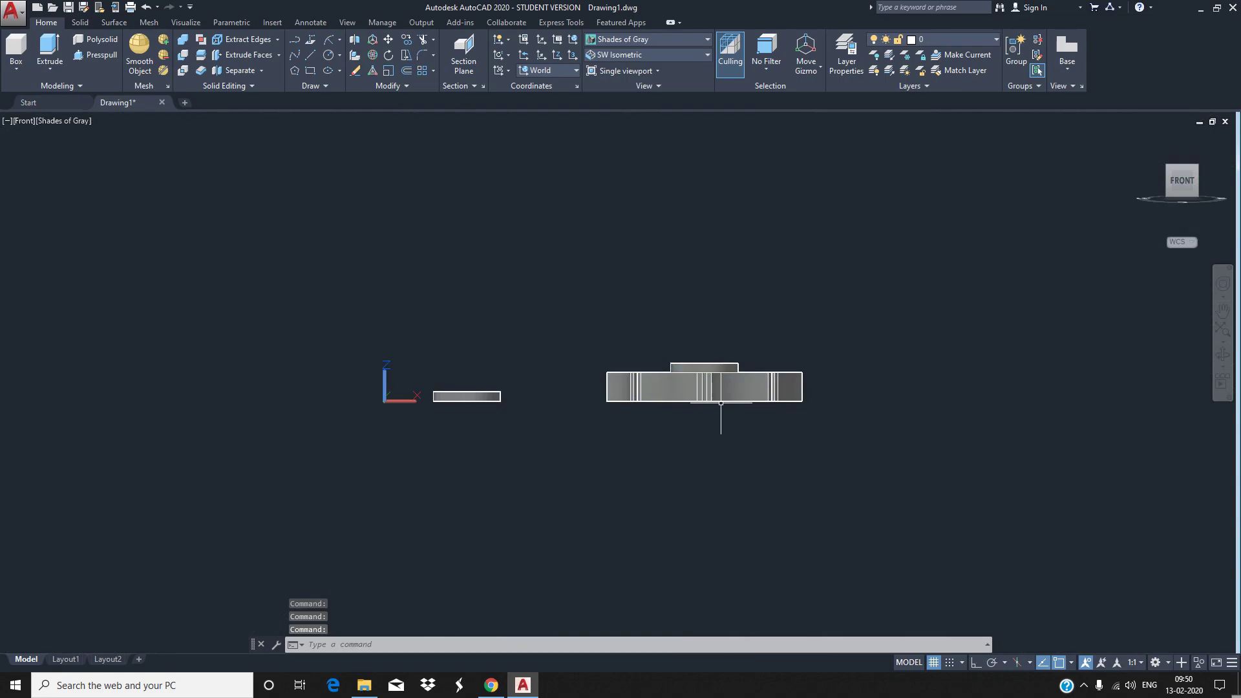
left_click(1157, 174)
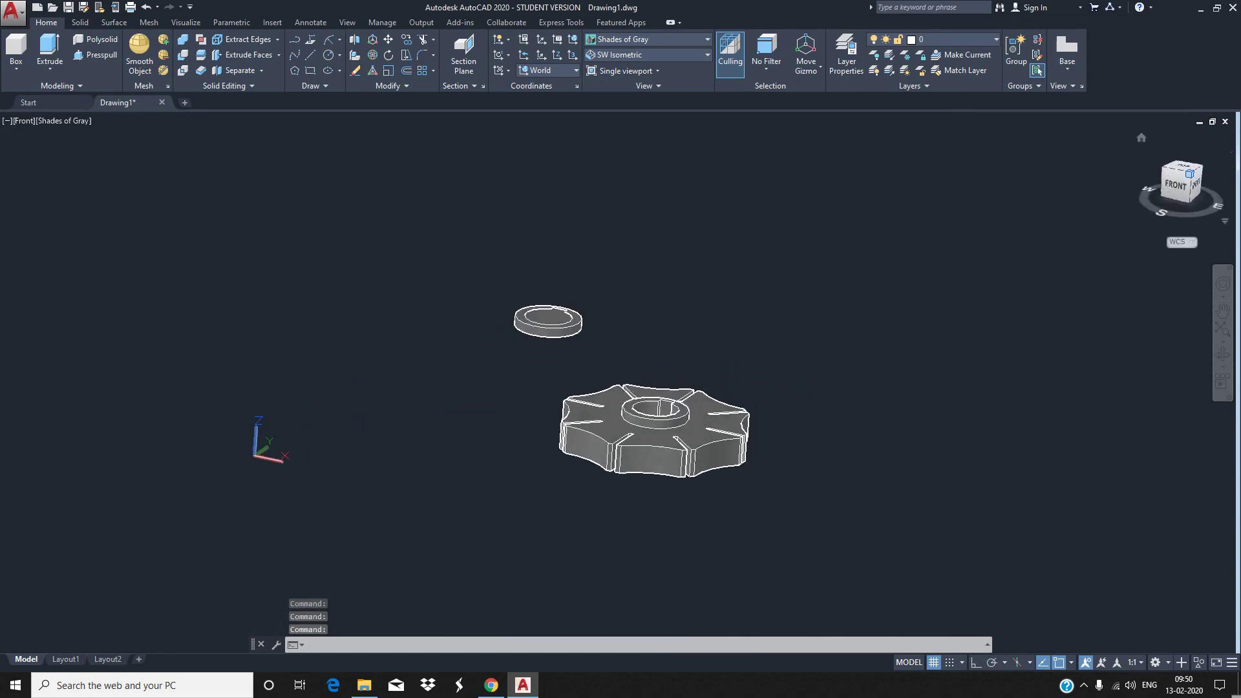
scroll(631, 274, "up", 3)
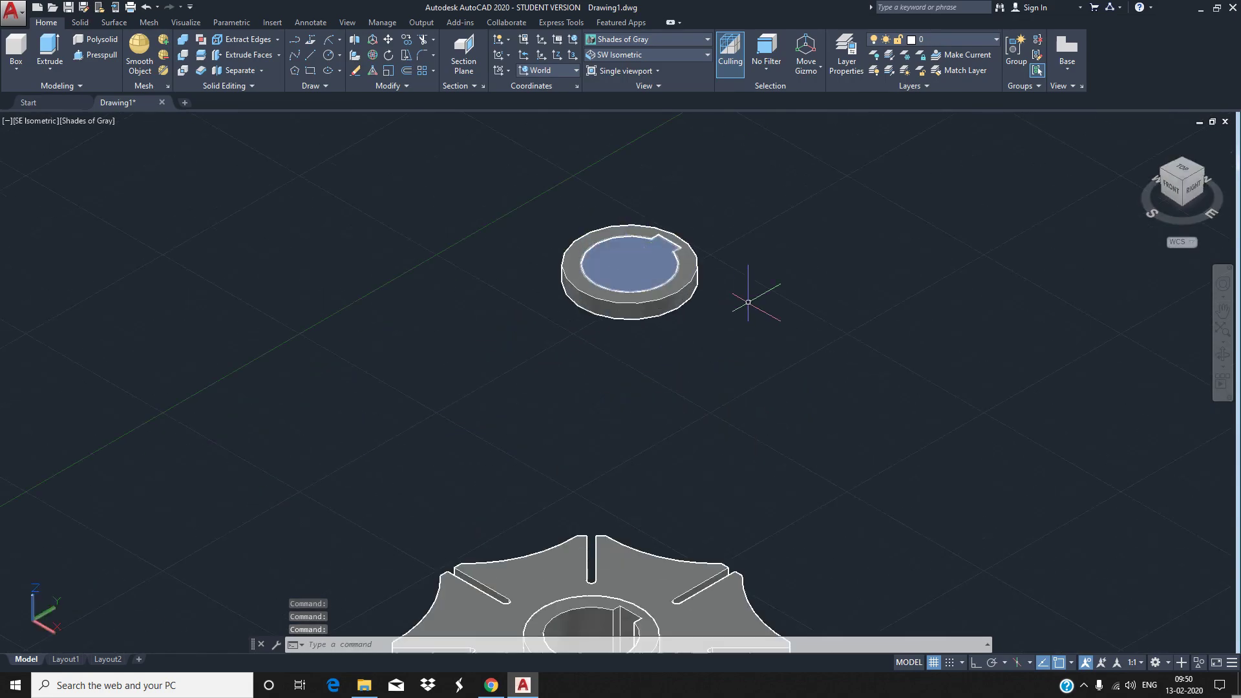
left_click(683, 624)
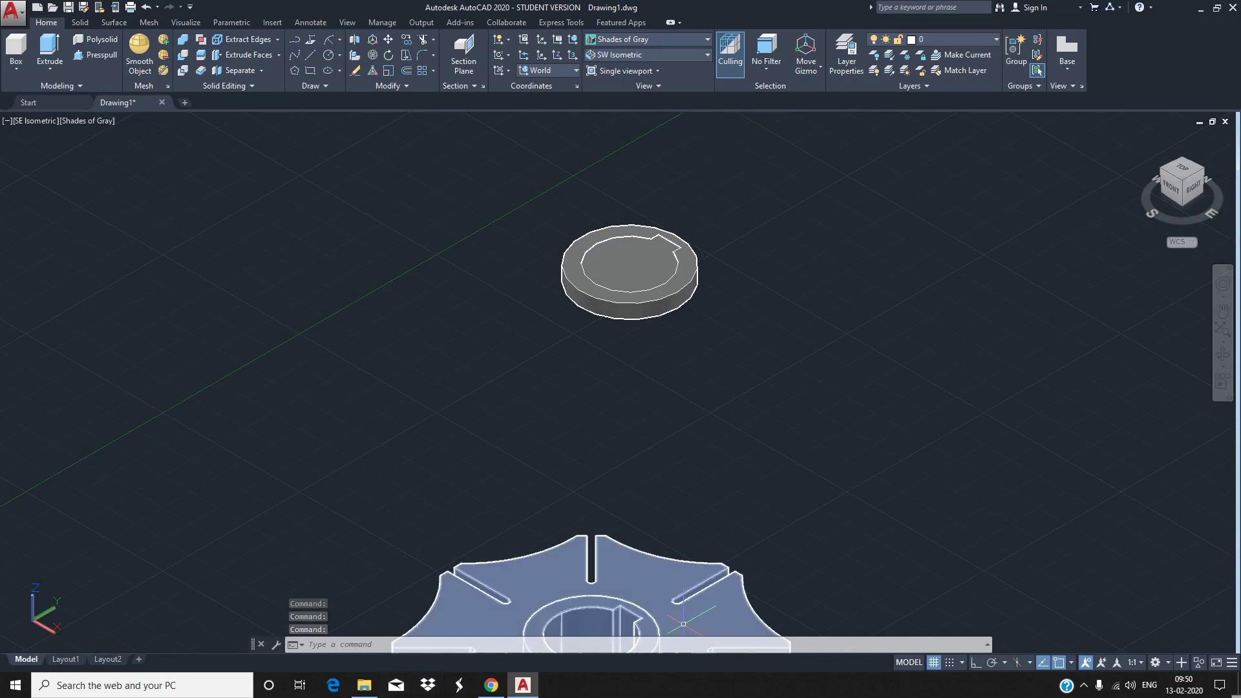
key("Escape")
left_click(647, 38)
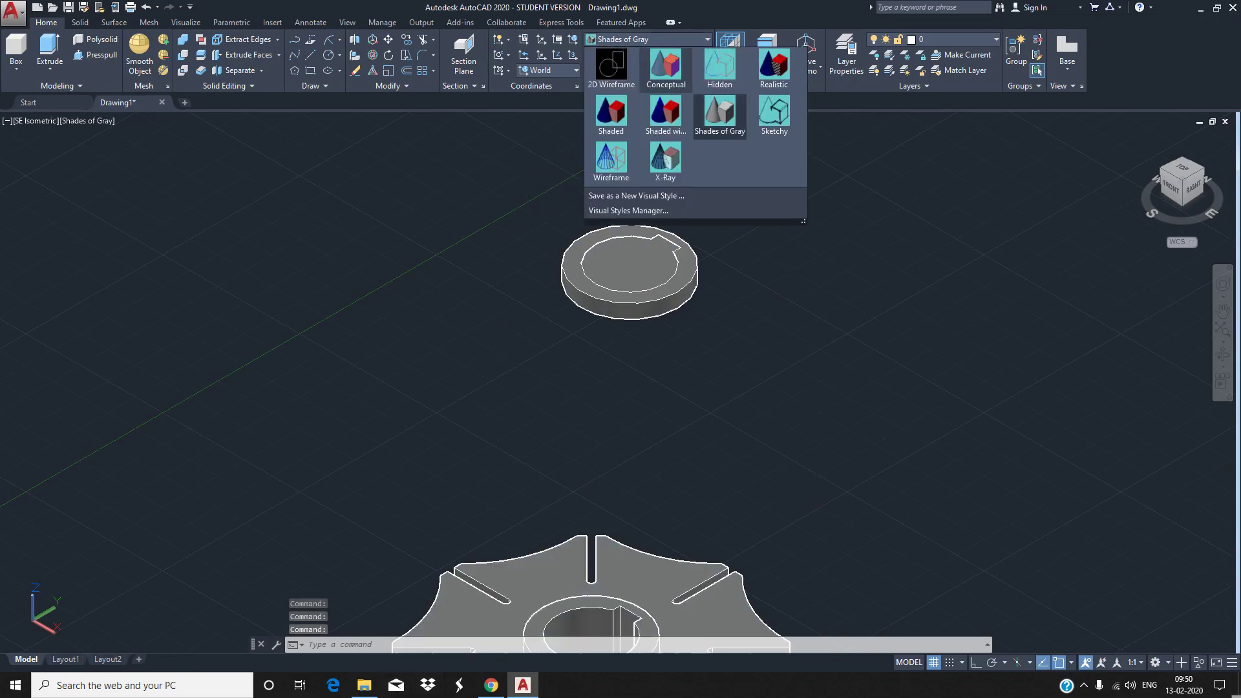
left_click(612, 69)
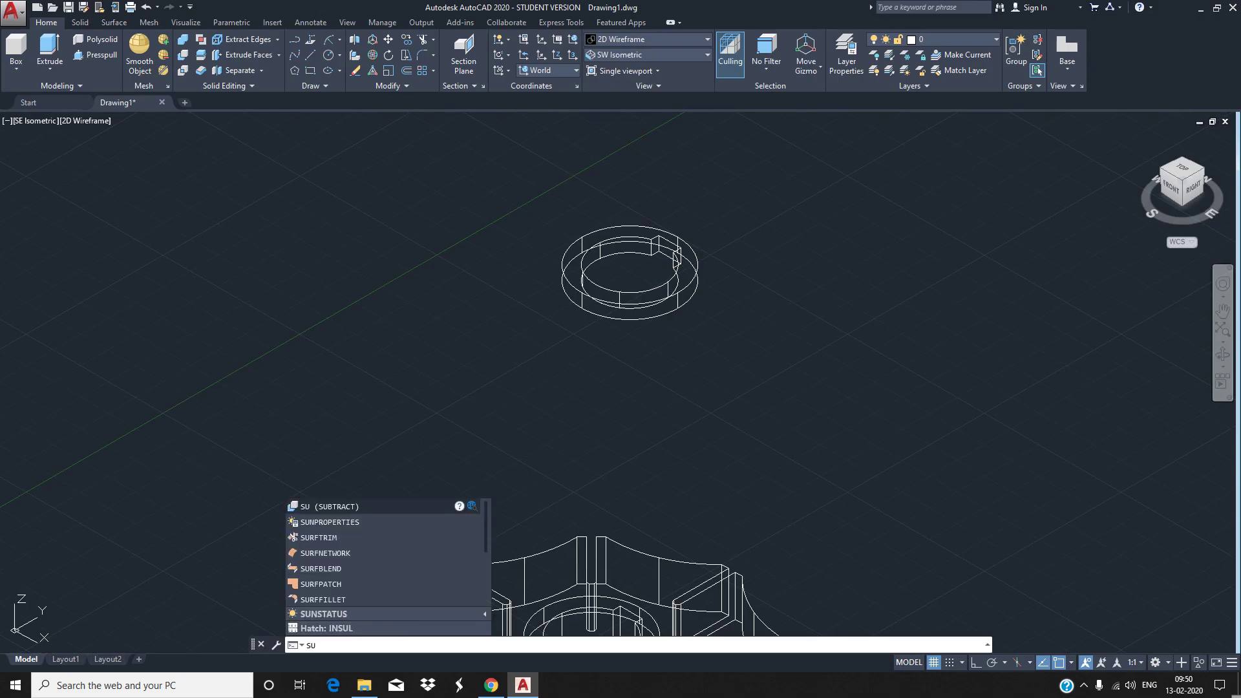
Subtract the inner keyed cylinder from the ring's outer cylinder
key("Return")
scroll(587, 292, "up", 4)
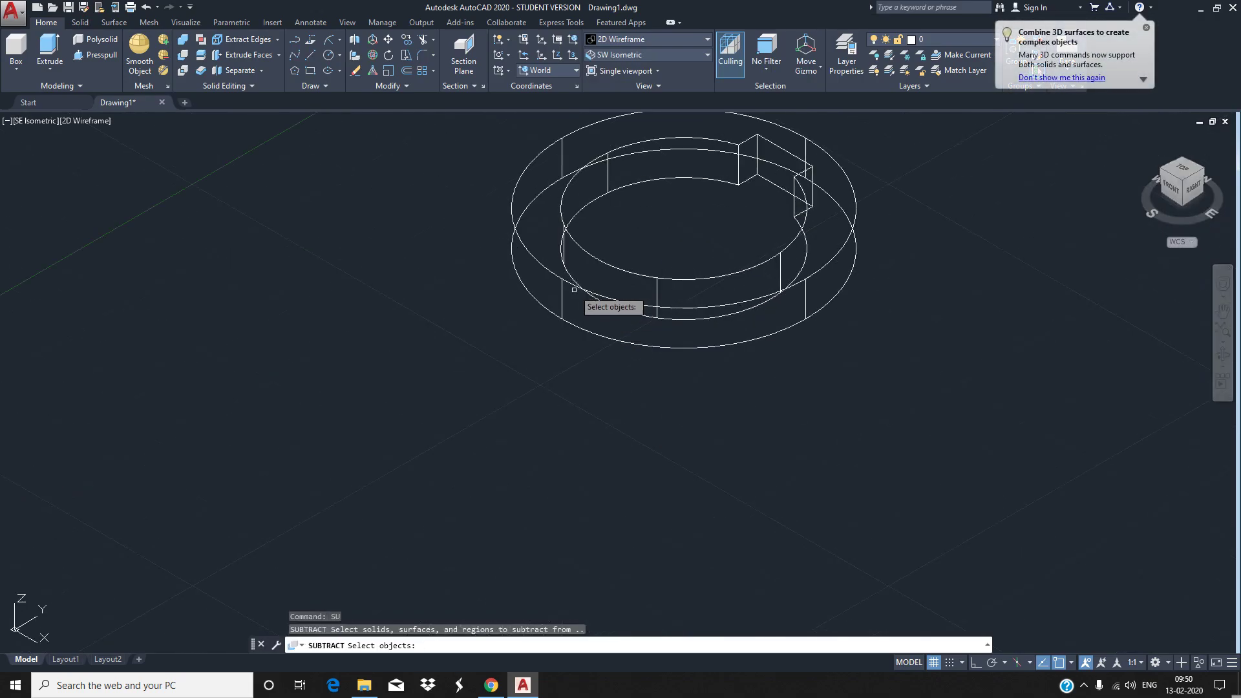
left_click(585, 293)
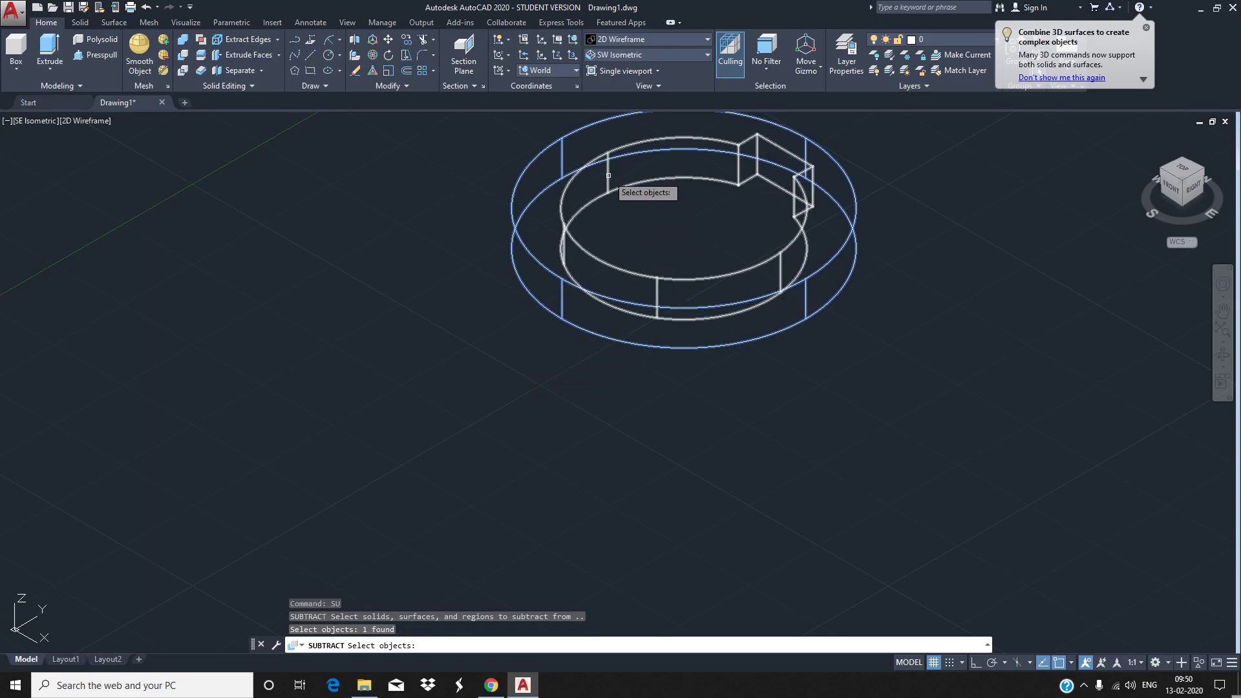
key("Return")
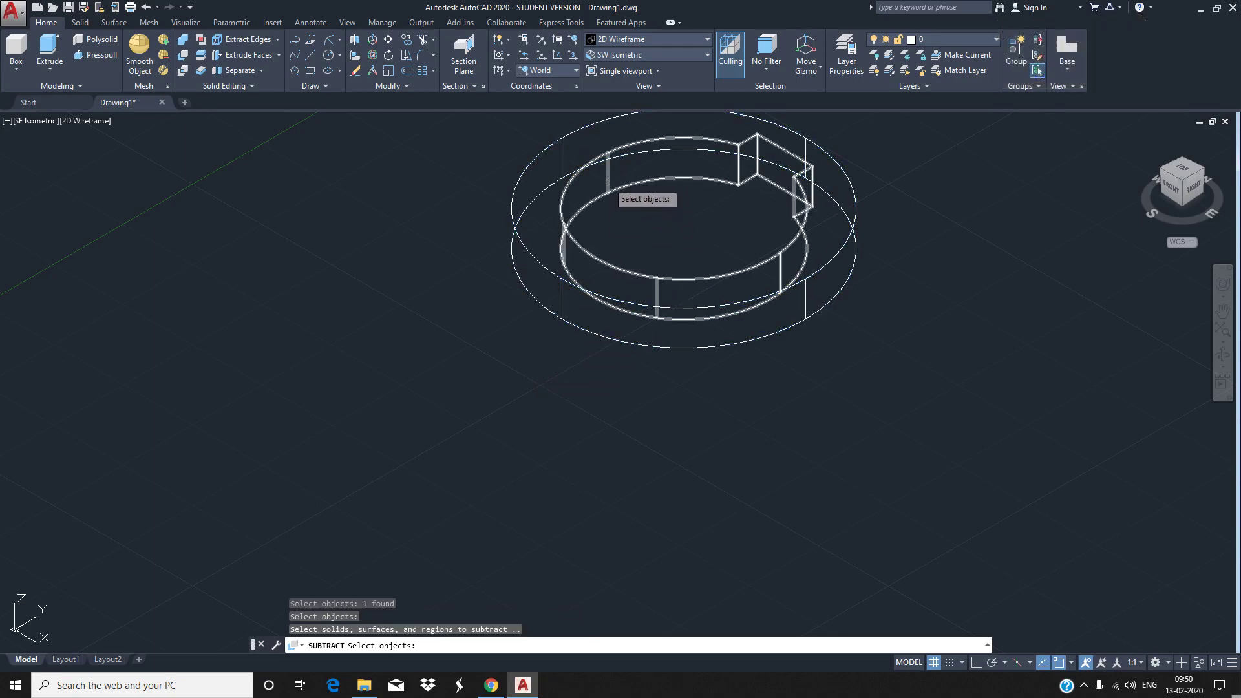
left_click(608, 182)
key("Return")
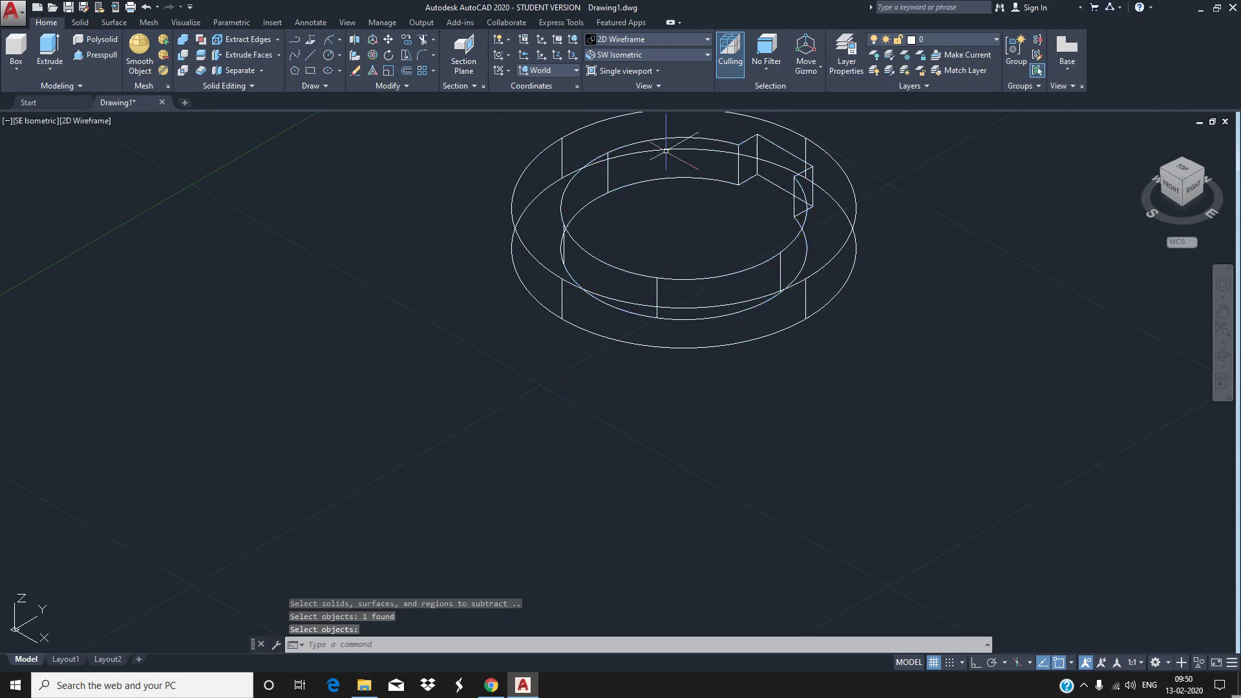
Preview the hollow ring in Shades of Gray, then return to 2D Wireframe
left_click(646, 39)
left_click(704, 106)
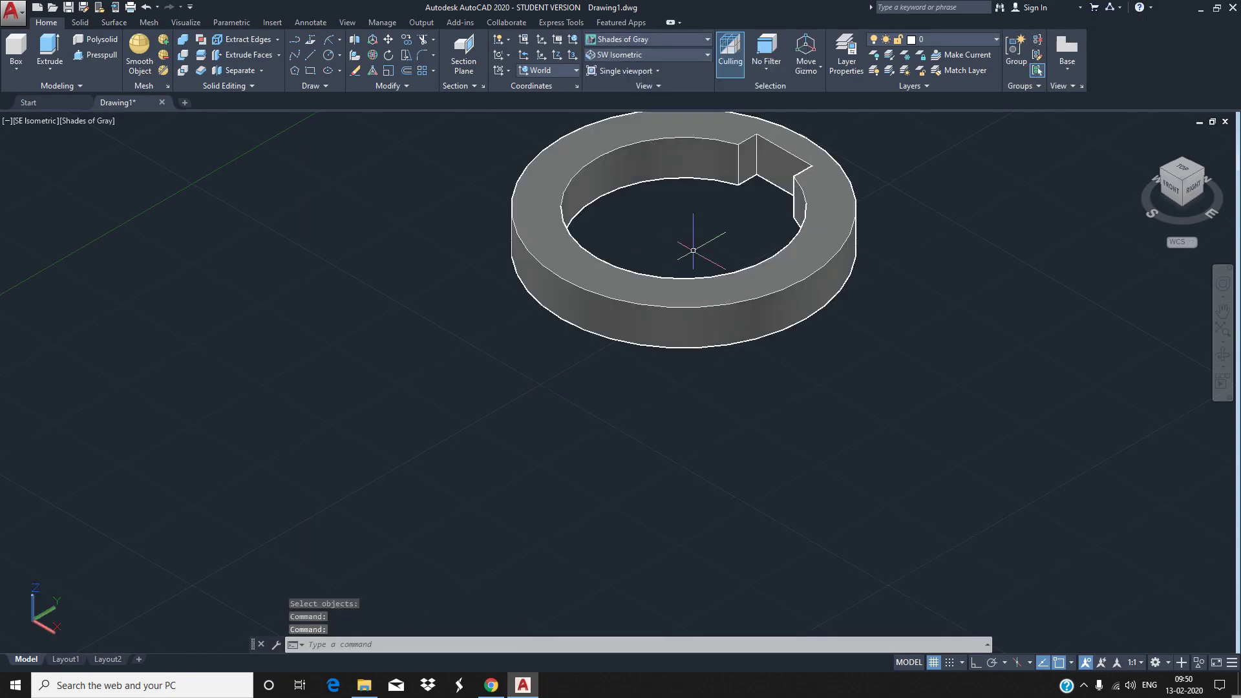
scroll(722, 244, "down", 4)
middle_click_drag(734, 298, 698, 189)
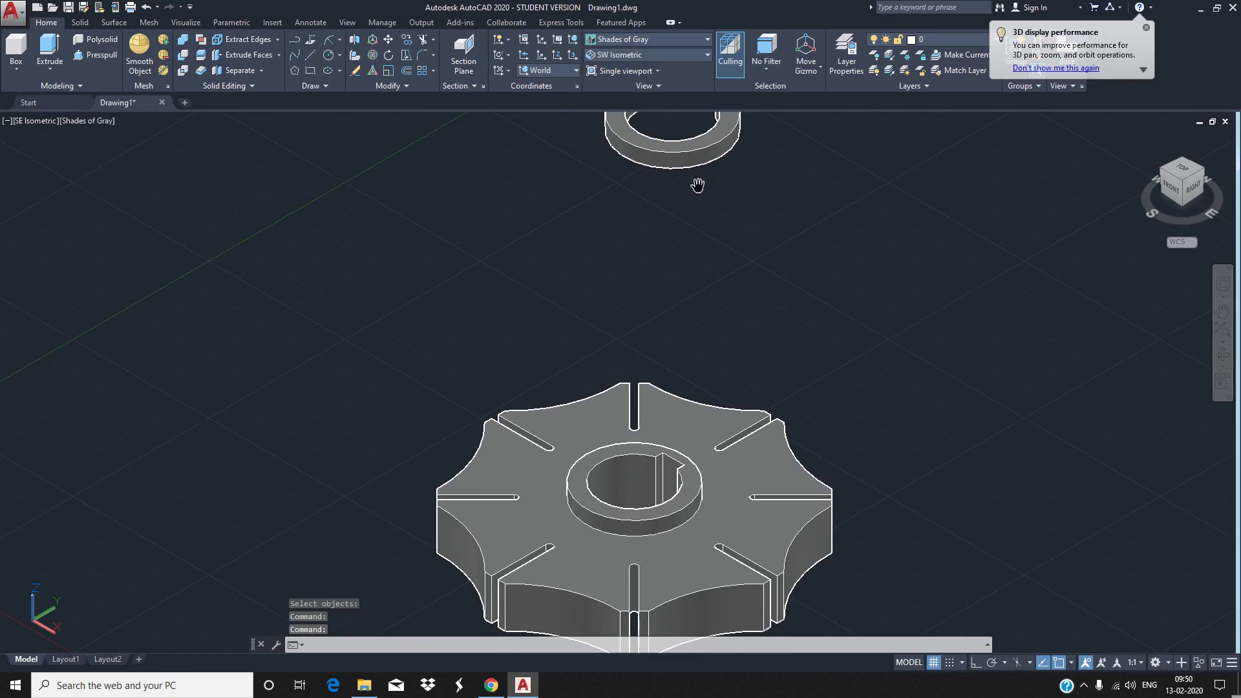
mouse_move(1172, 186)
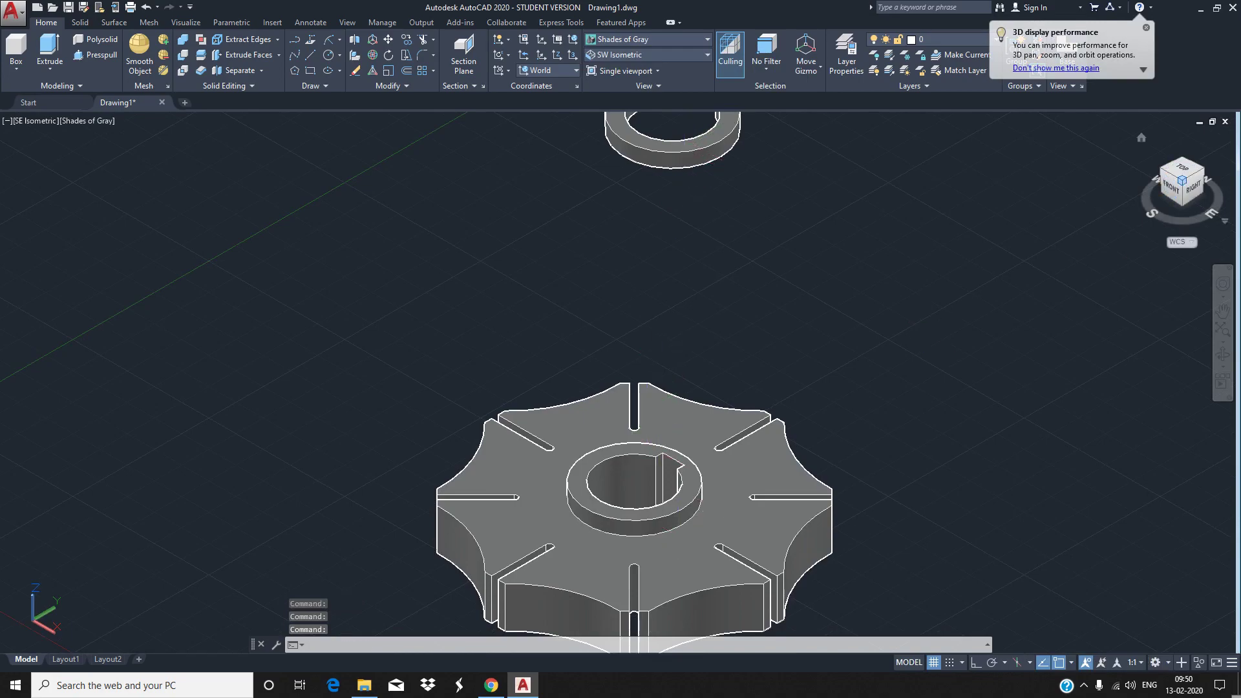
middle_click_drag(654, 357, 654, 401, "shift")
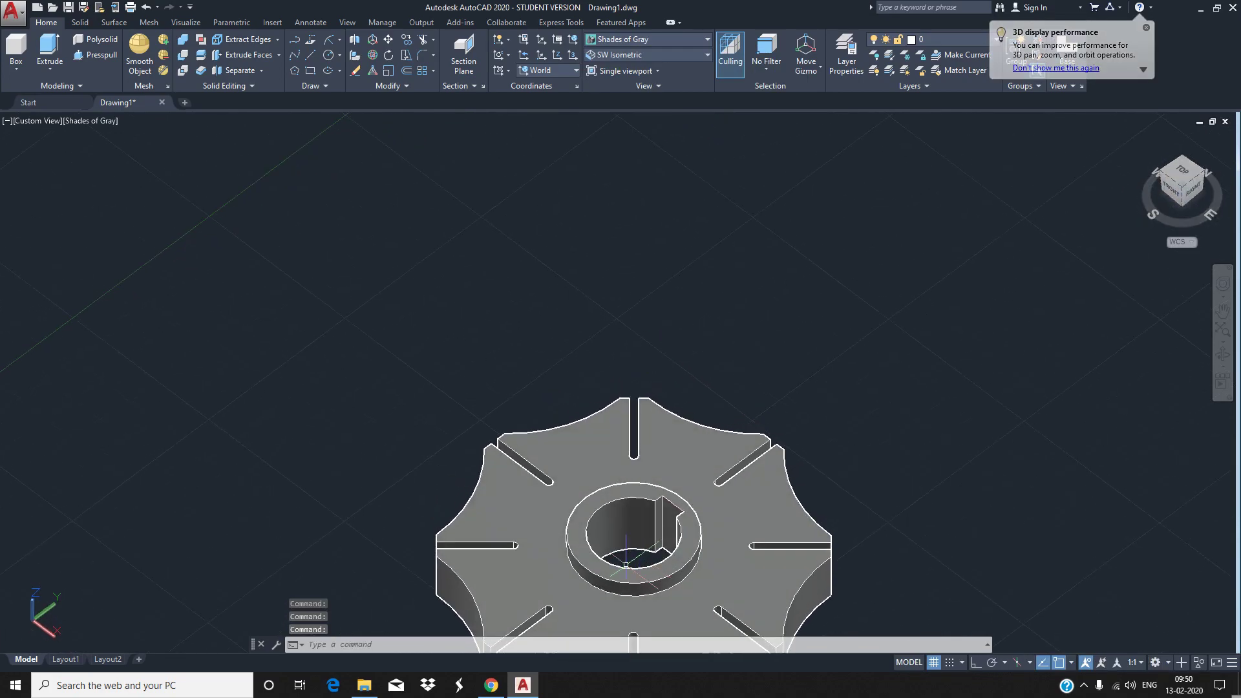
scroll(626, 564, "up", 2)
scroll(712, 456, "down", 3)
scroll(711, 456, "down", 2)
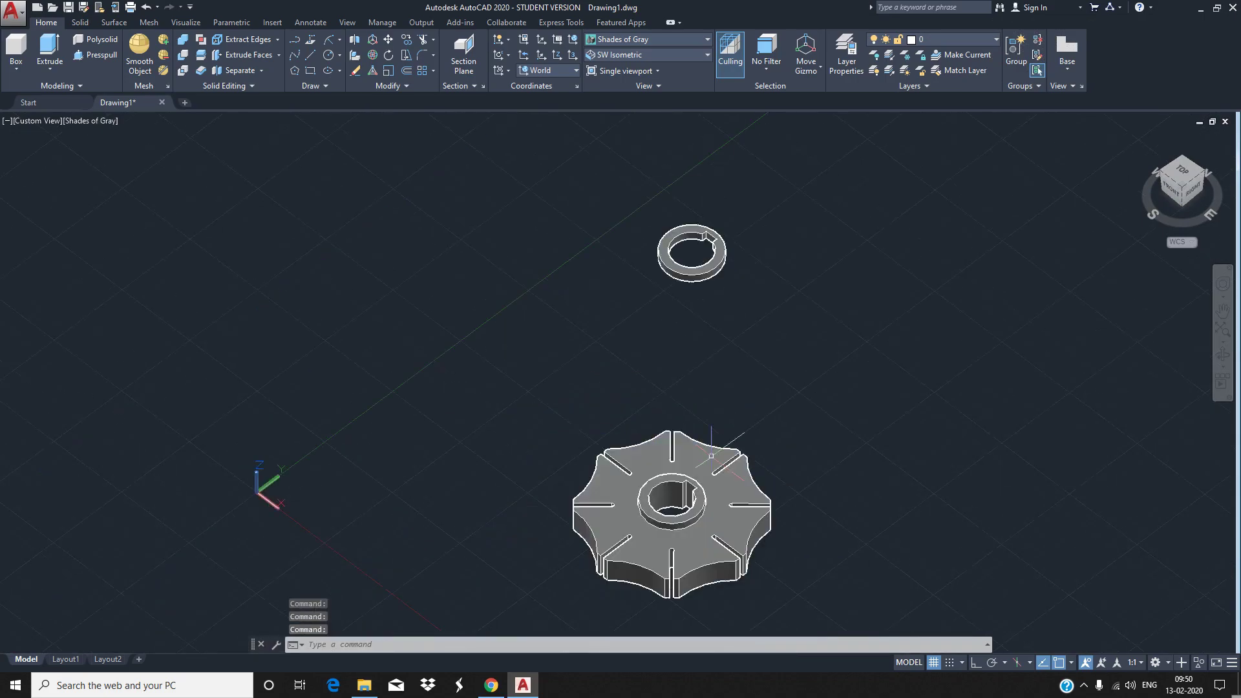
left_click(707, 39)
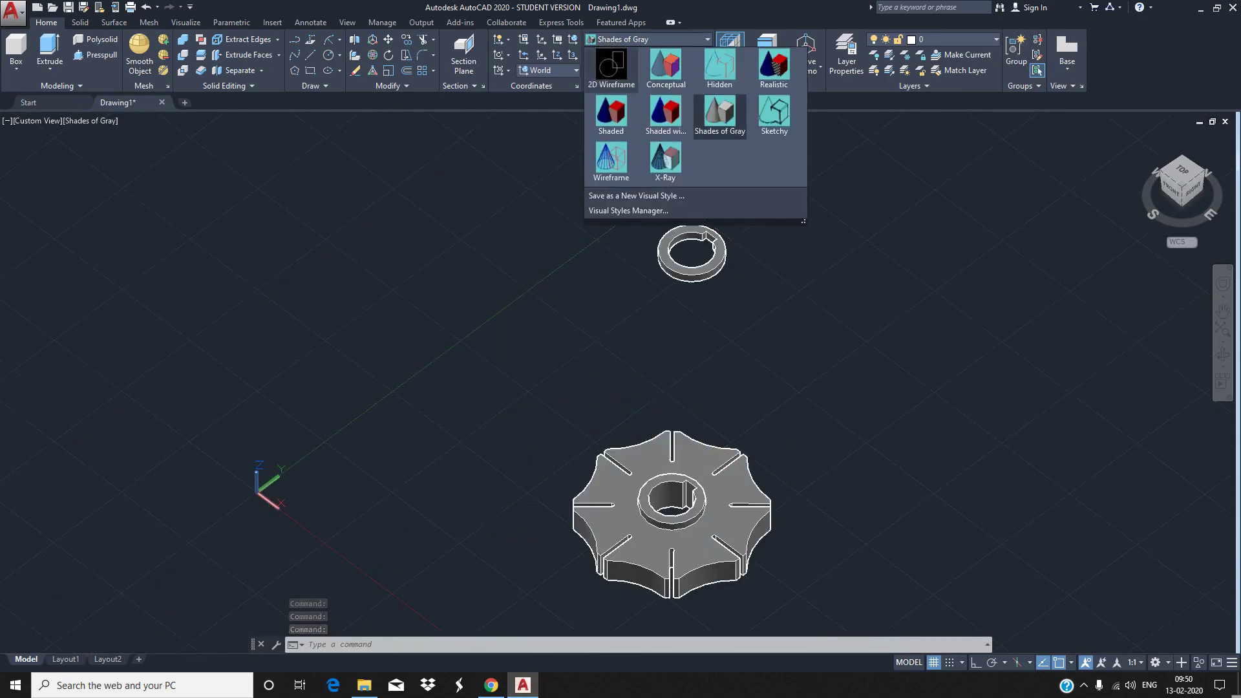
left_click(612, 68)
type("mo")
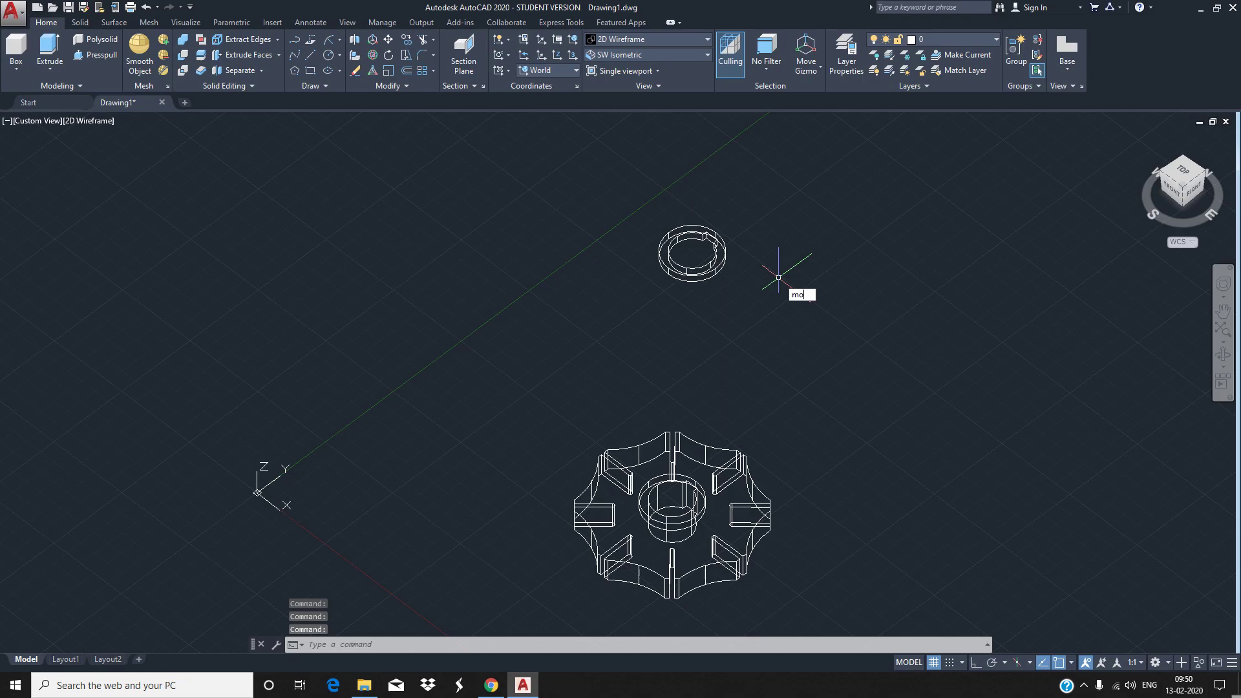
type("ve")
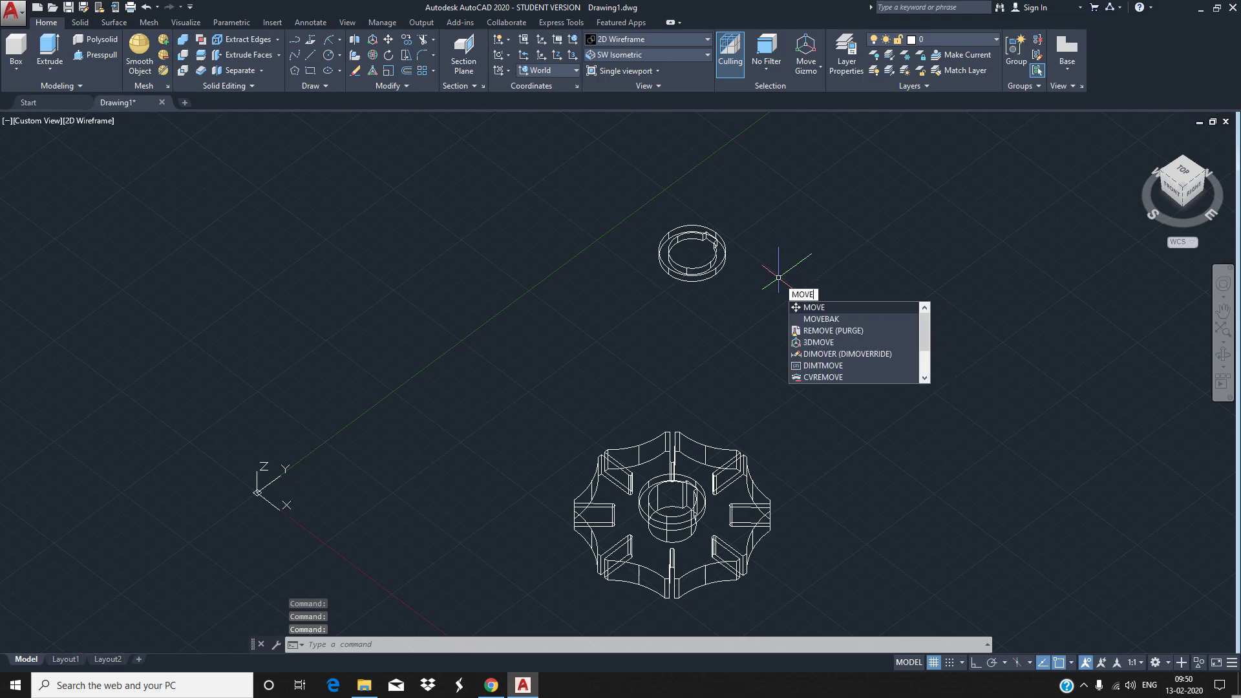
key("Return")
left_click(702, 264)
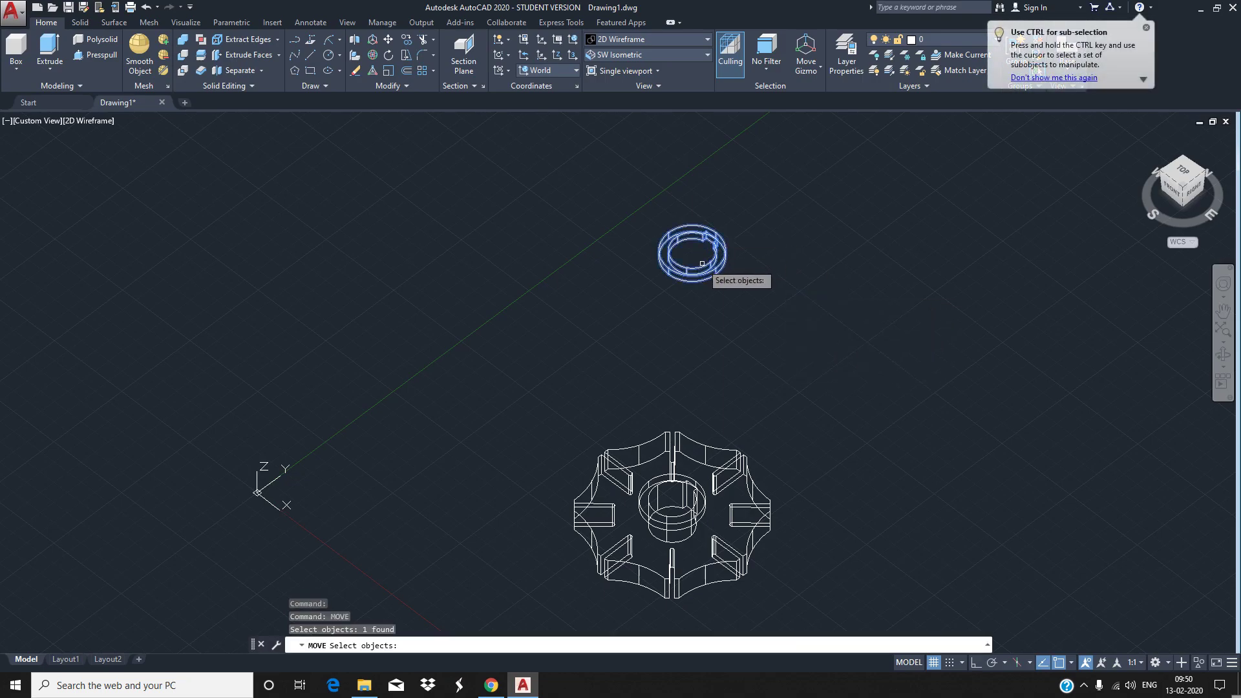
key("Return")
scroll(702, 265, "up", 4)
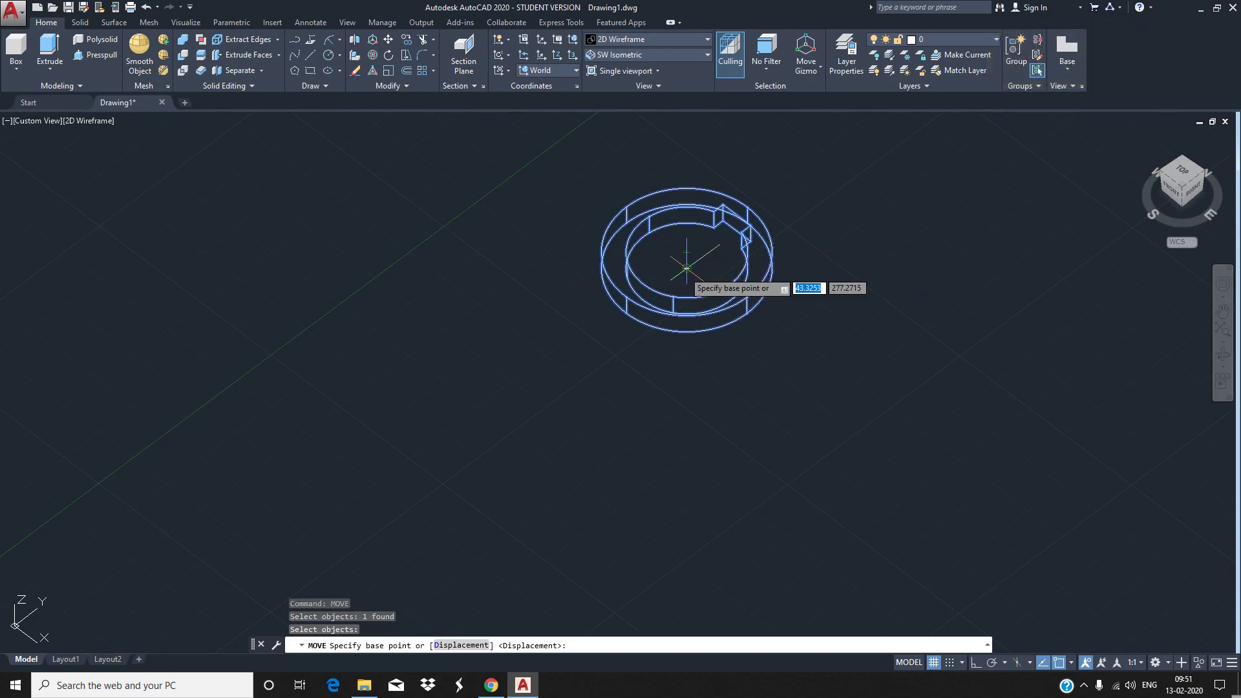
left_click(687, 268)
scroll(737, 316, "down", 5)
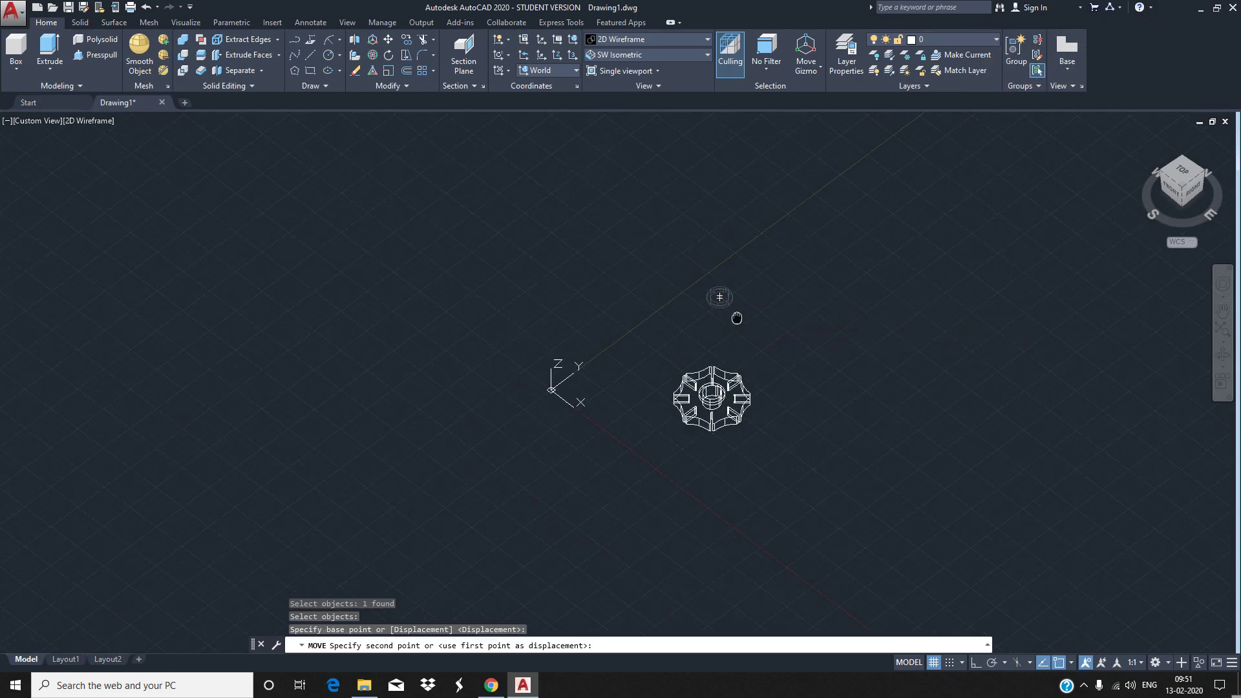
scroll(656, 353, "up", 5)
scroll(657, 353, "up", 4)
scroll(640, 339, "down", 2)
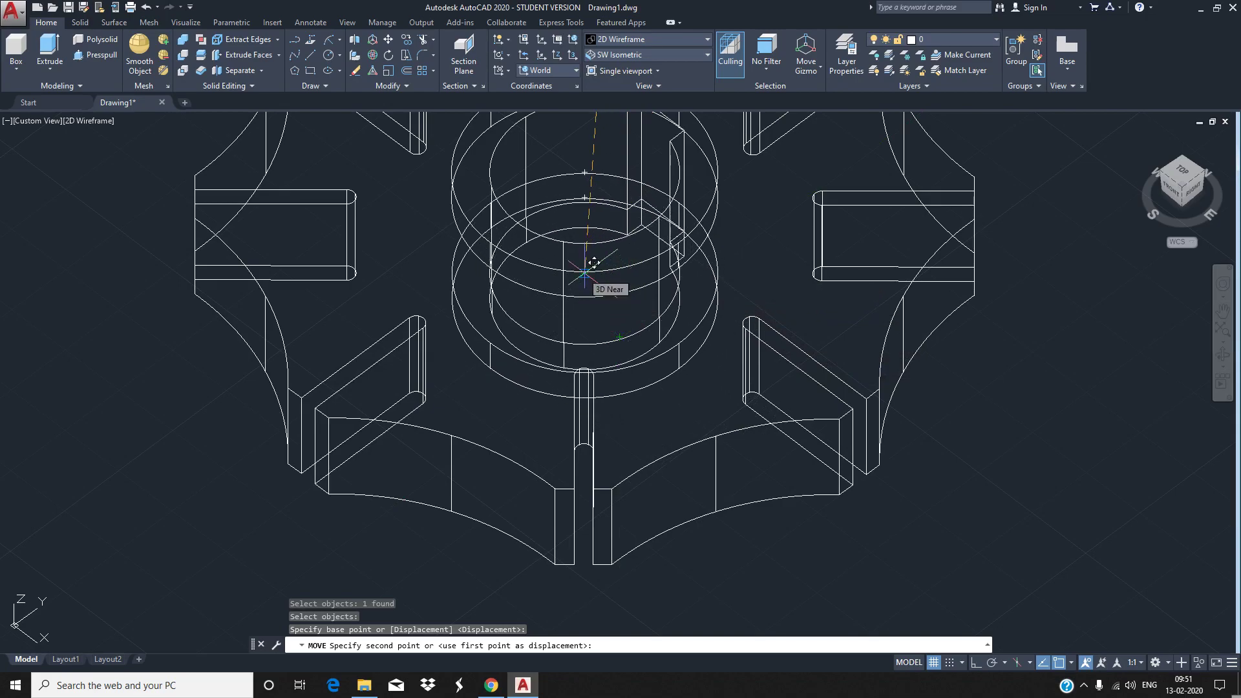
left_click(584, 271)
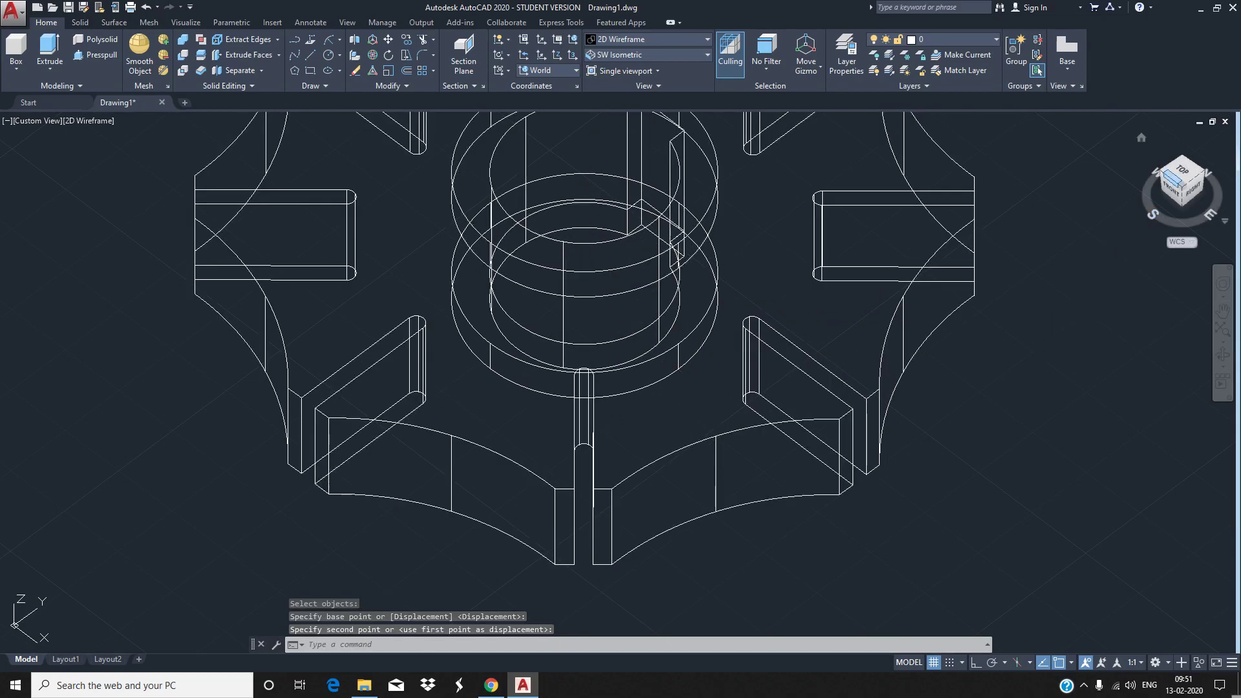
left_click(1182, 170)
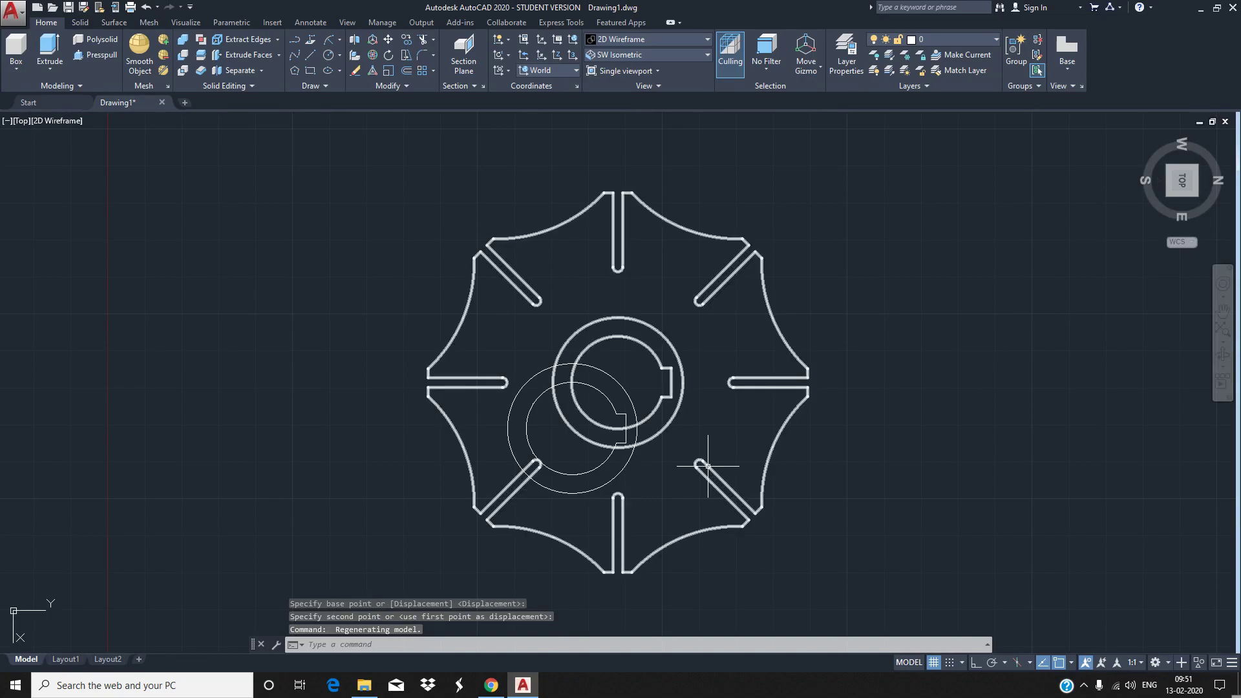
key("ctrl+z")
key("ctrl+z")
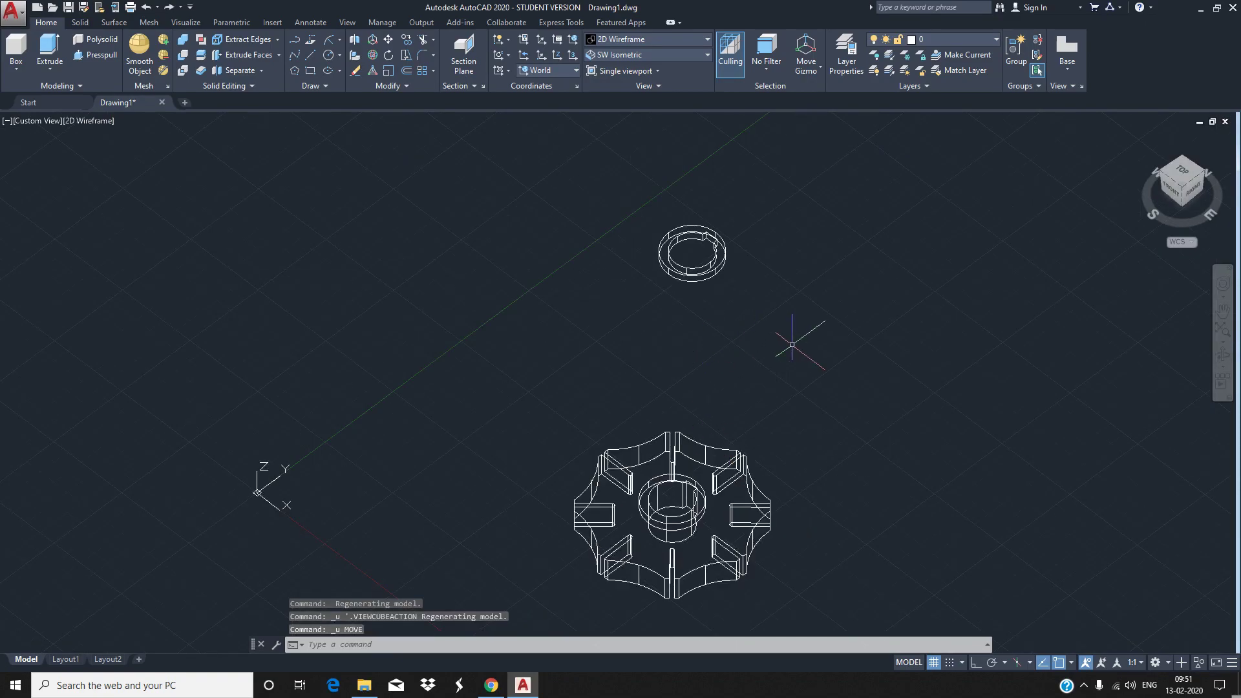
type("mov")
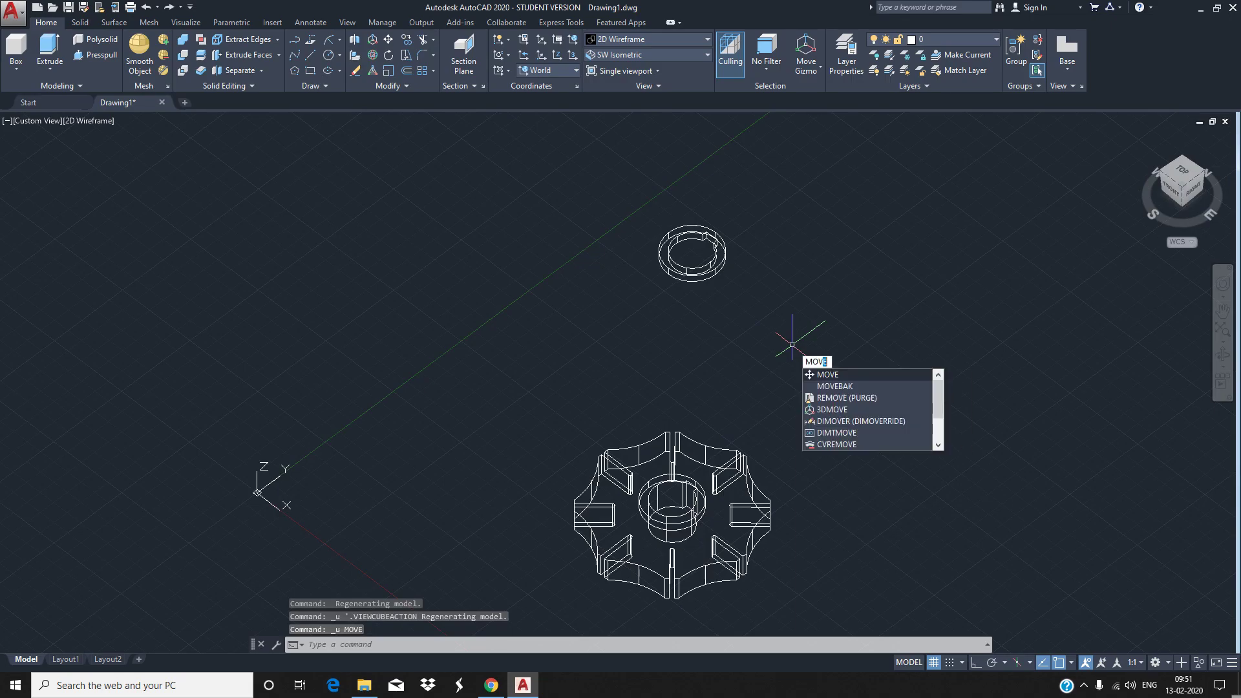
key("Return")
left_click(691, 250)
key("Return")
scroll(692, 250, "up", 5)
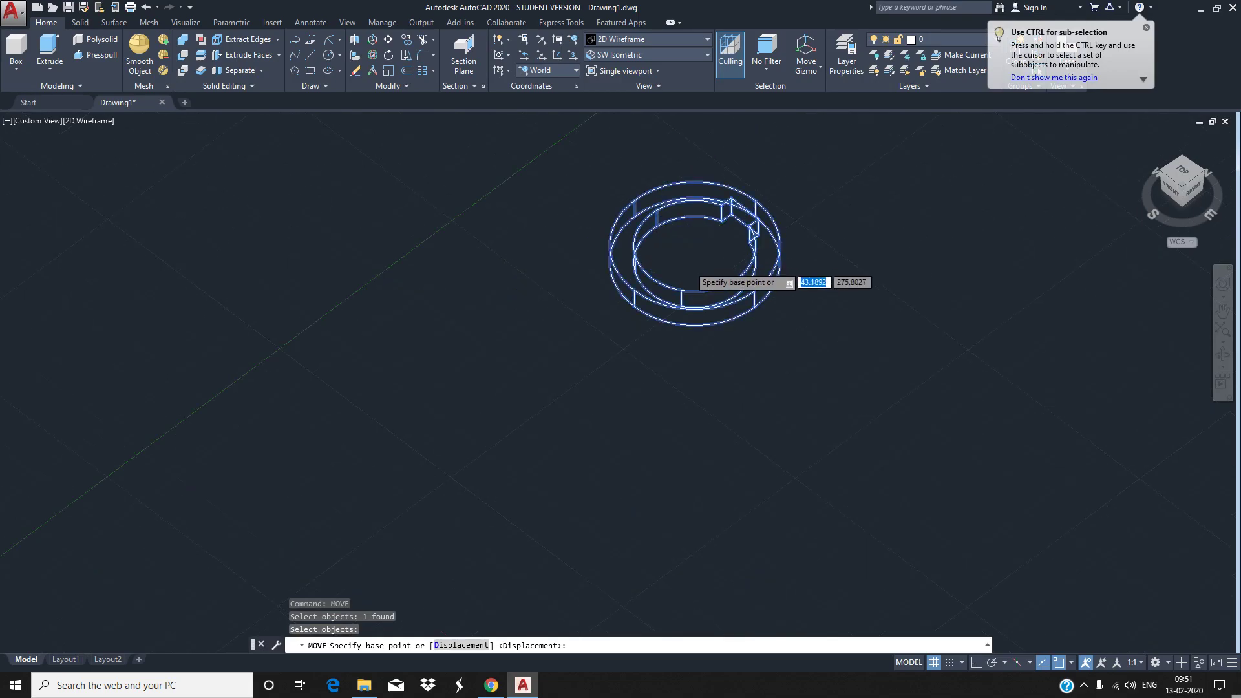
scroll(691, 250, "up", 3)
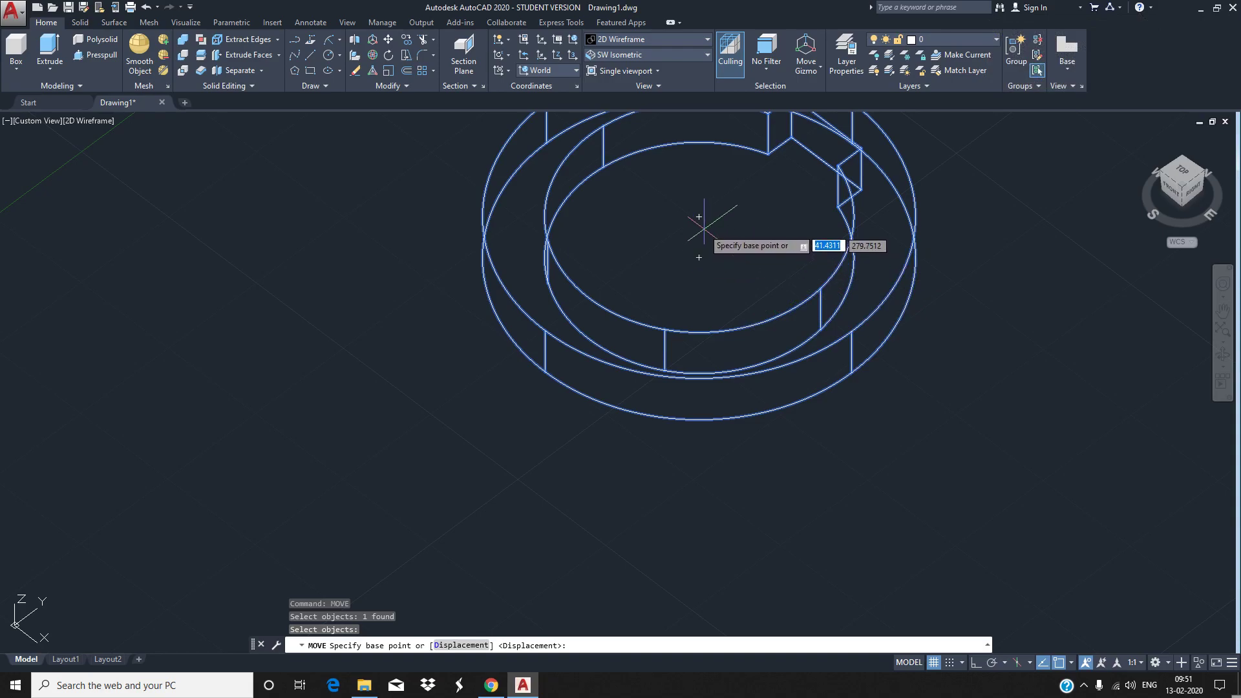
left_click(699, 208)
scroll(709, 205, "down", 5)
scroll(673, 504, "up", 1)
scroll(669, 431, "up", 3)
scroll(660, 439, "up", 2)
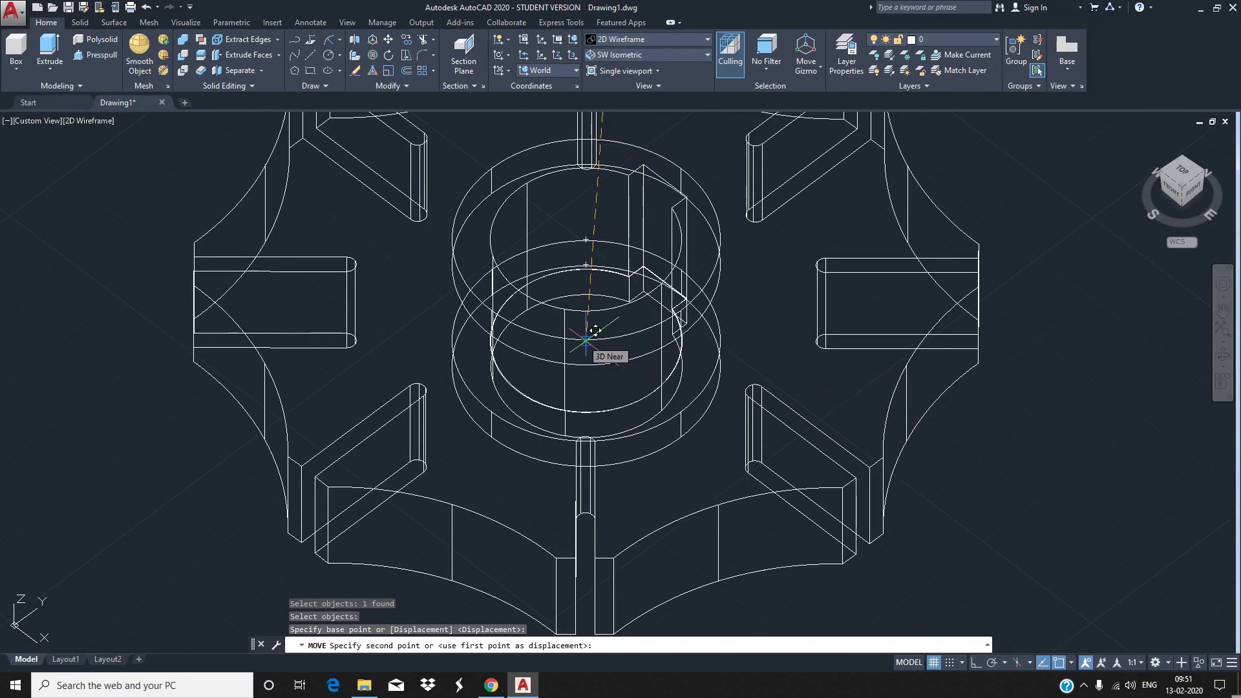
left_click(587, 337)
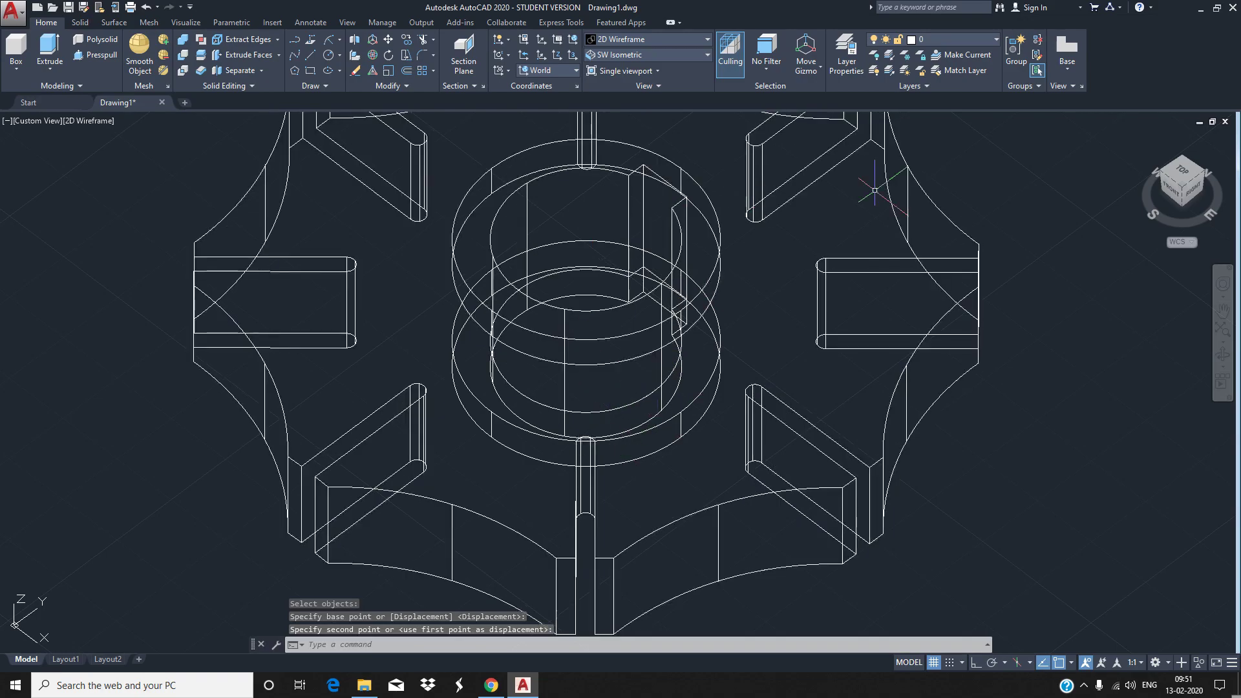
left_click(1183, 170)
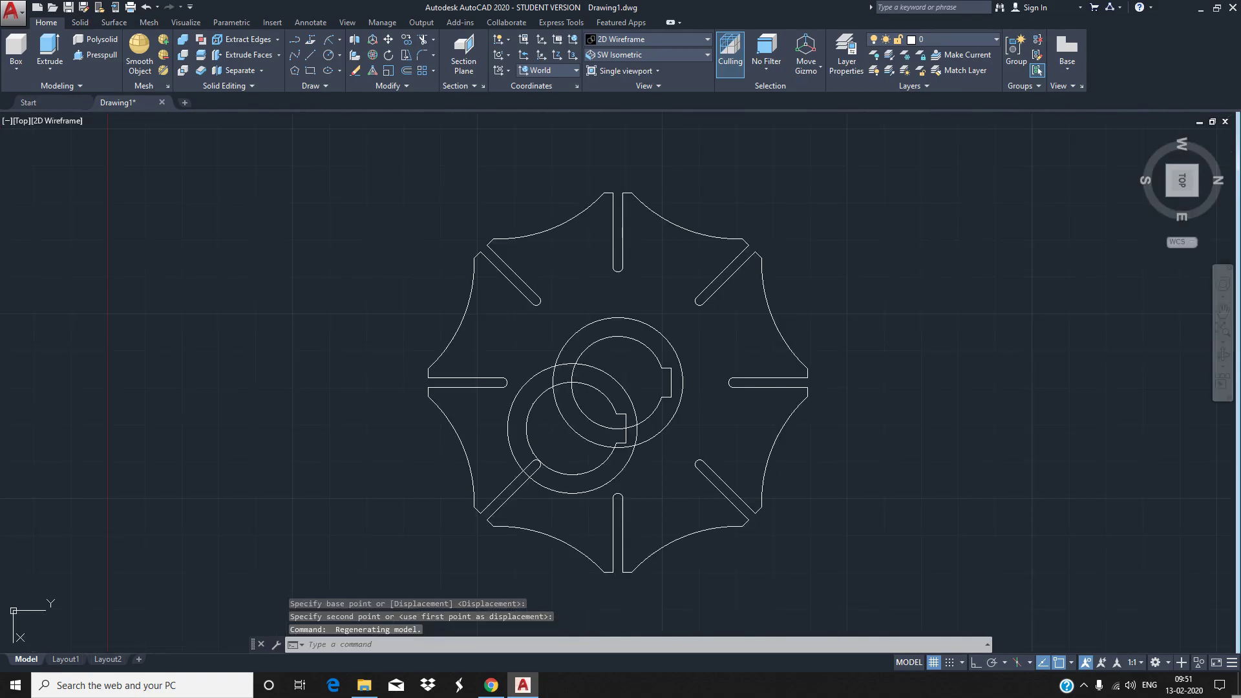
key("ctrl+z")
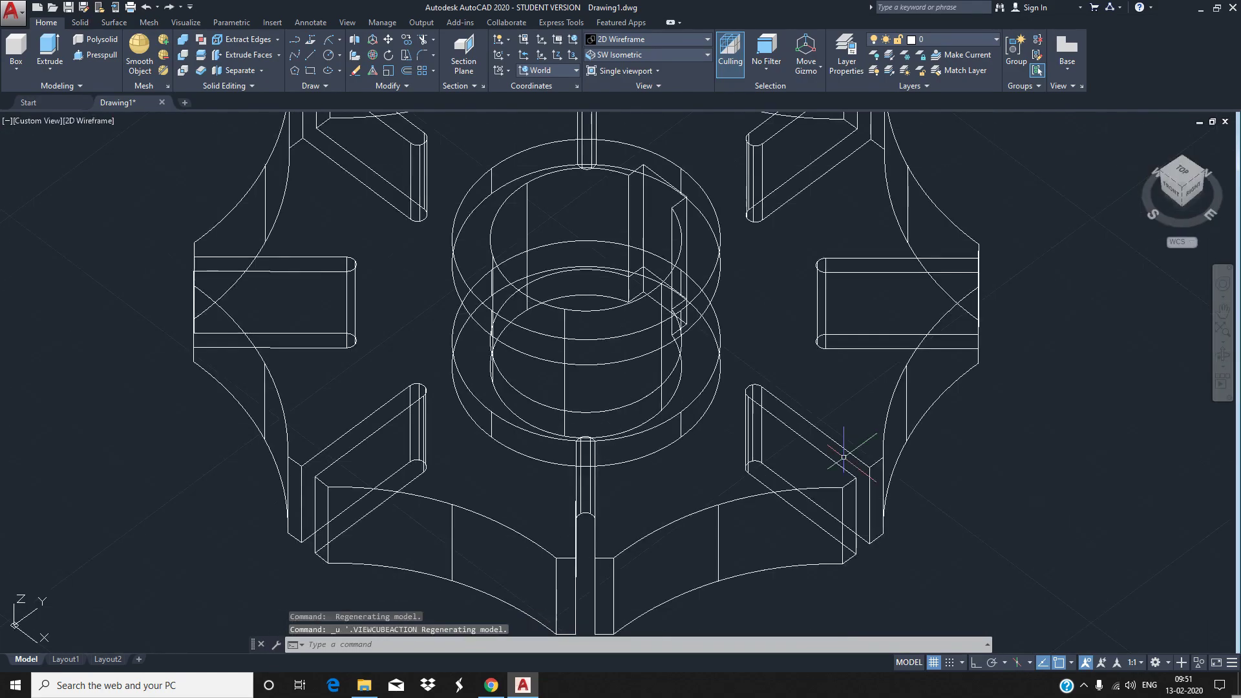
key("ctrl+z")
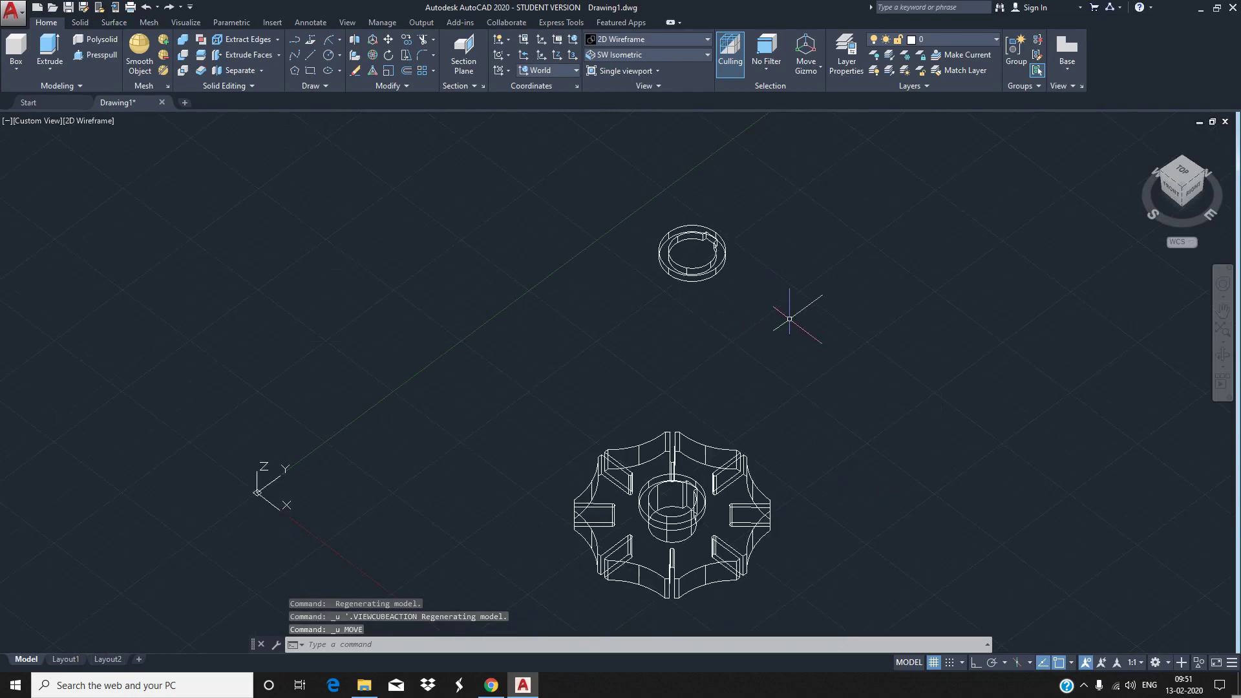
type("moVe")
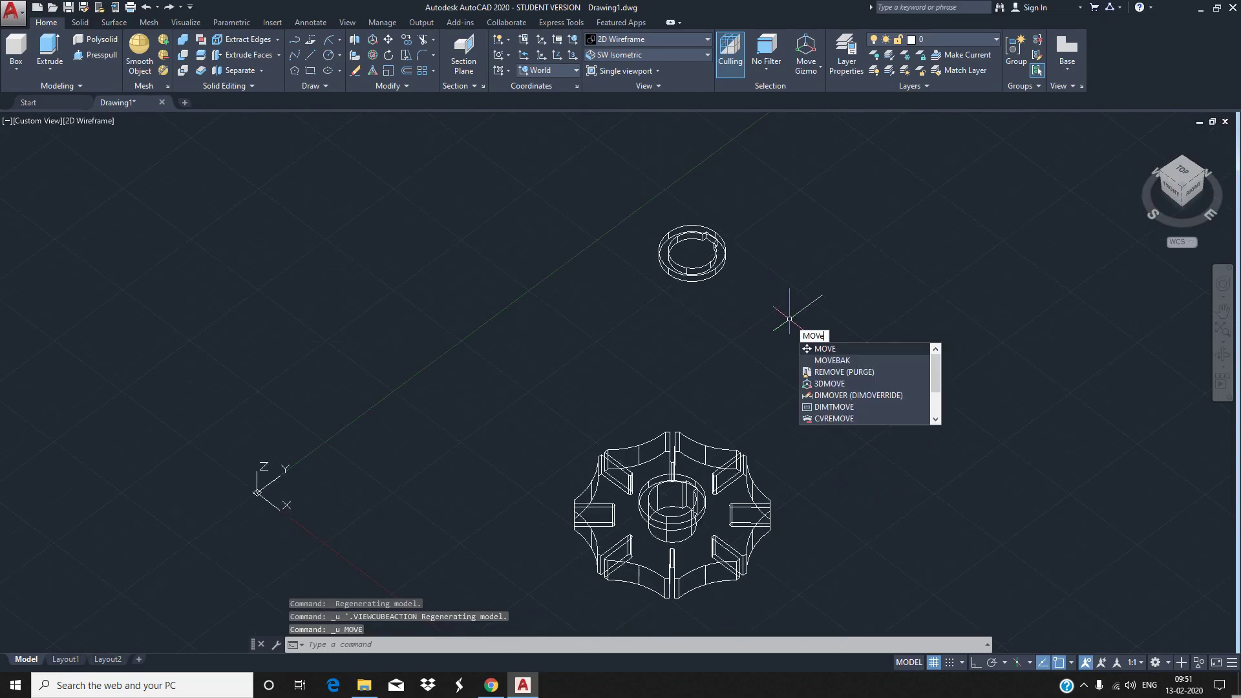
In Top view, move the keyed ring from its centre onto the knob's hub centre
key("Return")
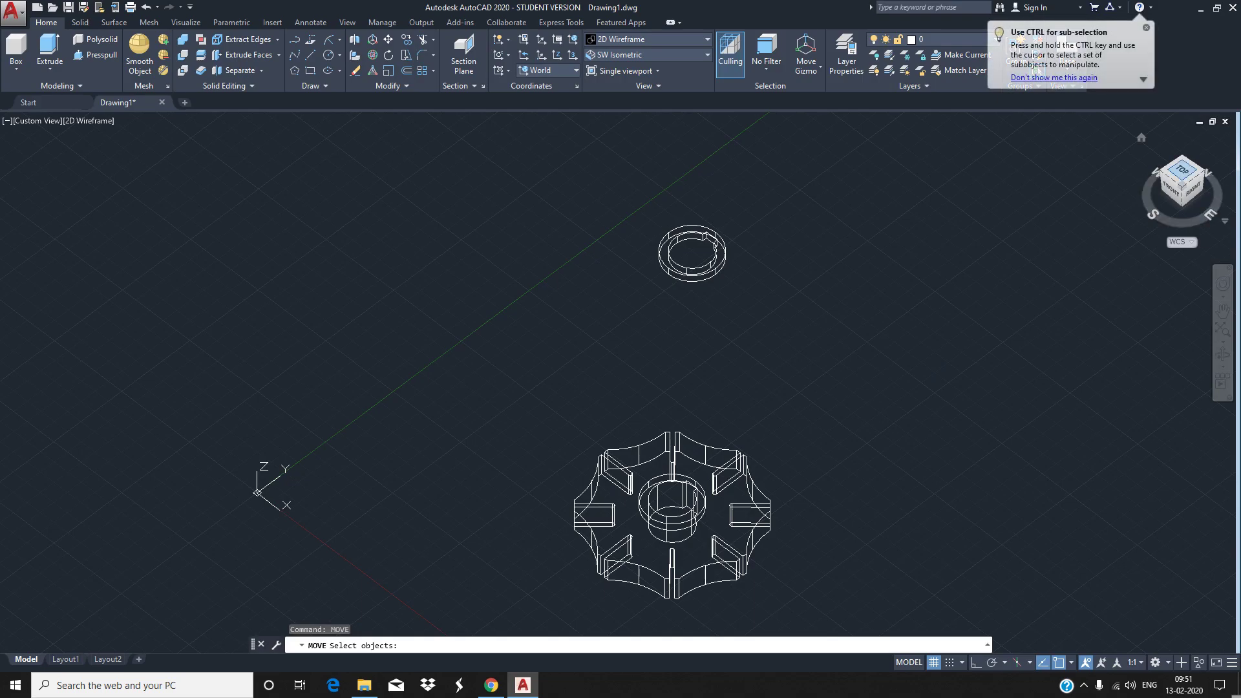
middle_click_drag(826, 312, 847, 310, "shift")
left_click(1183, 172)
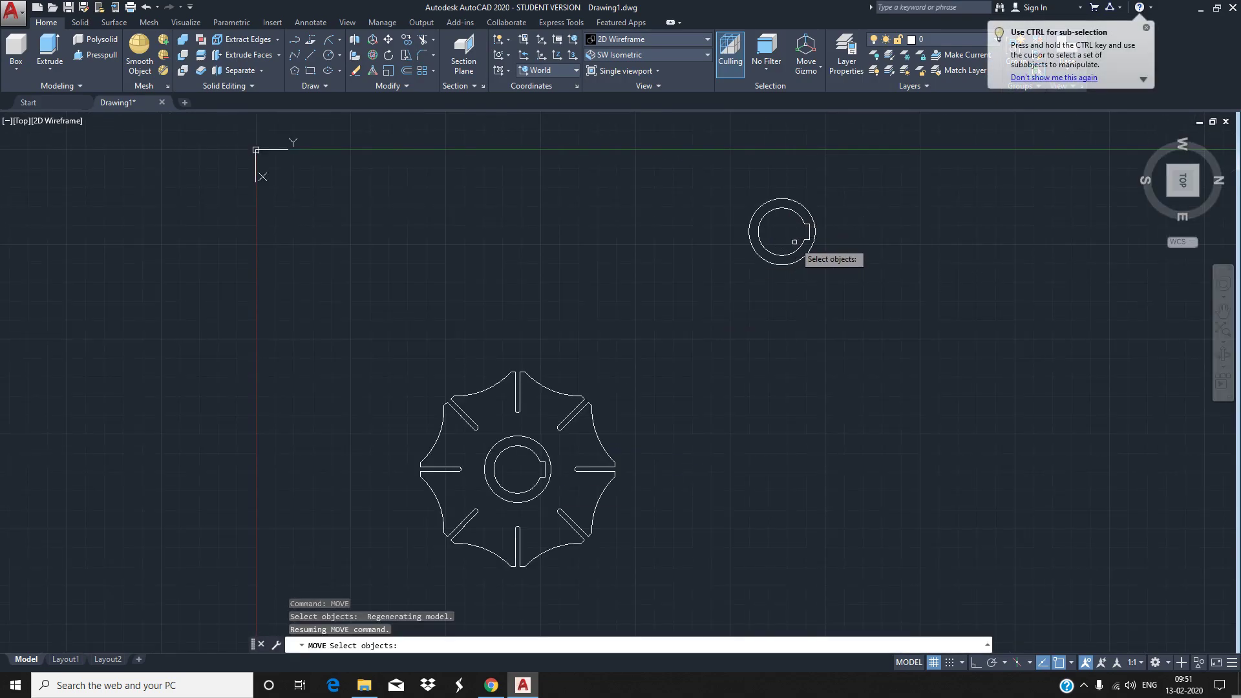
left_click(795, 242)
key("Return")
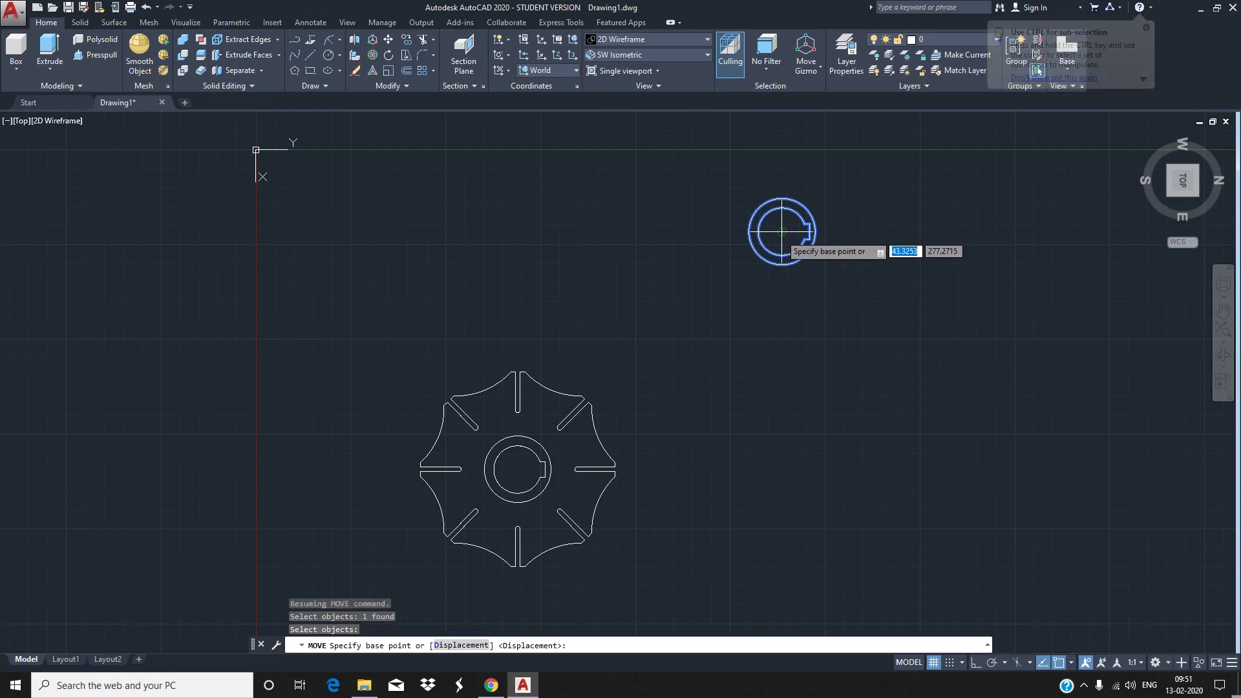
left_click(782, 232)
scroll(504, 495, "up", 5)
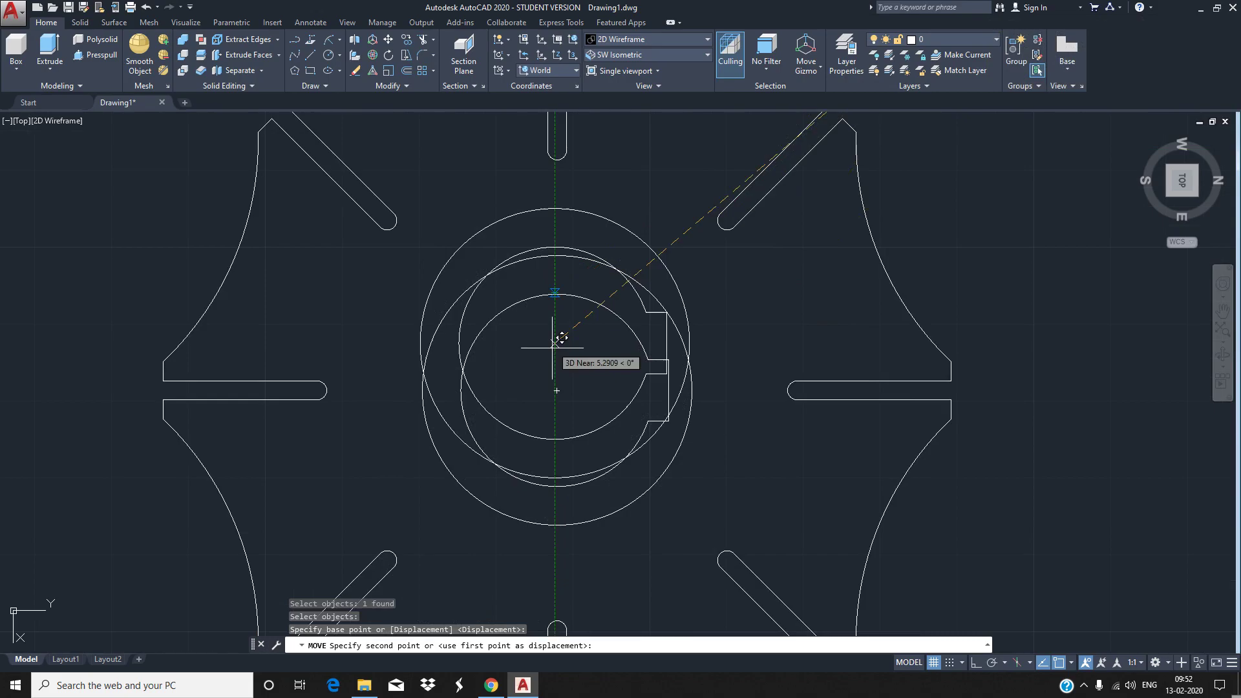
left_click(556, 390)
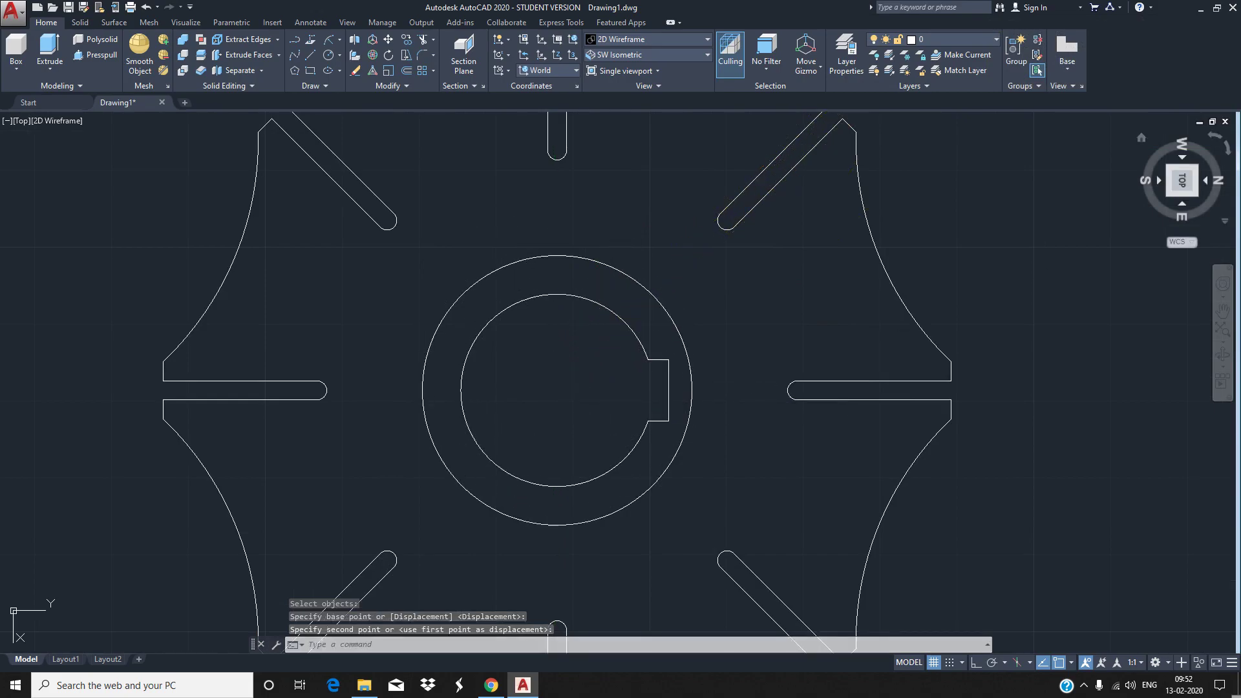
left_click(1197, 166)
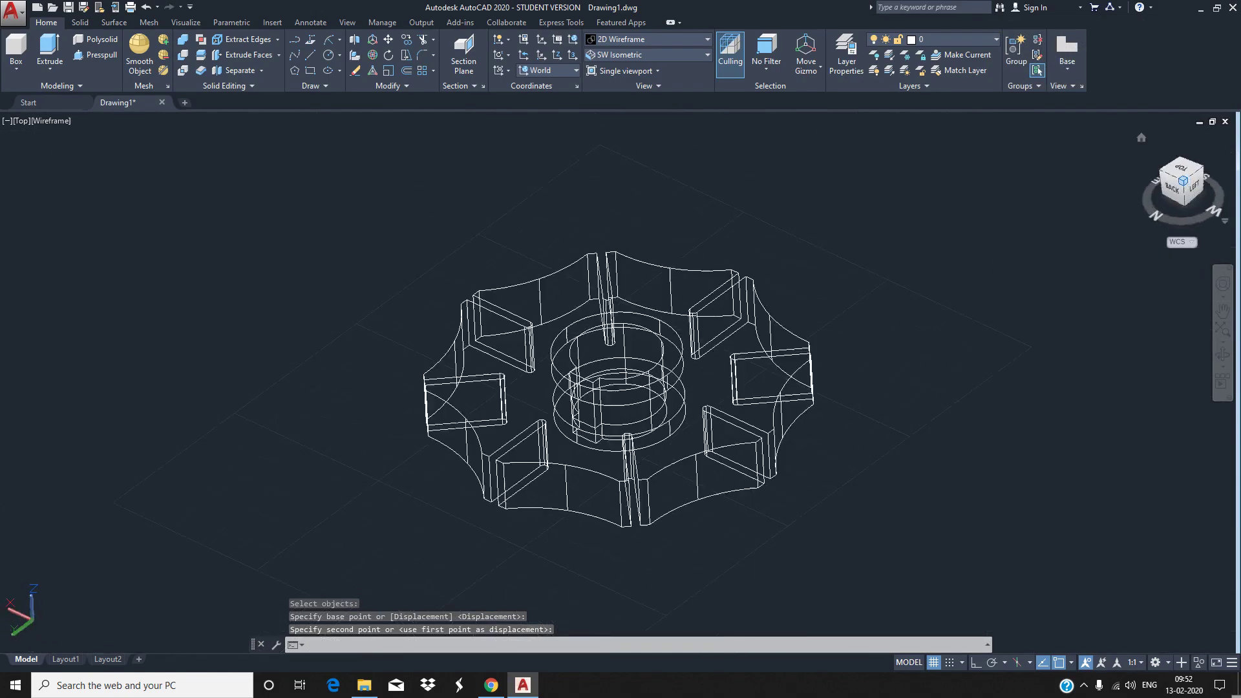
Reorient the model to the southeast isometric view
scroll(646, 446, "up", 6)
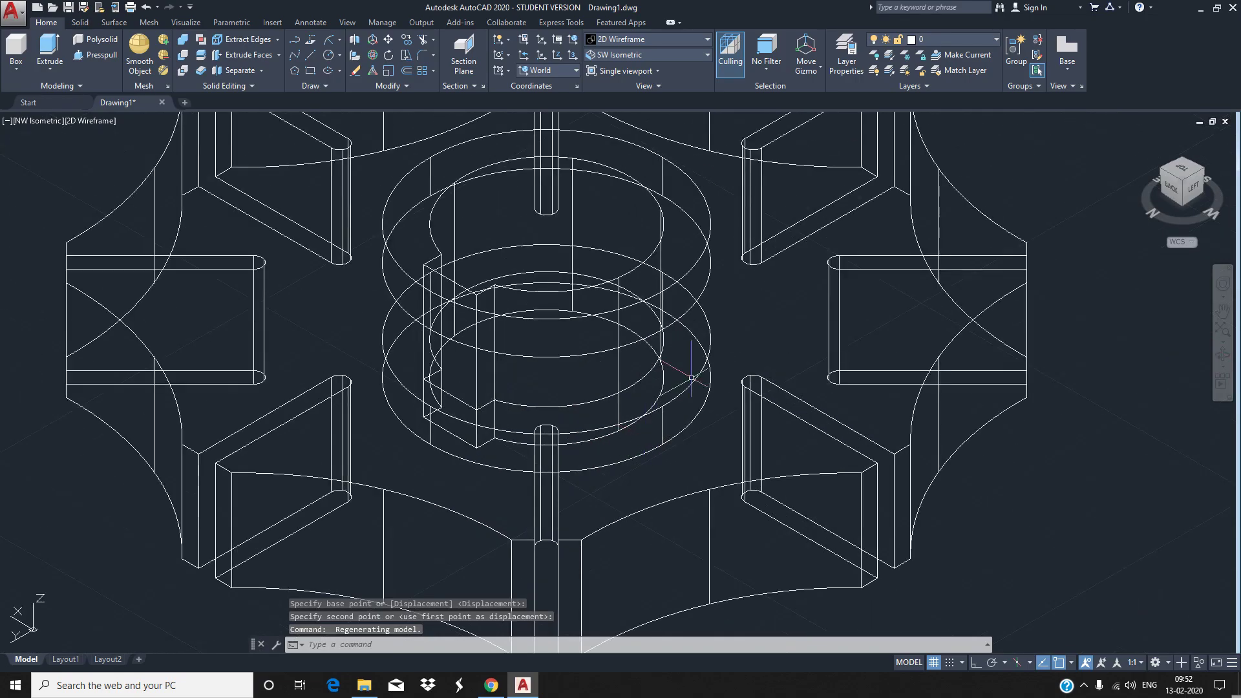
left_click(1201, 169)
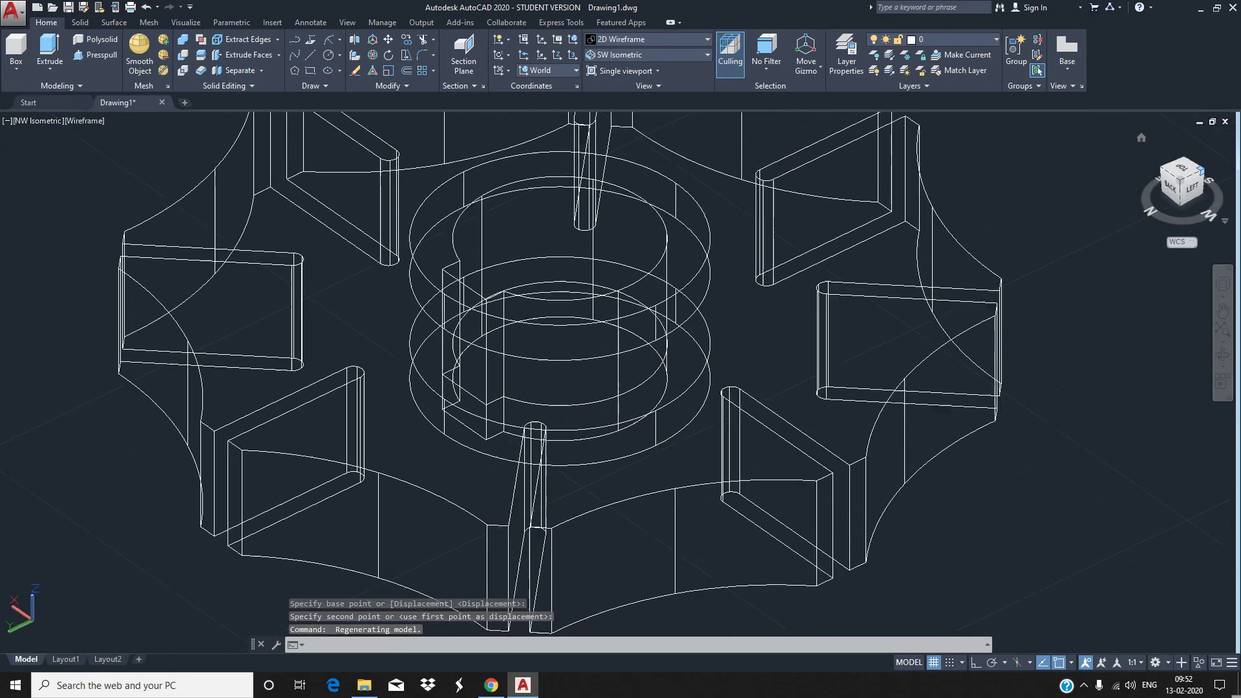
left_click(1201, 169)
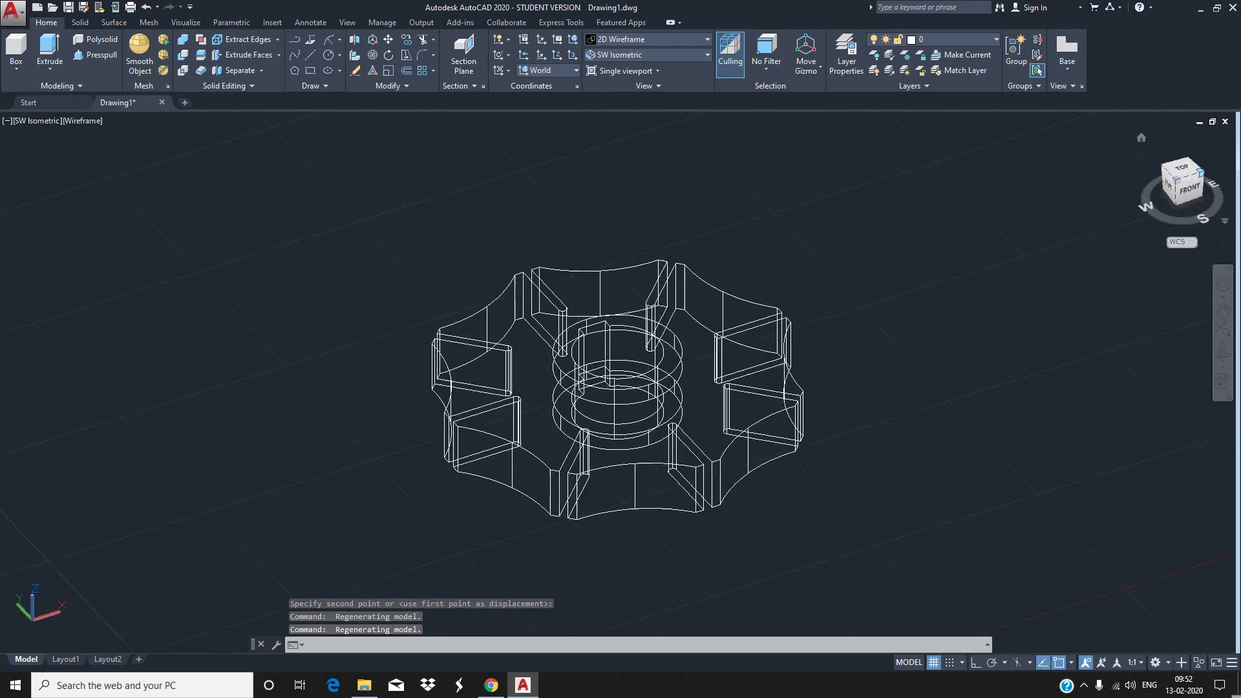
scroll(662, 404, "up", 2)
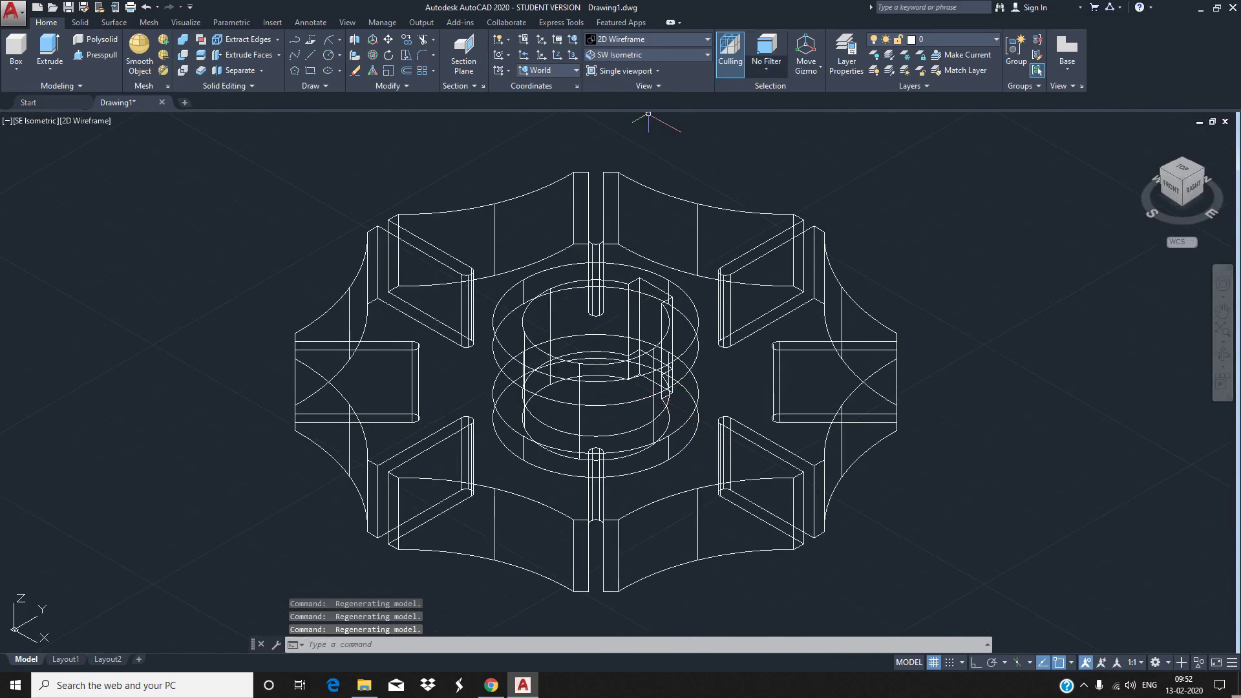
Switch to Shades of Gray and inspect the hub from Top and isometric views
left_click(707, 39)
left_click(719, 113)
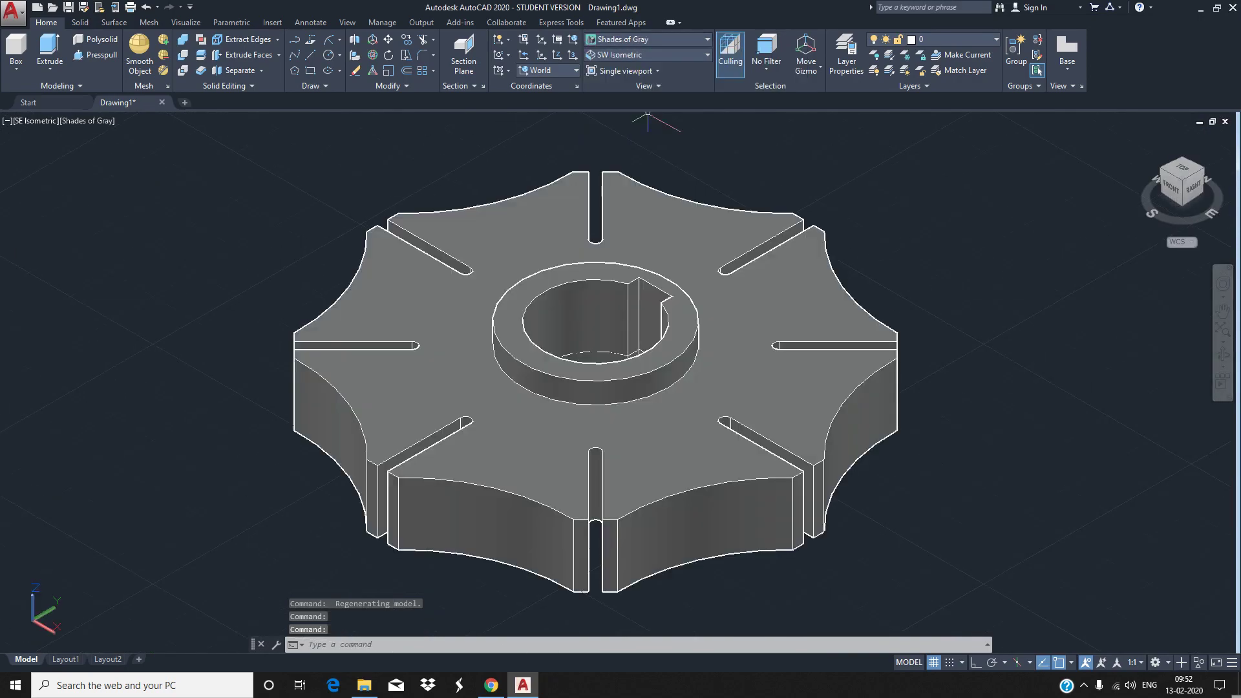
scroll(589, 356, "up", 2)
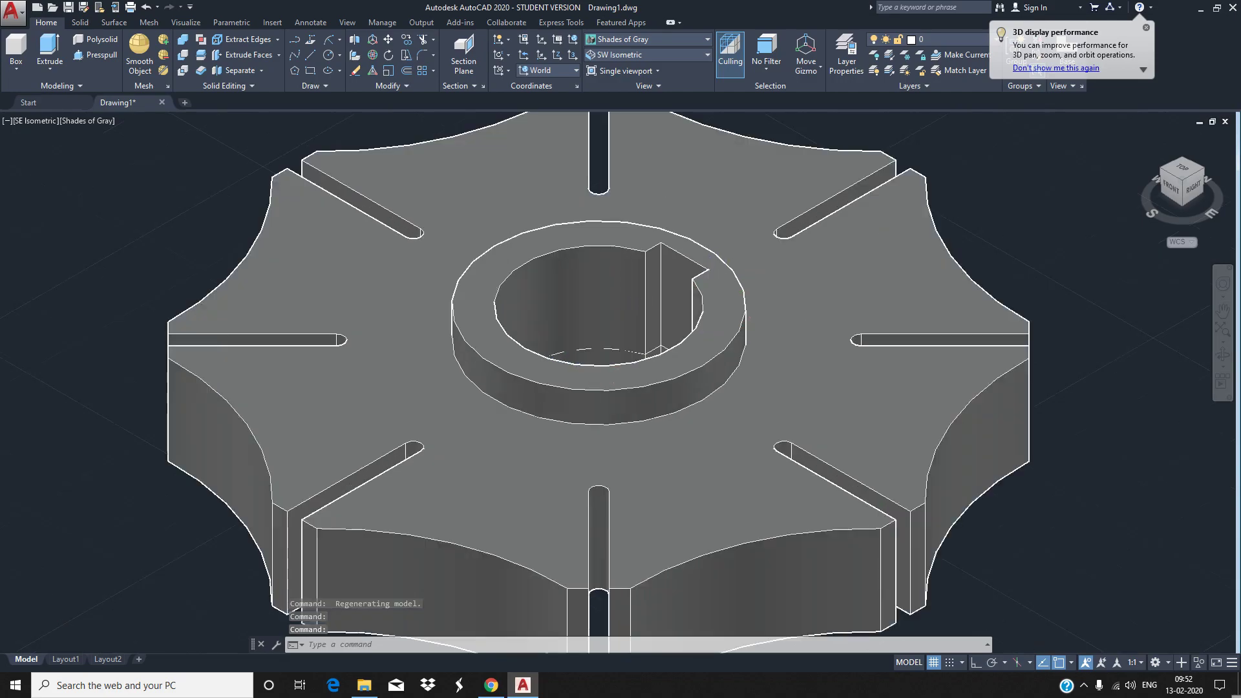
scroll(590, 356, "up", 4)
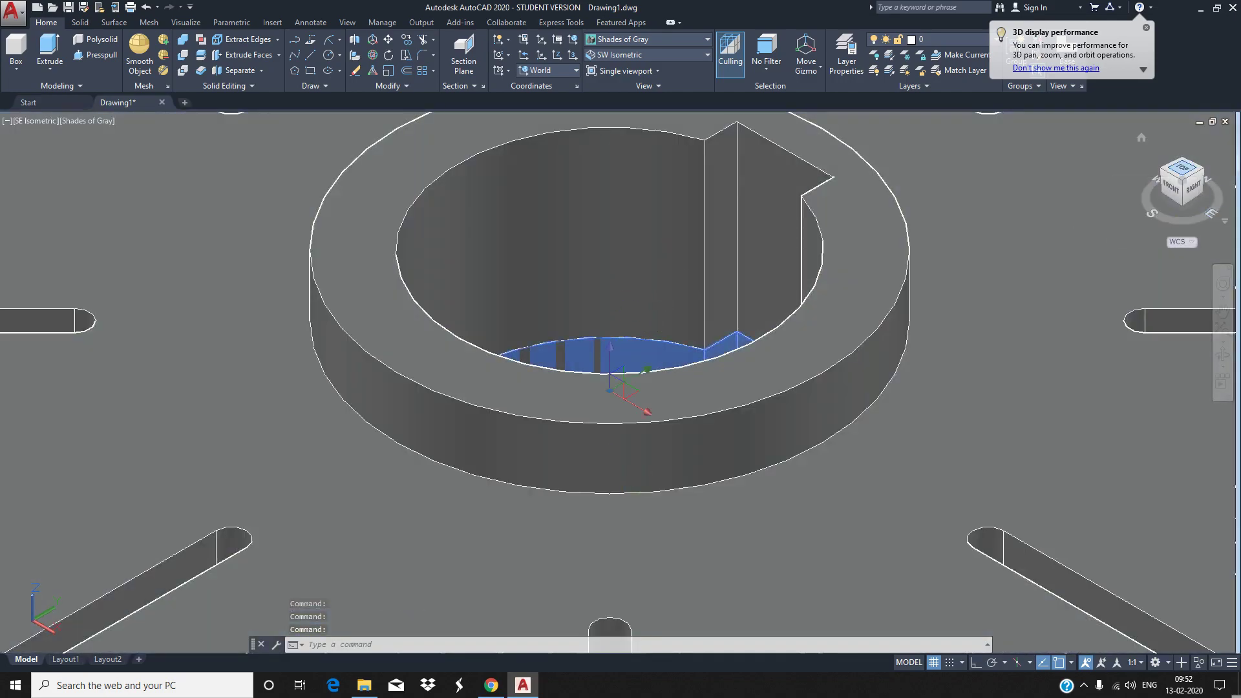
left_click(1182, 169)
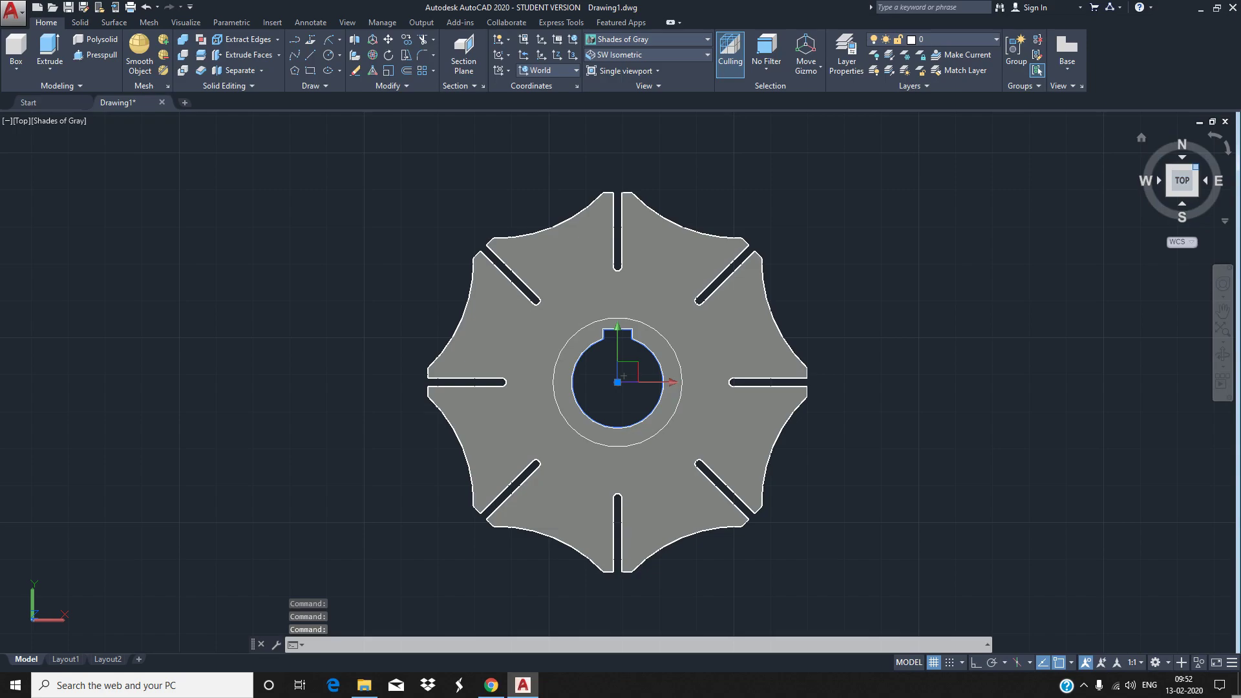
left_click(1196, 166)
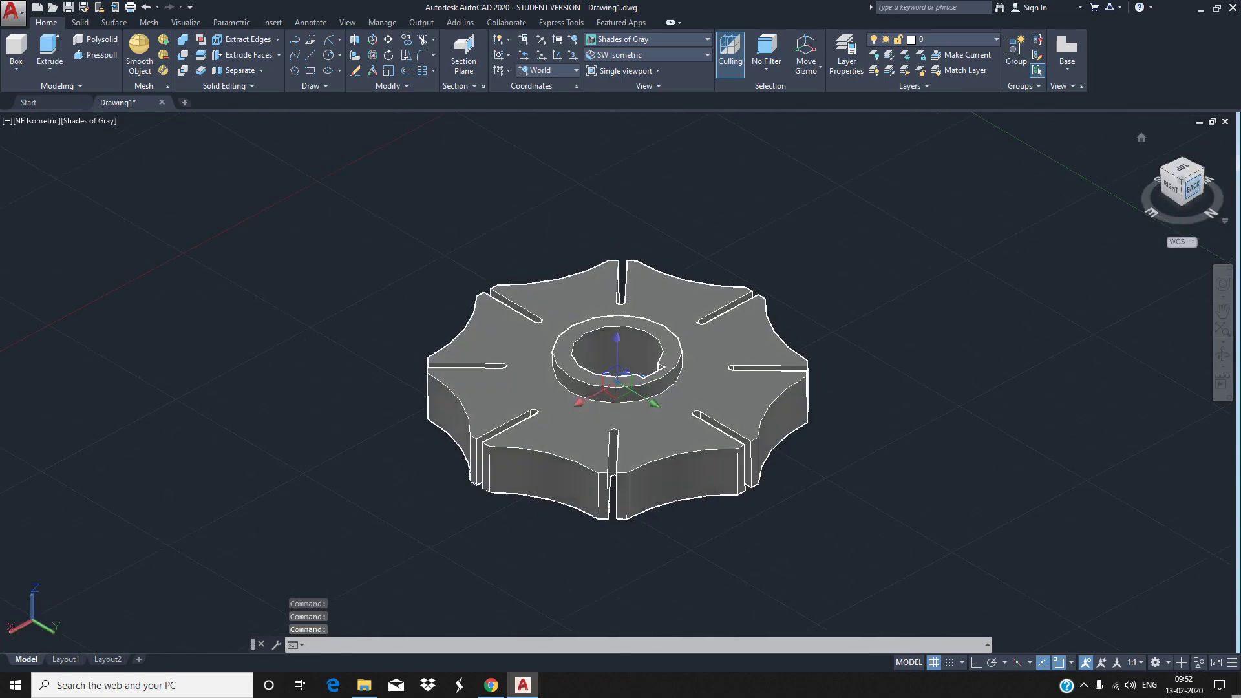
Check the knob from the Back and northwest isometric views
left_click(1193, 187)
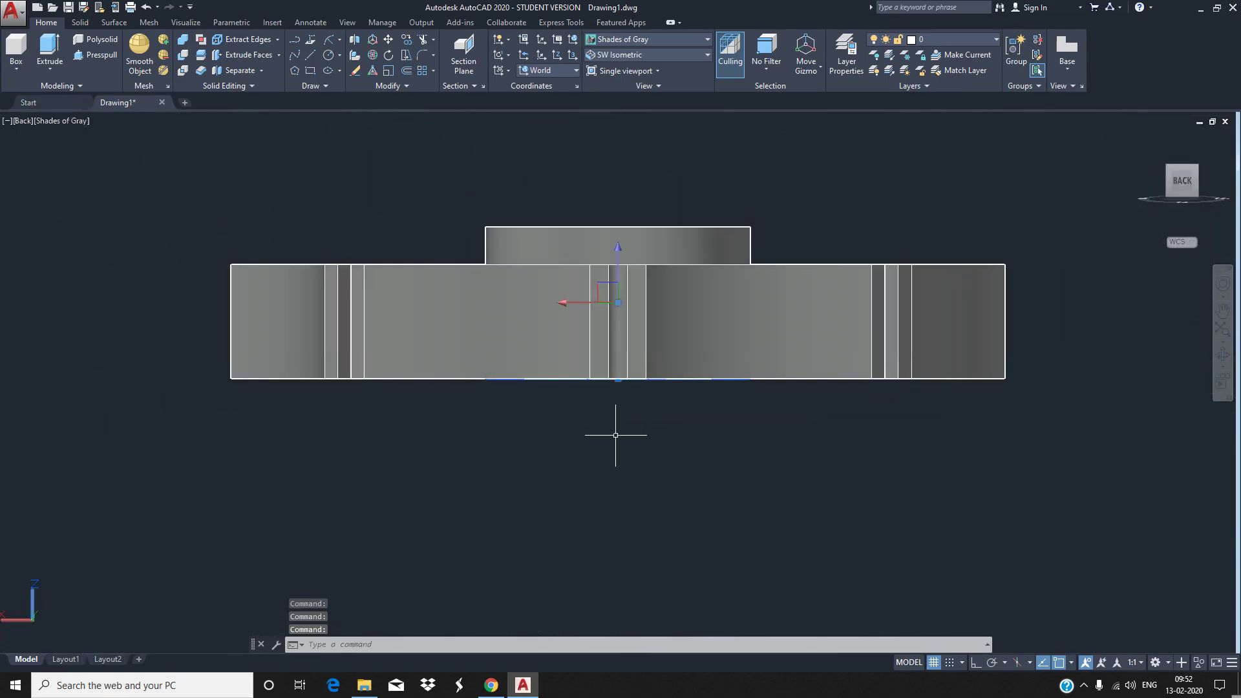
scroll(617, 435, "up", 2)
scroll(627, 414, "up", 3)
middle_click_drag(626, 326, 632, 568)
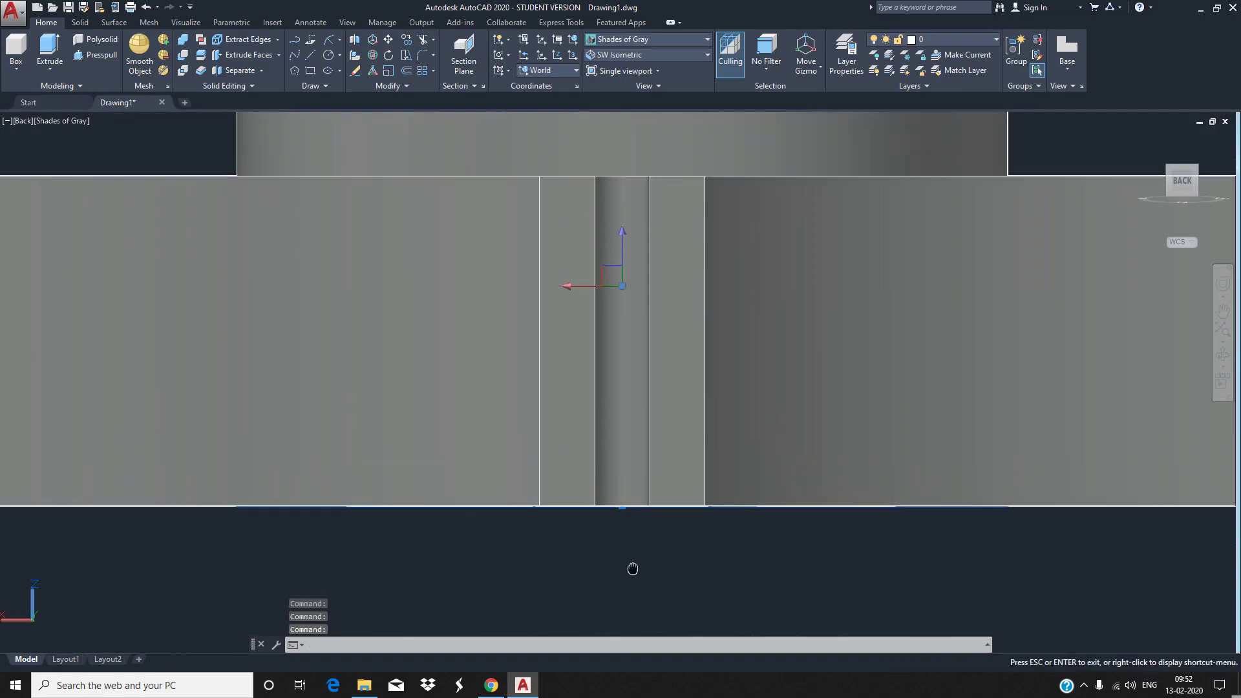
left_click(1195, 167)
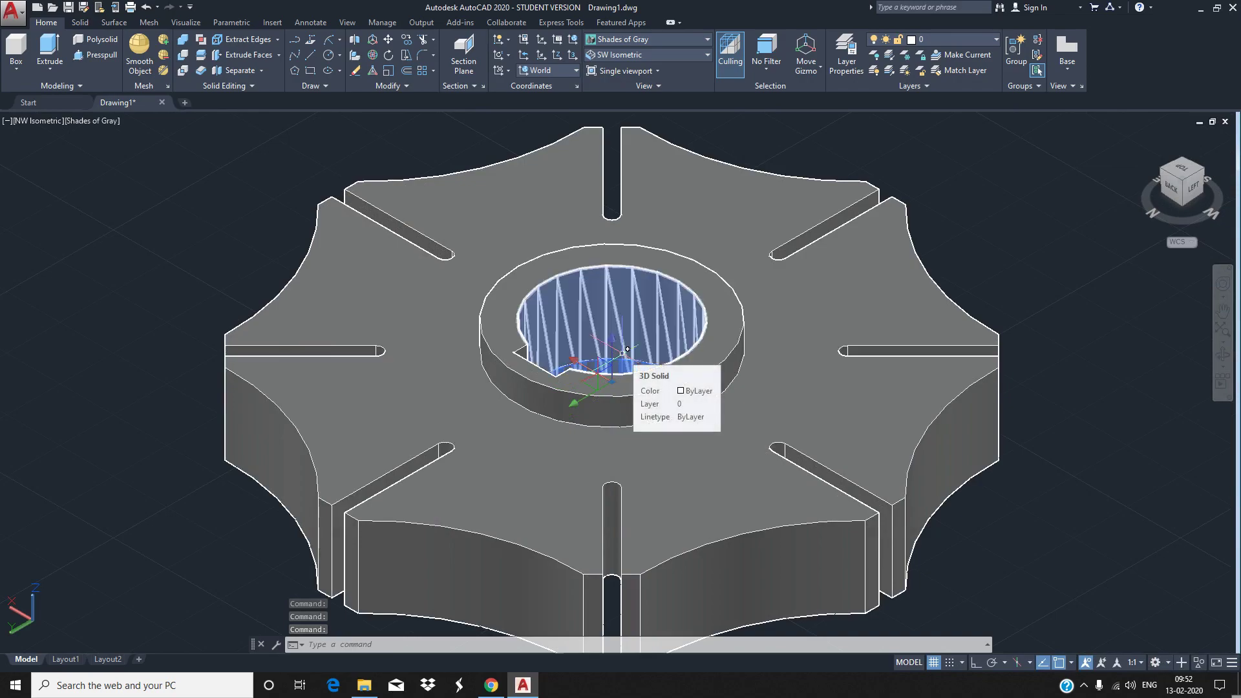
Undo the recent view and shading changes back toward 2D Wireframe
key("ctrl+z")
key("ctrl+z")
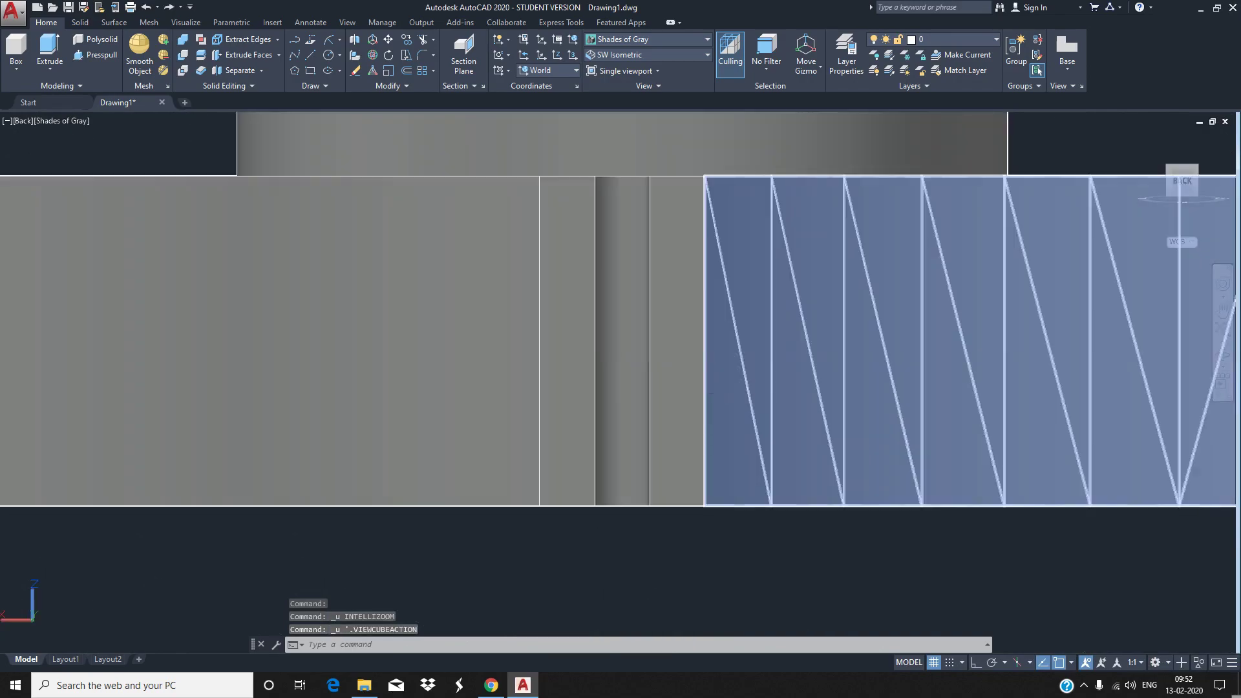
key("ctrl+z")
key("ctrl+z")
key("ctrl+z")
key("ctrl+z")
key("ctrl+z")
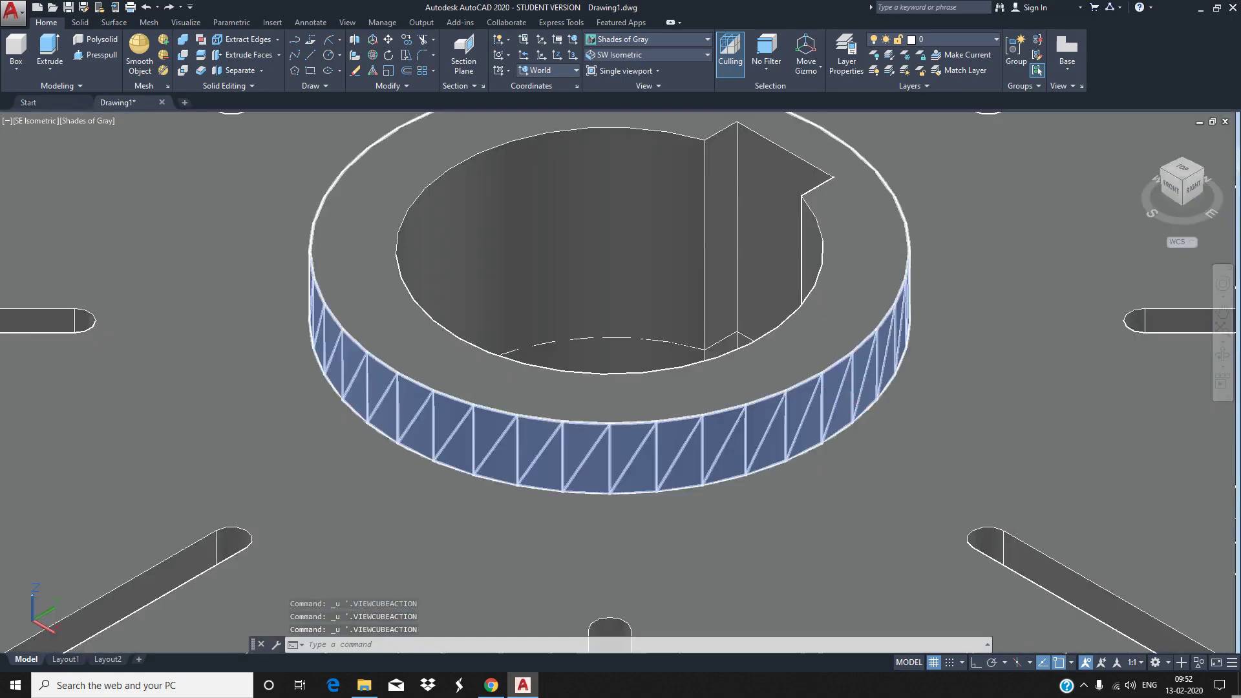
key("ctrl+z")
key("ctrl+z")
key("ctrl+z")
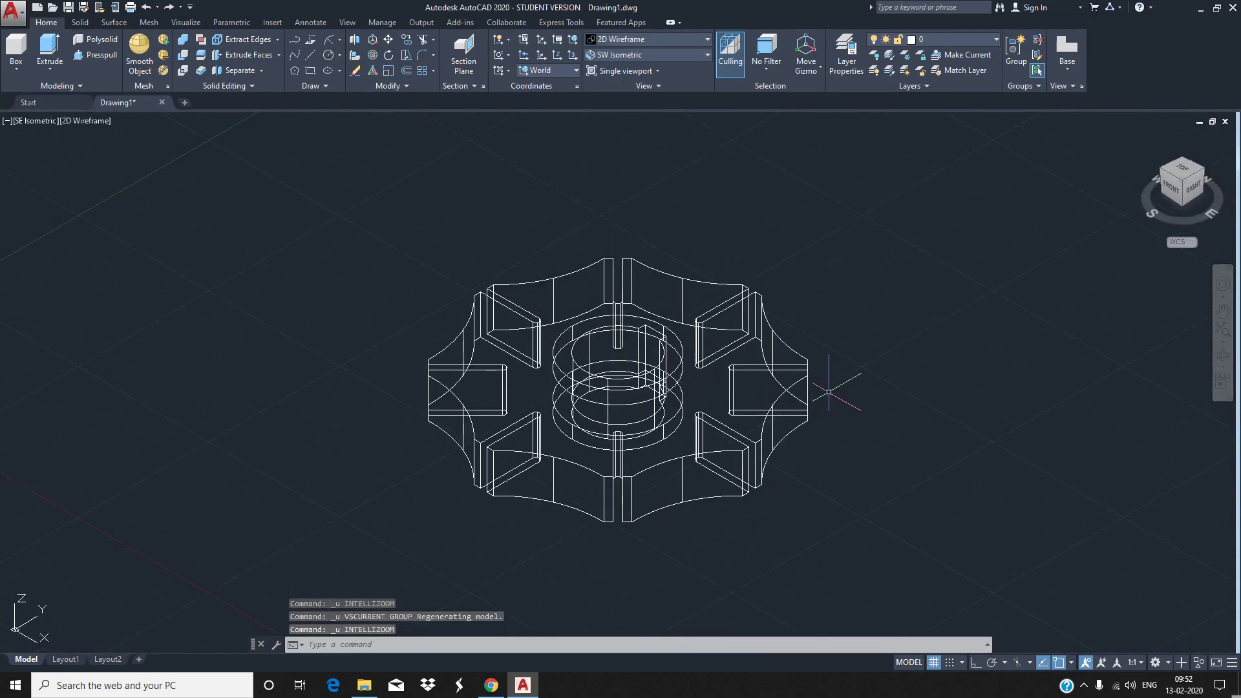
key("ctrl+z")
Undo once more to restore the earlier view of the ring above the knob
key("ctrl+z")
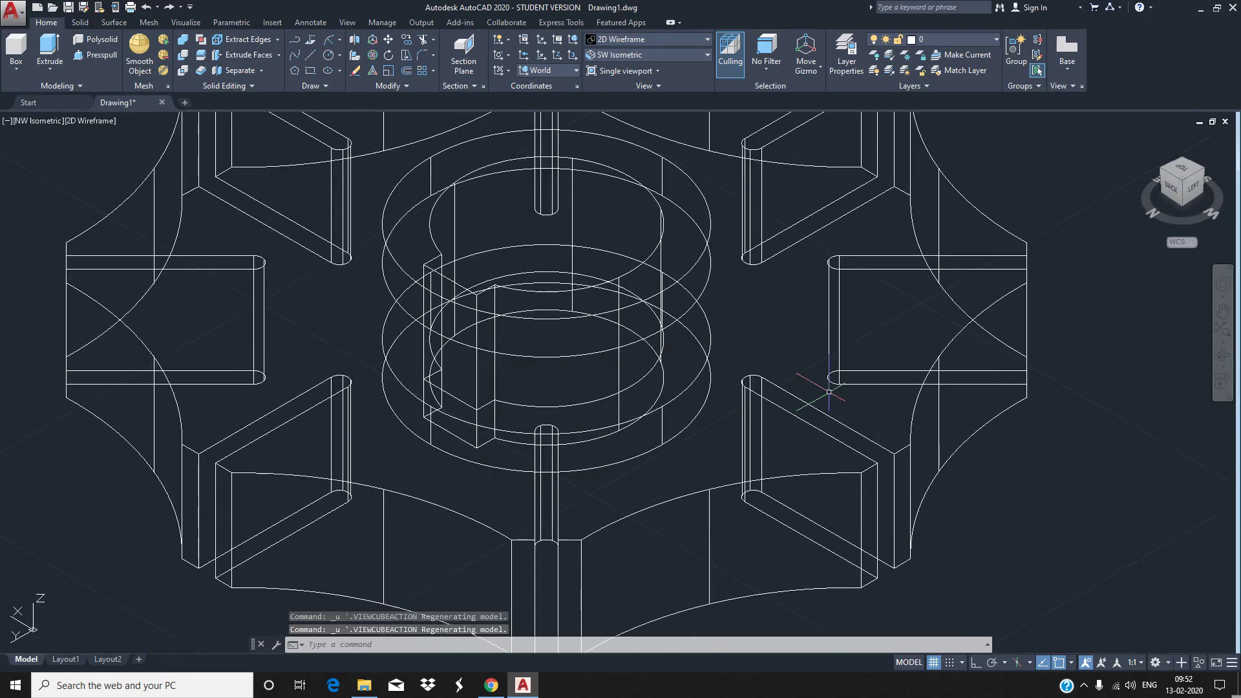
key("ctrl+z")
key("ctrl+z")
key("ctrl+z")
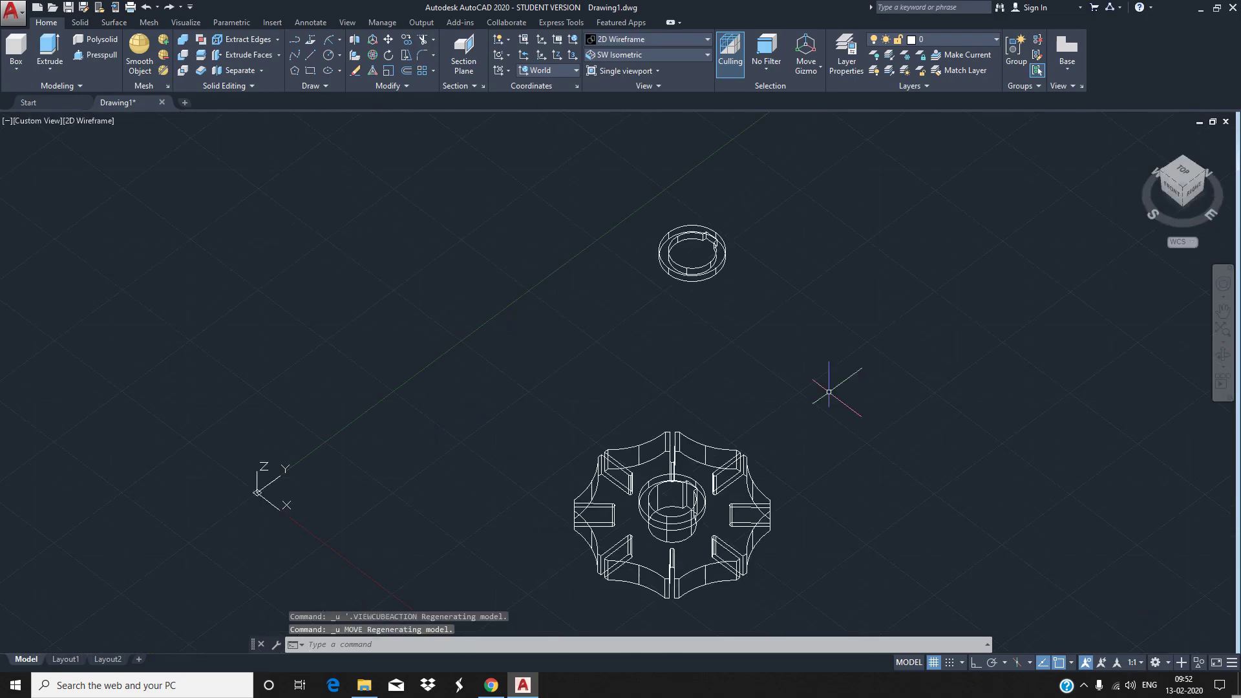
scroll(748, 435, "up", 2)
middle_click_drag(742, 425, 738, 450)
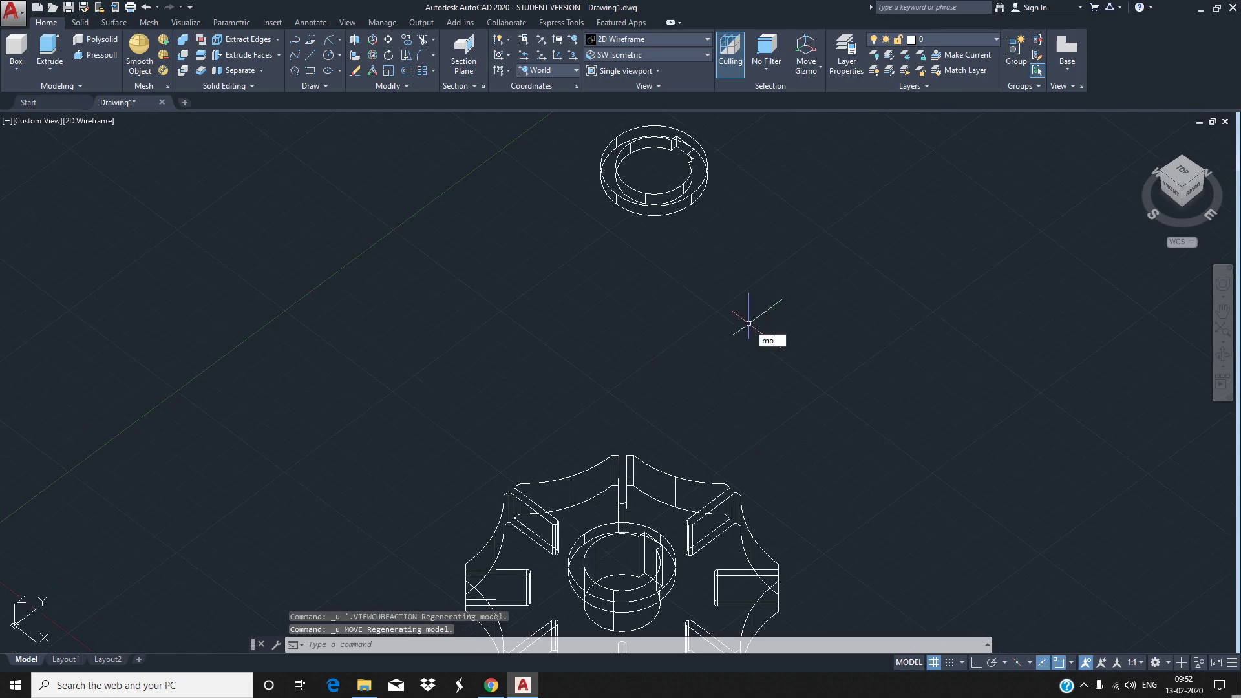
Attempt to move the ring, retrying the window selection several times before cancelling
type("ve")
key("Return")
left_click(688, 210)
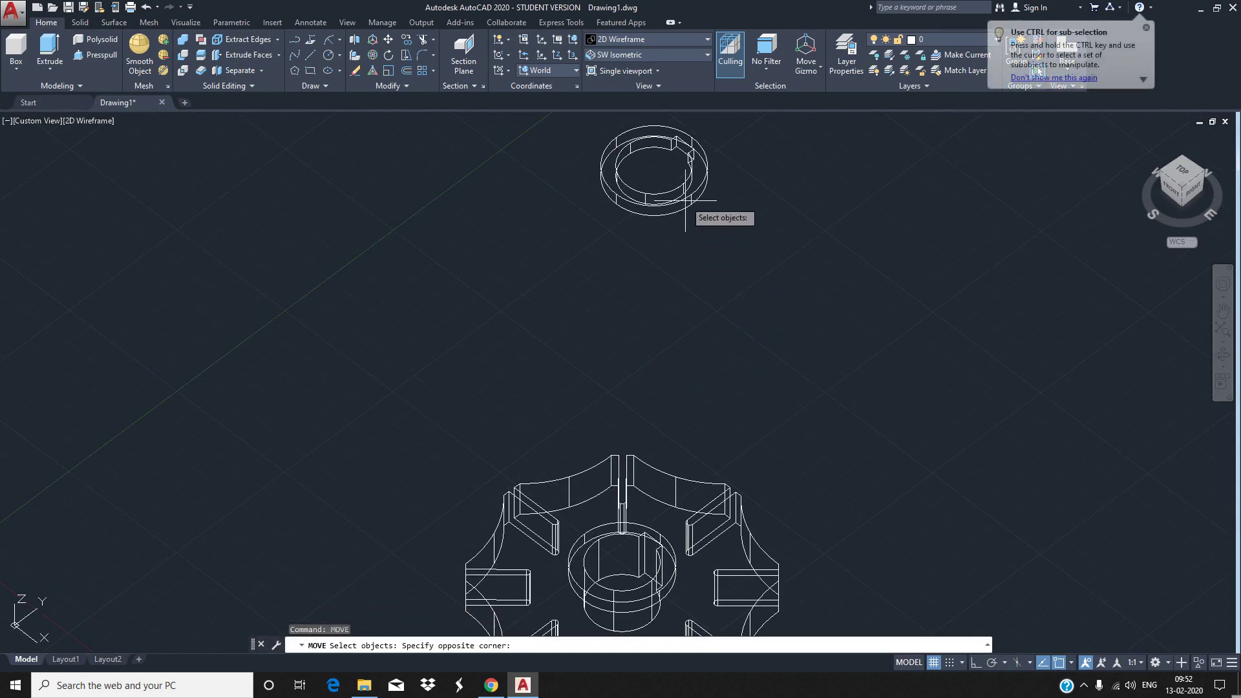
left_click(687, 198)
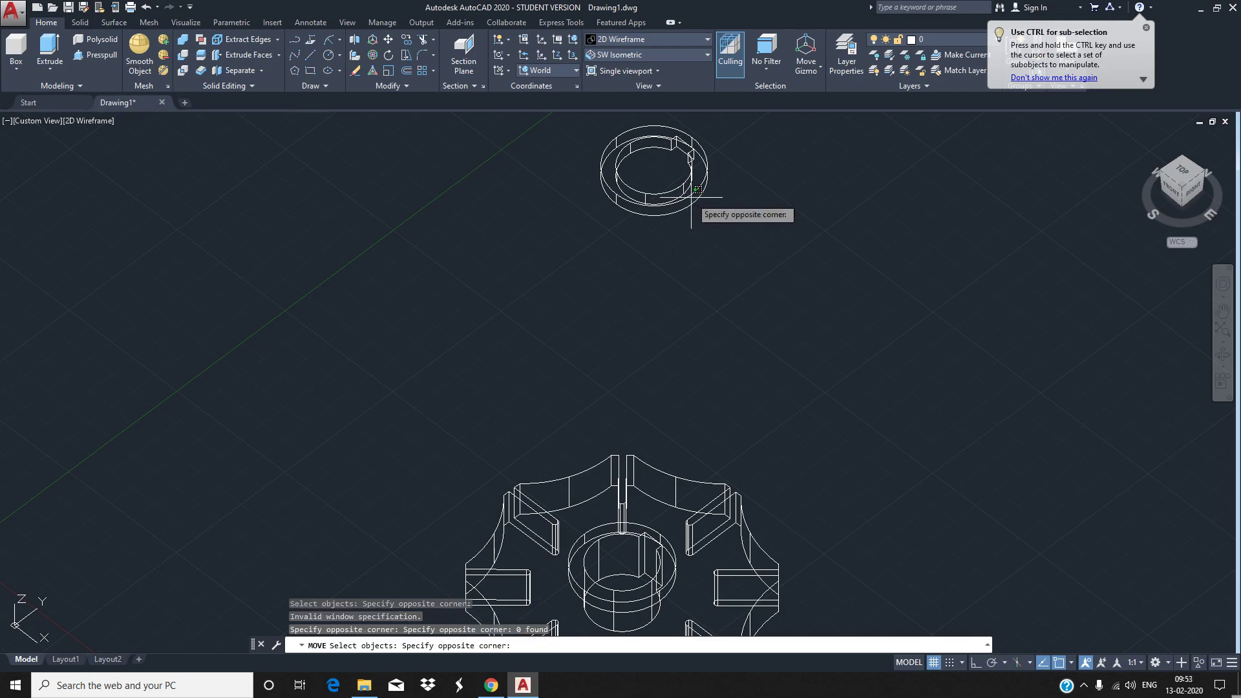
left_click(689, 197)
left_click(687, 181)
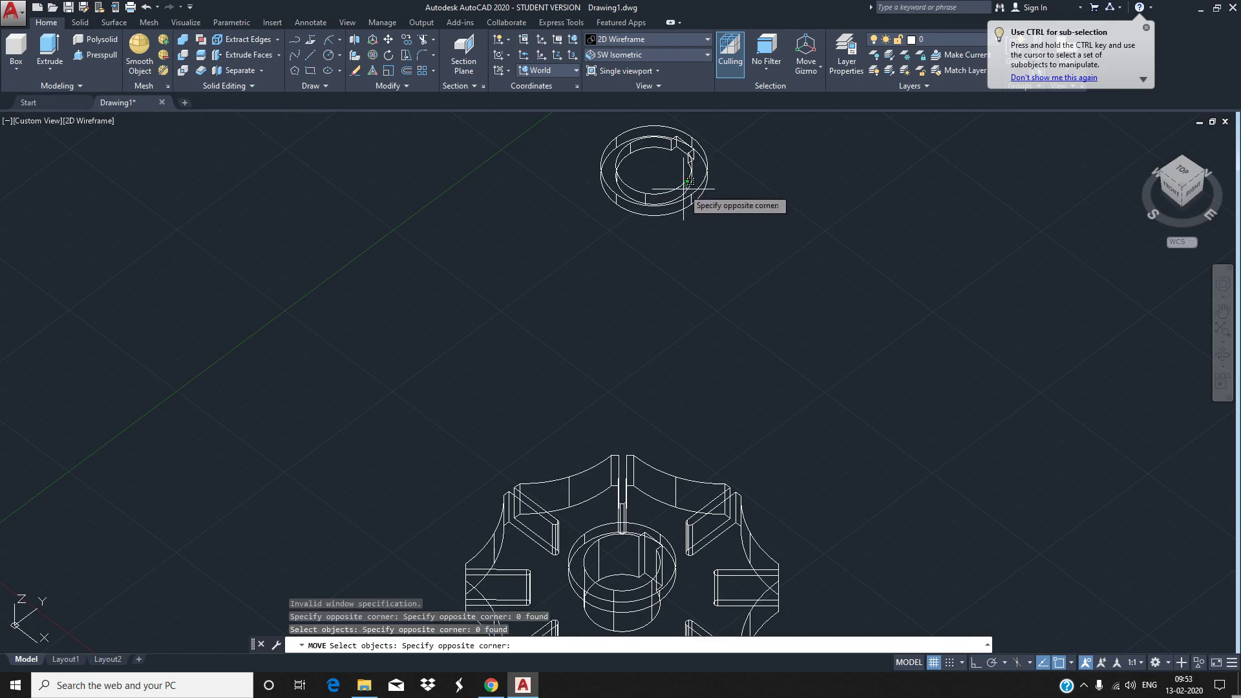
scroll(683, 191, "up", 4)
left_click(683, 198)
left_click(639, 223)
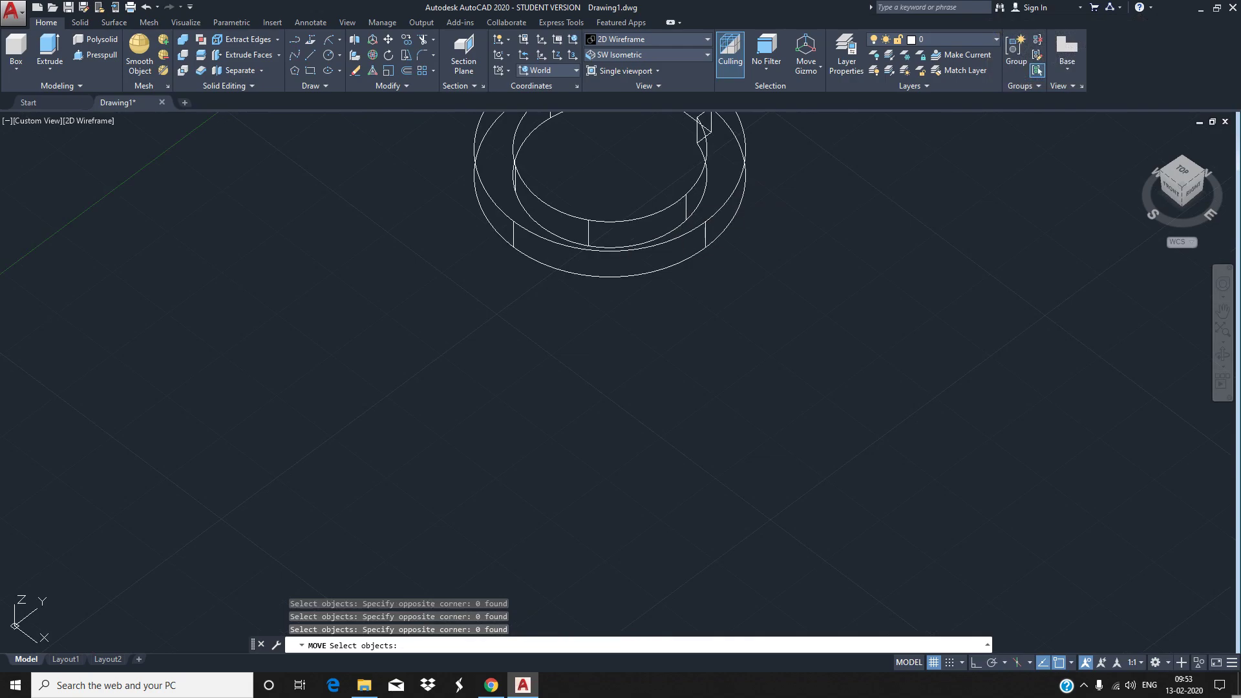
key("Escape")
key("Escape")
key("Escape")
type("mo")
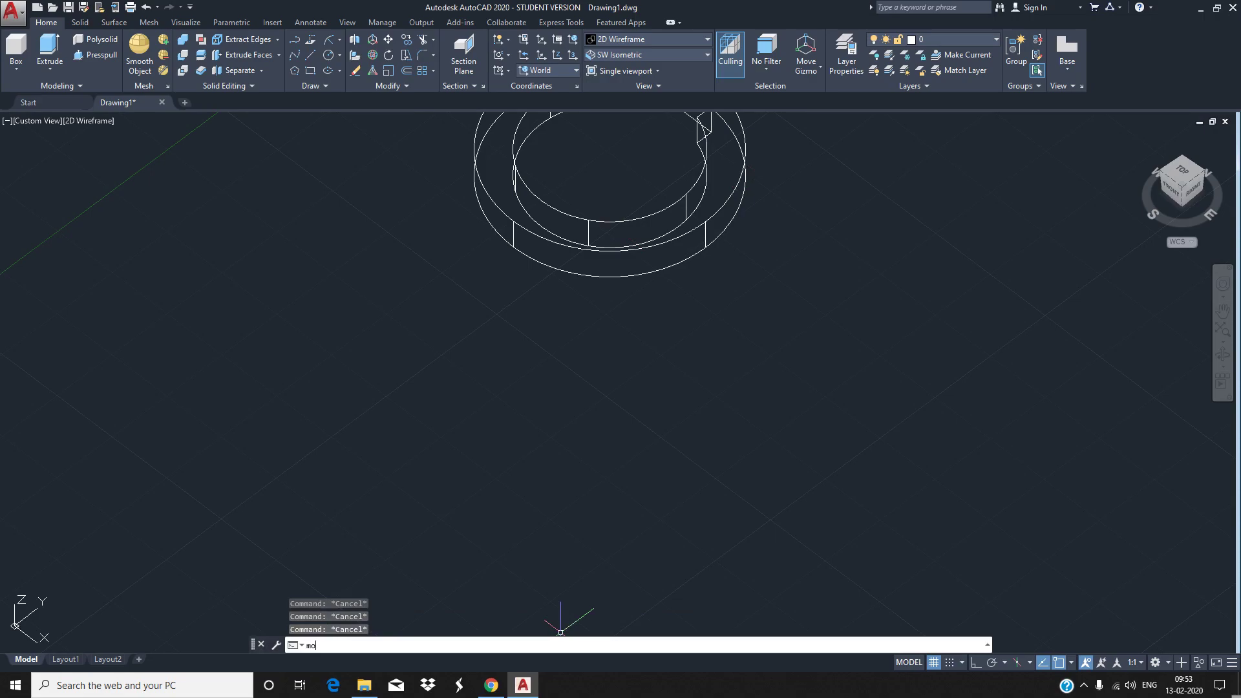
Restart MOVE twice more, abandoning each attempt with Esc
type("ve")
key("Return")
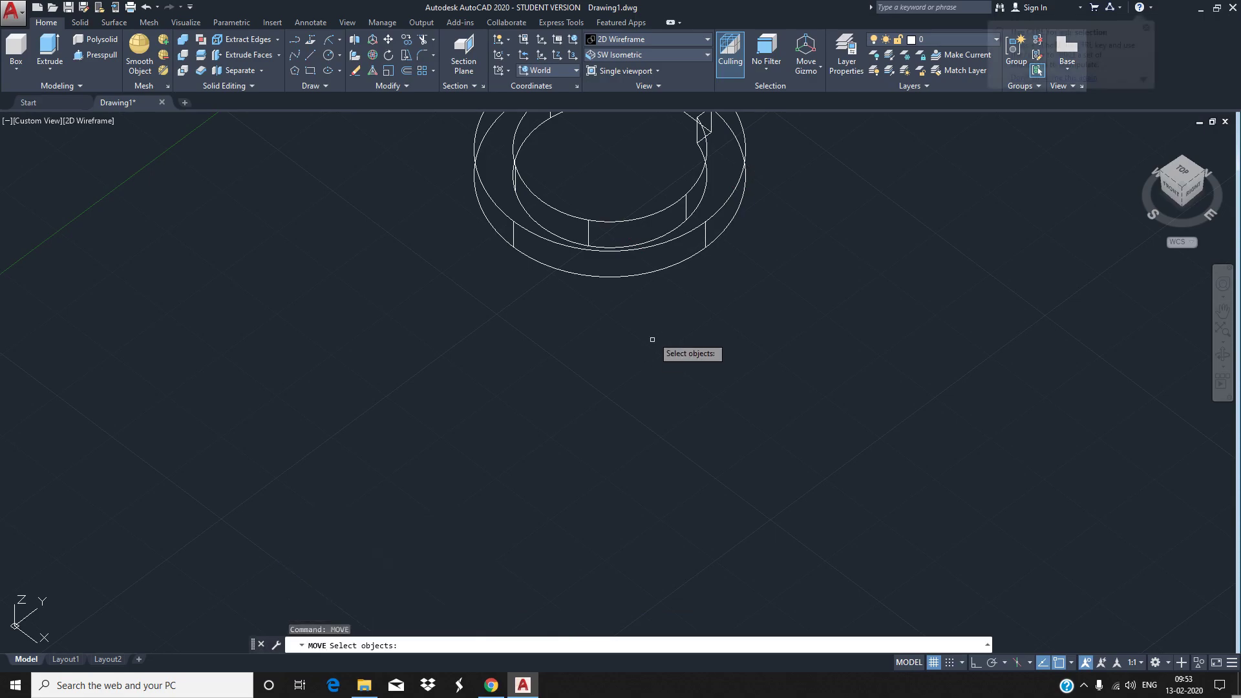
left_click(673, 234)
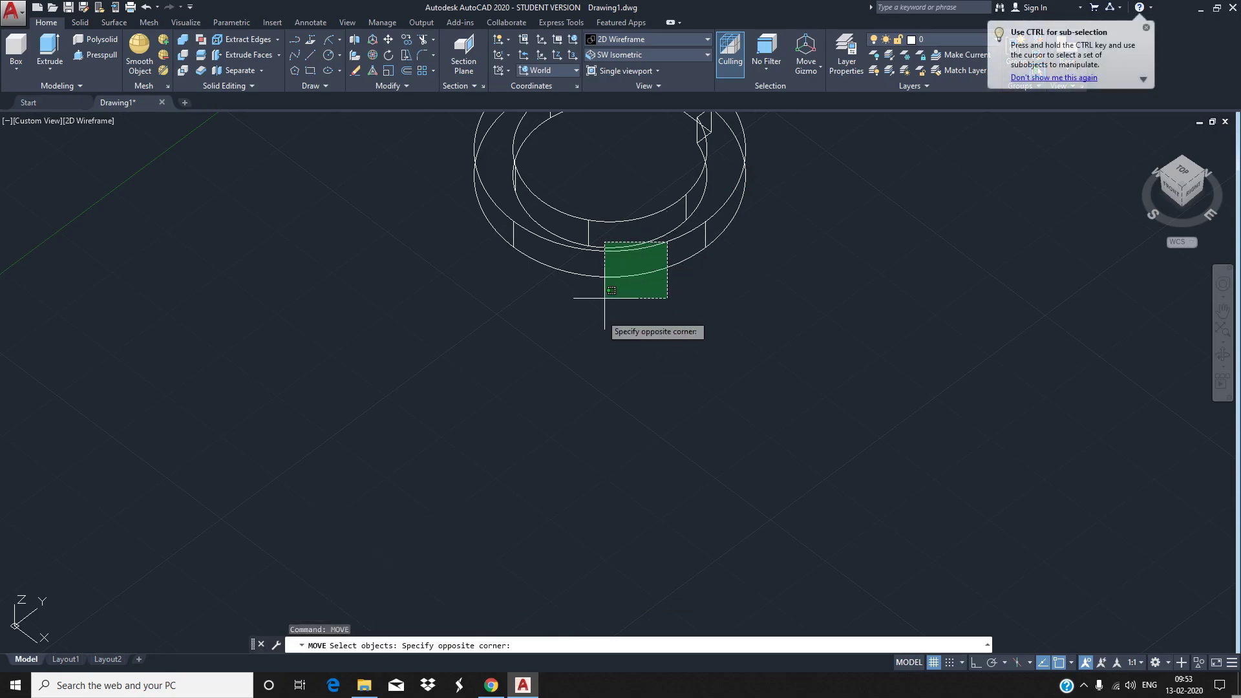
key("Escape")
key("Escape")
key("Escape")
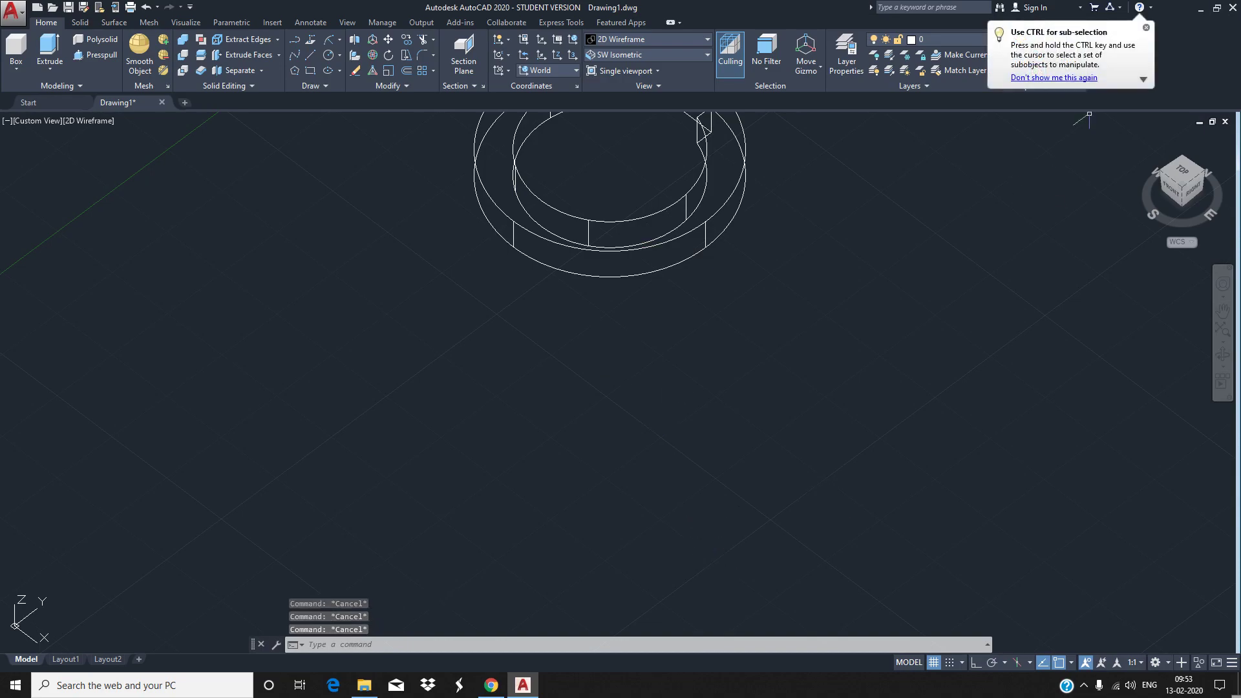
scroll(640, 271, "down", 5)
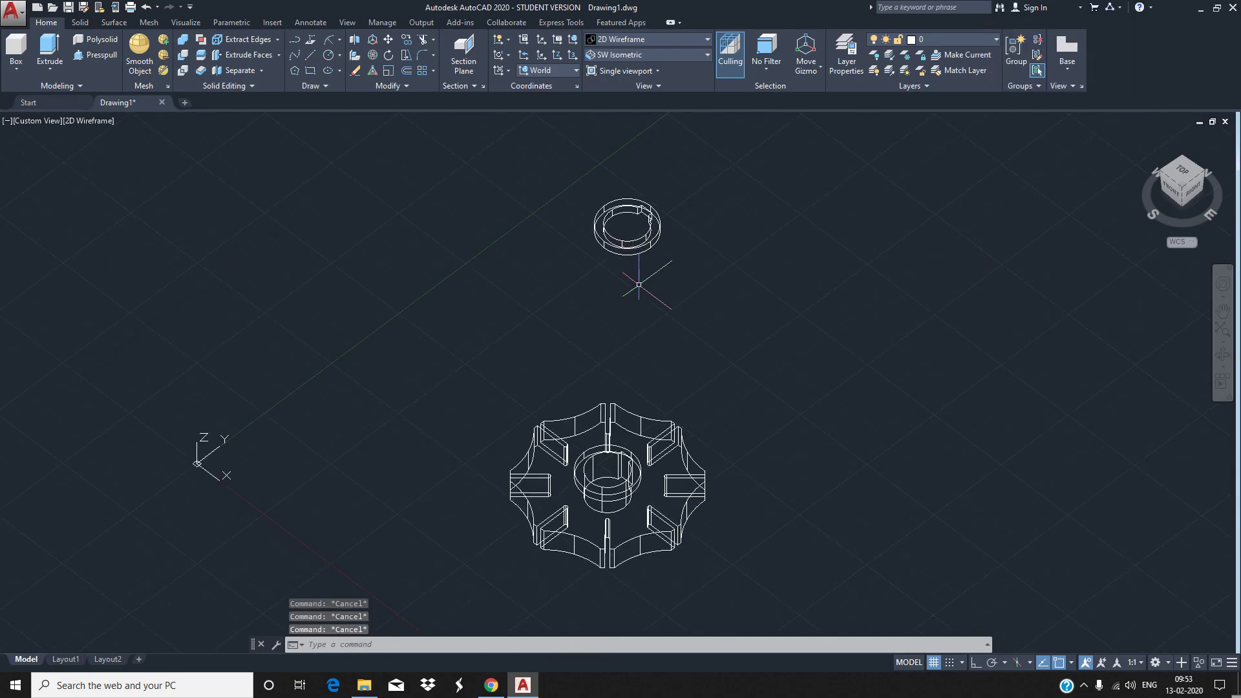
scroll(642, 288, "up", 1)
type("MO")
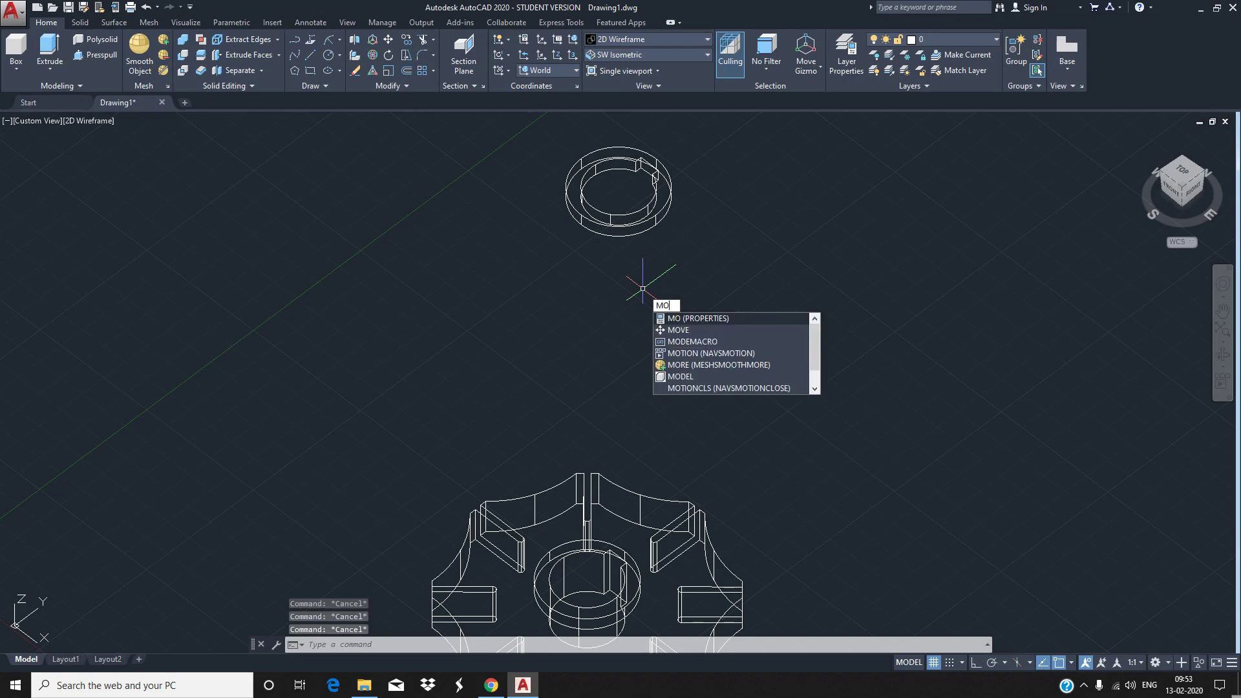
key("Down")
key("Return")
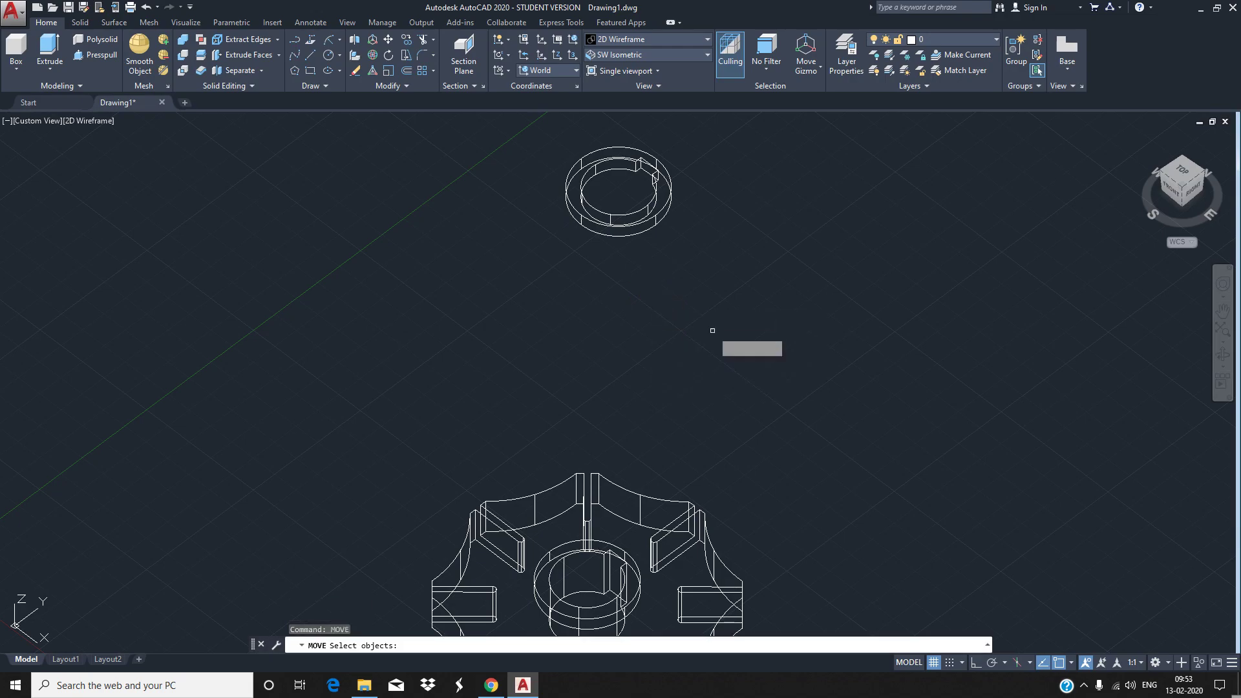
left_click(658, 206)
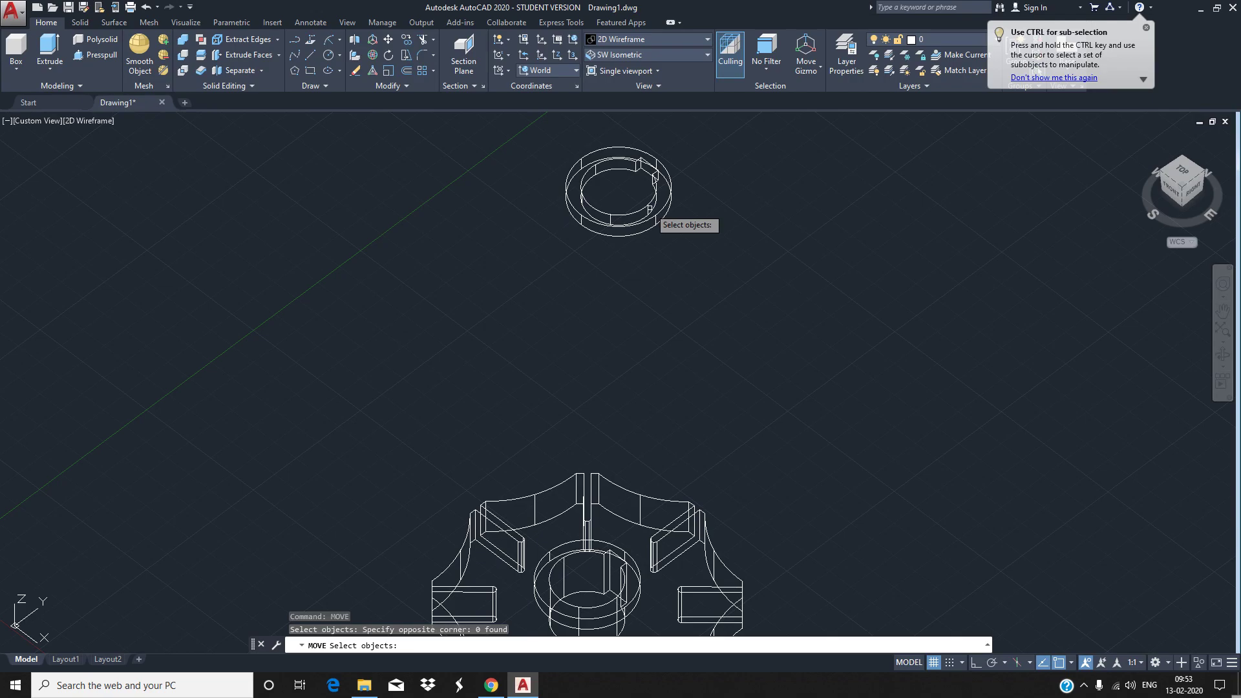
key("Escape")
key("Escape")
key("Escape")
Cancel the pending window selection and bring up the visual styles list
left_click(672, 199)
left_click(672, 200)
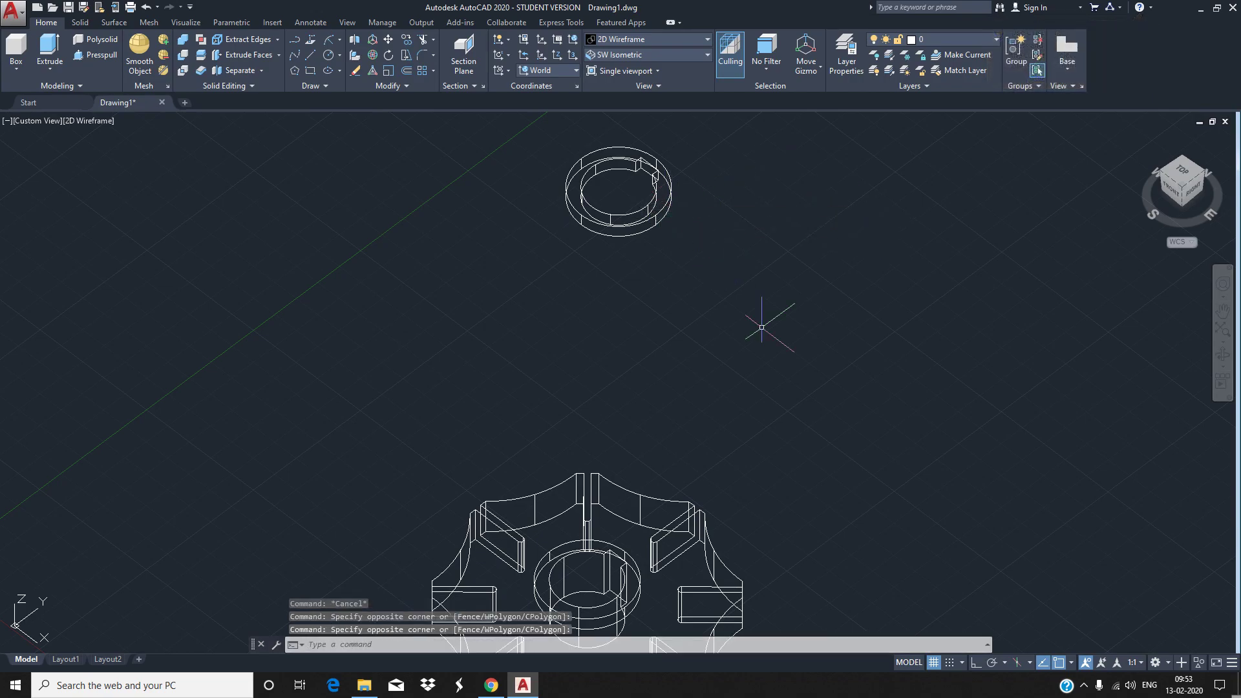
key("Escape")
key("Escape")
key("Escape")
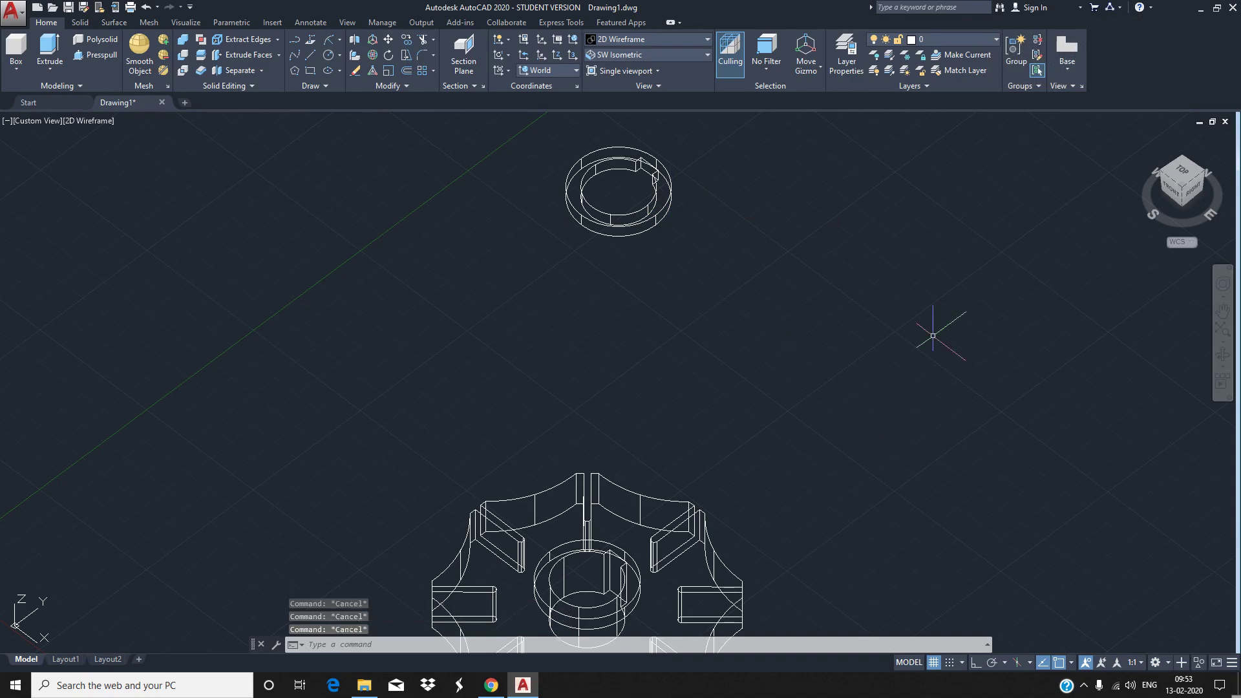
left_click(646, 39)
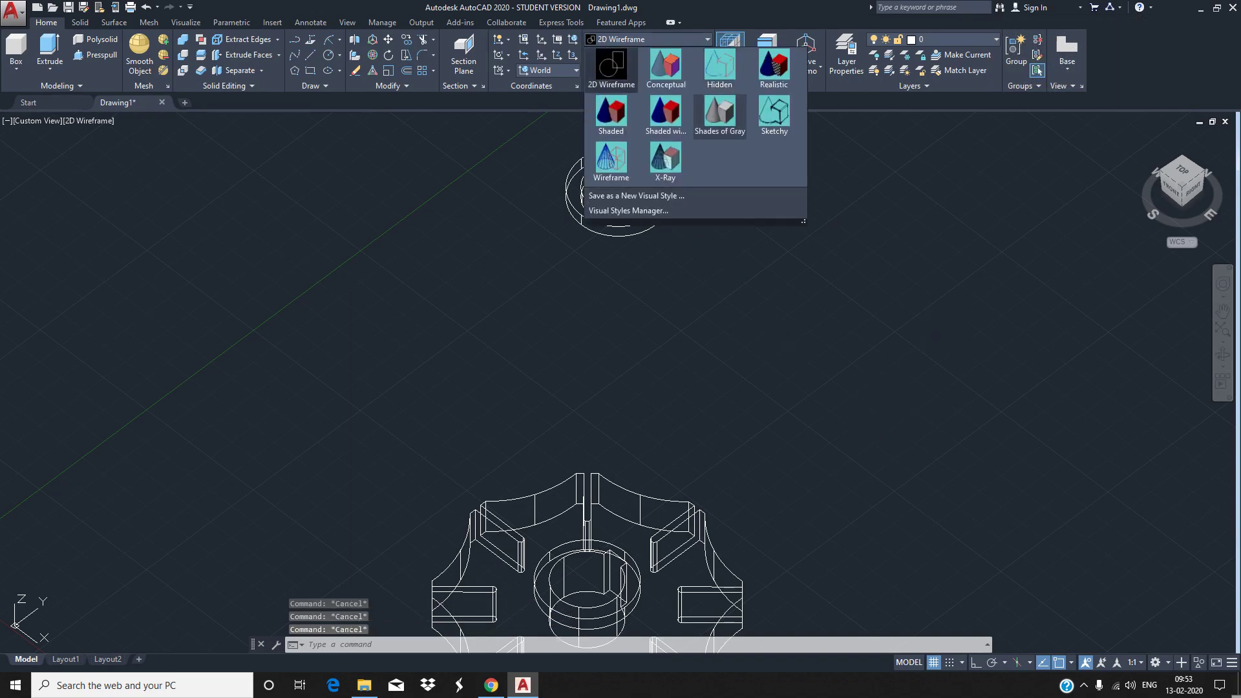
Apply Shades of Gray and clear an accidental ring selection
left_click(720, 117)
left_click(655, 203)
key("Escape")
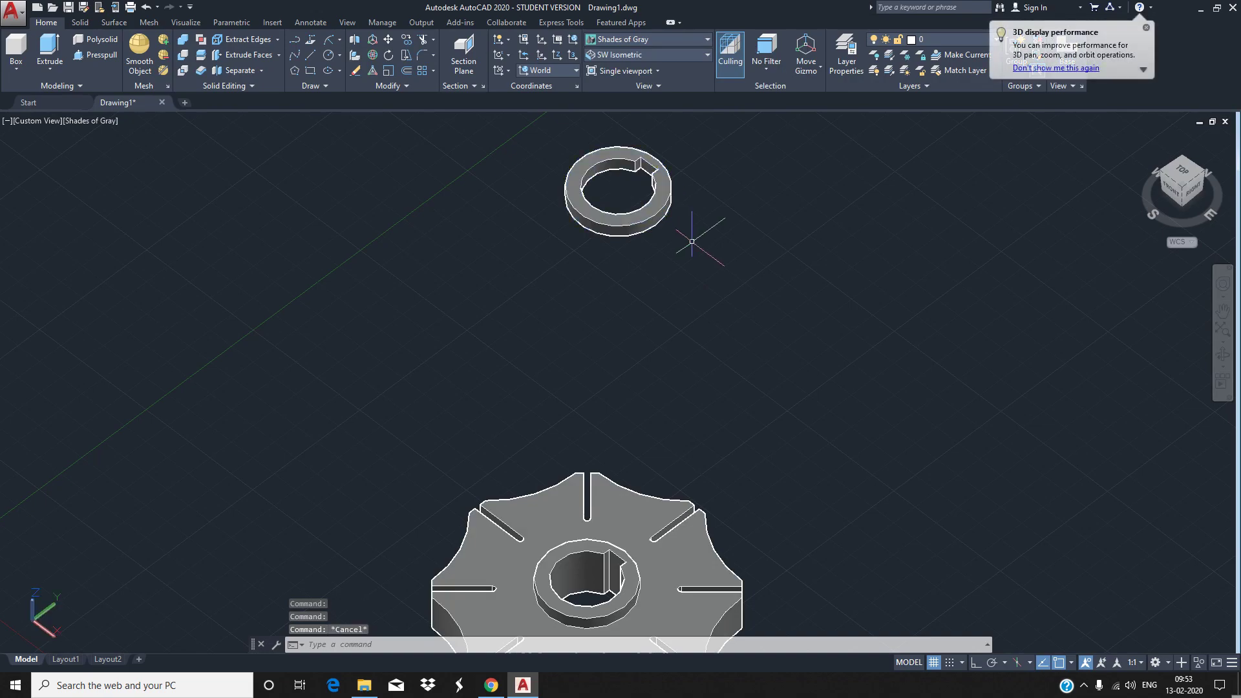
Move the keyed ring from its base point down onto the knob's hub centre
type("move")
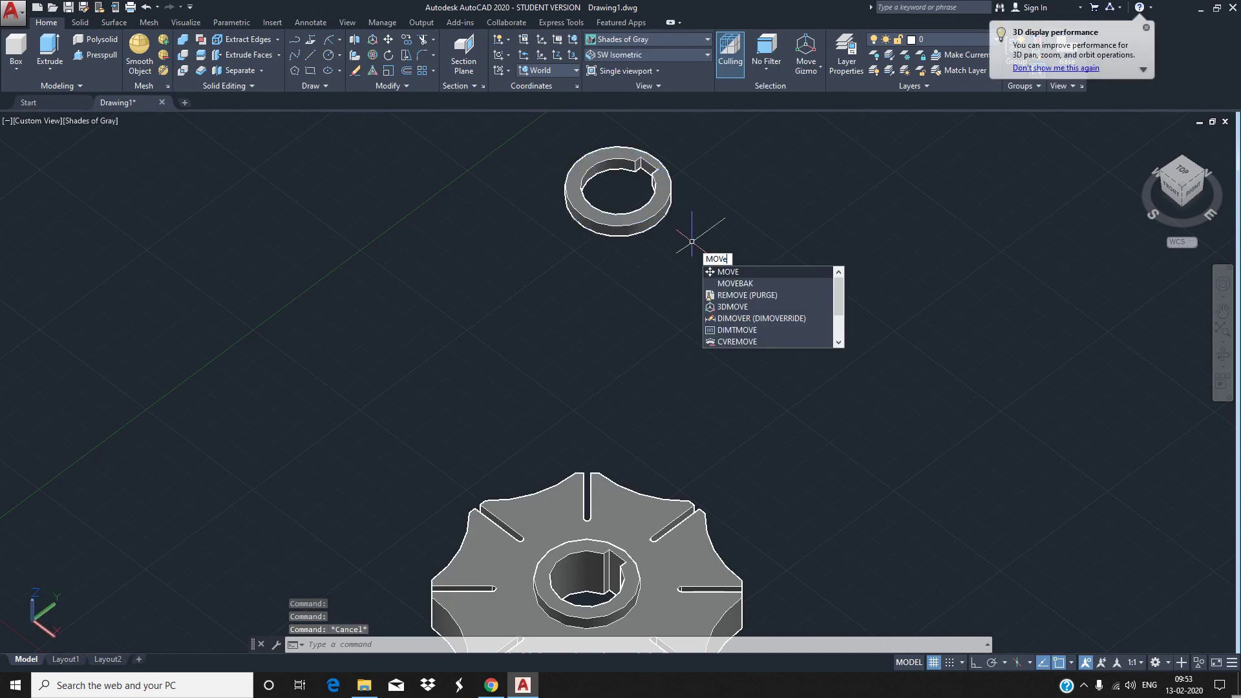
key("Return")
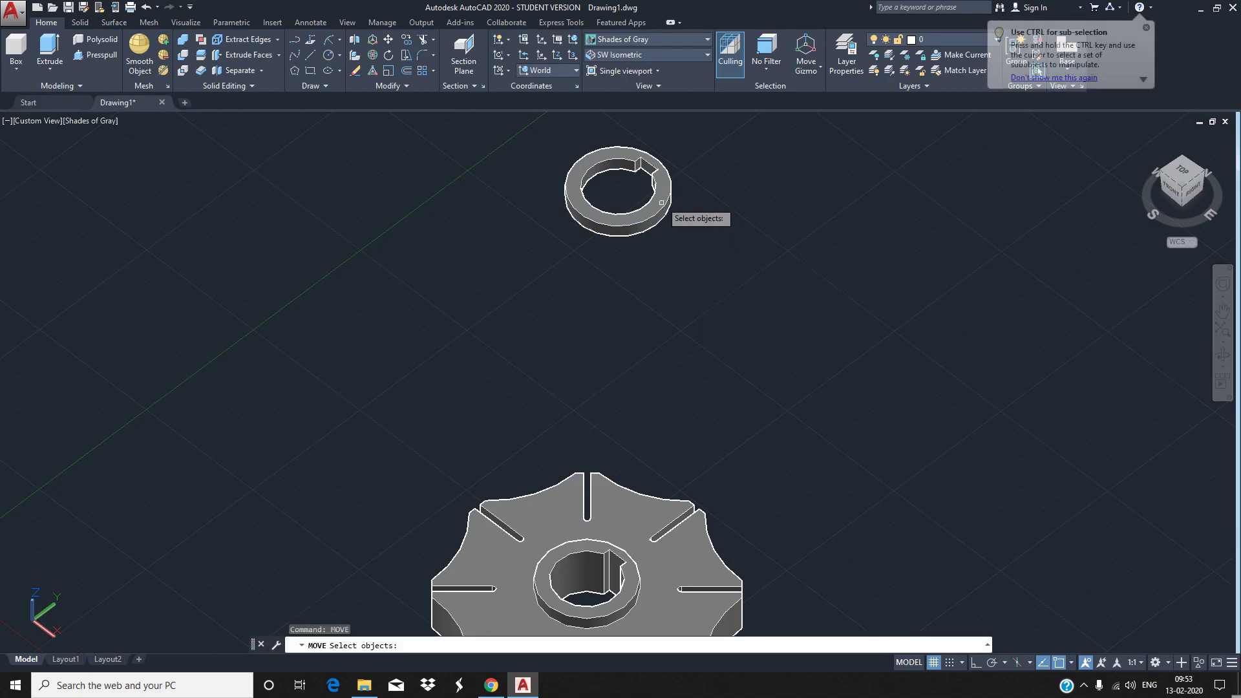
left_click(667, 212)
key("Return")
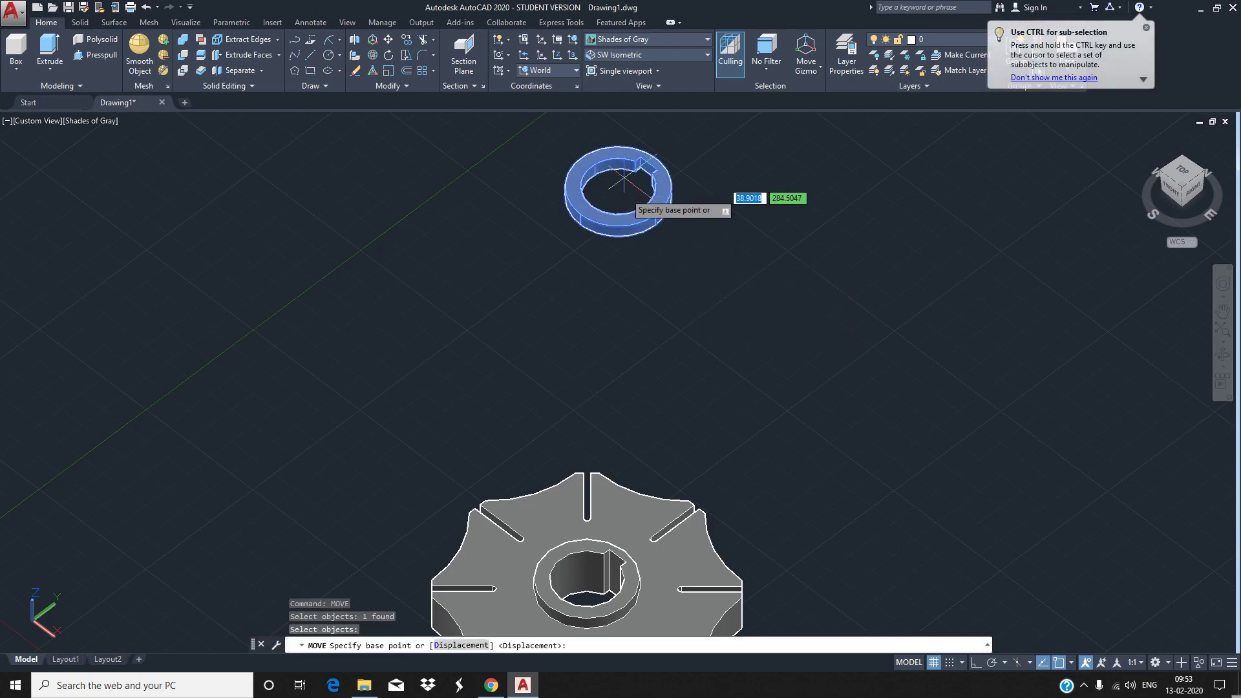
scroll(637, 202, "up", 3)
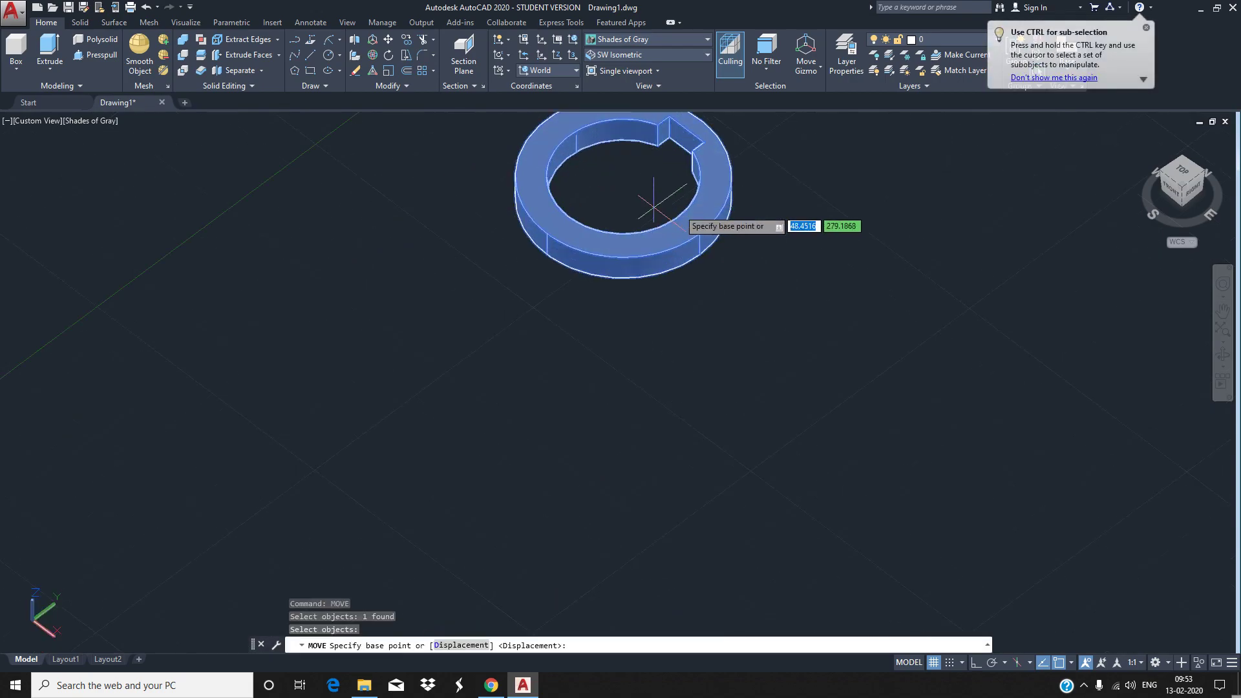
left_click(623, 175)
scroll(642, 167, "down", 3)
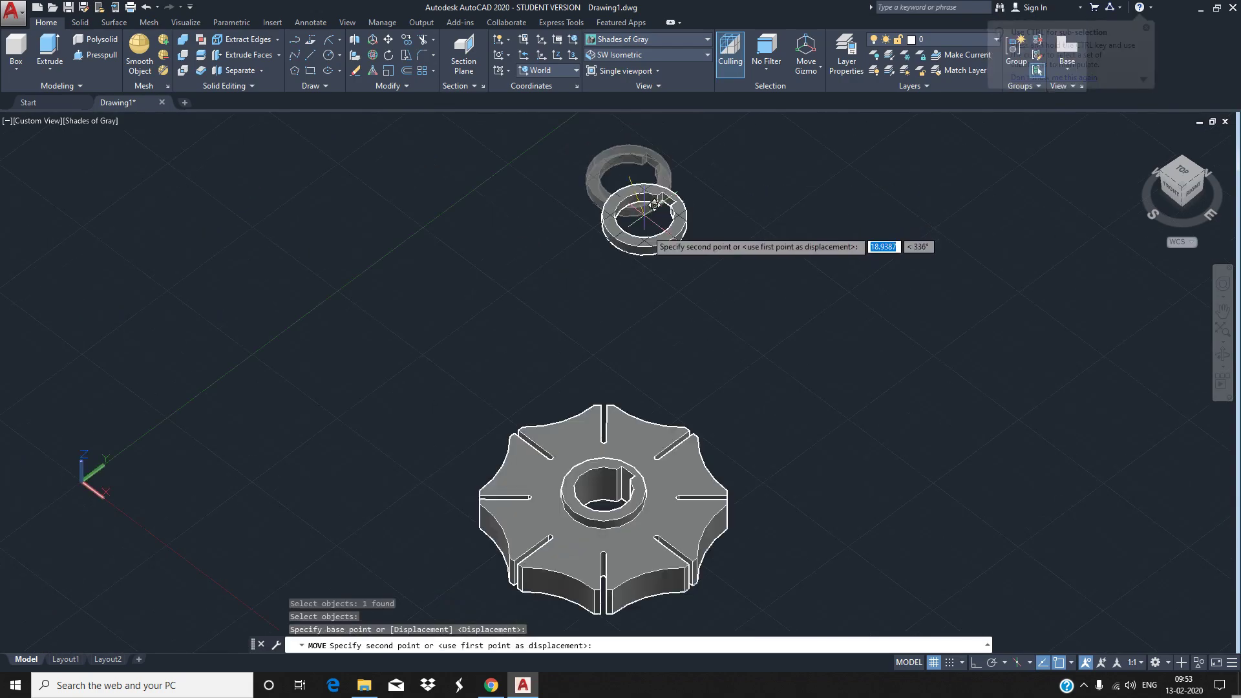
middle_click_drag(567, 434, 574, 470)
scroll(587, 501, "up", 5)
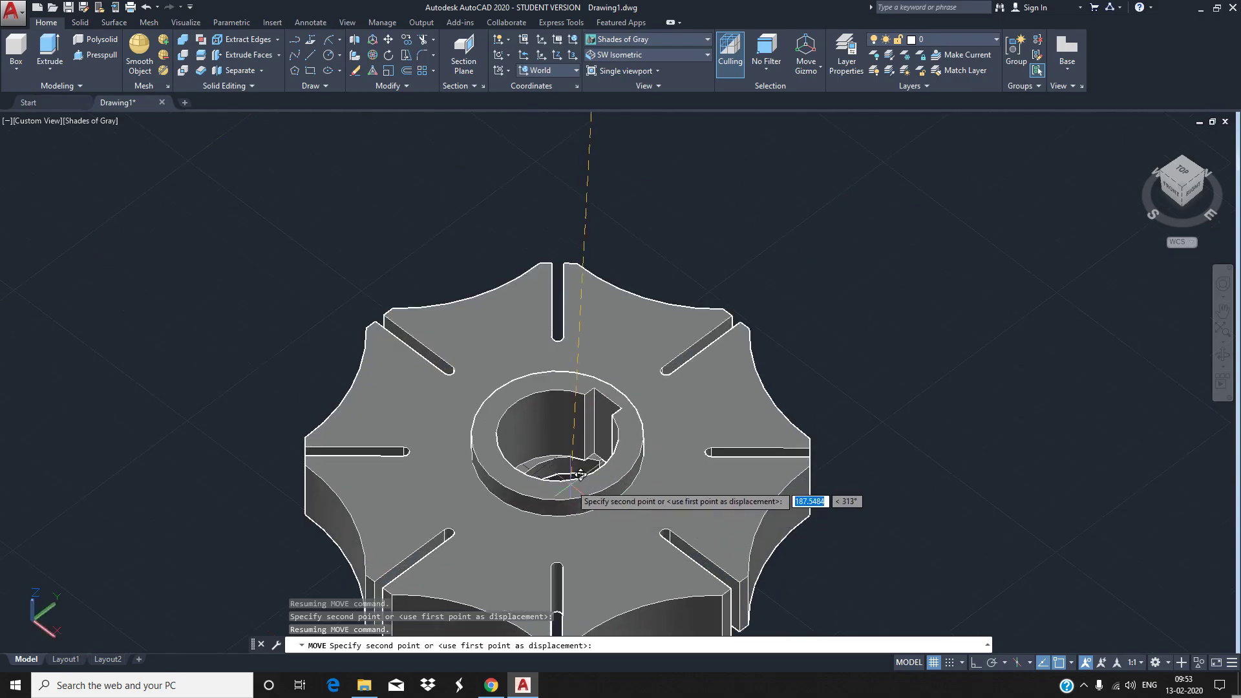
scroll(585, 498, "up", 1)
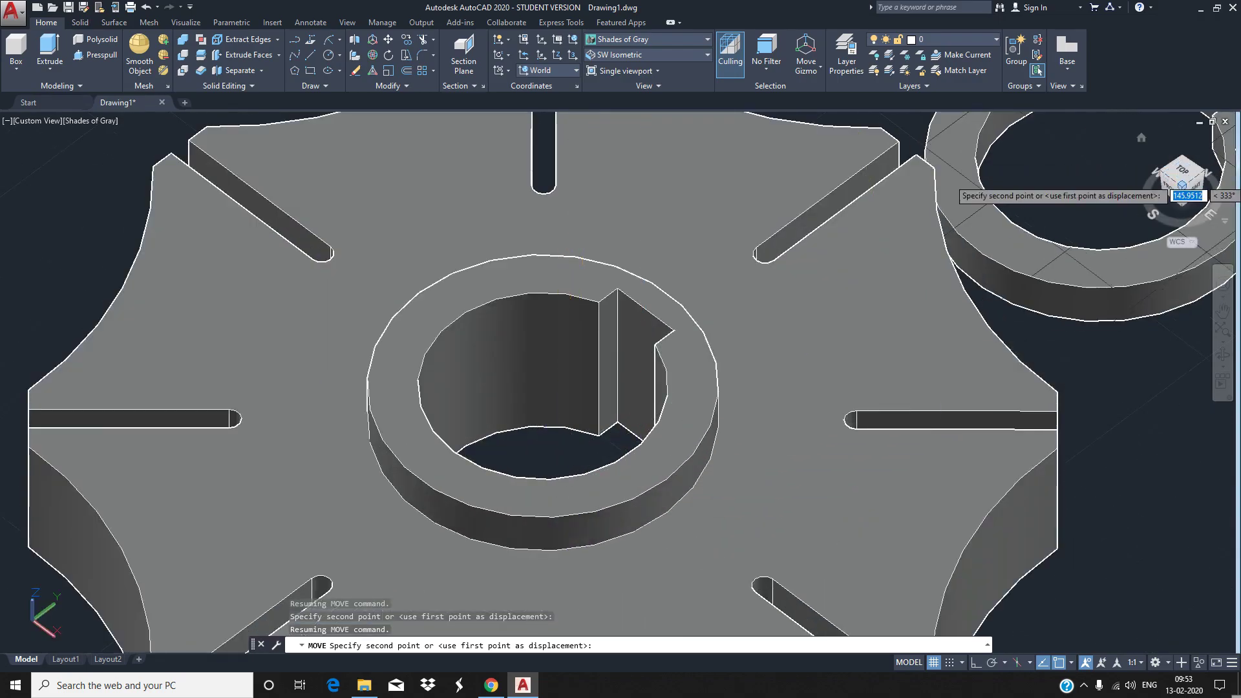
middle_click_drag(543, 443, 545, 446, "shift")
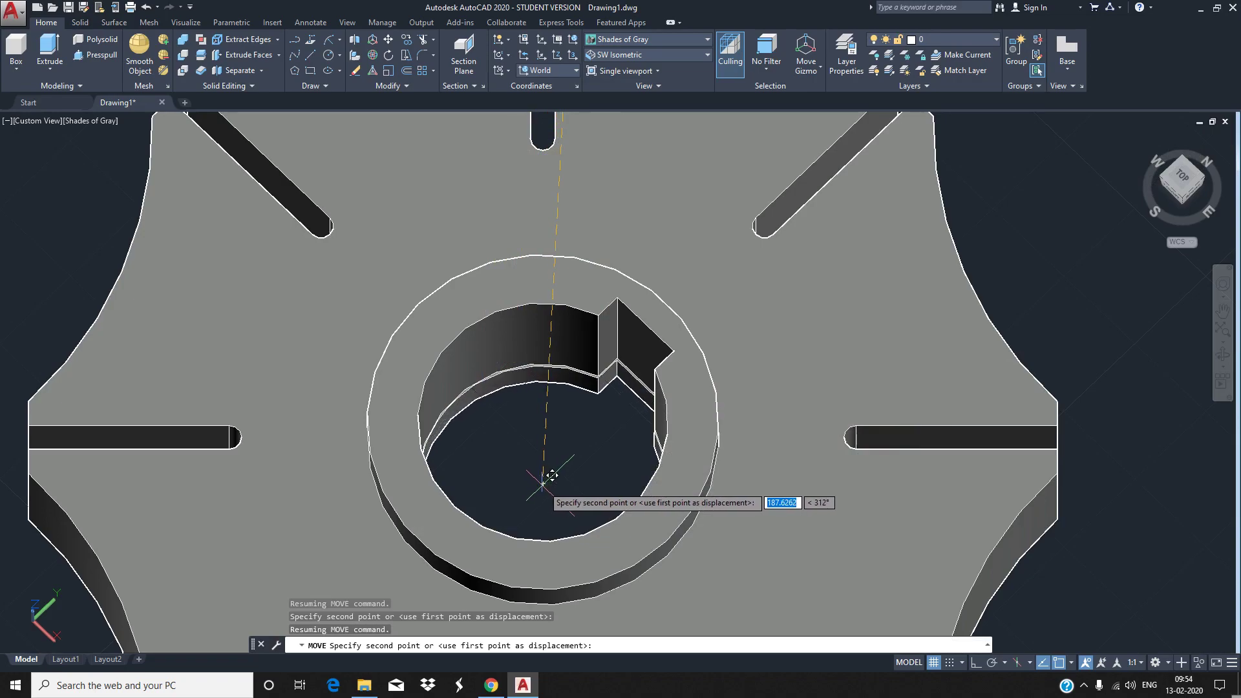
left_click(543, 481)
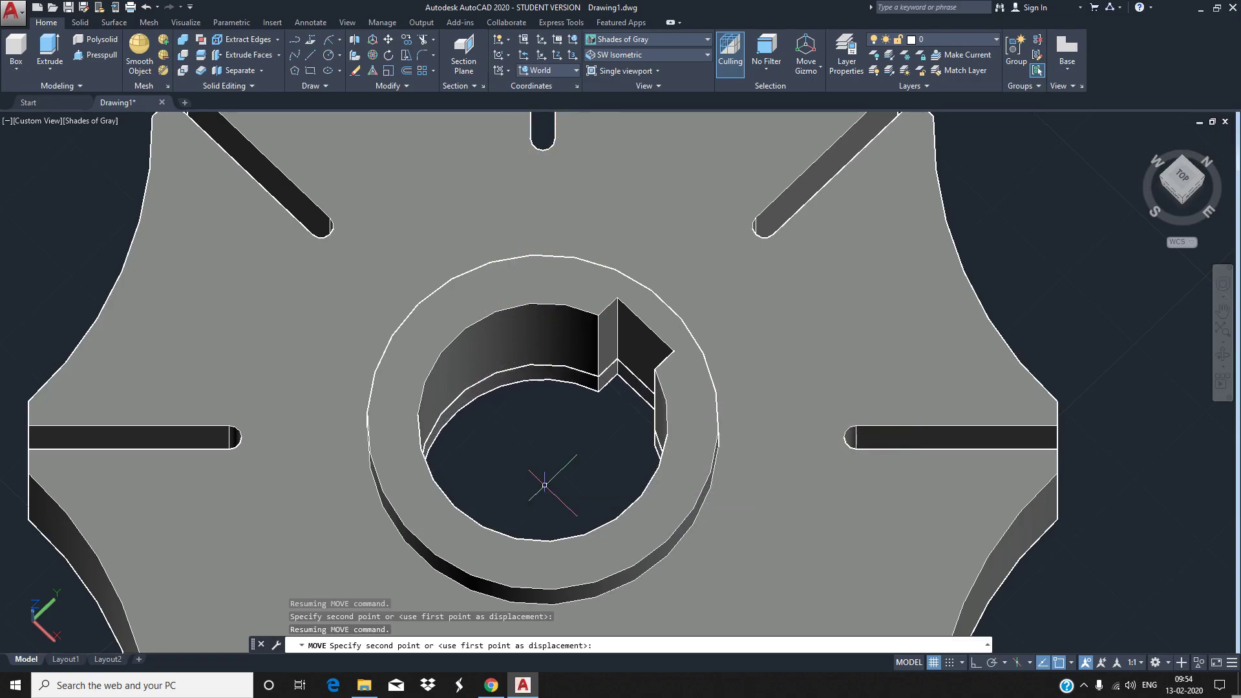
Select the ring and knob body to check them, then clear the selection
left_click(604, 397)
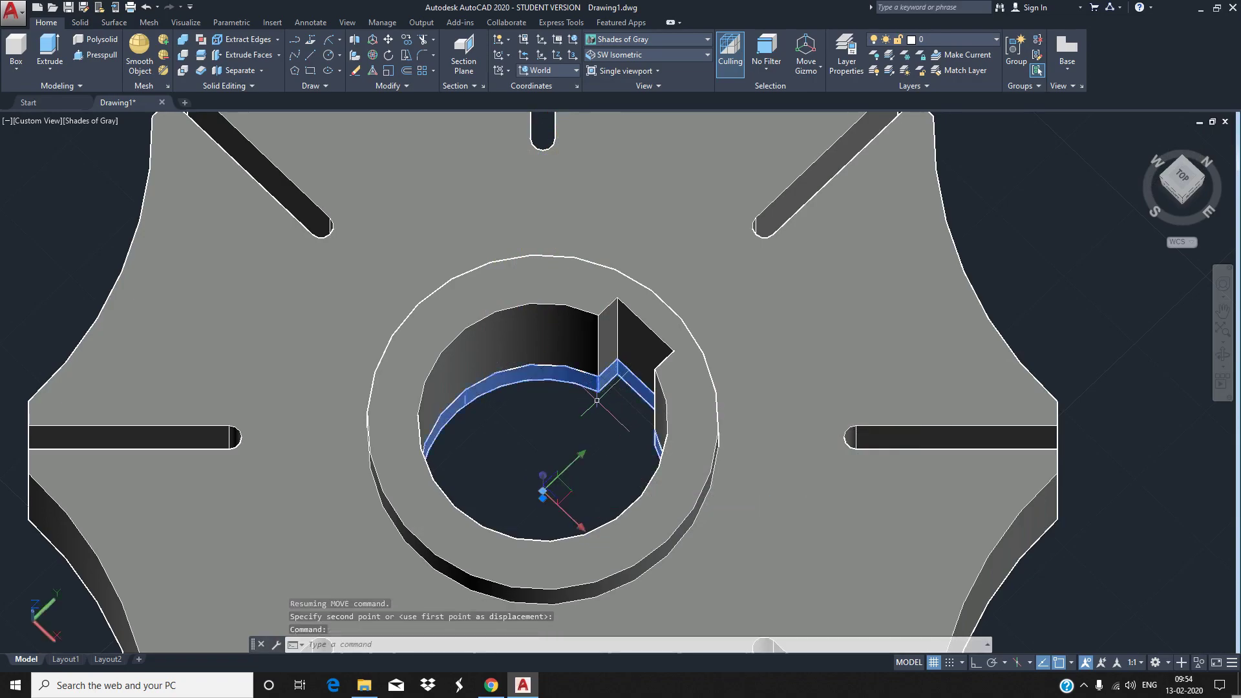
left_click(581, 307)
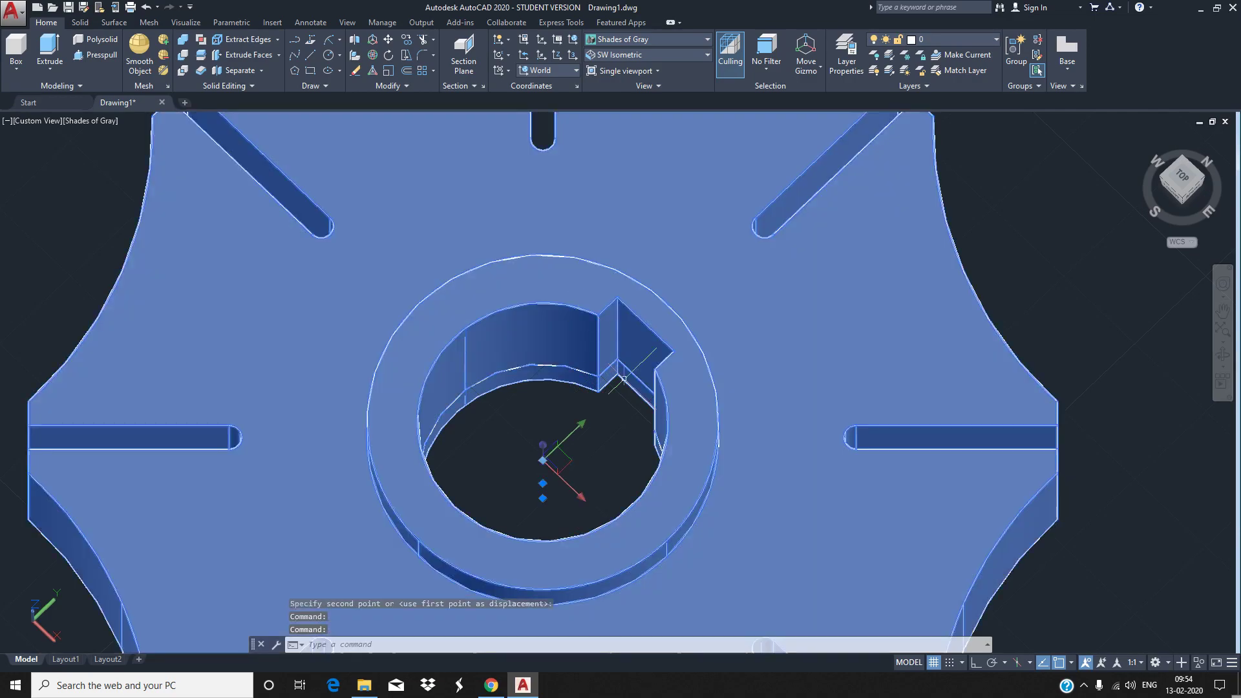
key("Escape")
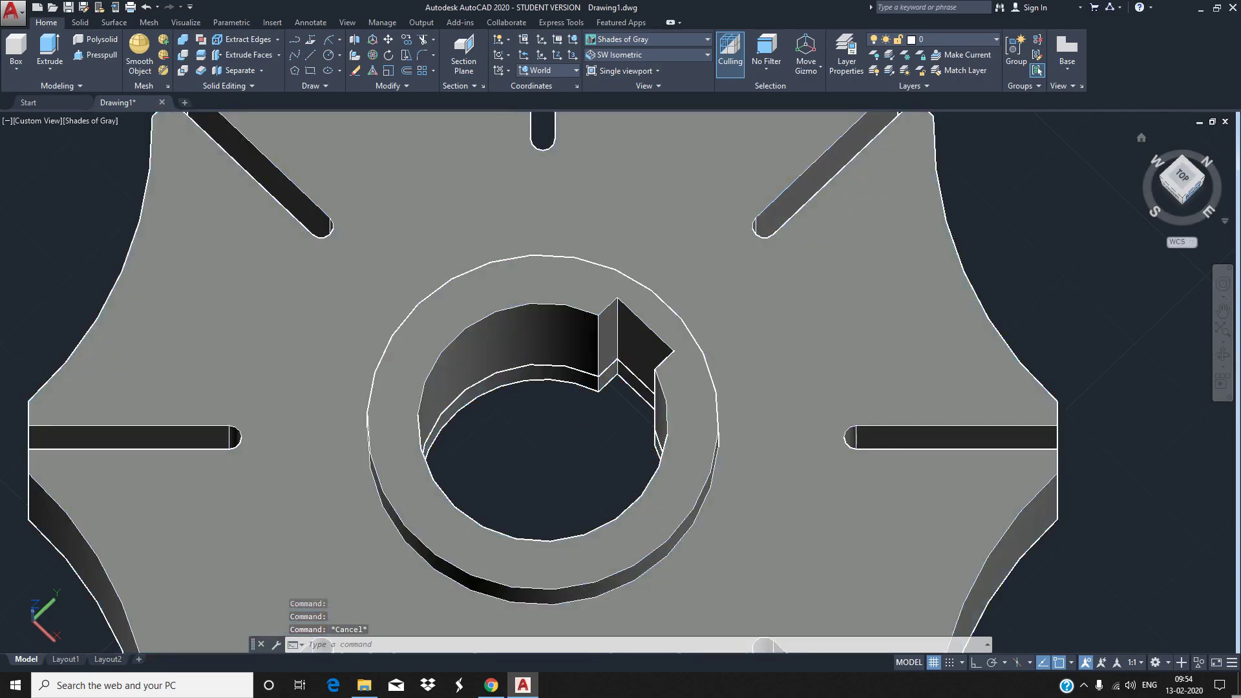
left_click(1157, 175)
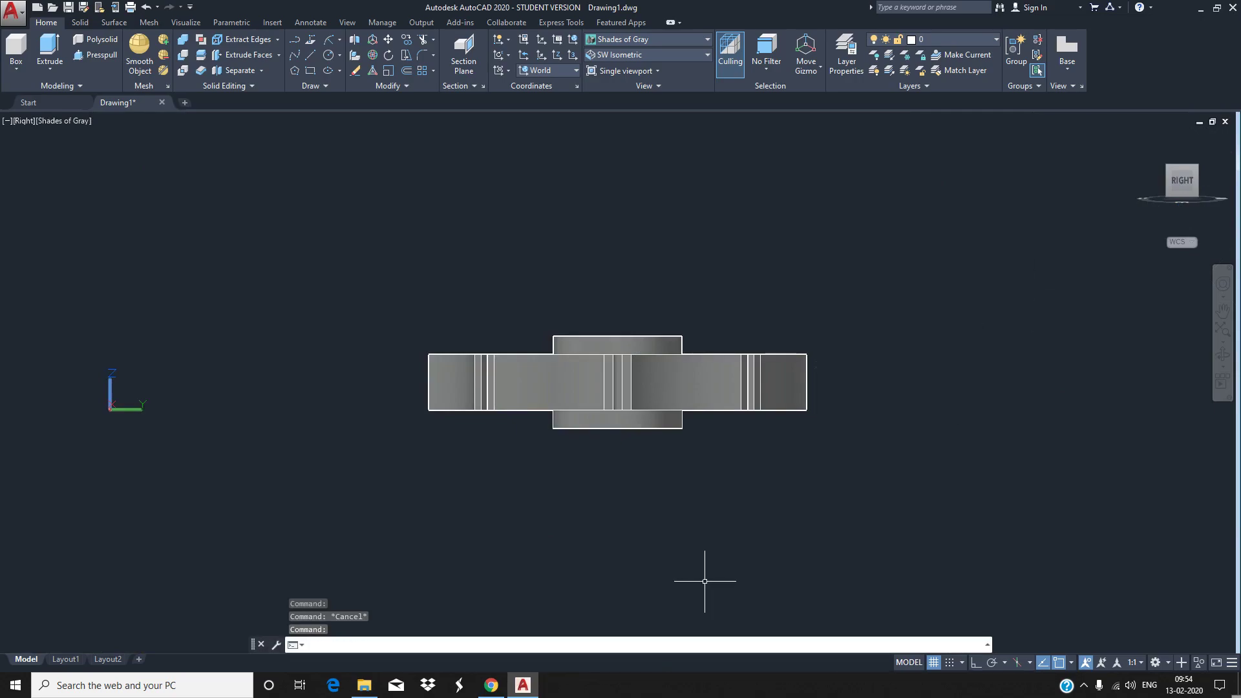
Run UNION on the keyed ring and knob body, then select the merged solid
type("unio")
key("Return")
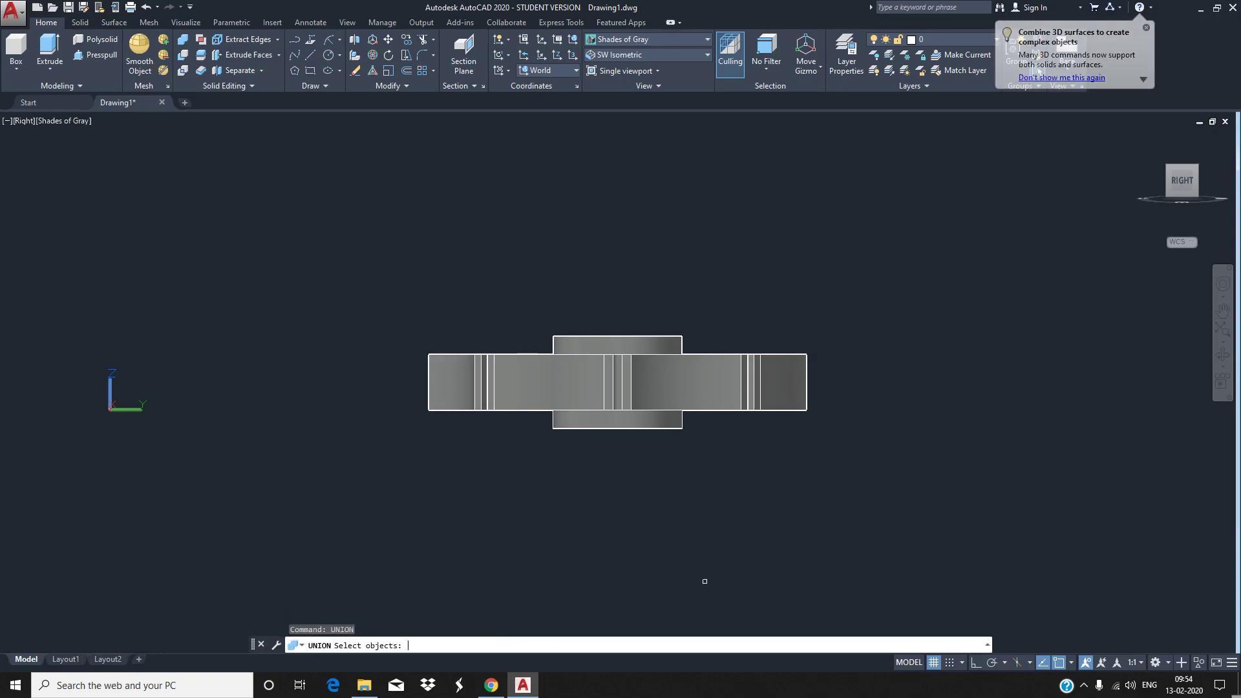
left_click(638, 422)
left_click(660, 386)
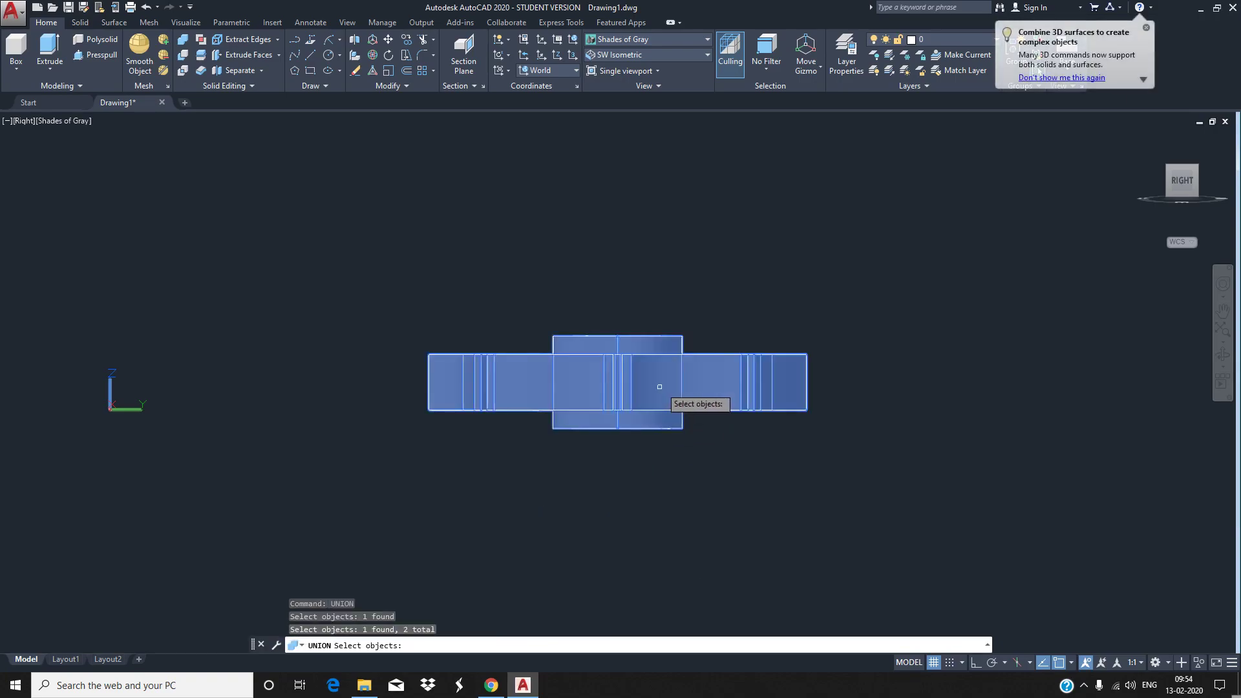
key("Return")
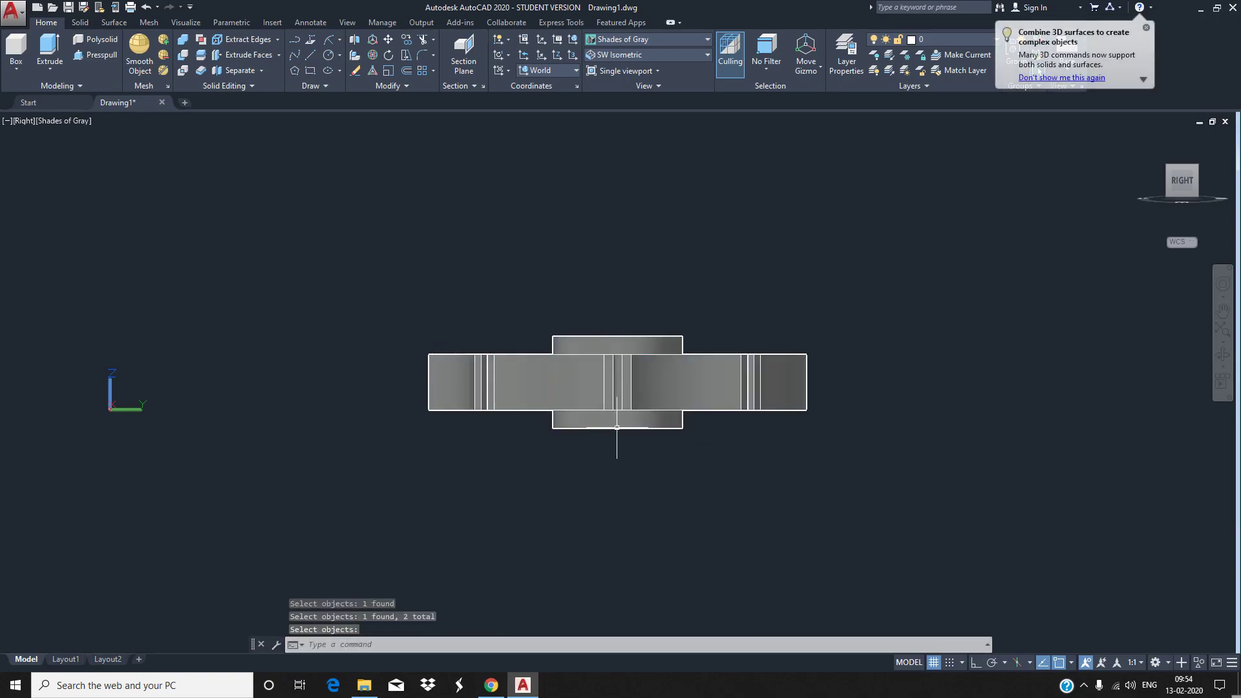
left_click(616, 427)
mouse_move(1182, 180)
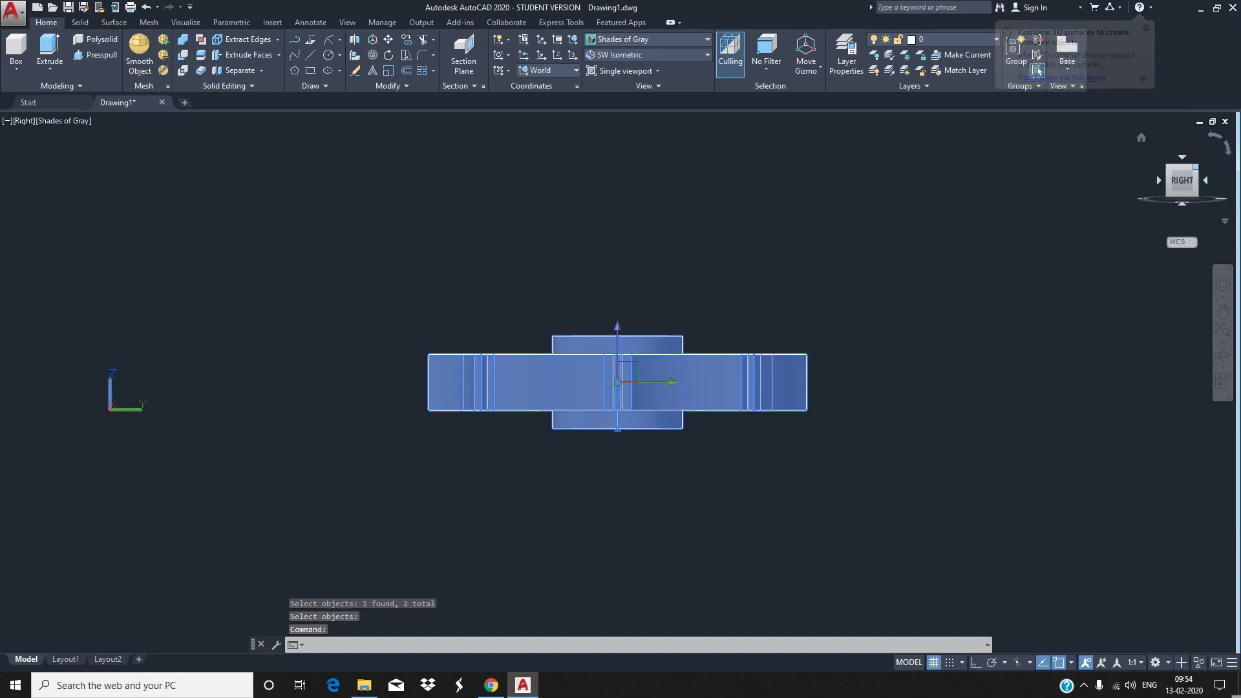
left_click(1157, 175)
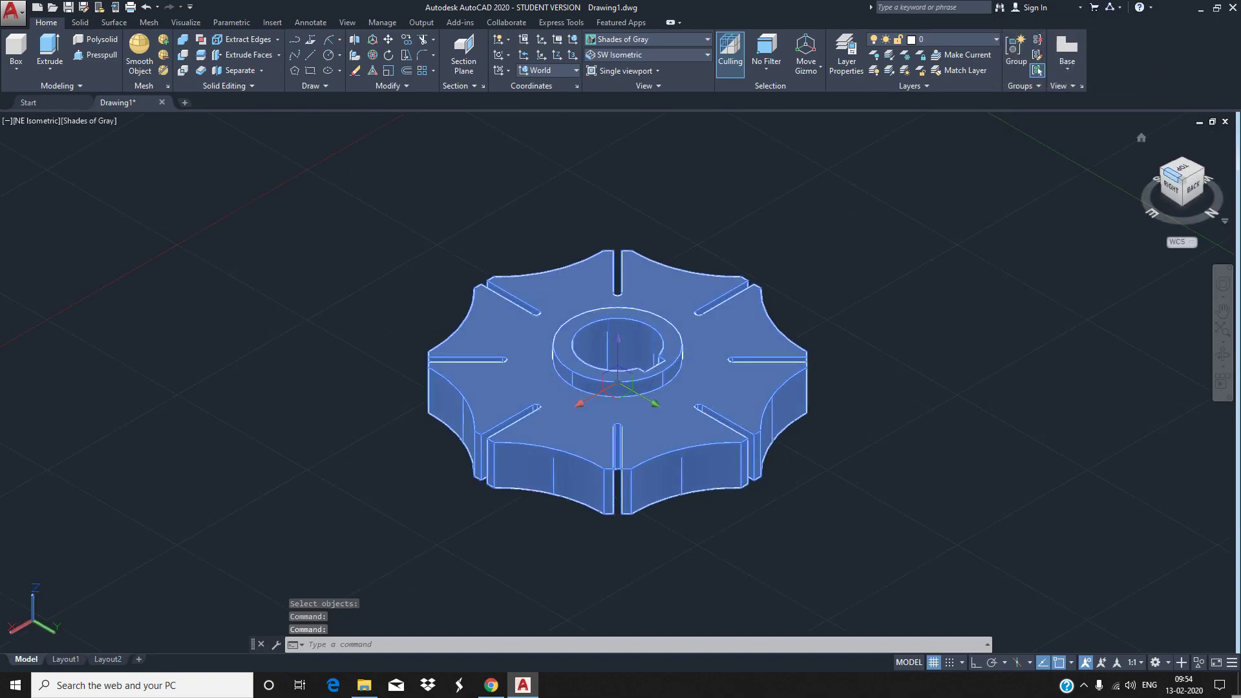
Check the merged knob from the SE, SW, top, NE, back and left views
left_click(1163, 169)
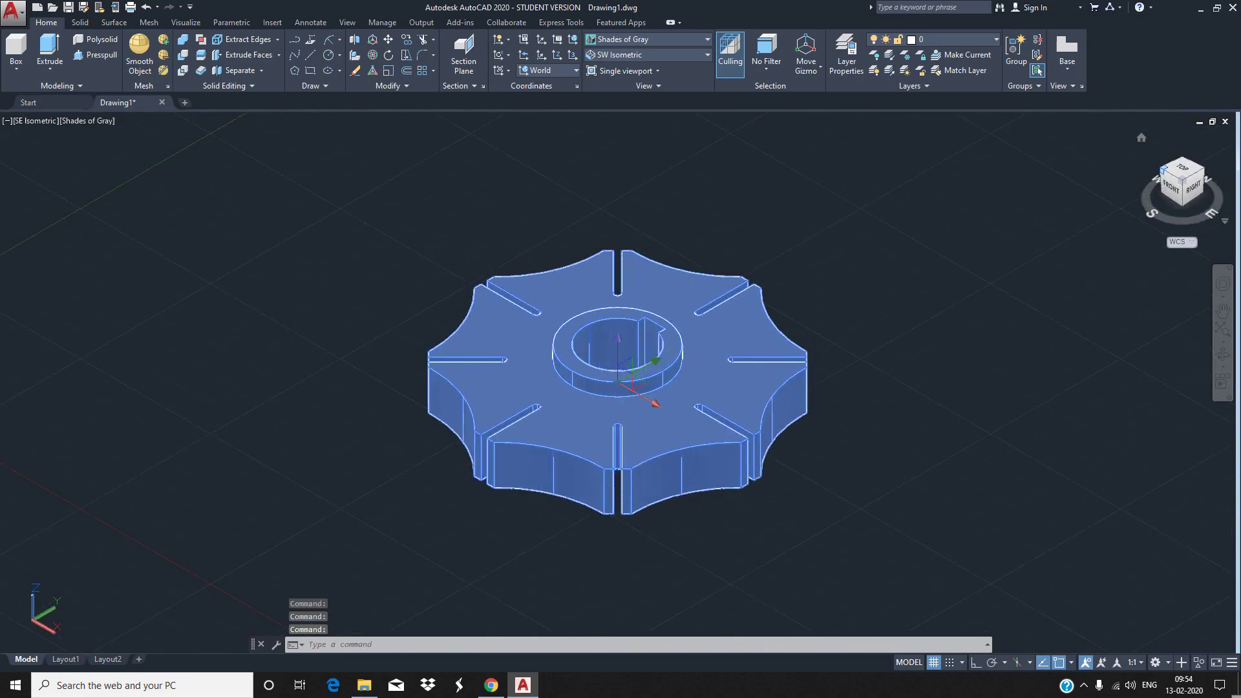
left_click(1161, 169)
left_click(891, 317)
key("Escape")
key("Escape")
key("Escape")
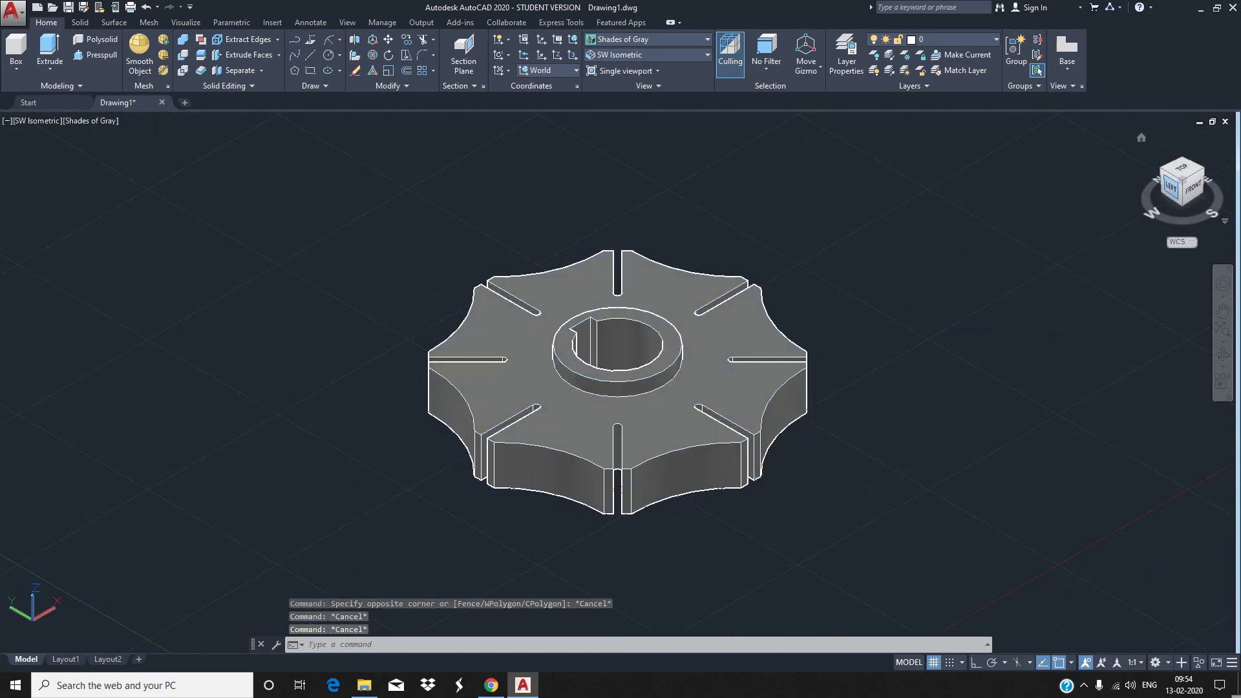
left_click(1182, 170)
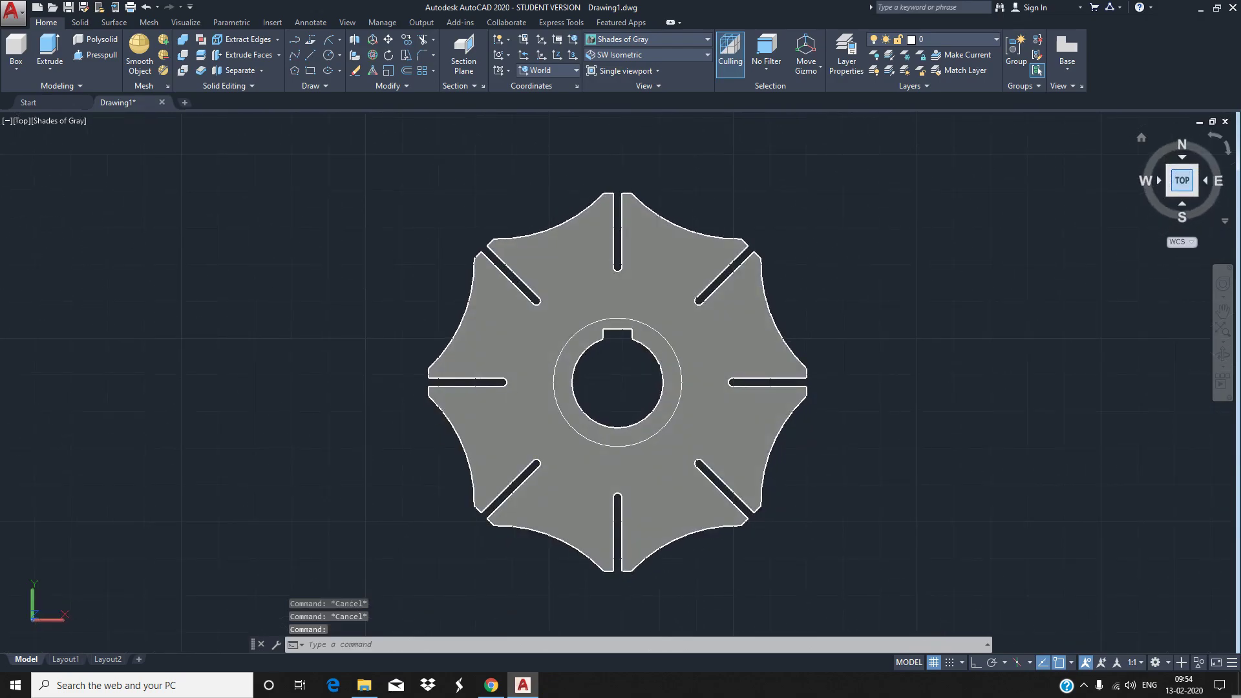
left_click(1197, 167)
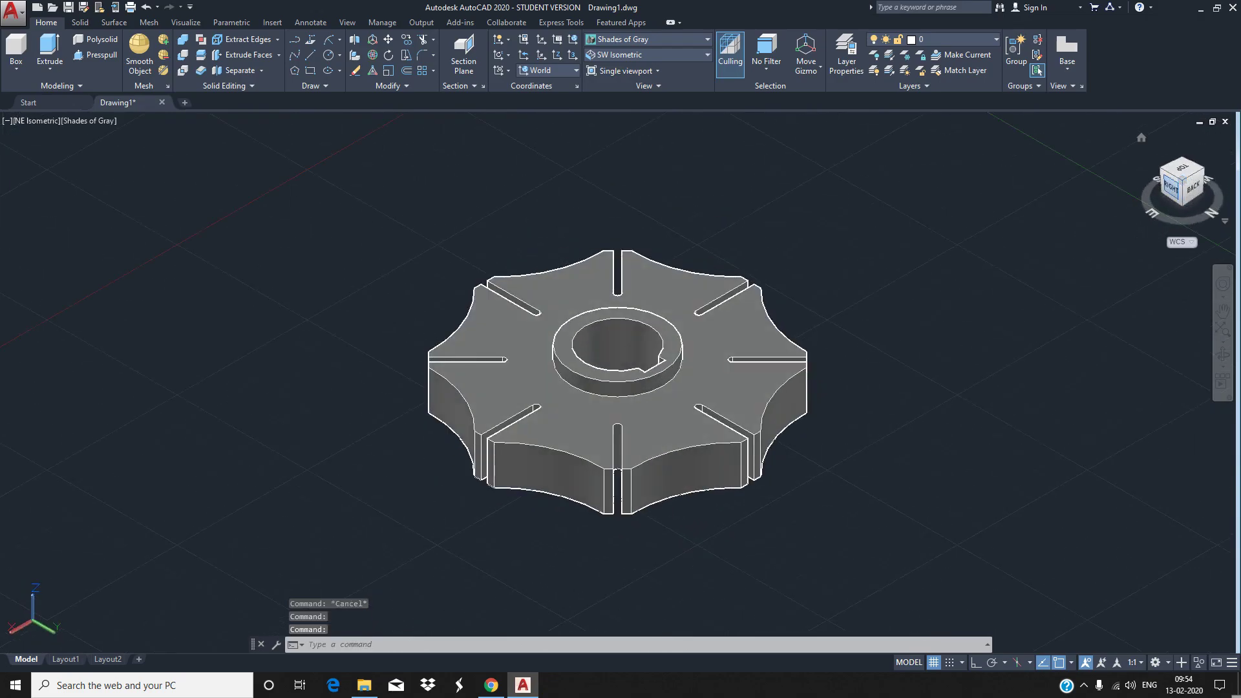
left_click(1193, 187)
left_click(1157, 175)
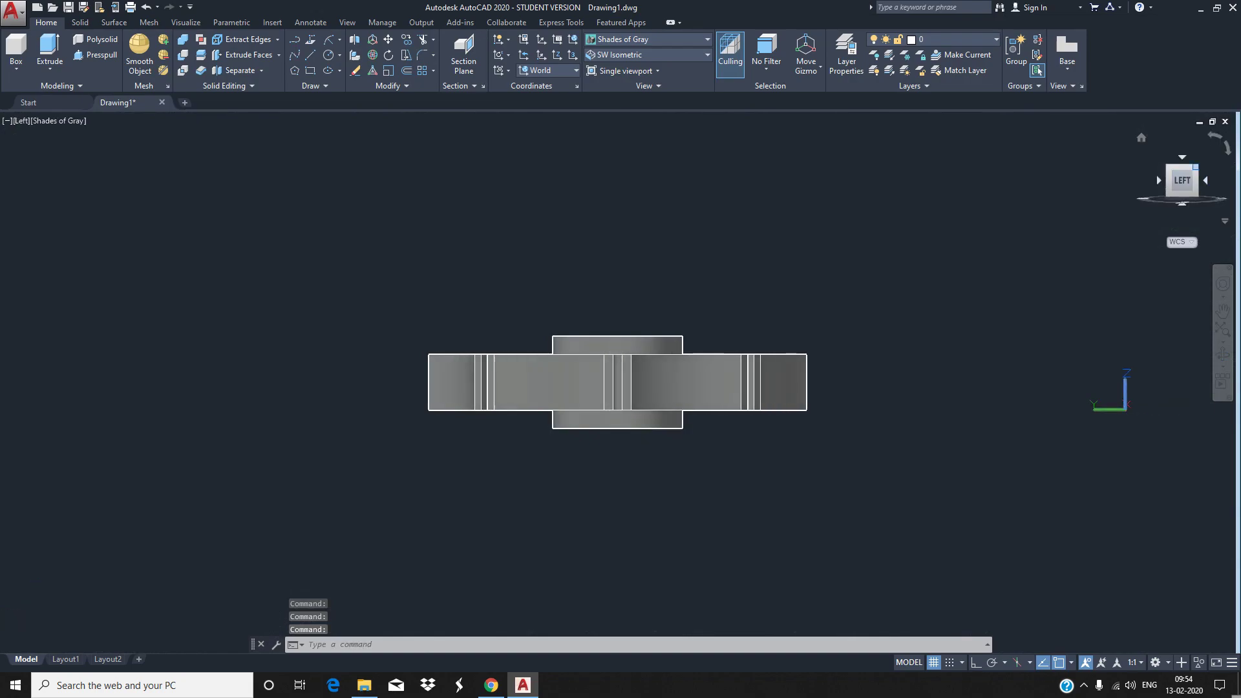
left_click(1195, 167)
Zoom and orbit down onto the hub, confirming the knob is one 3D solid
scroll(619, 366, "up", 5)
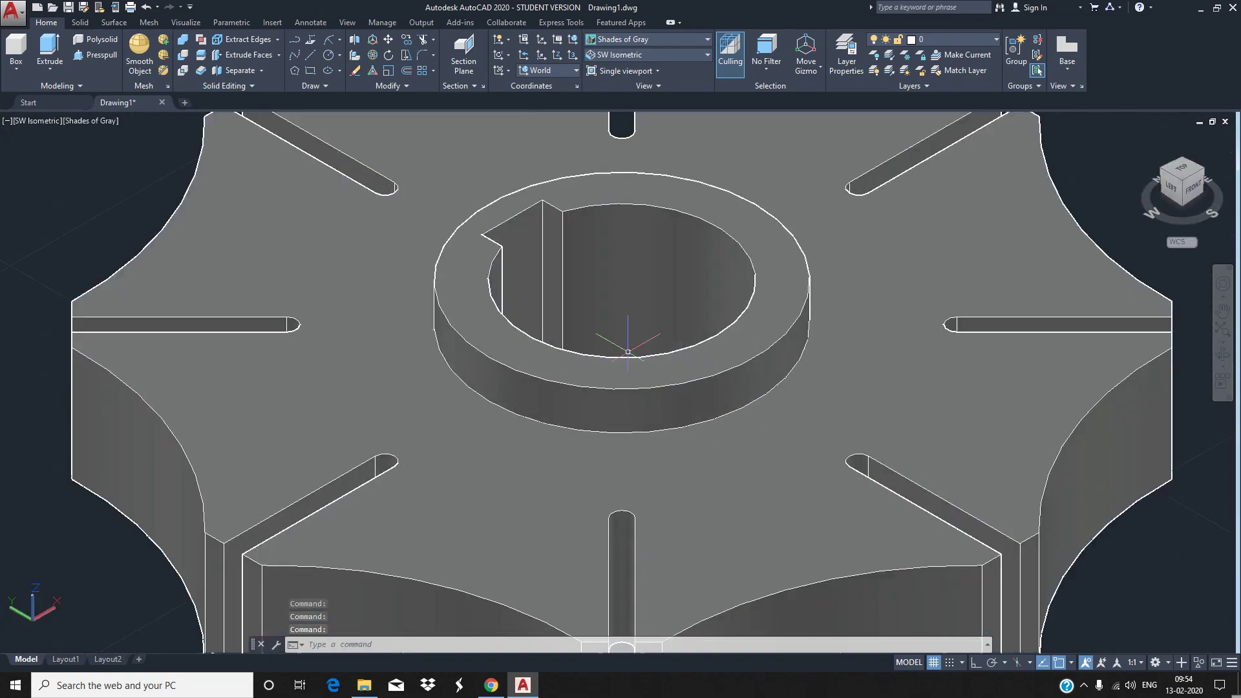
middle_click_drag(621, 390, 621, 390, "shift")
left_click(1104, 392)
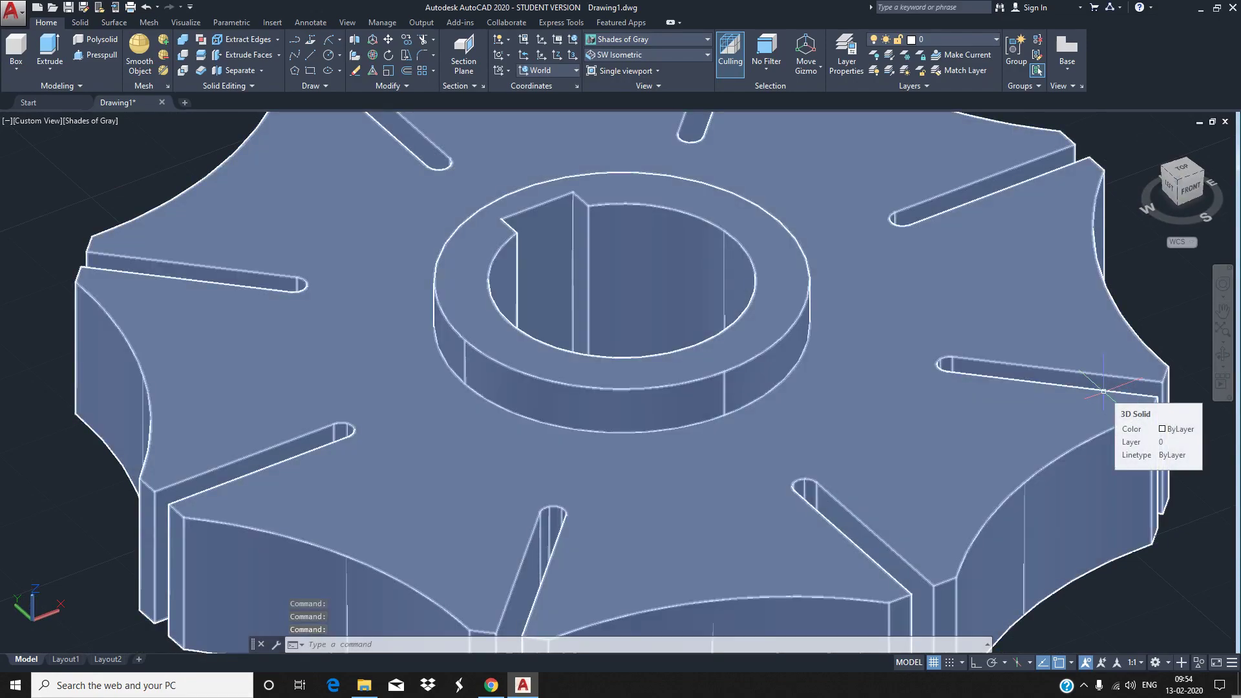
key("Escape")
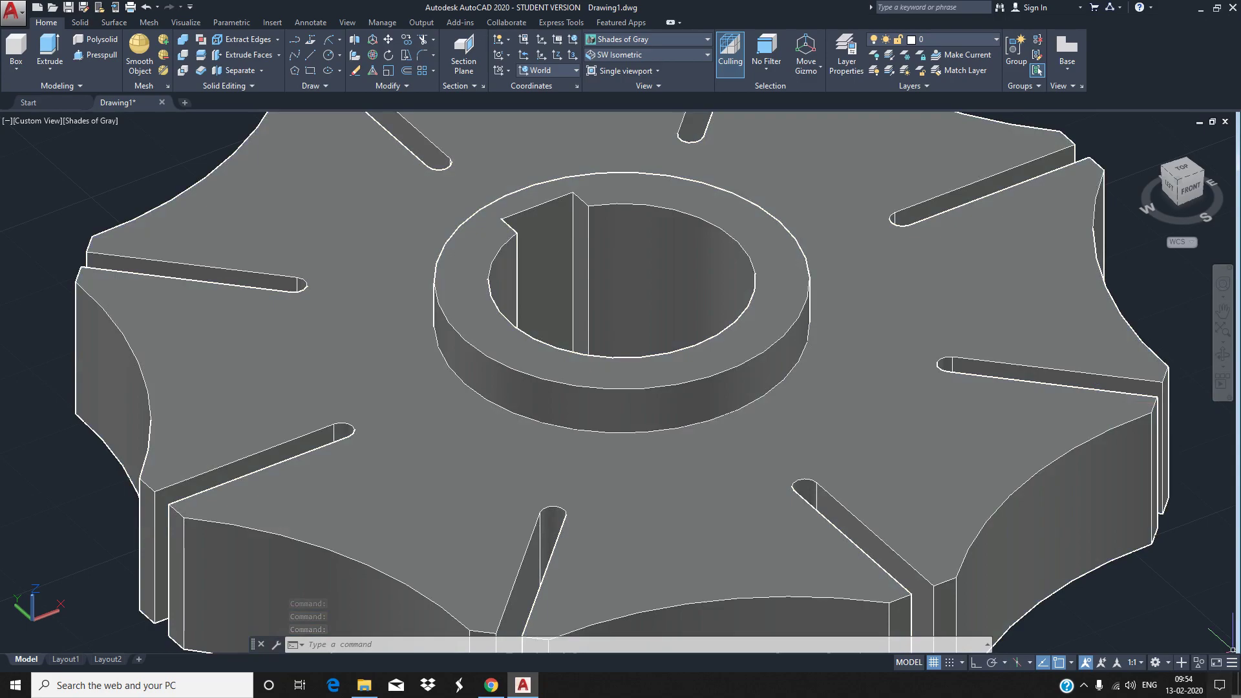